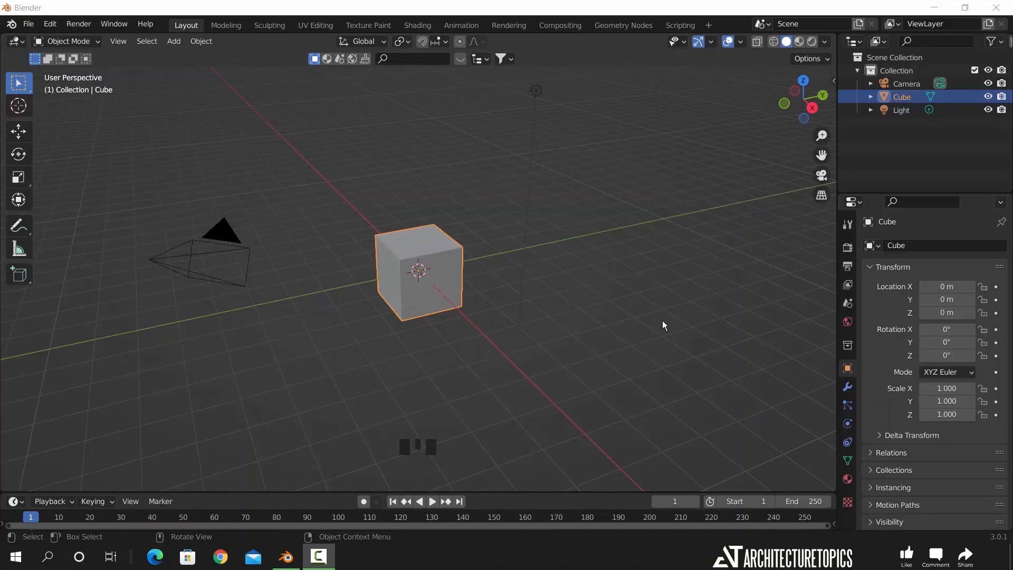
Delete the default light from the scene
click(663, 321)
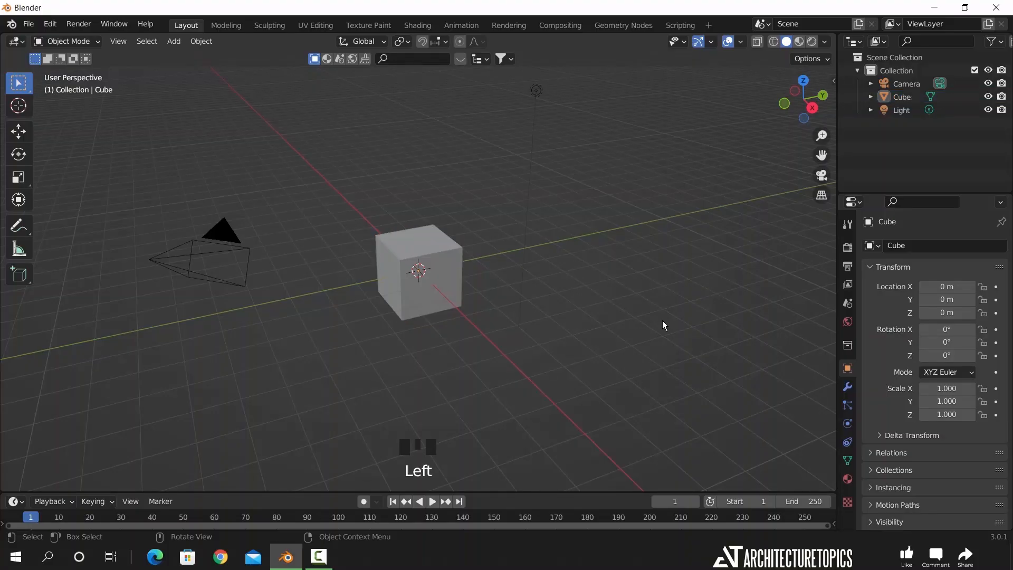
click(536, 91)
key(x)
click(594, 149)
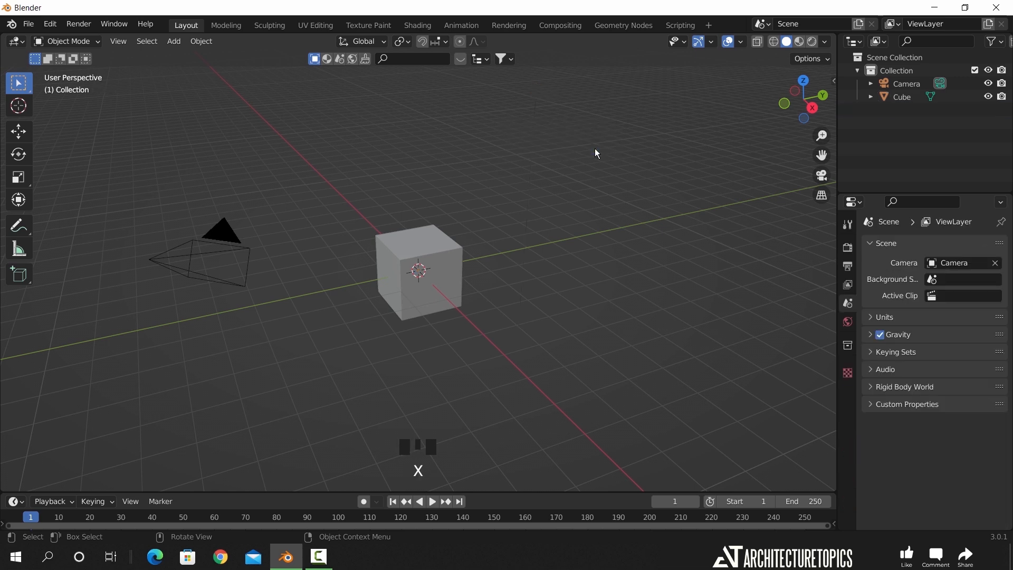
Move the cube's whole mesh up 1 m along Z in Edit Mode so the object's origin sits at its base
click(457, 260)
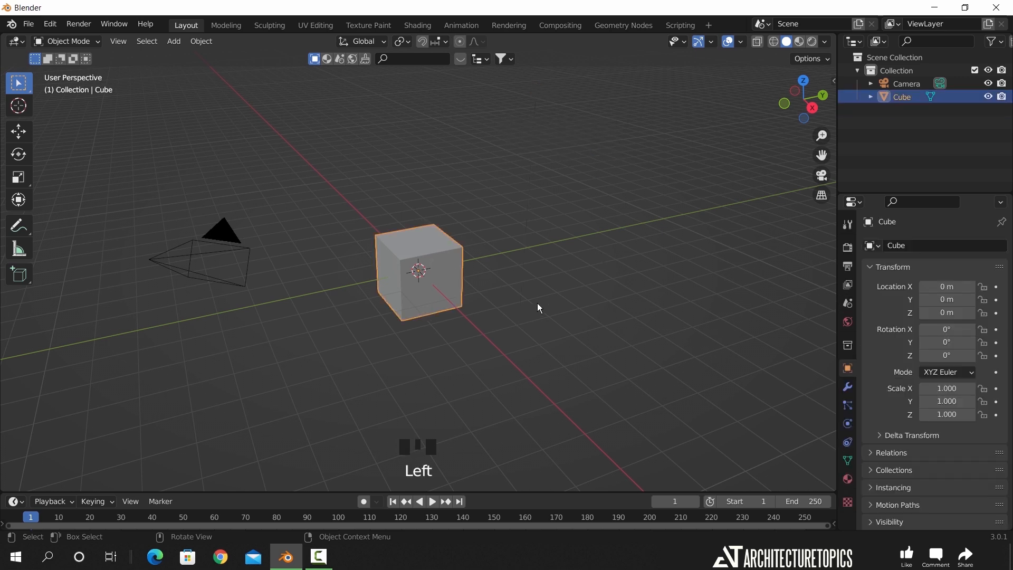
key(s)
right_click(526, 292)
key(Tab)
key(g)
key(z)
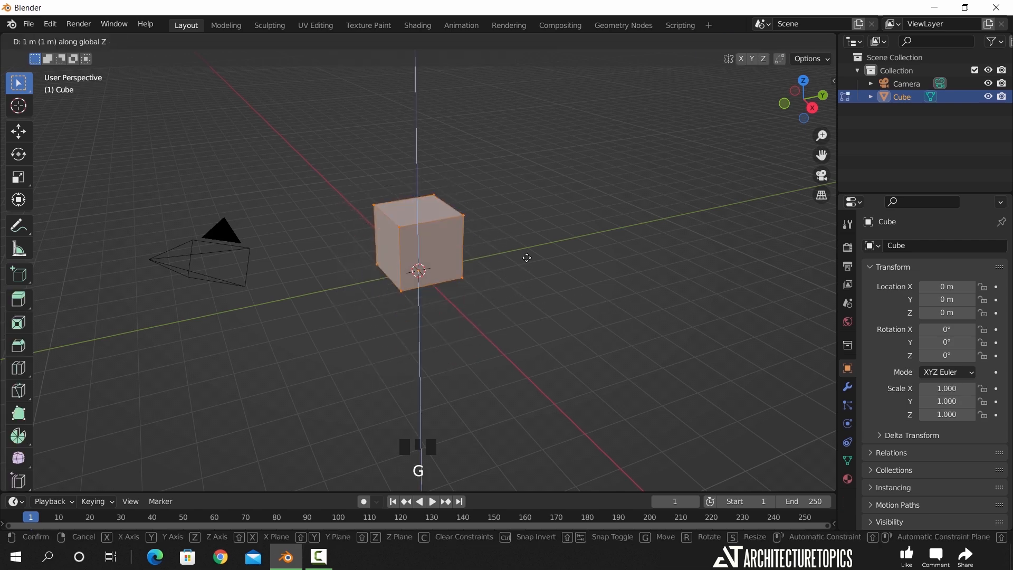
click(526, 256)
key(Tab)
key(s)
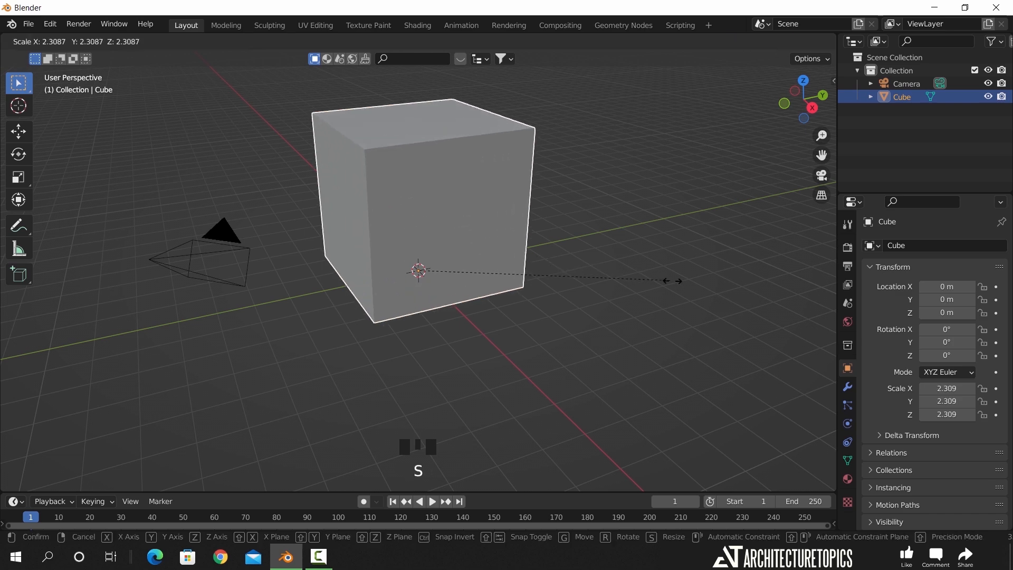
right_click(595, 273)
Set the cube's dimensions to 3 m in X, 2.4 m in Y and 2.6 m in Z
key(n)
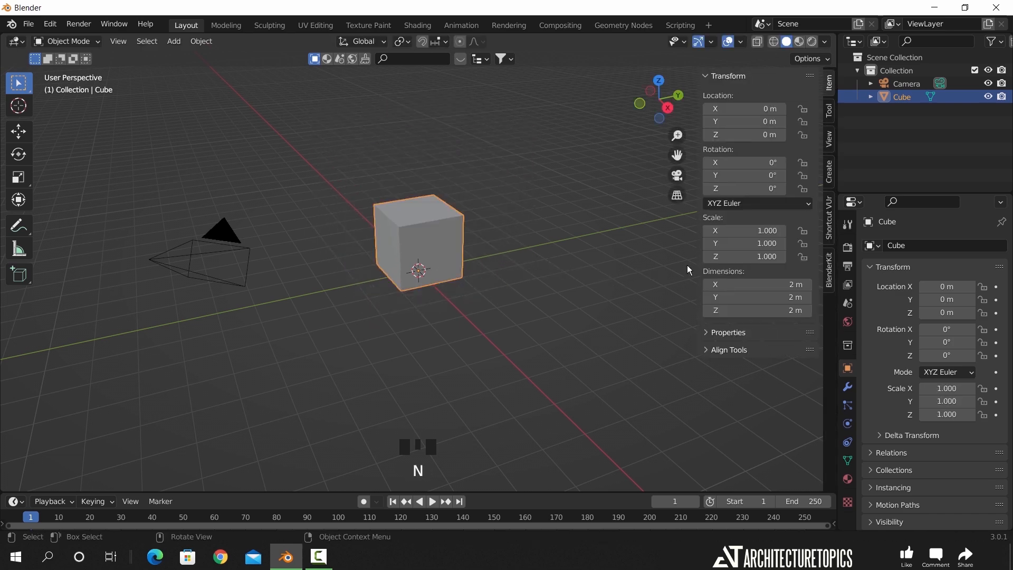
click(771, 313)
text(2.6)
key(Return)
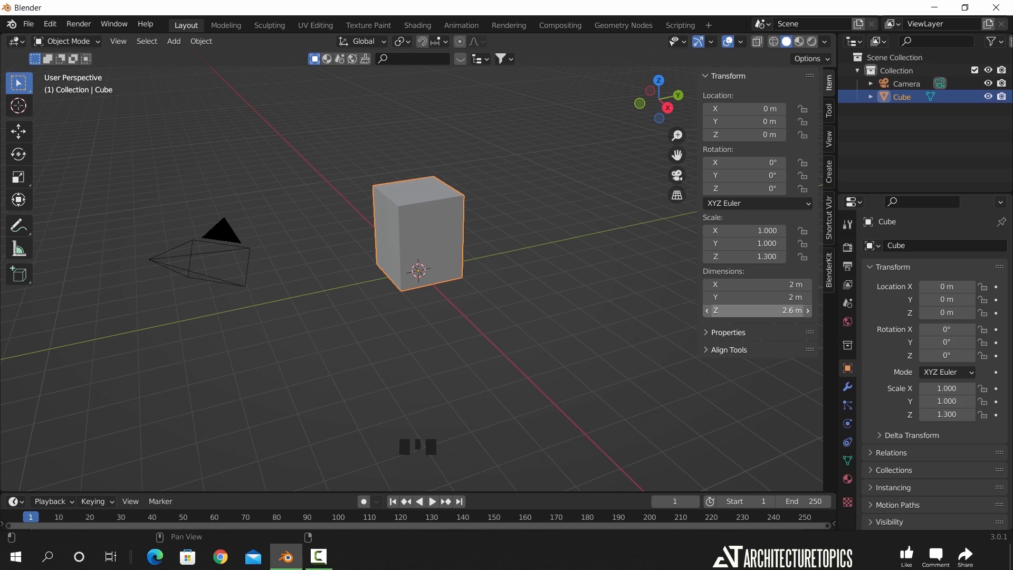
click(757, 284)
text(3)
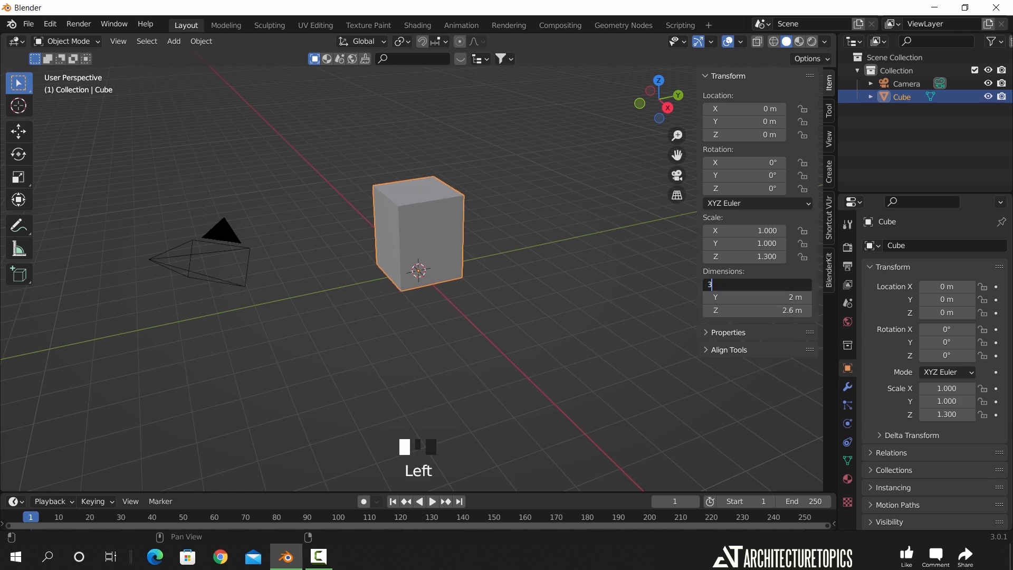
key(Return)
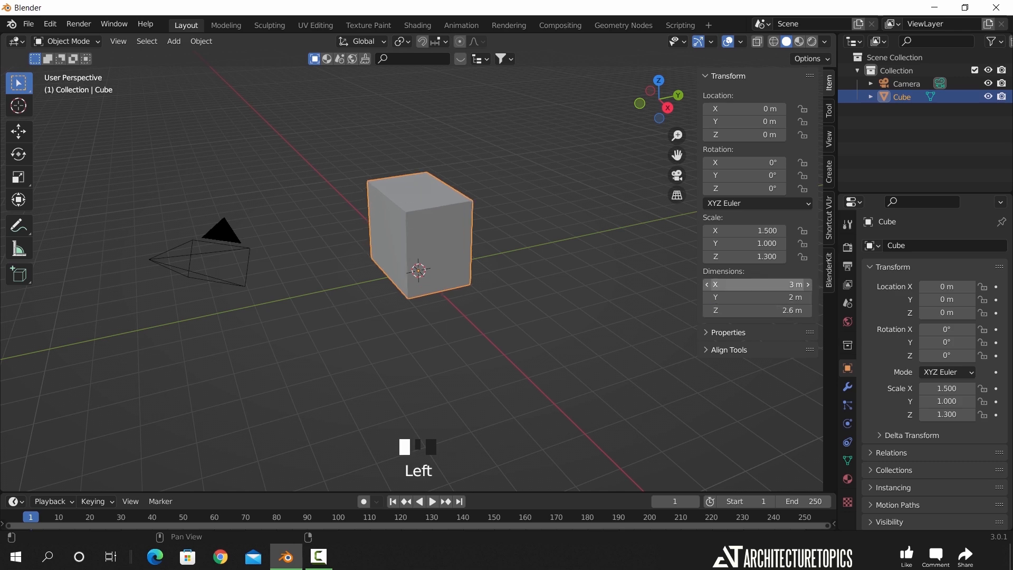
click(751, 297)
text(2)
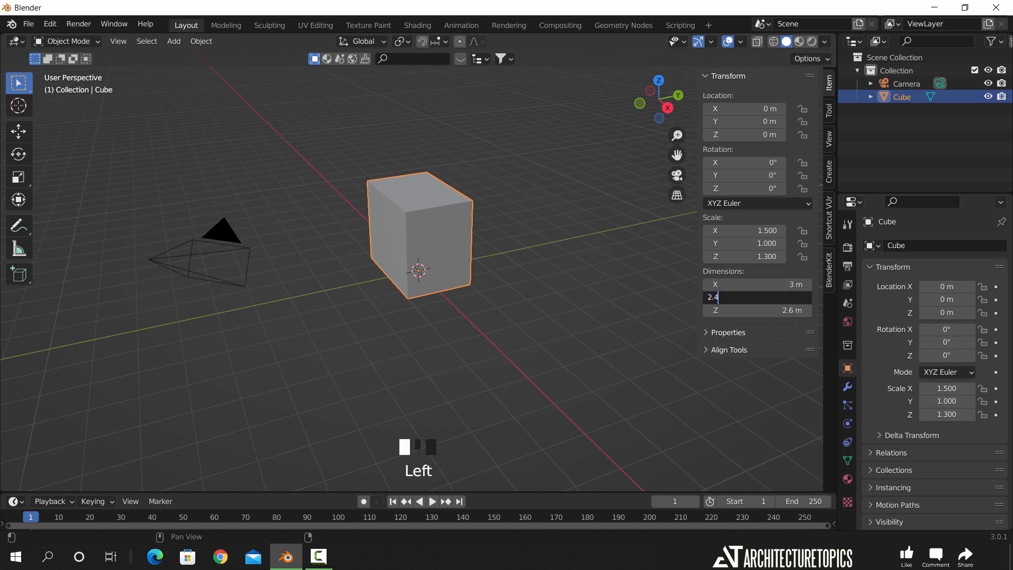
text(.4)
key(Return)
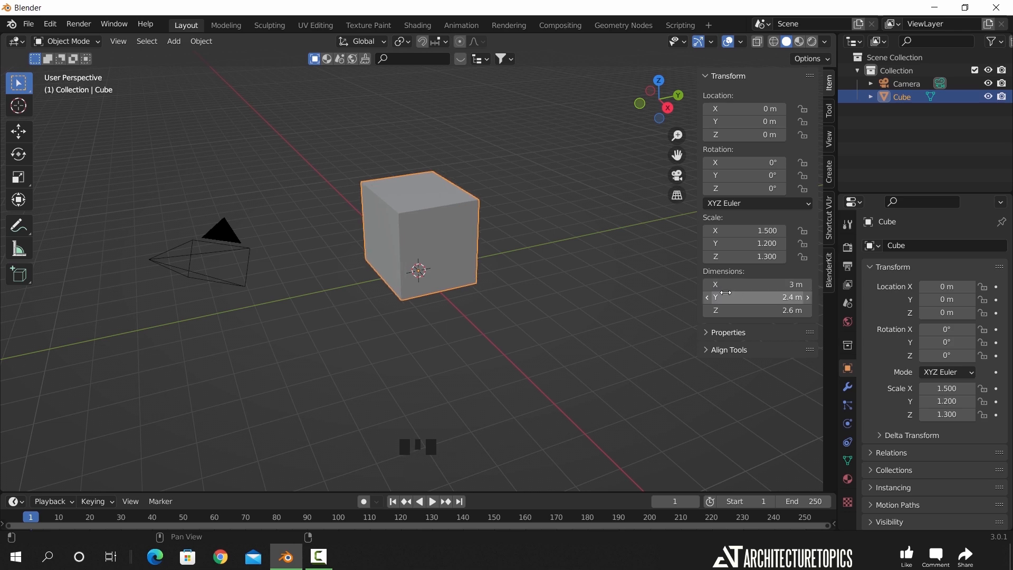
Add a centred loop cut running along Y through the cube, working in wireframe from the top view
key(KP_7)
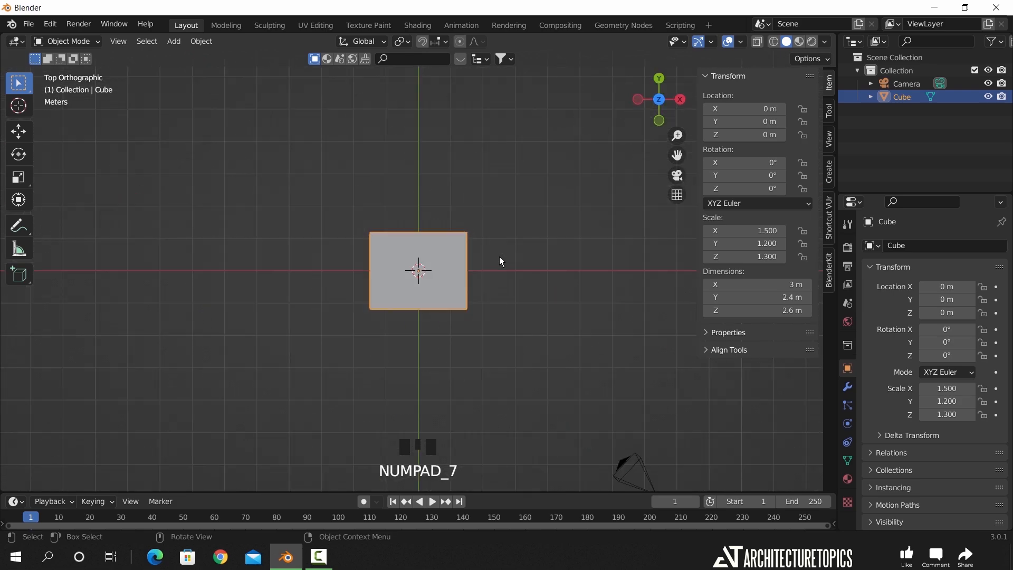
scroll(500, 257, up, 4)
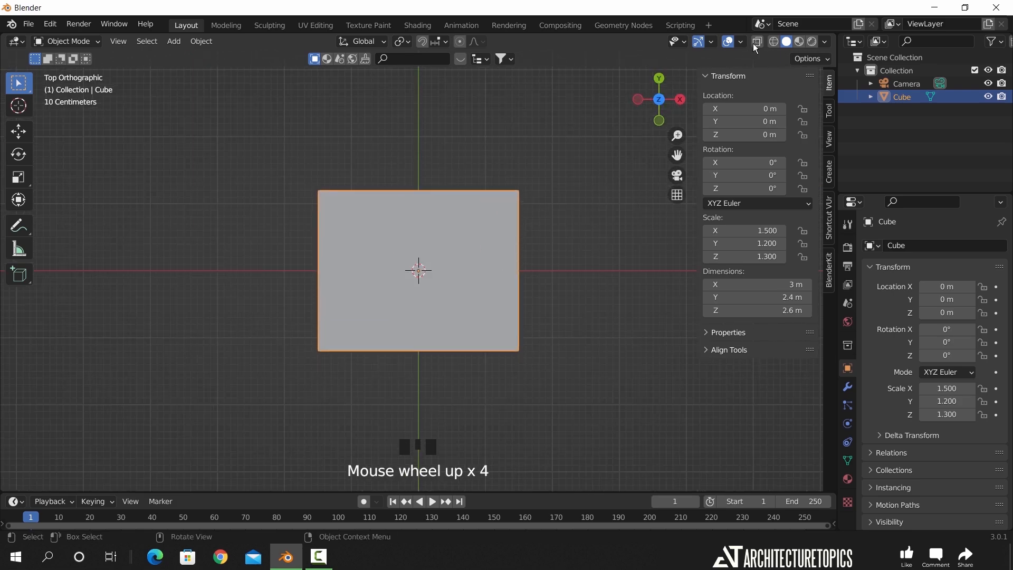
click(769, 43)
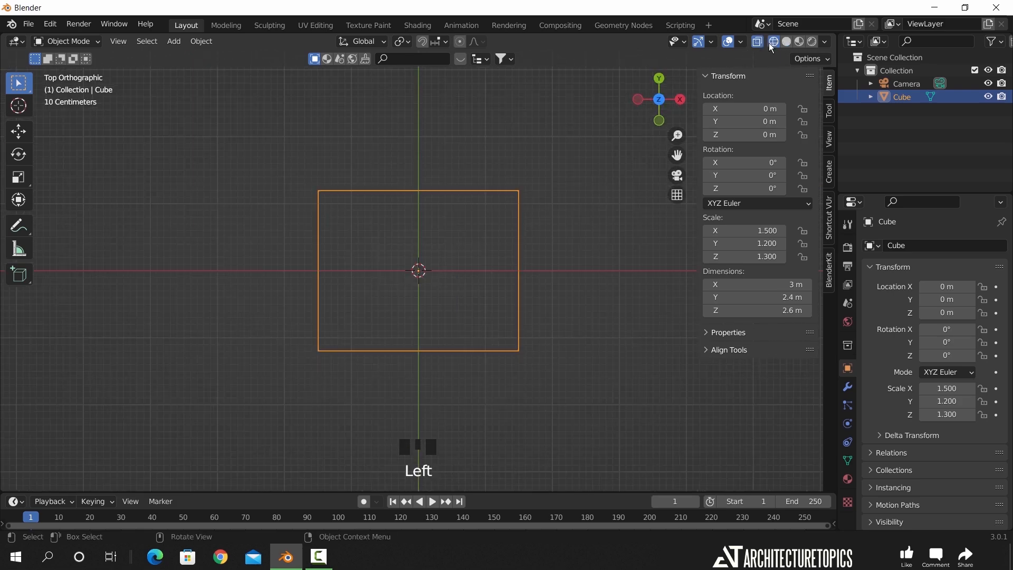
key(Tab)
key(ctrl+r)
click(427, 213)
right_click(427, 214)
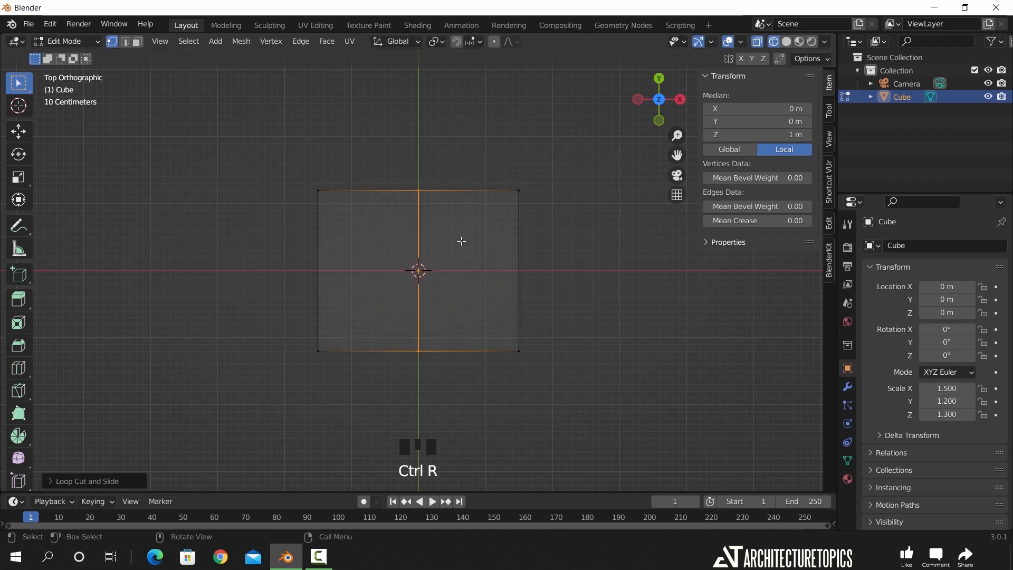
Move the new loop cut 0.7 m in the negative X direction
key(g)
text(0.7)
key(minus)
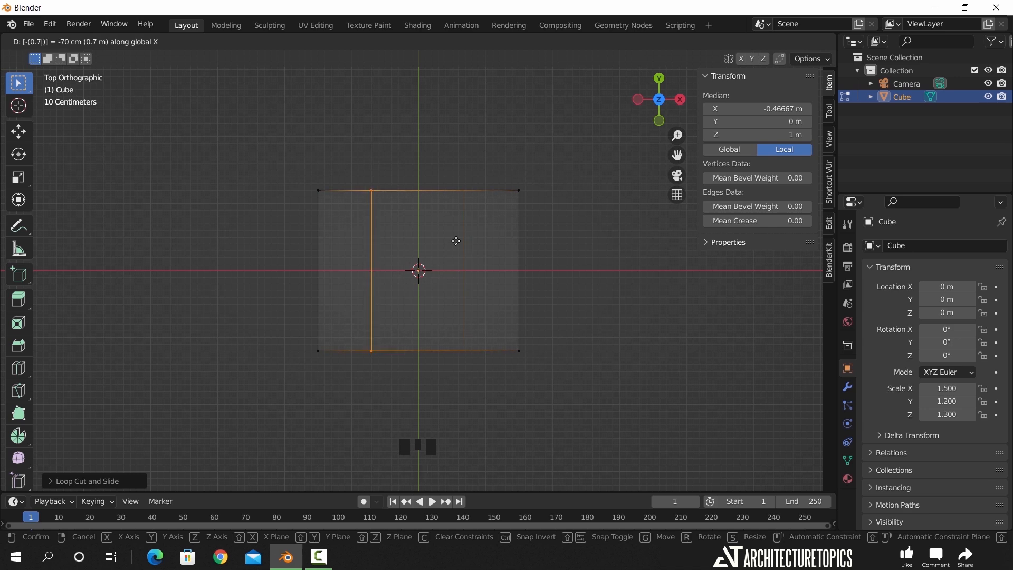
key(Return)
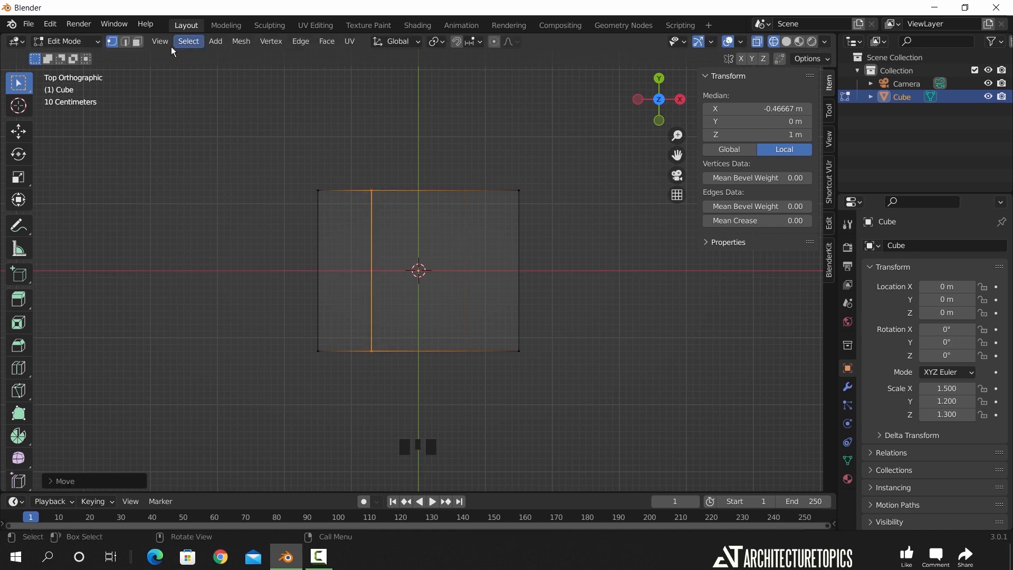
Extrude the wider section of the box's +Y side face by 0.5 m along Y
click(137, 42)
click(453, 191)
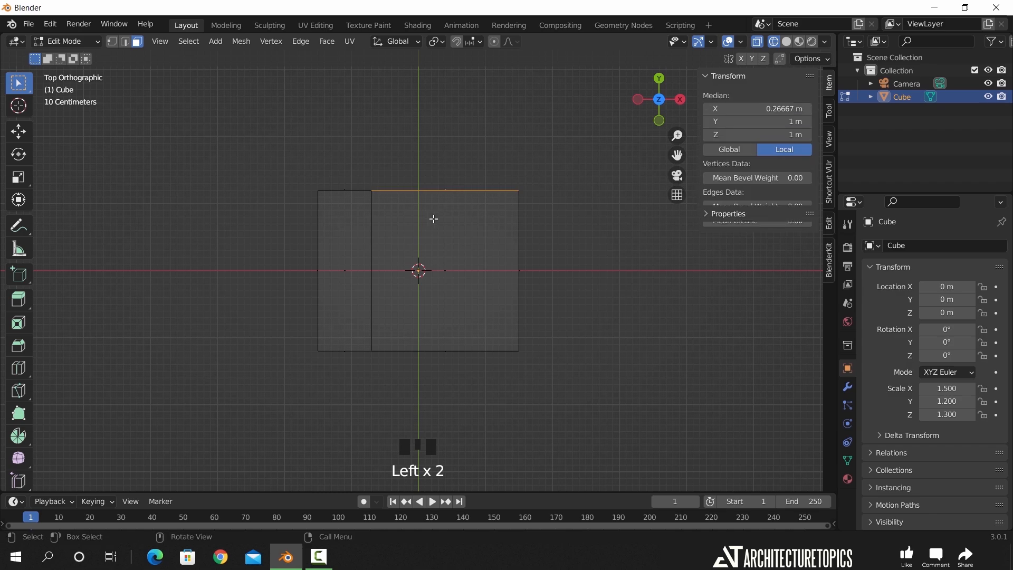
shift+middle_drag(469, 220, 460, 228)
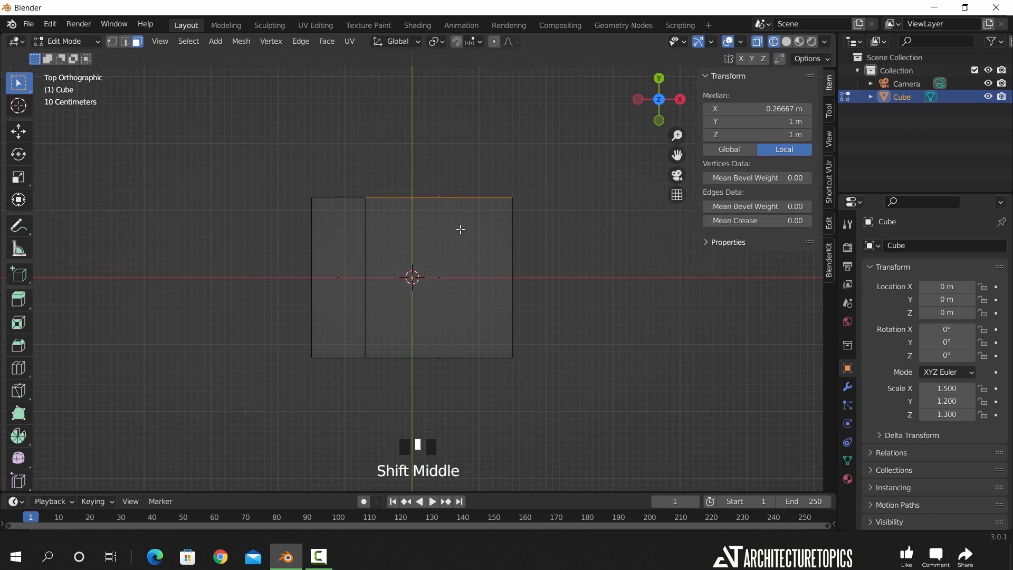
scroll(459, 241, up, 3)
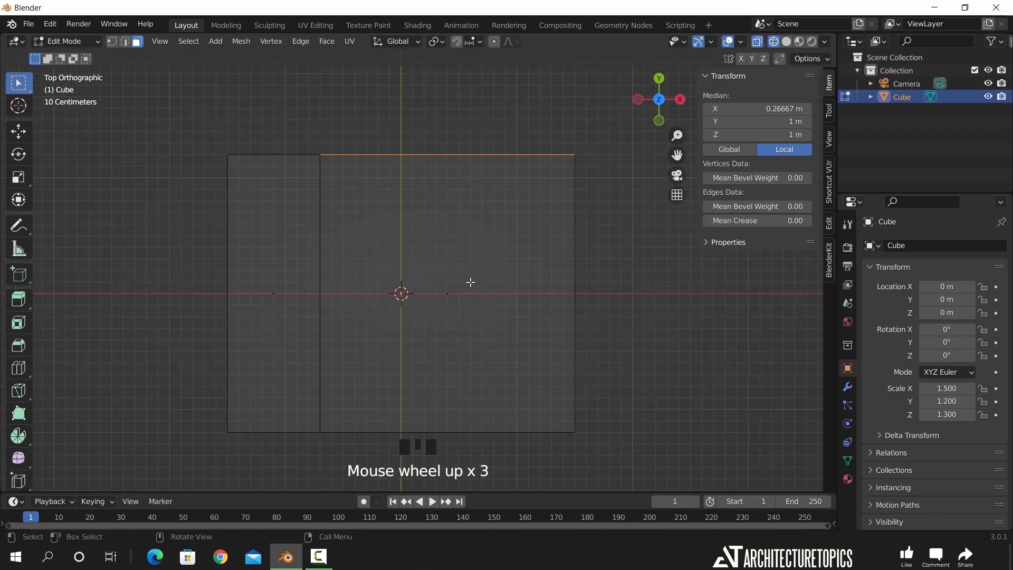
key(e)
key(y)
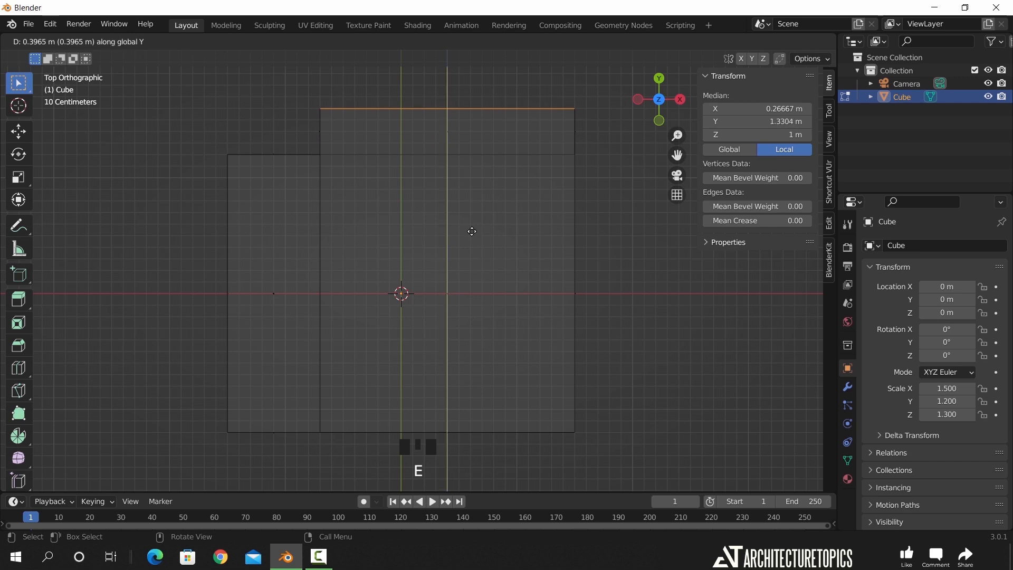
text(0.5)
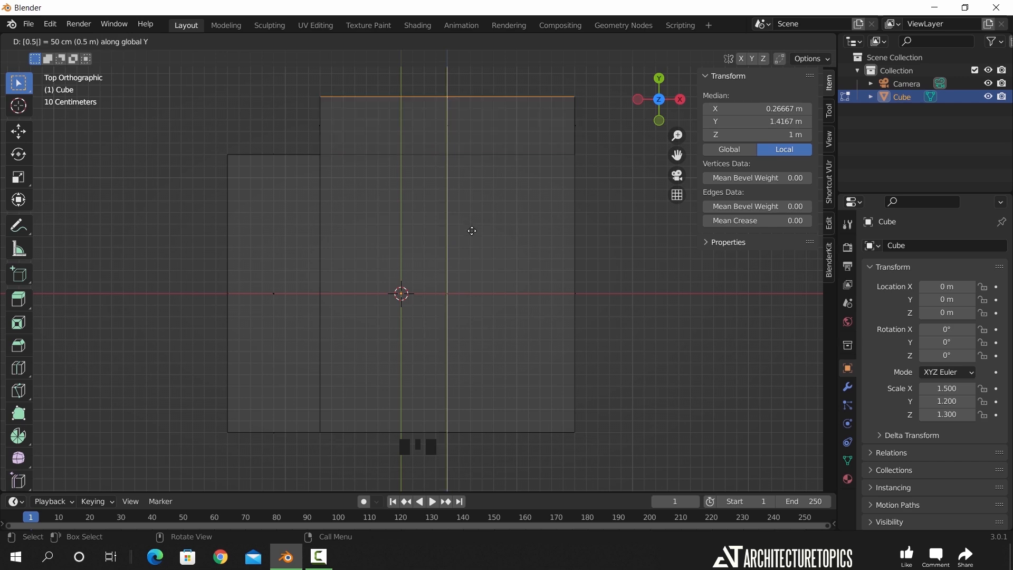
key(Return)
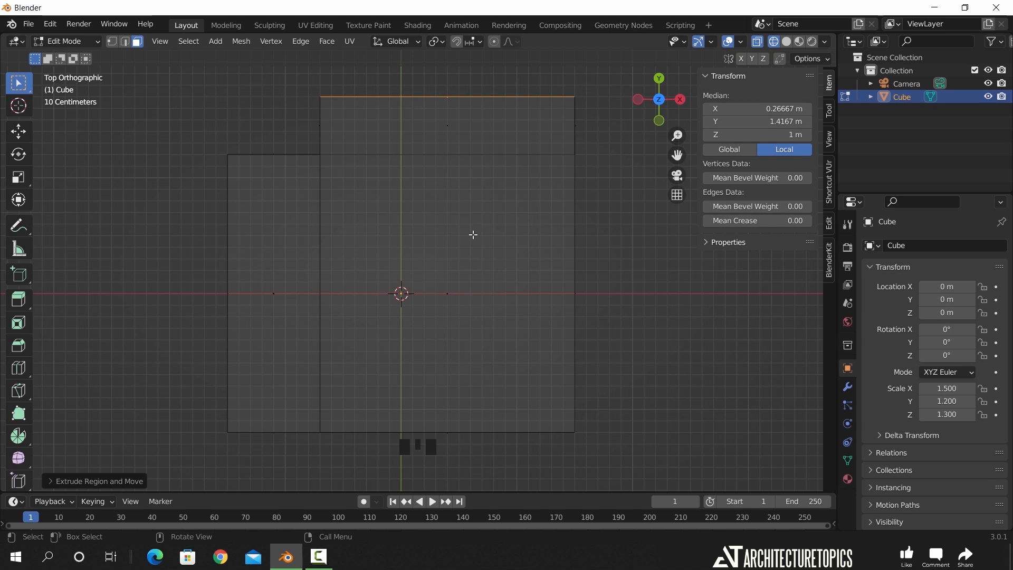
Add a centred loop cut along Y through the wider, extruded section of the box
key(ctrl+r)
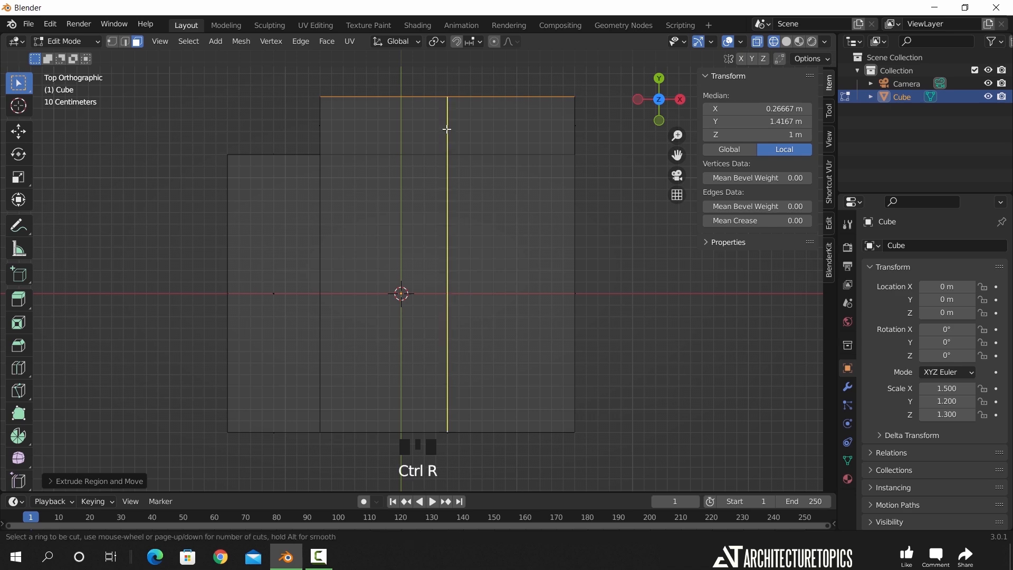
click(447, 128)
right_click(452, 134)
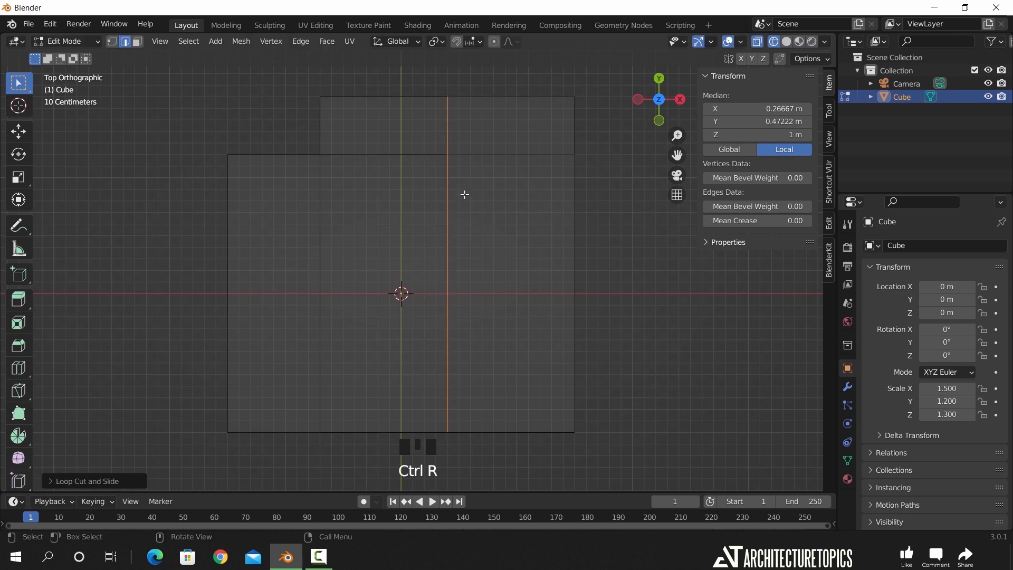
Extrude the −X half of the extruded section's end face by 0.03 m along Y
click(138, 41)
click(385, 87)
middle_drag(572, 201, 350, 122)
scroll(343, 135, down, 2)
shift+middle_drag(469, 251, 461, 276)
key(KP_7)
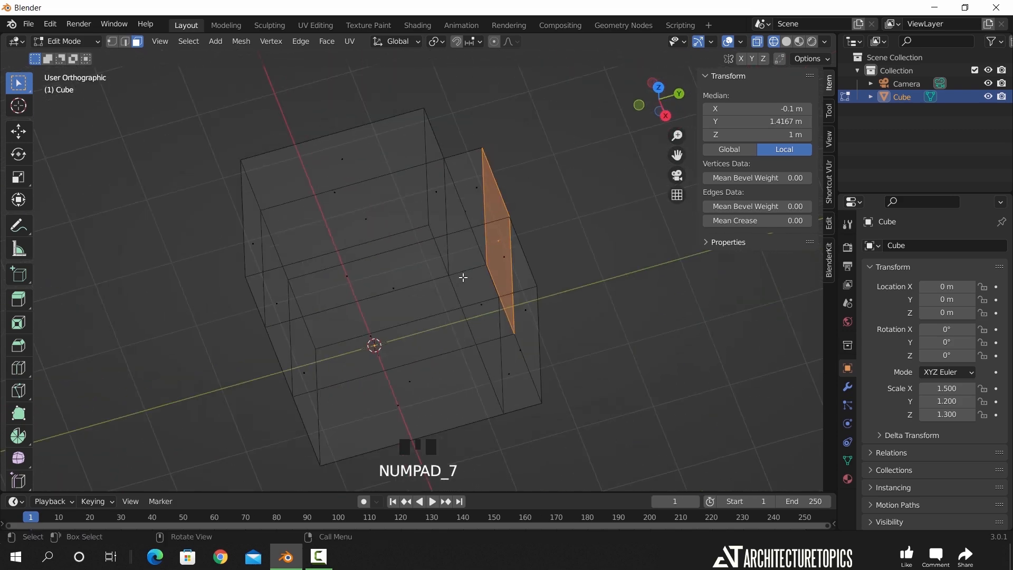
scroll(513, 176, up, 4)
scroll(459, 301, up, 5)
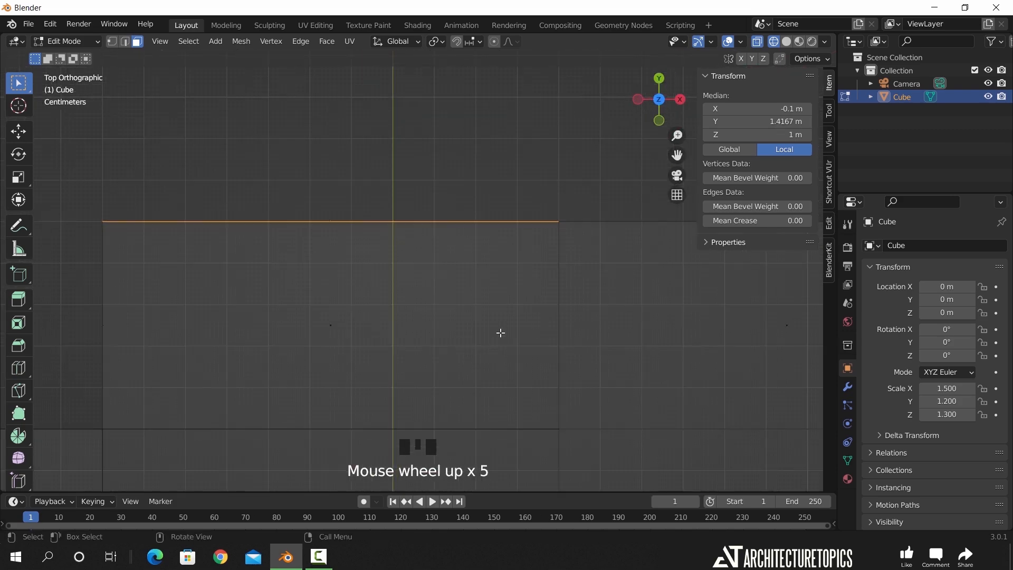
key(e)
text(0.03)
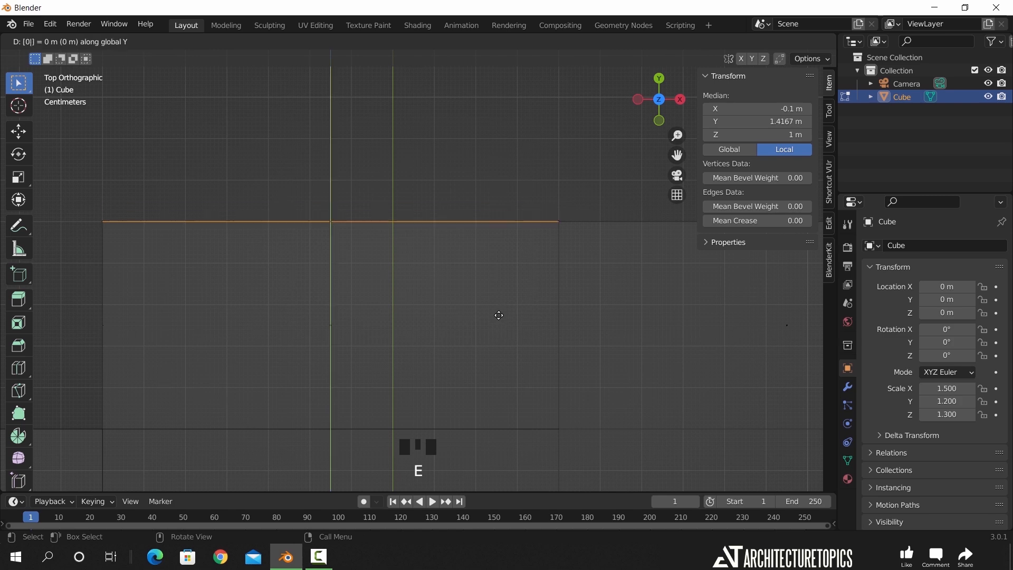
key(Return)
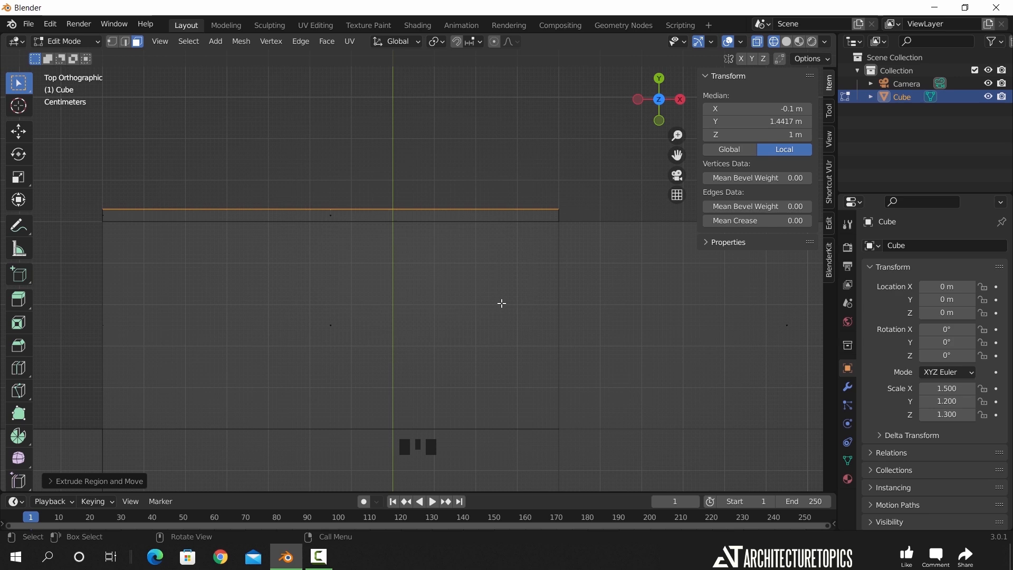
Extrude the same half face another 0.07 m along Y
text(e)
text(0.07)
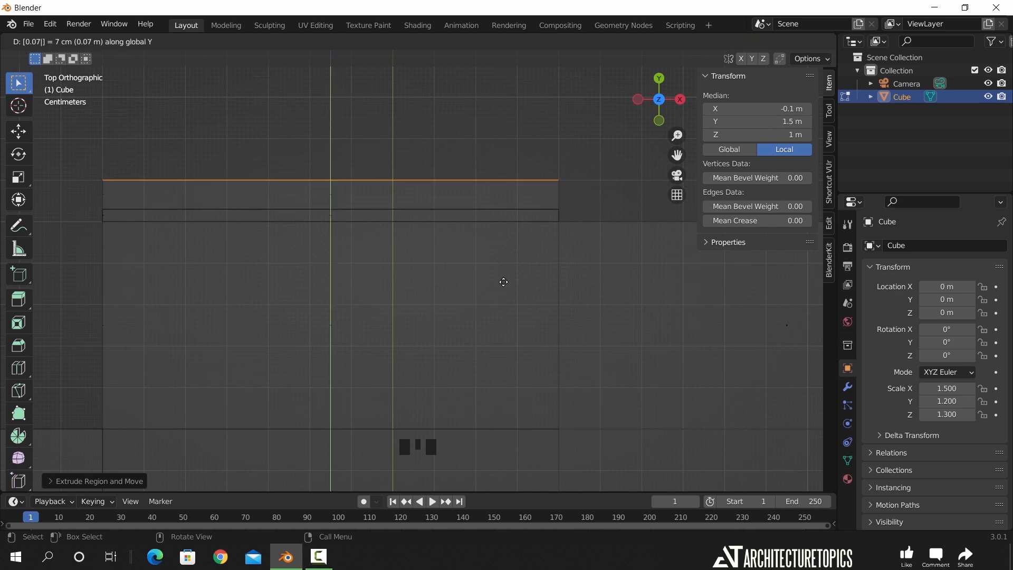
key(Return)
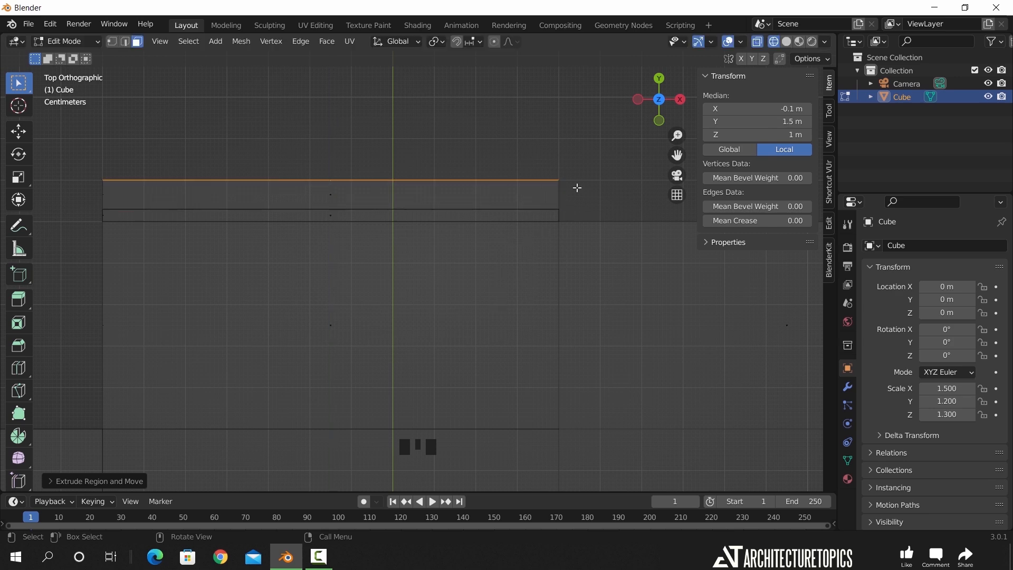
Extrude the narrow +X side face of the 0.07 m strip along X, behind the other half of the wall
click(541, 197)
scroll(566, 285, down, 4)
mouse_move(565, 285)
middle_down()
mouse_move(401, 214)
mouse_move(588, 204)
mouse_move(451, 345)
mouse_move(509, 337)
mouse_move(460, 339)
mouse_move(465, 402)
middle_up()
key(z)
click(595, 195)
scroll(450, 345, up, 3)
key(e)
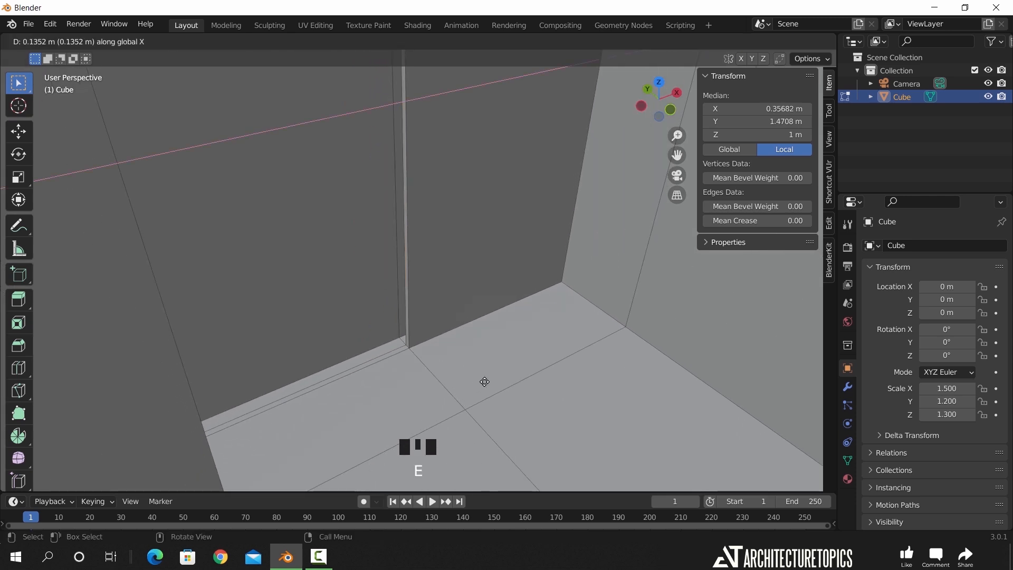
click(498, 380)
Move the extruded strip's end face about 0.11 m further along X and return to Object Mode
key(z)
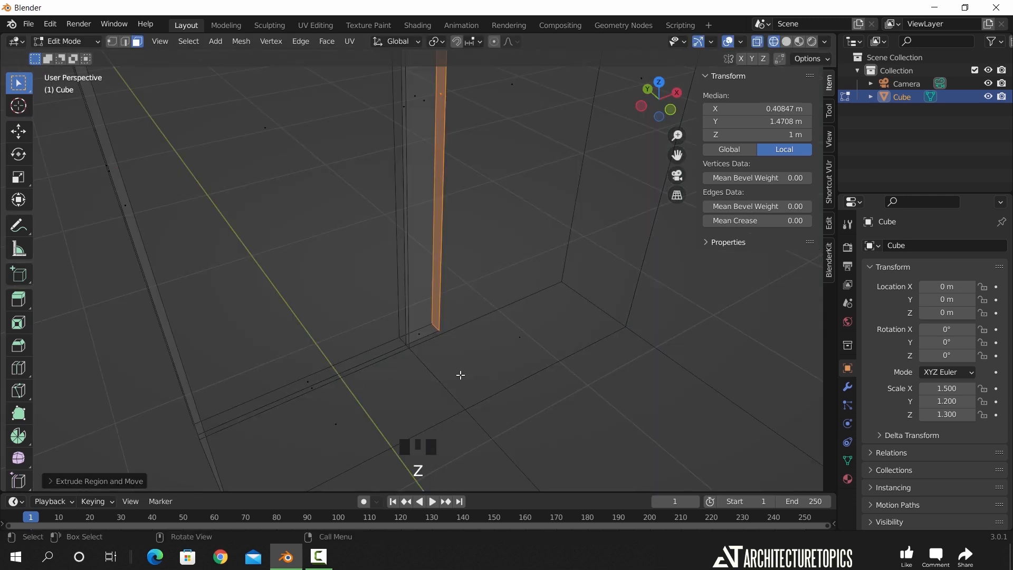
key(g)
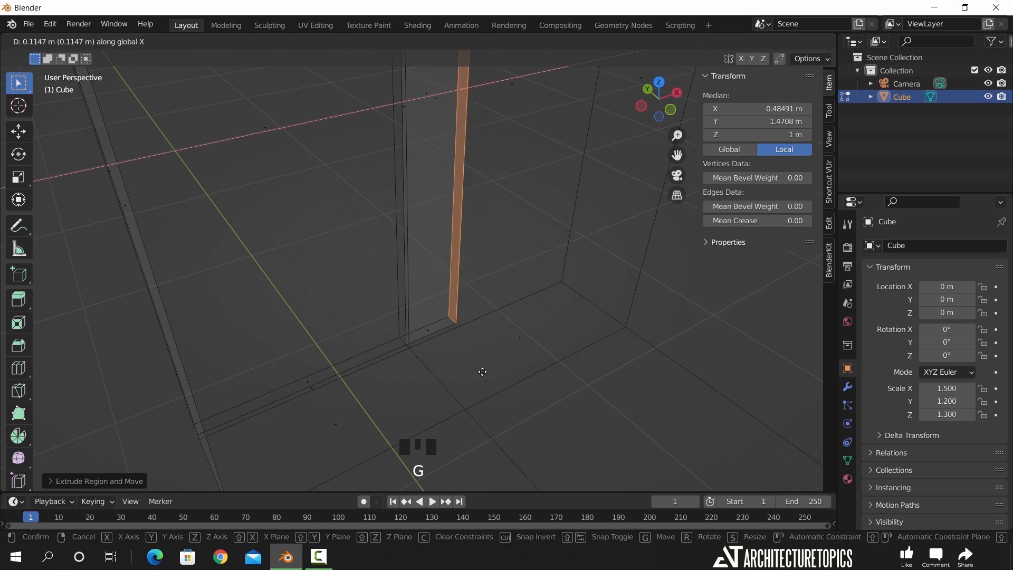
click(484, 372)
key(Tab)
Examine the stepped back wall and its narrow recess from the front in solid shading
key(z)
shift+middle_drag(486, 277, 430, 329)
scroll(426, 318, up, 3)
key(KP_1)
scroll(429, 302, down, 4)
shift+middle_drag(428, 302, 464, 321)
scroll(466, 314, up, 1)
scroll(464, 321, up, 3)
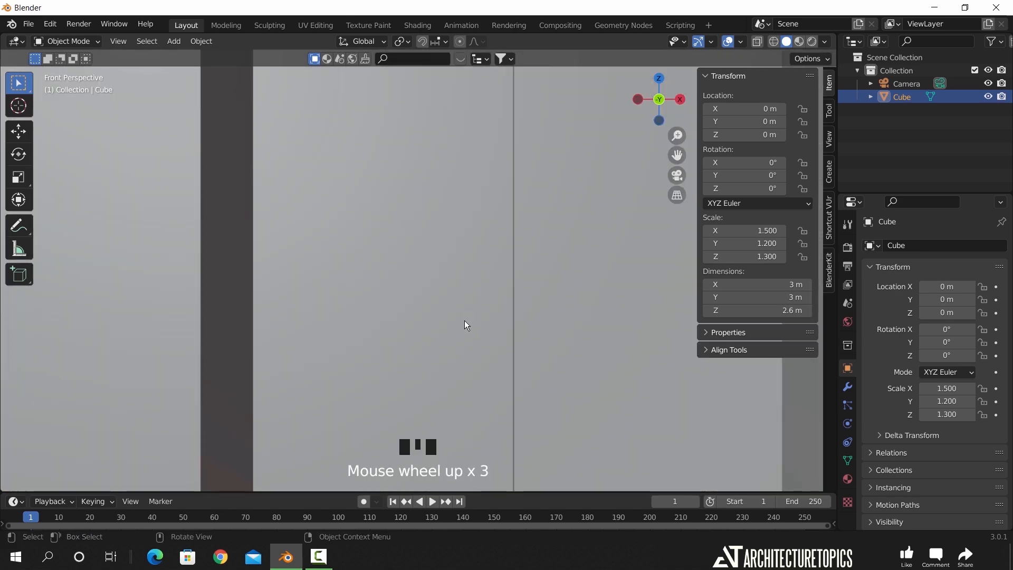
Align the camera to the current front perspective view of the back wall and select the camera
key(ctrl+alt+KP_0)
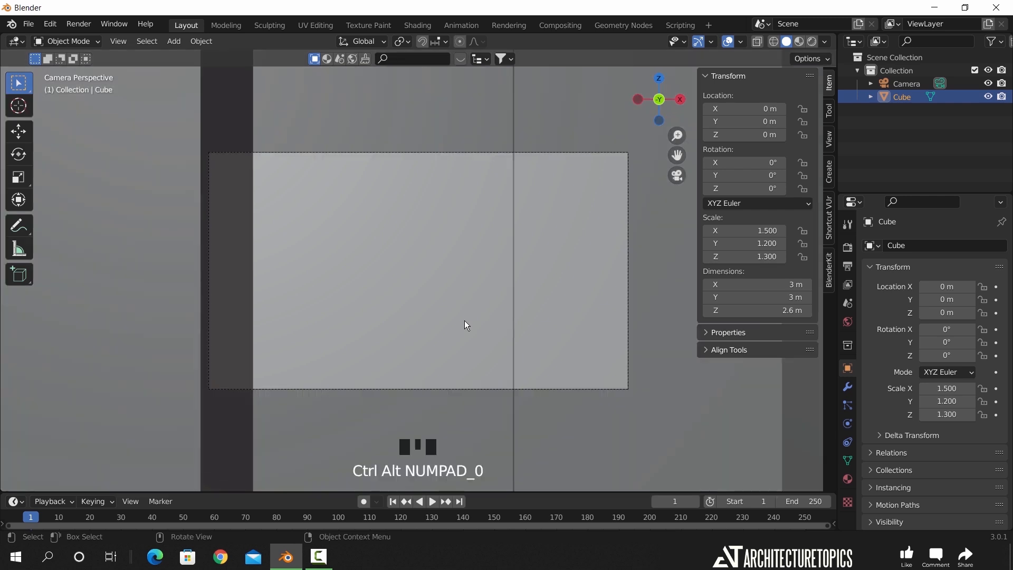
key(n)
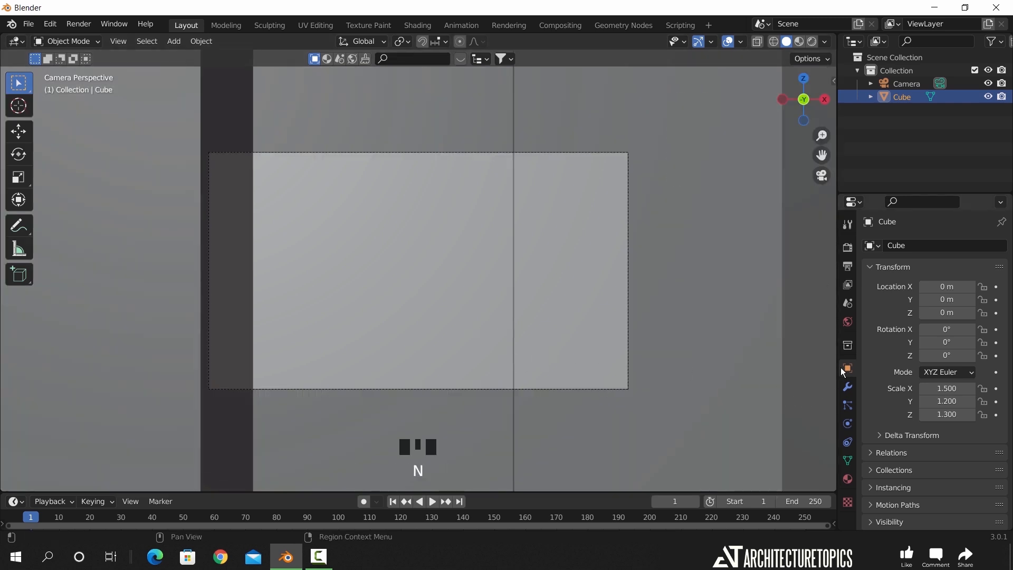
click(628, 289)
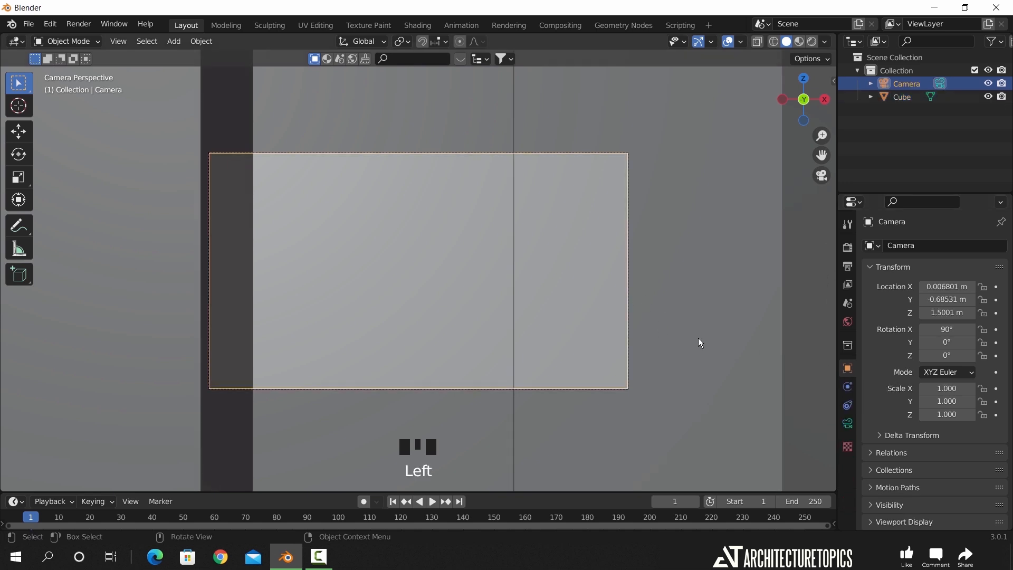
Set the camera's Z location to 1.2 m
double_click(945, 313)
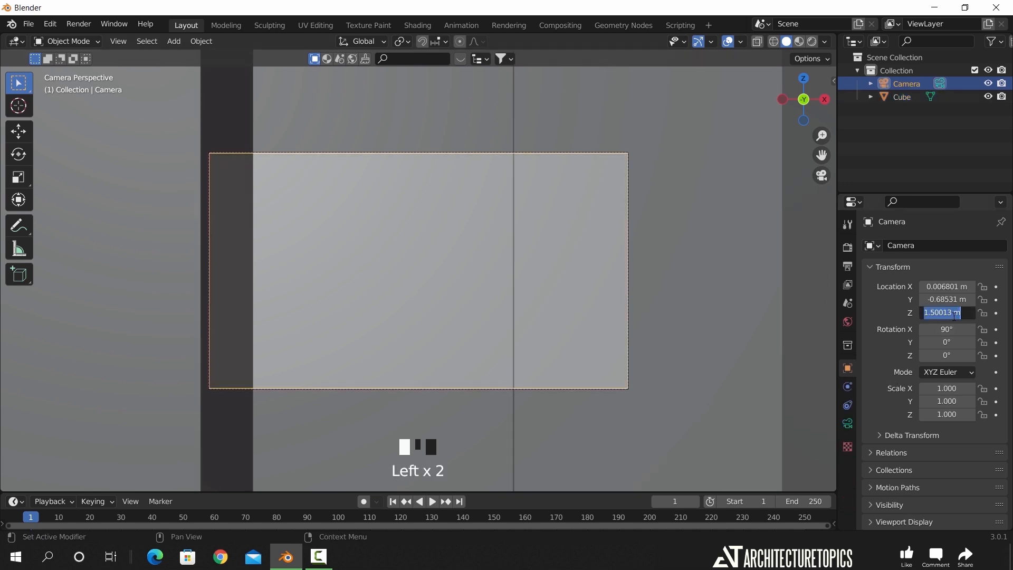
text(1.2)
key(Return)
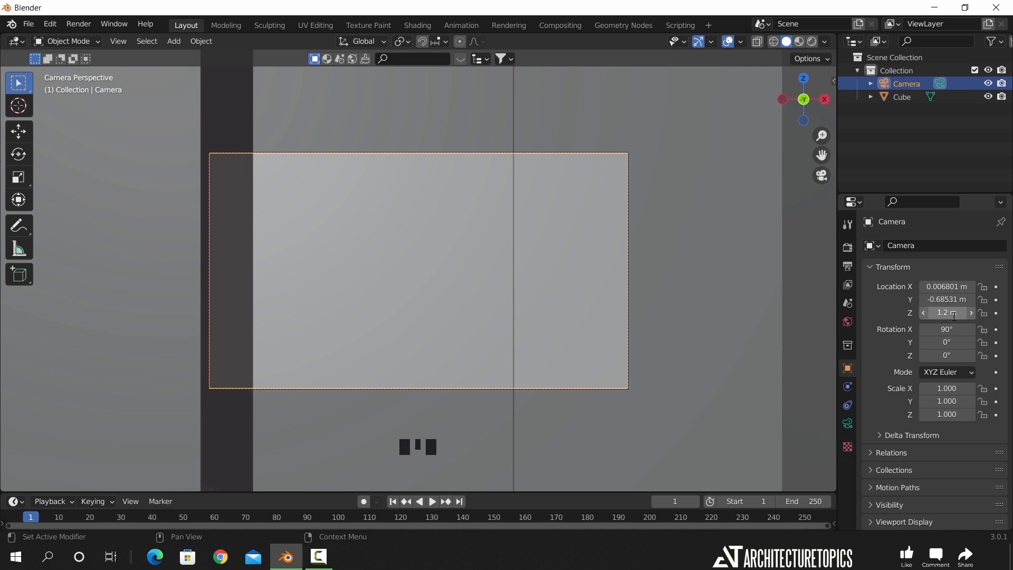
drag(954, 316, 997, 316)
drag(953, 315, 954, 315)
click(953, 315)
text(1.2)
key(Return)
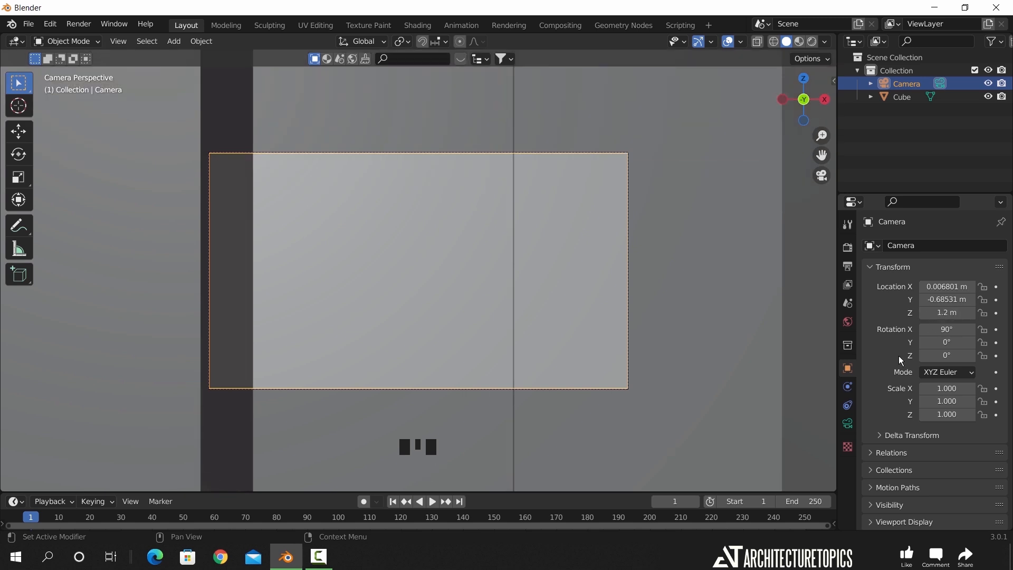
Set the camera's focal length to 28 mm
click(848, 423)
double_click(959, 308)
text(28)
key(Return)
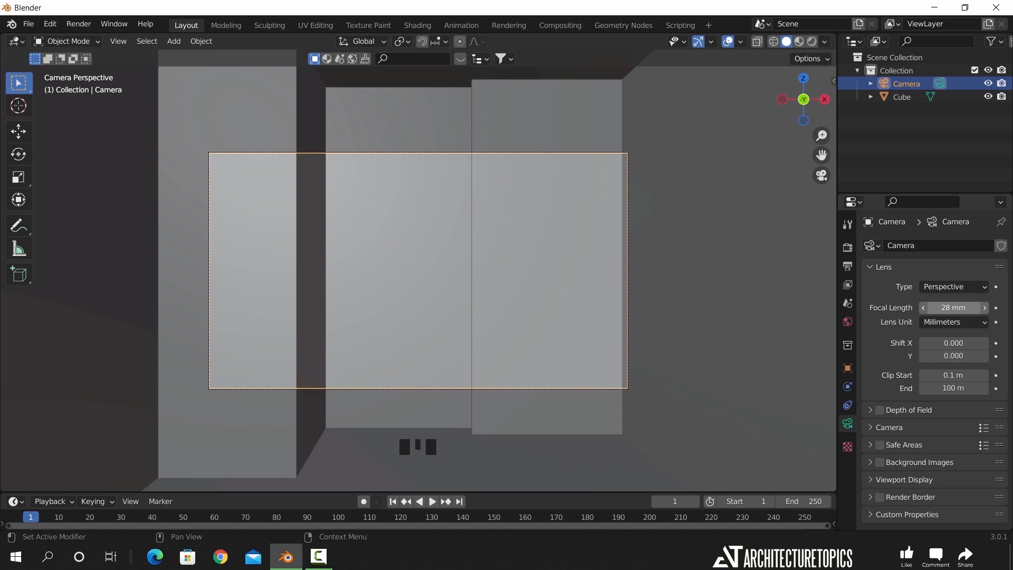
Set the horizontal render resolution to 1080 px
click(847, 266)
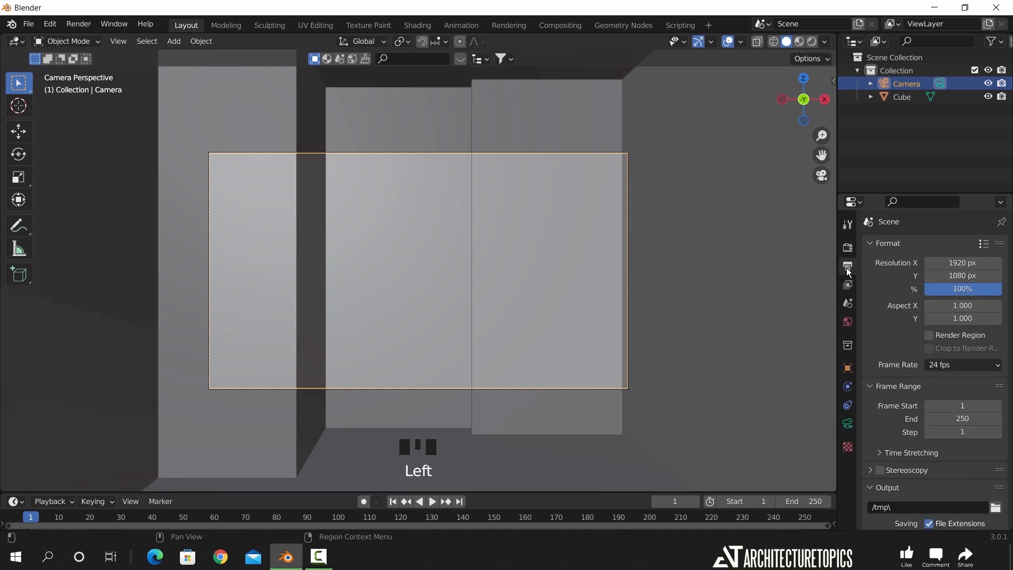
click(969, 263)
text(1)
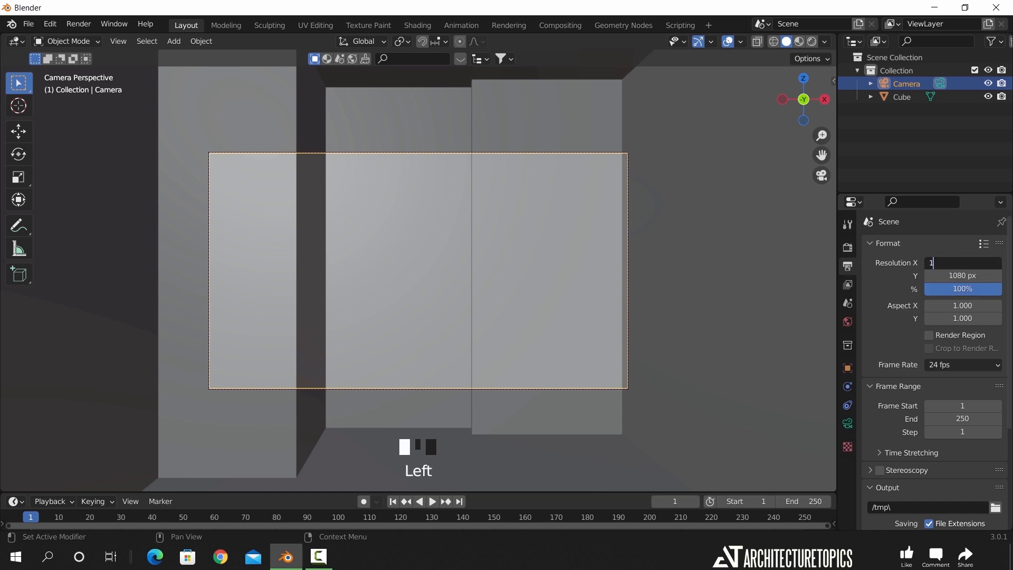
text(080)
key(Return)
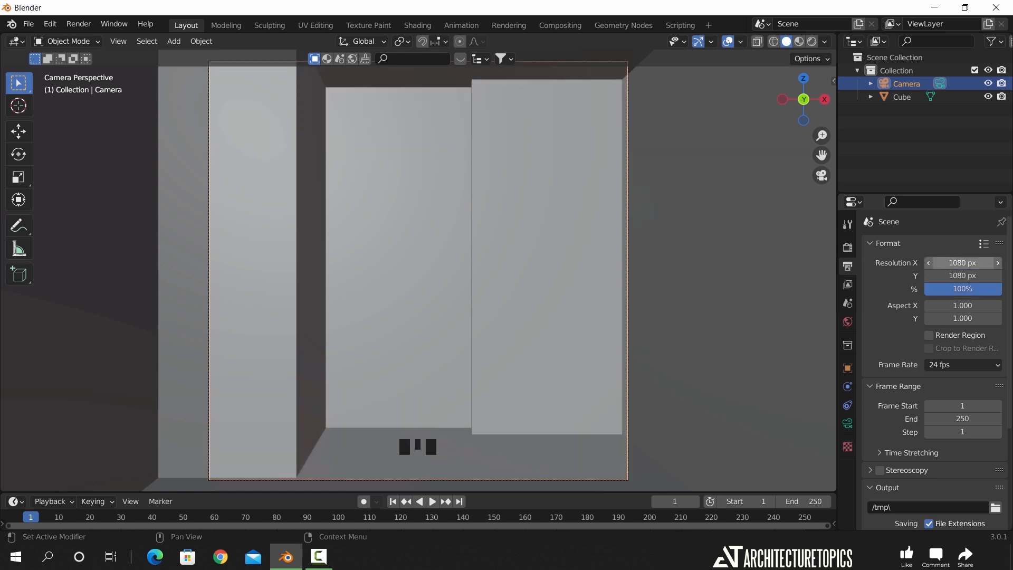
Narrow the horizontal render resolution to 880 px to give the camera a portrait frame
scroll(642, 287, down, 1)
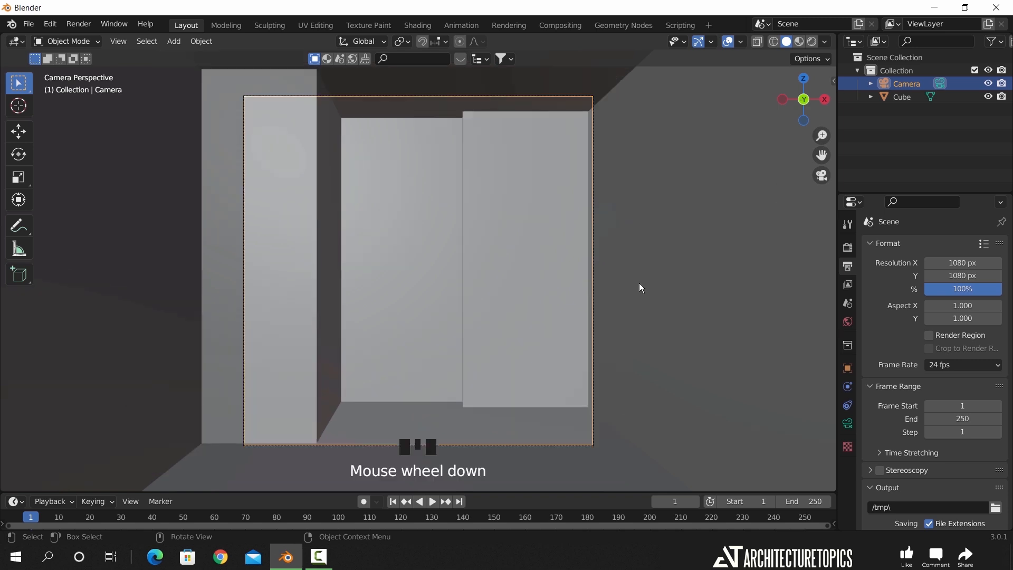
drag(976, 263, 915, 262)
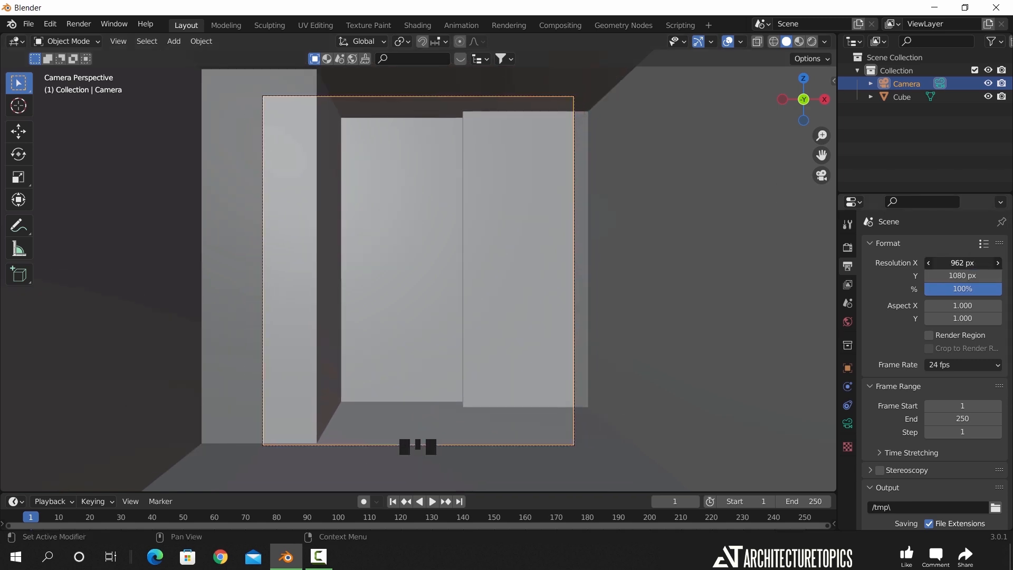
drag(915, 263, 965, 264)
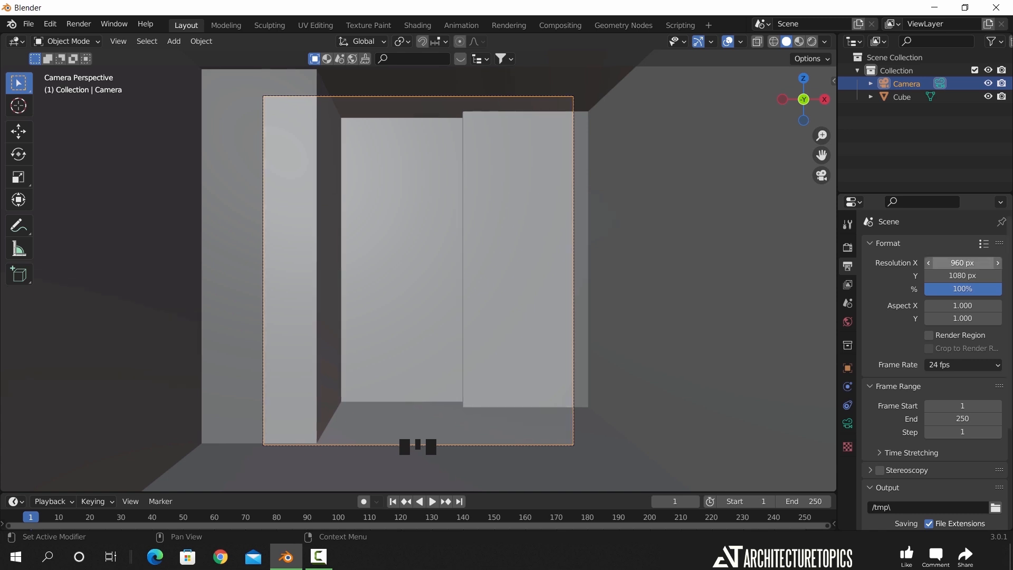
click(965, 264)
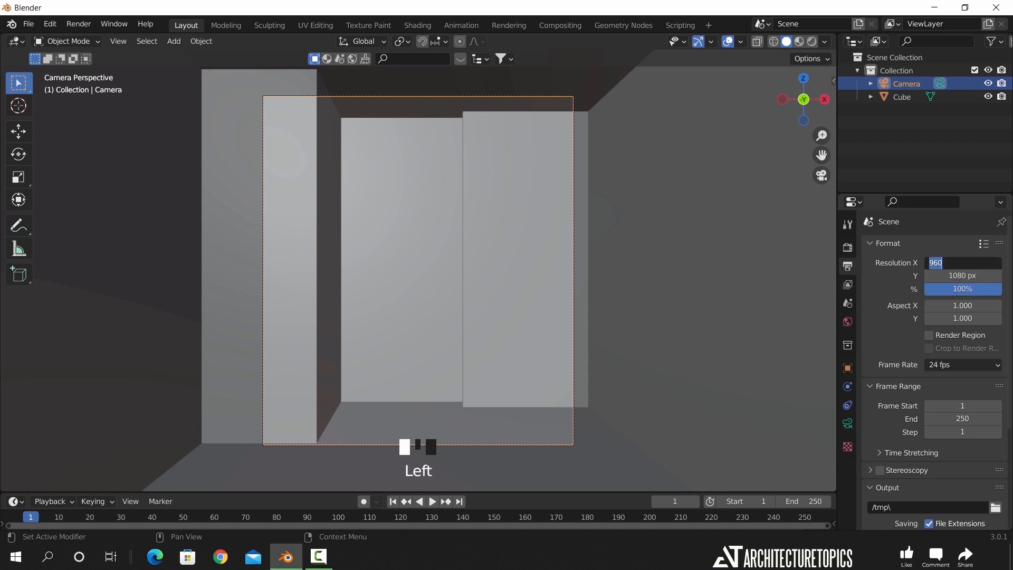
text(880)
key(Return)
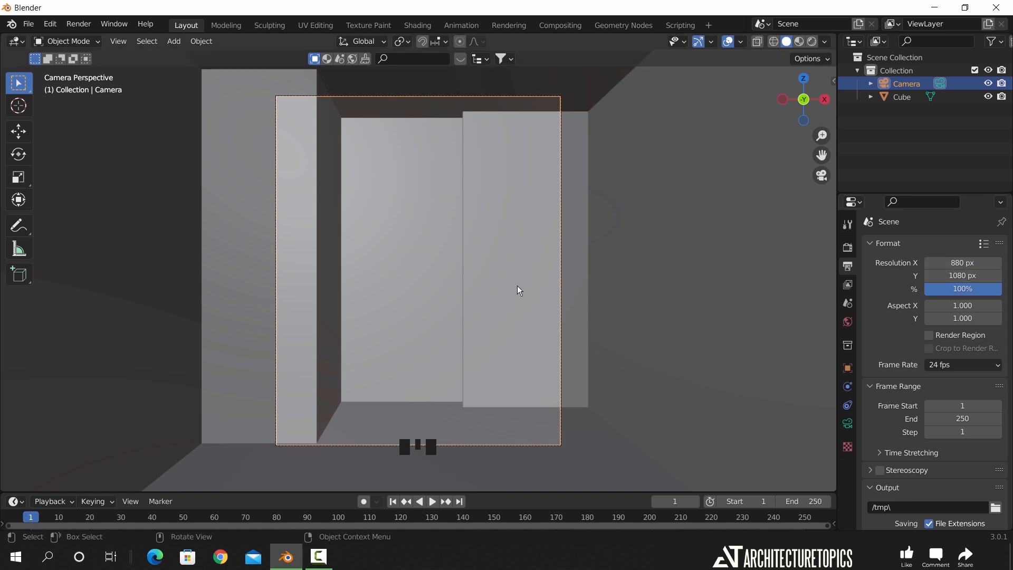
Split the 3D viewport in two and show the second one as a top view in wireframe
drag(833, 36, 466, 117)
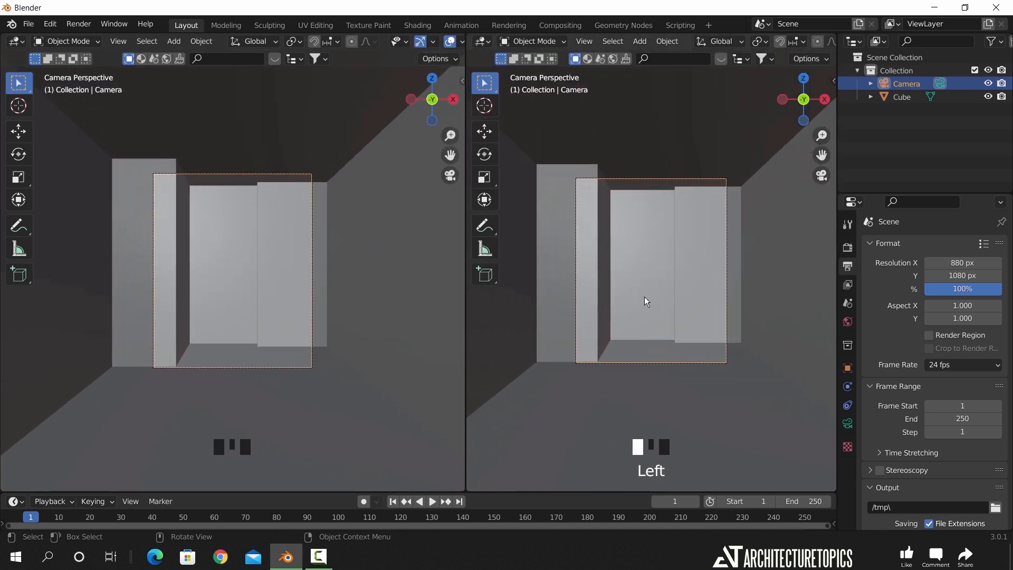
key(KP_7)
scroll(648, 297, down, 4)
key(z)
Move the camera back about 1.3 m along negative Y, outside the room's front wall
shift+middle_drag(669, 394, 679, 262)
scroll(684, 260, up, 2)
key(g)
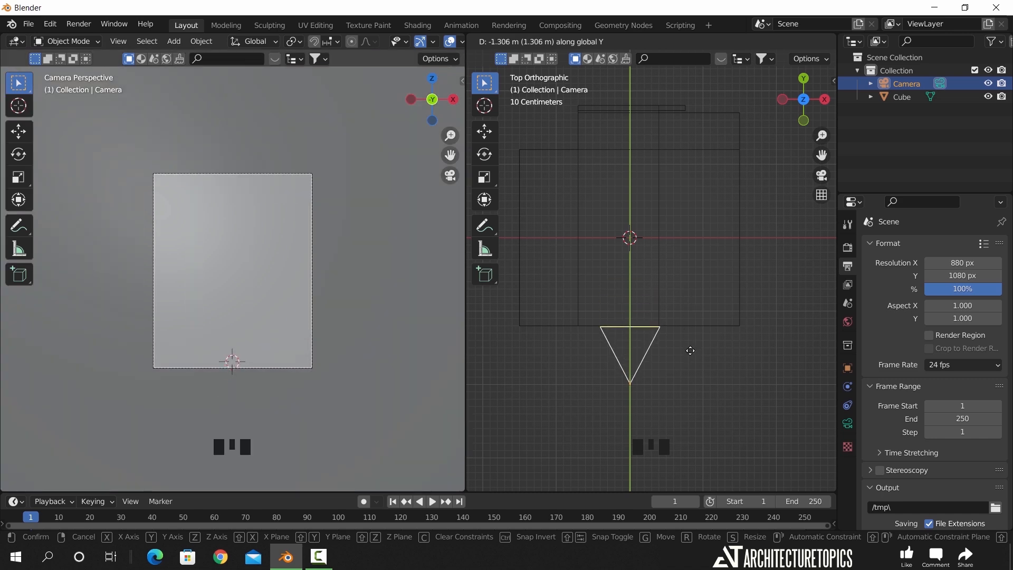
click(690, 351)
Raise the camera's clip start to 0.8 m so it cuts through the front wall
click(848, 423)
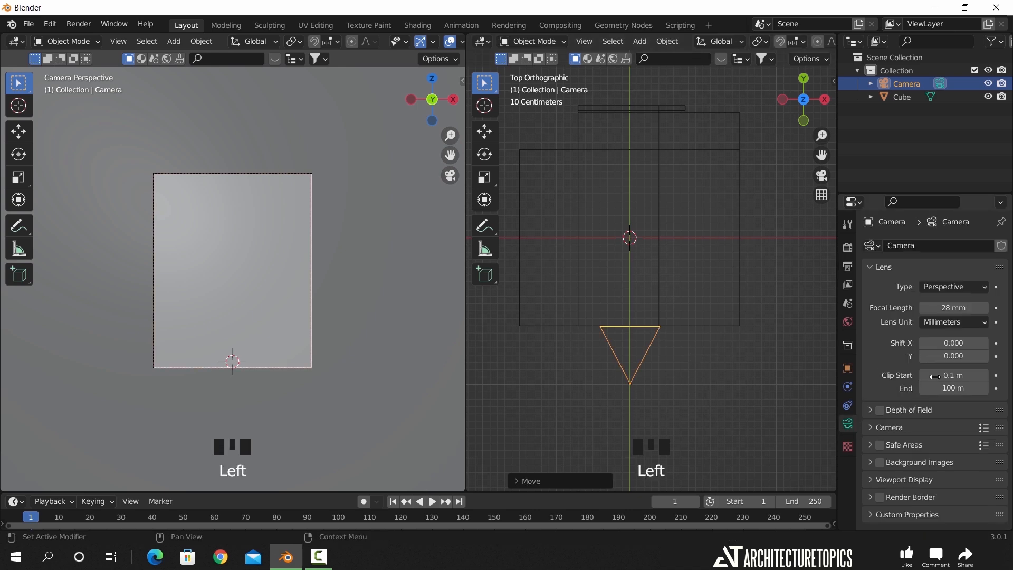
click(985, 375)
click(984, 376)
click(985, 375)
click(985, 375)
click(985, 375)
click(985, 376)
click(984, 375)
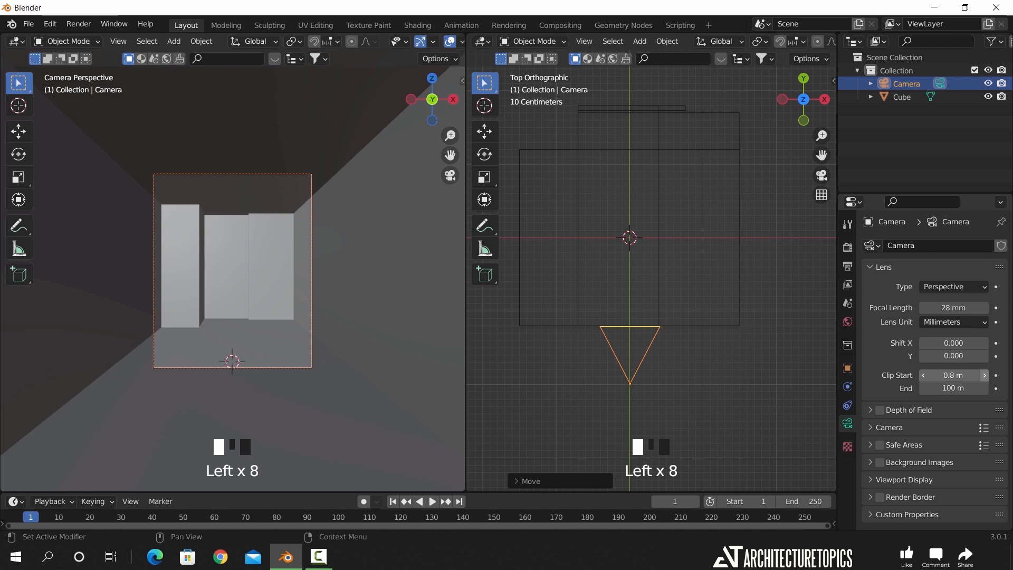
Move the camera slightly further back along negative Y and set its clip start to 0.9 m
scroll(376, 227, up, 4)
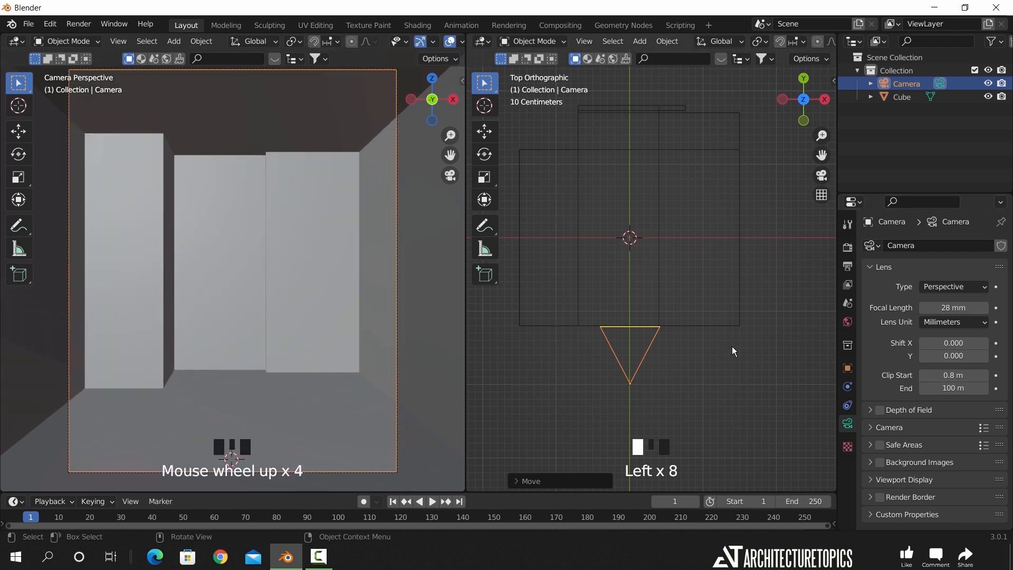
key(g)
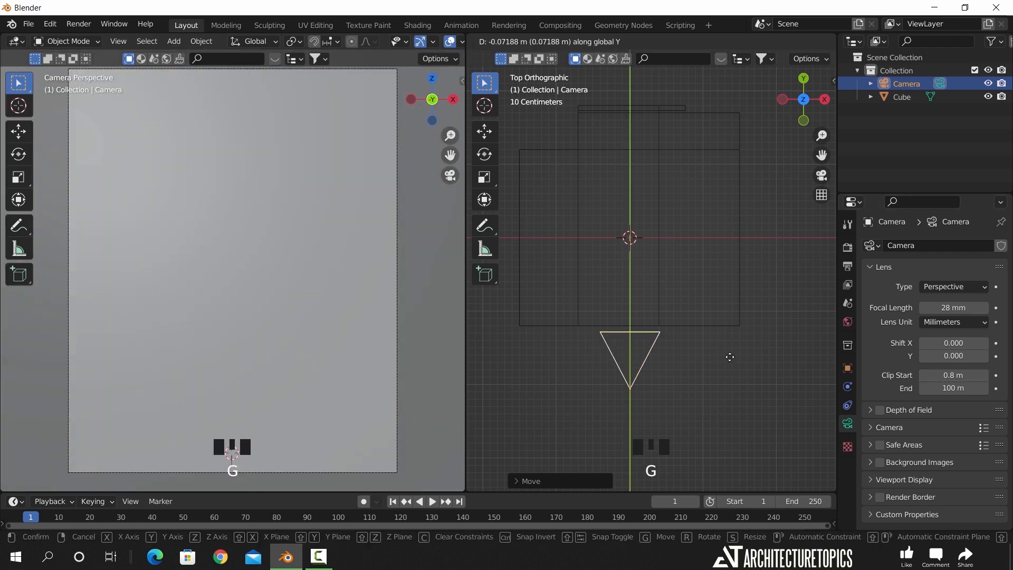
click(732, 362)
click(985, 376)
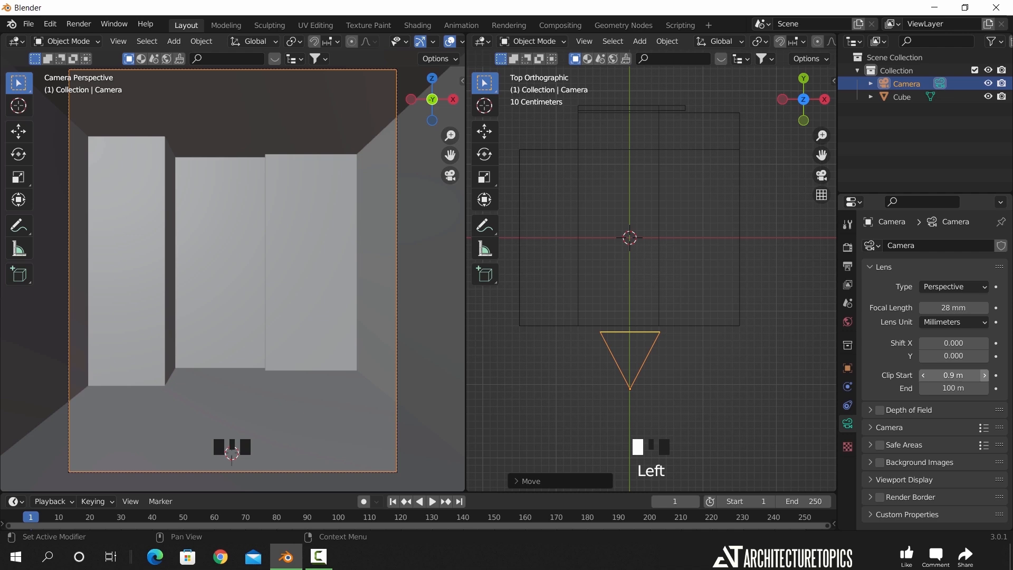
Merge the two viewports back into the single camera view and enable the wireframe overlay
drag(466, 32, 633, 156)
scroll(559, 270, down, 2)
scroll(560, 275, down, 2)
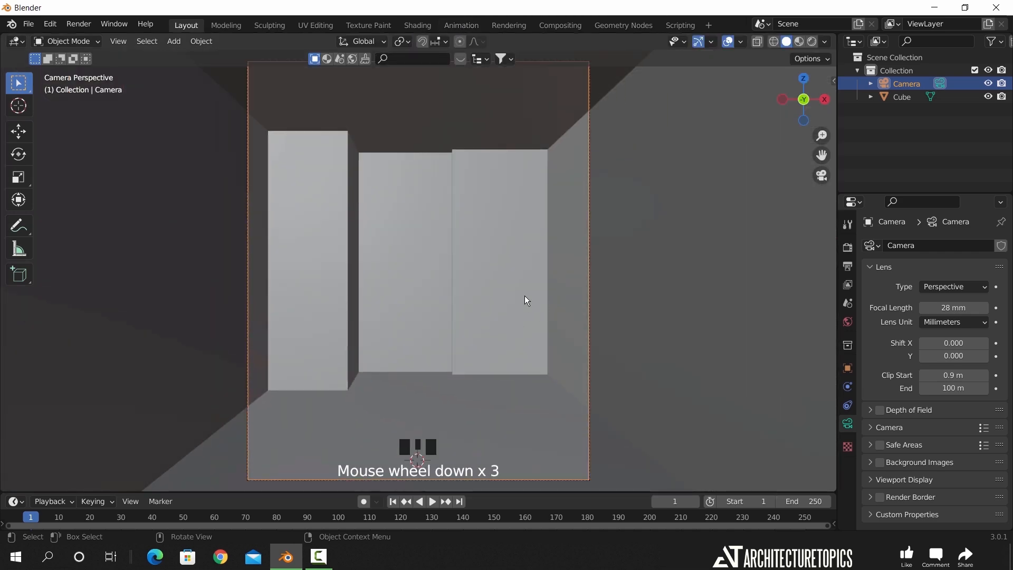
click(742, 42)
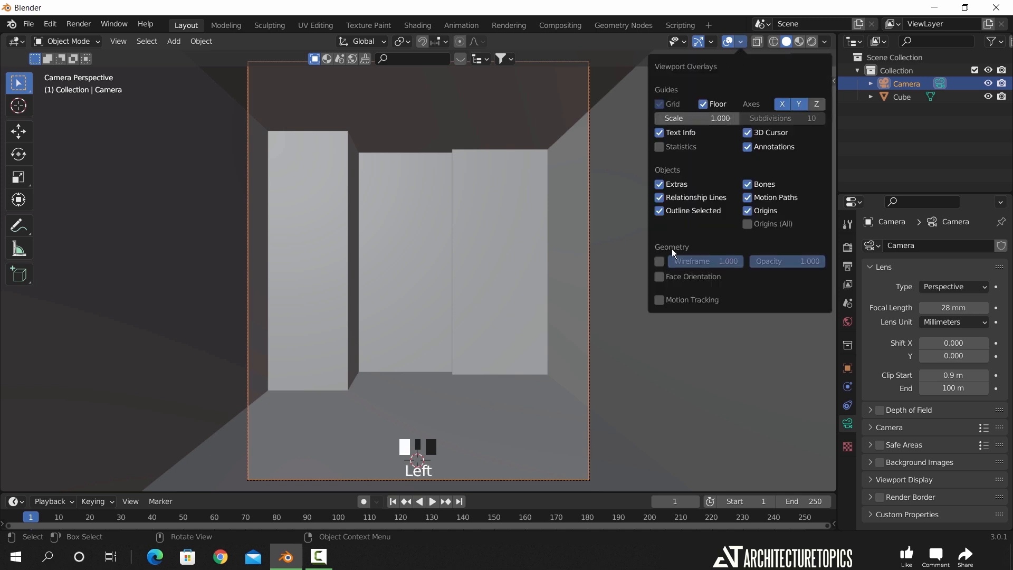
click(662, 261)
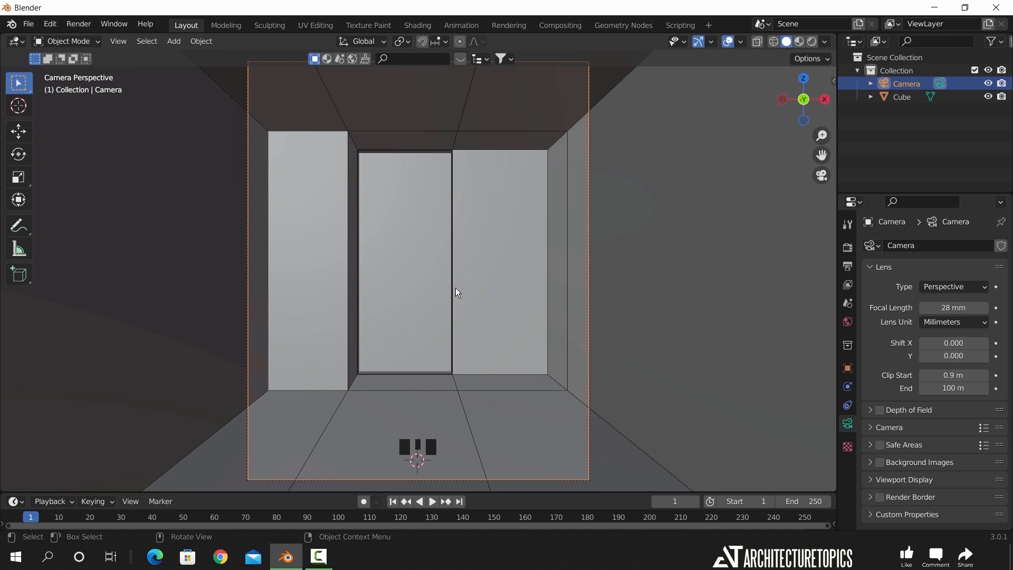
Place the 3D cursor on the recessed back wall and add a cube there, scaled down to about 0.66 m
shift+right_click(410, 299)
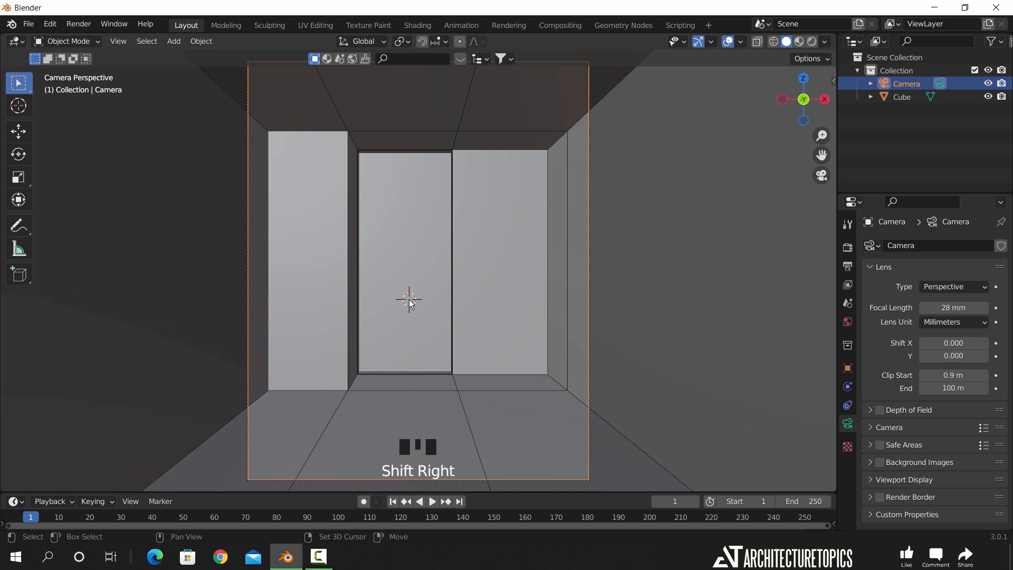
key(shift+a)
mouse_move(370, 276)
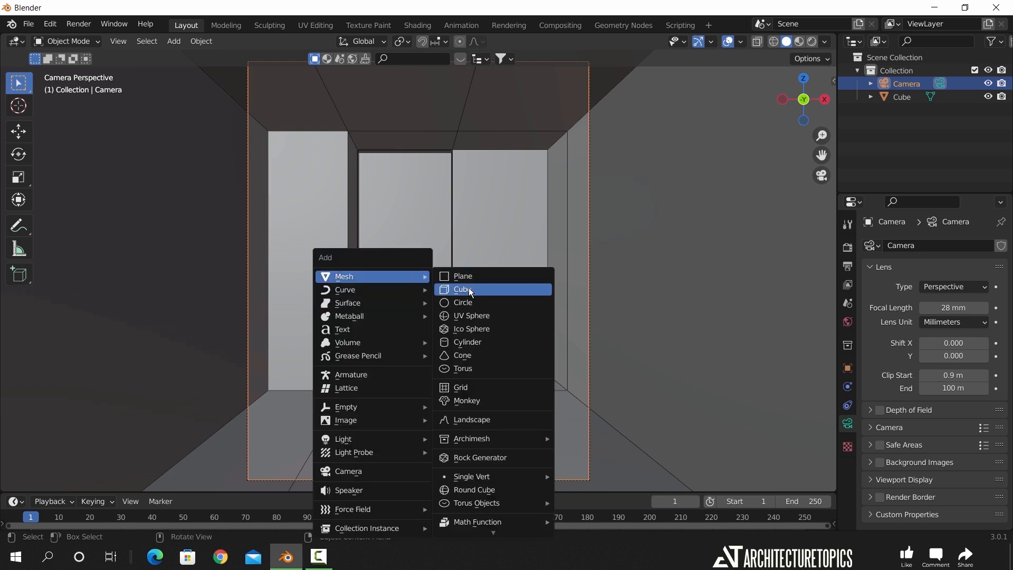
click(469, 290)
key(s)
Flatten the new cube along Z and set its Z dimension to 0.3 m
key(s)
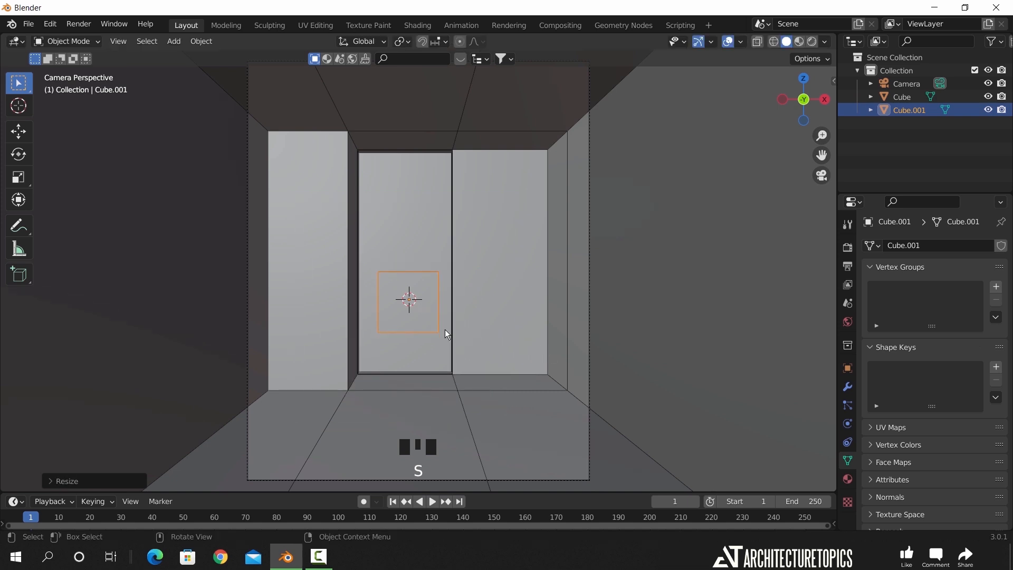
key(z)
click(442, 327)
key(n)
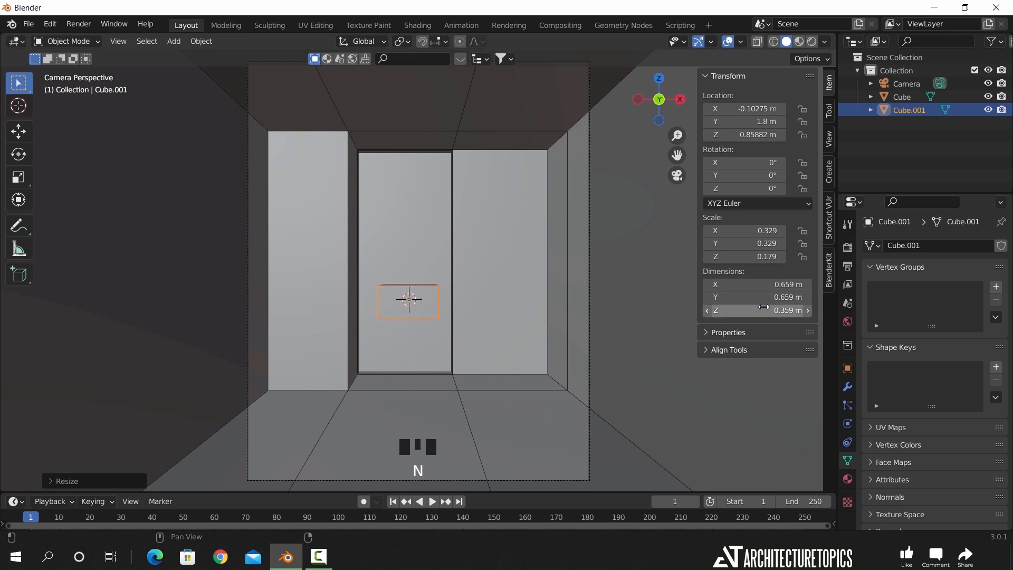
click(764, 308)
text(0.3)
key(Return)
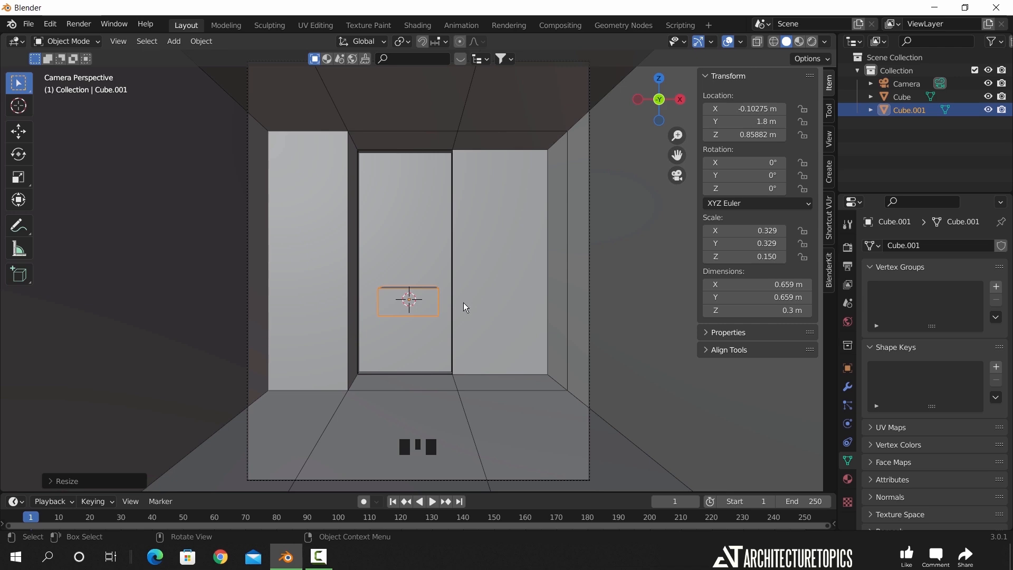
Turn on snapping and, in top view, move the cube so its corner snaps to the recess's front corner on the -X side
key(KP_7)
scroll(464, 289, down, 3)
shift+middle_drag(265, 325, 373, 260)
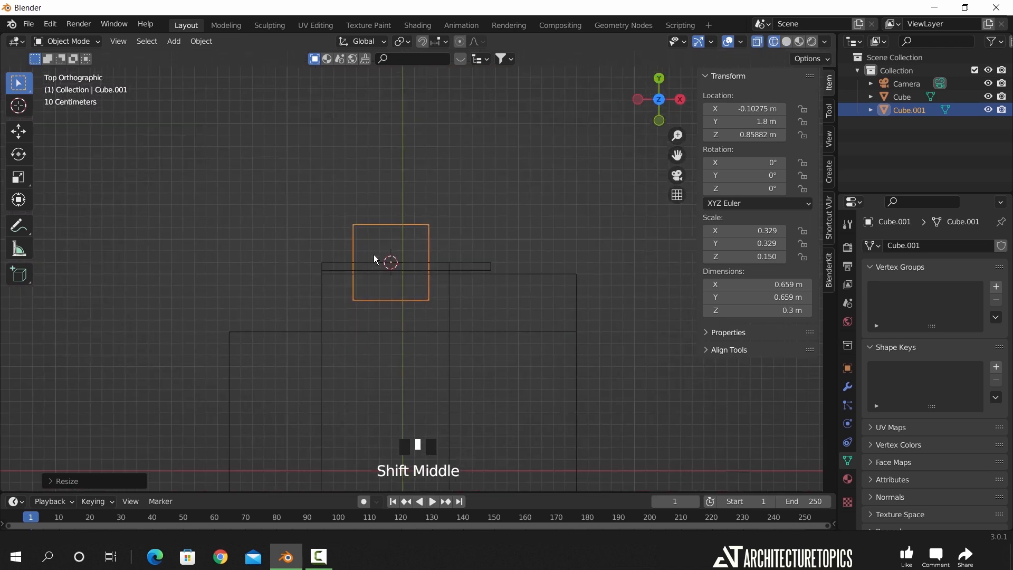
scroll(391, 261, up, 4)
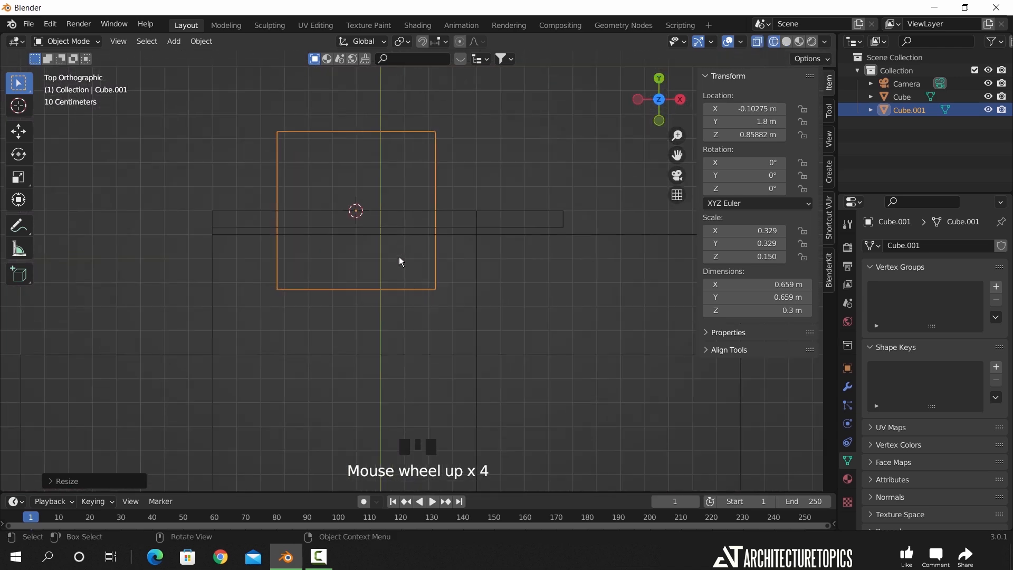
click(422, 41)
click(441, 41)
click(419, 91)
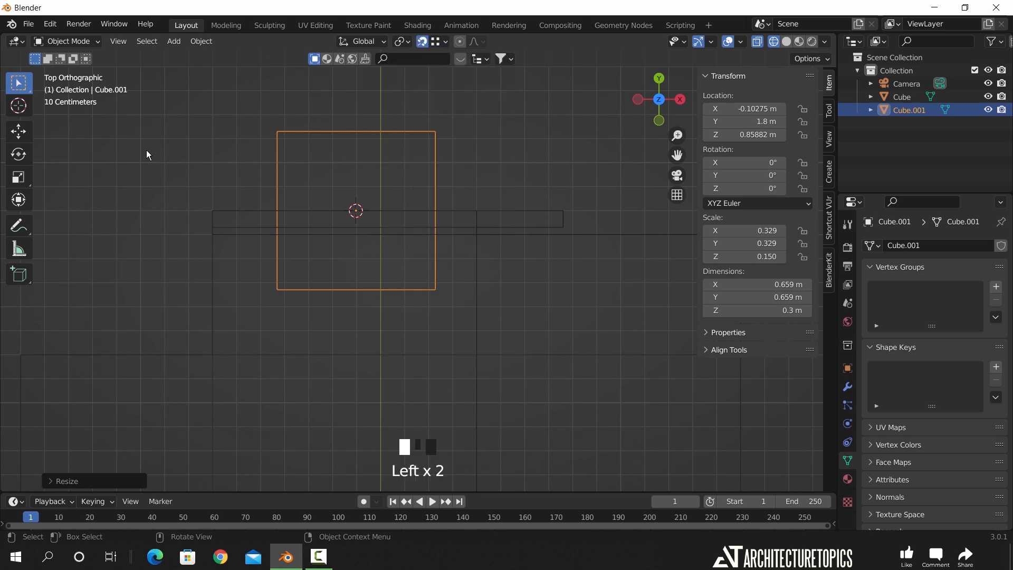
key(g)
click(301, 275)
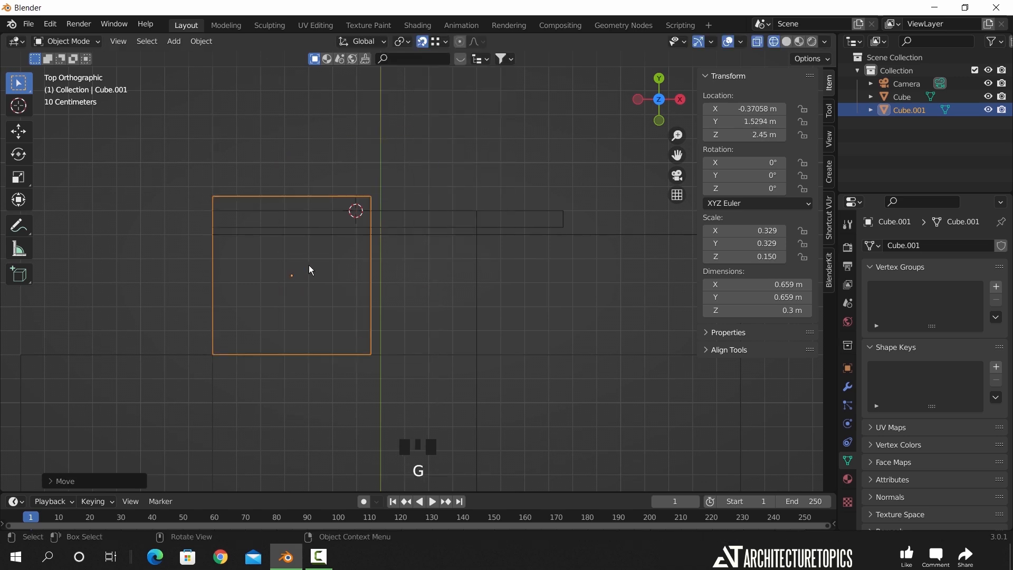
Select the cube's back vertices and move them to snap onto the recess's back wall line, giving a depth of 0.6 m
shift+middle_drag(285, 328, 423, 321)
key(Tab)
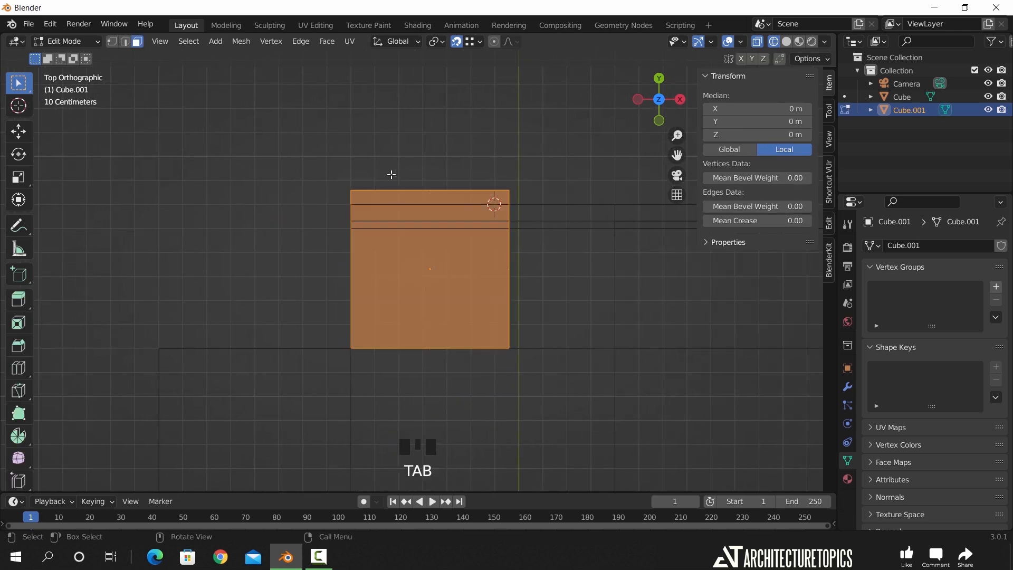
key(1)
drag(311, 152, 562, 235)
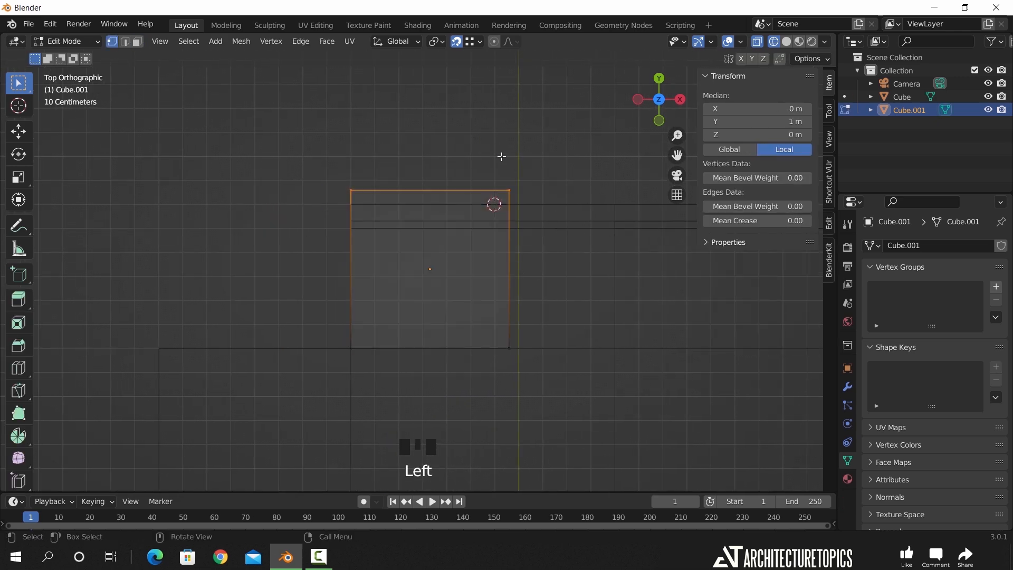
key(g)
click(353, 200)
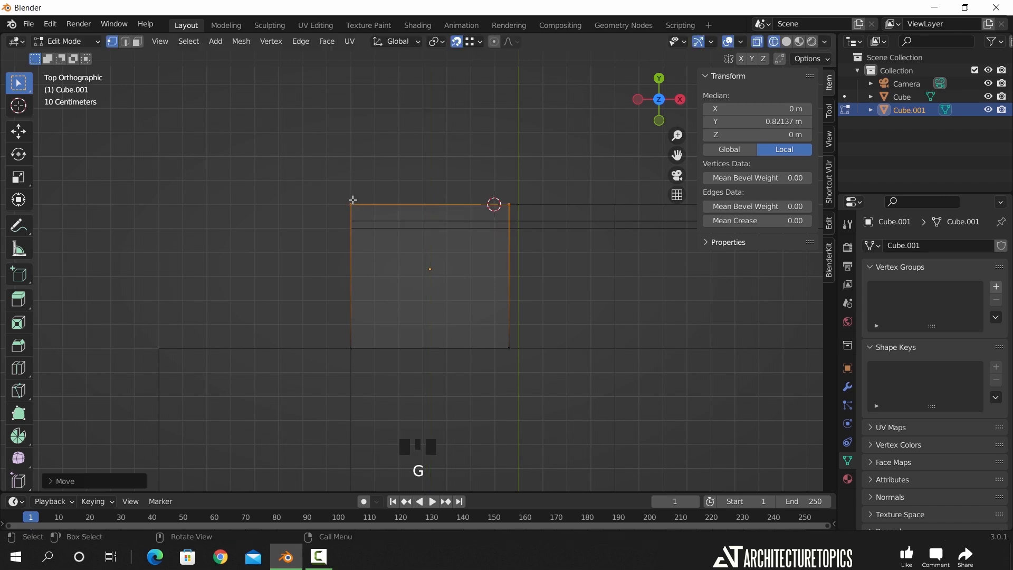
Move the cube's +X side vertices to snap onto the recess's opposite front corner, giving a width of 1.1 m
drag(491, 194, 540, 356)
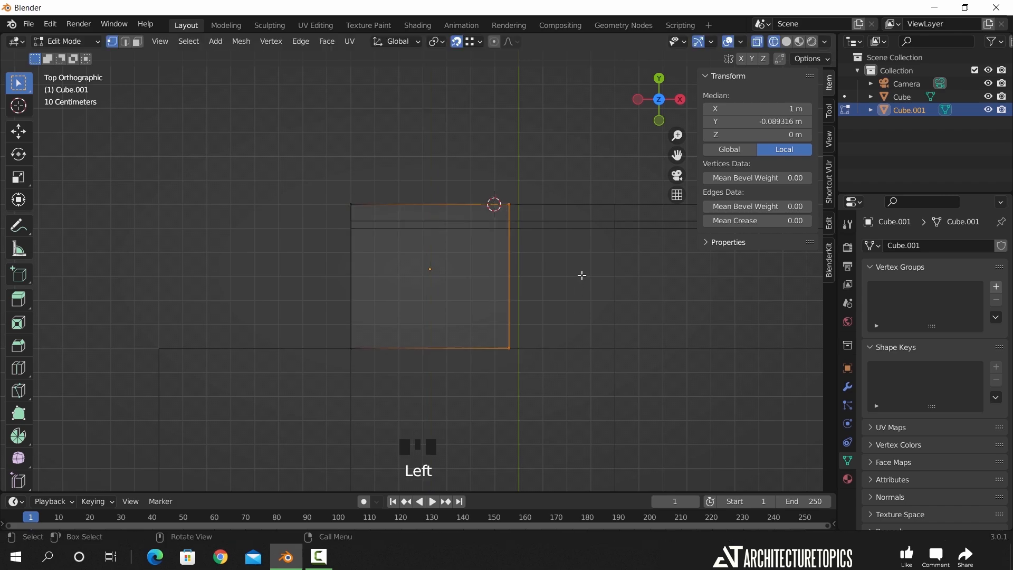
key(g)
click(597, 337)
Switch to solid shading and lower the box along Z to a height of about 1.1 m in the recess
scroll(568, 367, down, 3)
middle_drag(568, 367, 509, 253)
key(z)
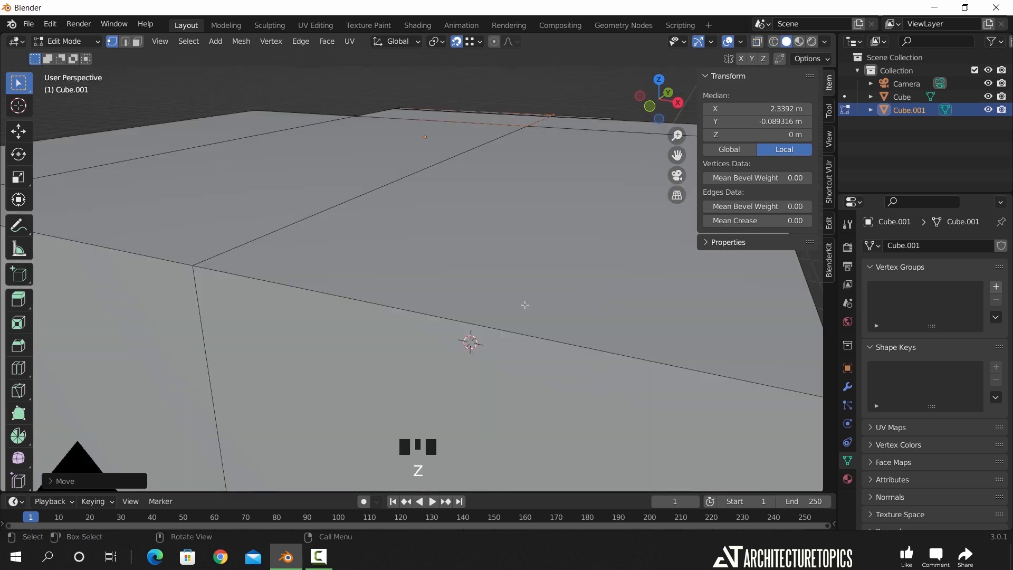
middle_drag(539, 294, 470, 351)
scroll(497, 283, up, 3)
key(Tab)
key(g)
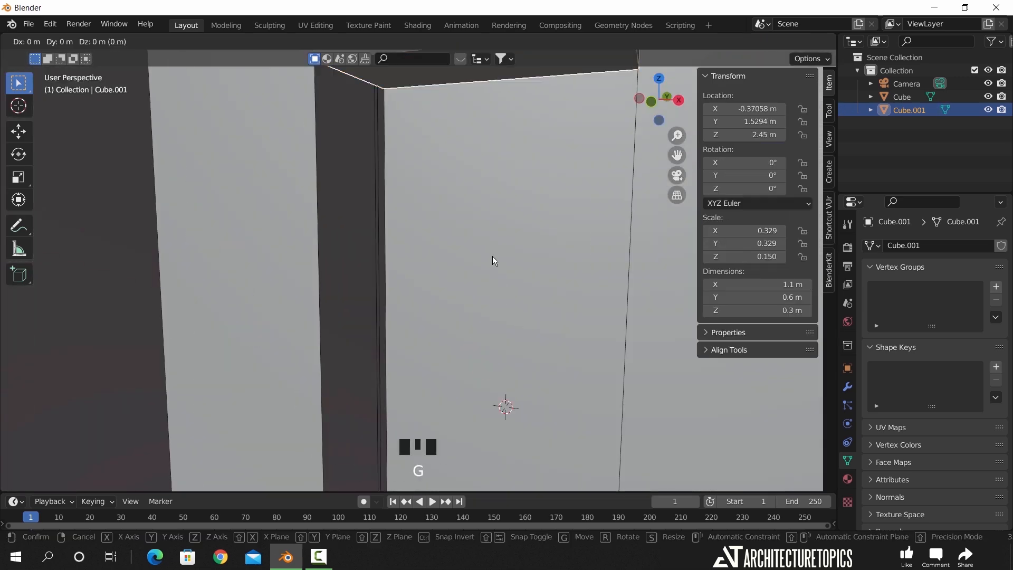
key(z)
click(387, 196)
Set the box's Z dimension to 0.2 m and, in camera view, lower it to a Z location of about 0.88 m
middle_drag(387, 196, 429, 238)
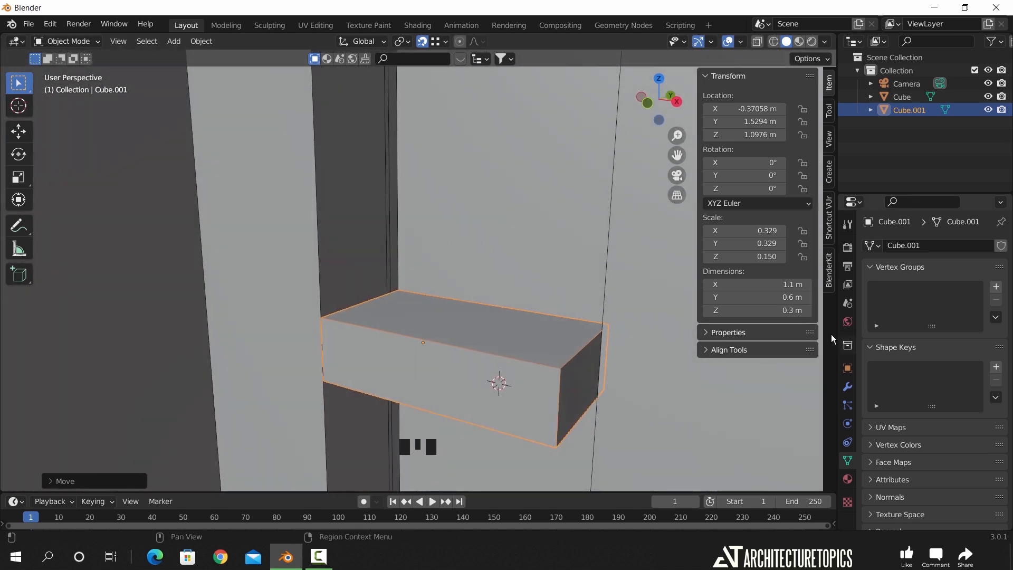
click(758, 310)
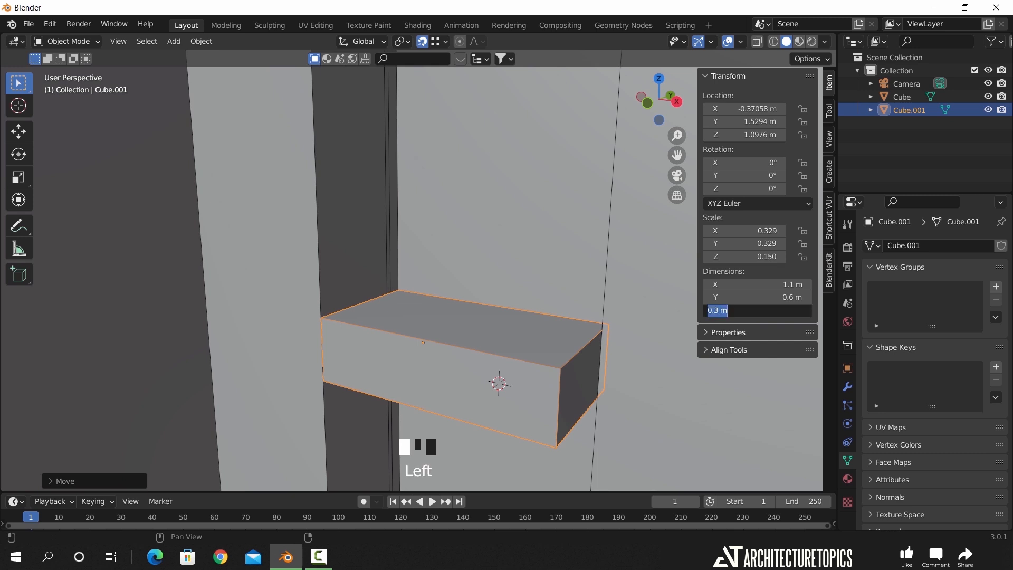
text(0.2)
key(Return)
middle_drag(575, 347, 506, 297)
key(KP_0)
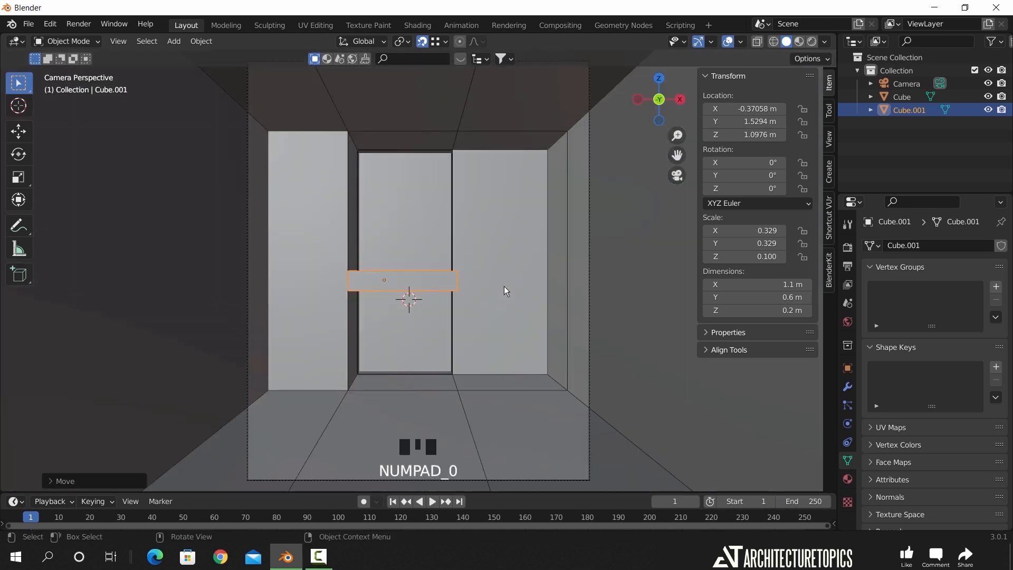
key(g)
key(z)
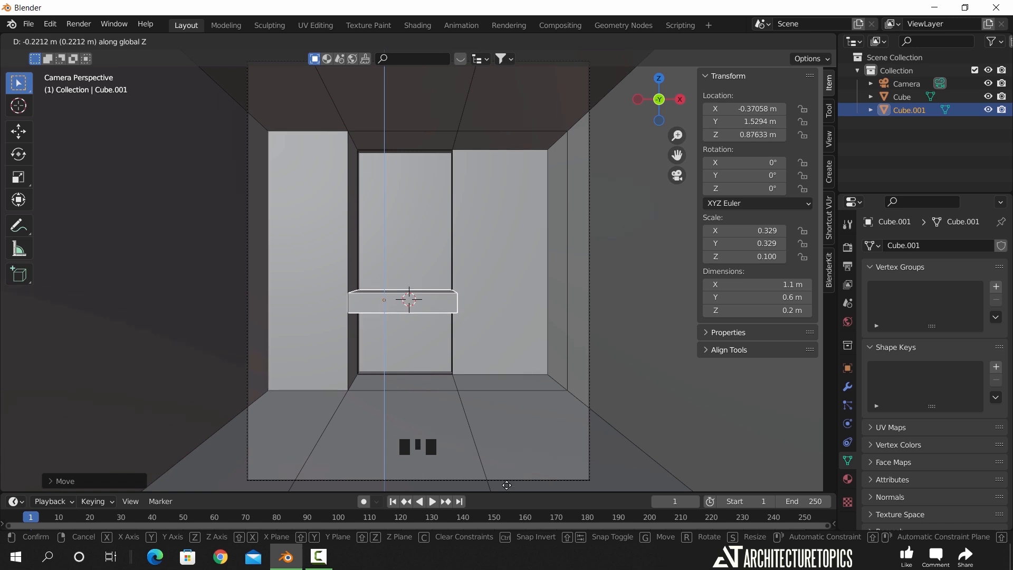
click(507, 457)
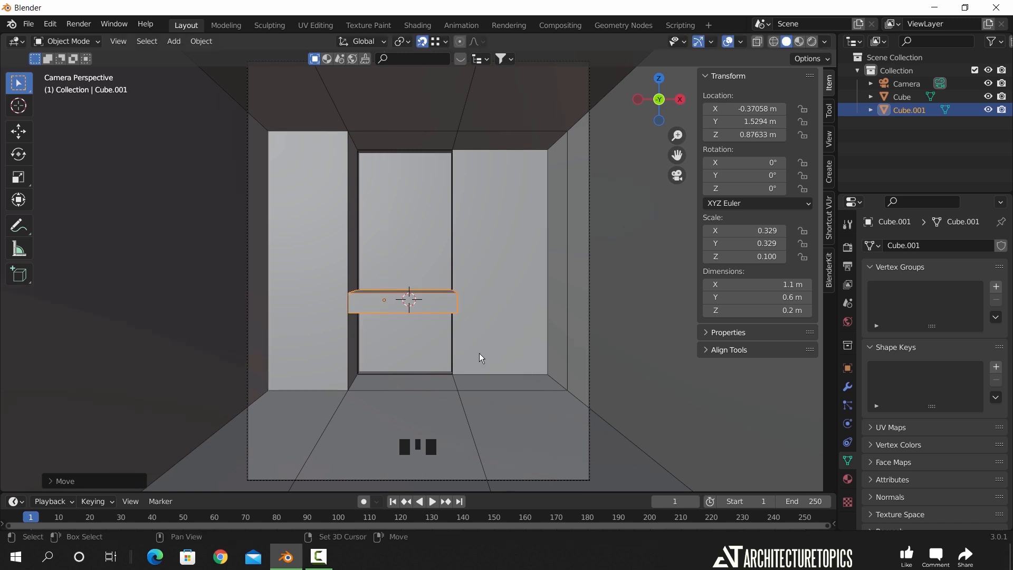
Duplicate the box straight down along Z to a Z location of about 0.46 m
key(shift+d)
key(z)
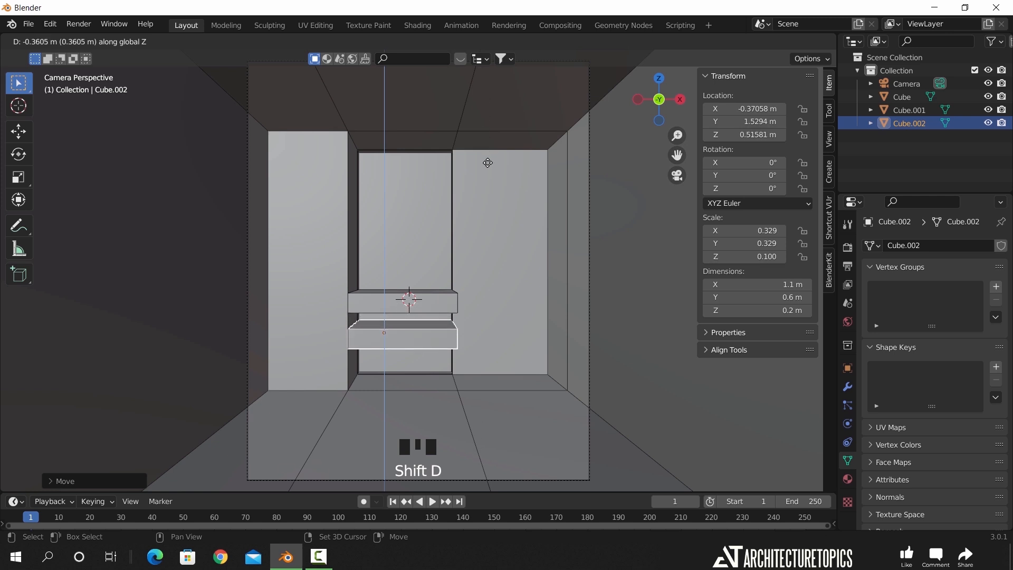
click(504, 210)
Try a Z dimension of 0.4 m on the lower box
click(787, 314)
text(0.4)
key(Return)
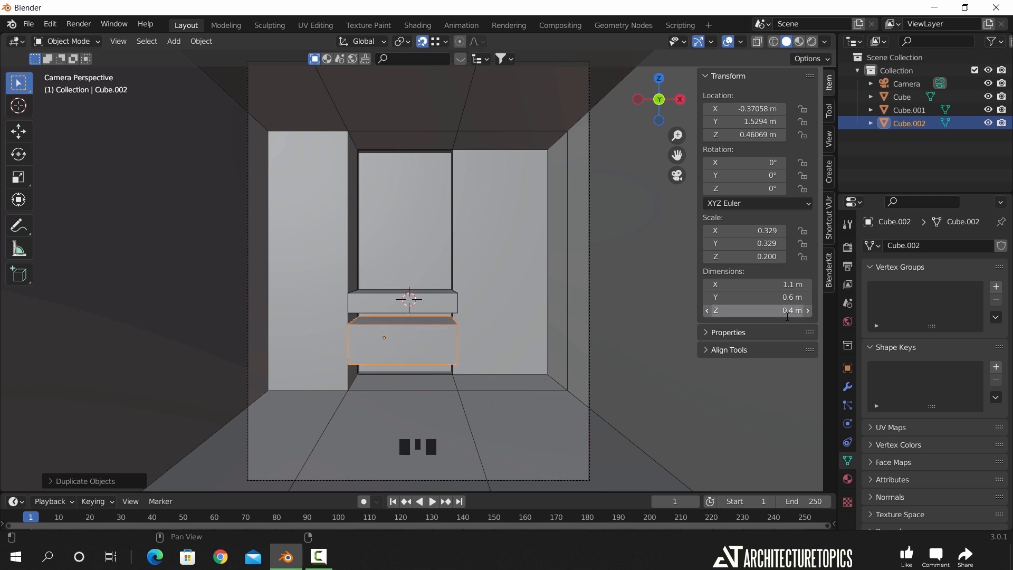
Set the lower box's Z dimension to 0.35 m and move it down to a Z location of about 0.42 m
click(787, 315)
text(0.35)
key(Return)
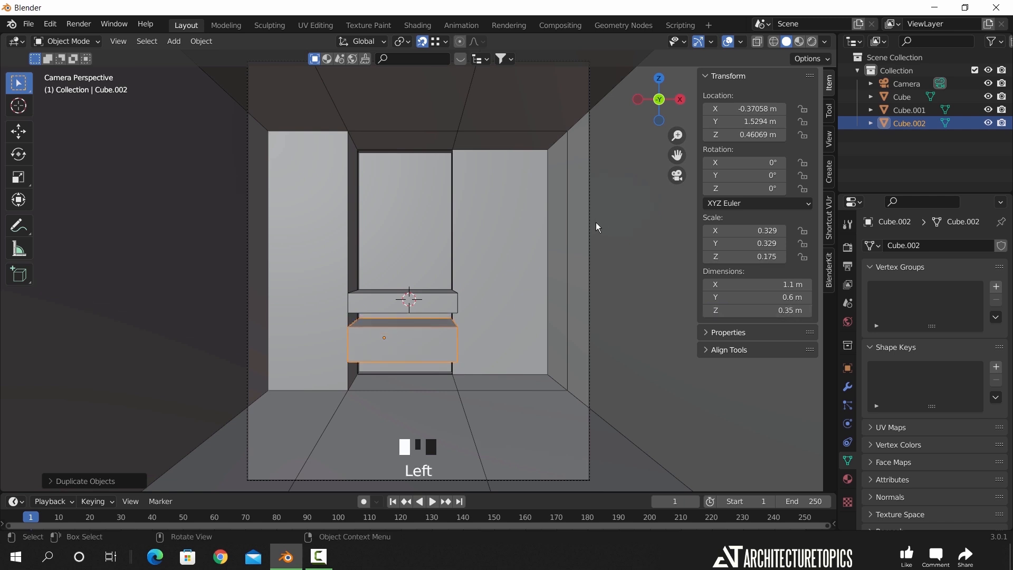
key(g)
key(z)
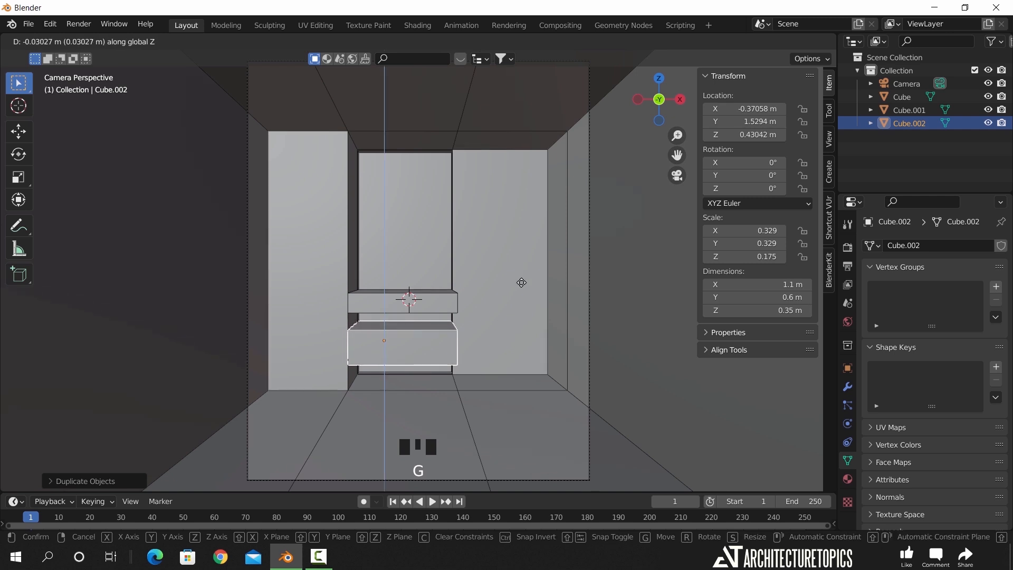
click(520, 288)
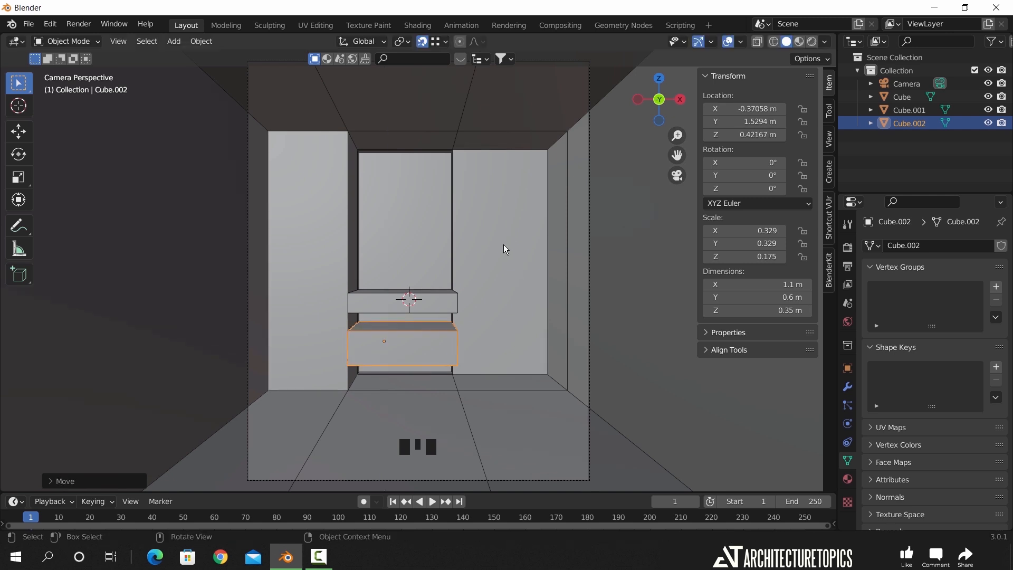
Add a centred vertical loop cut to the lower box, splitting its front into two equal halves
shift+middle_drag(435, 363, 434, 350)
scroll(441, 313, up, 5)
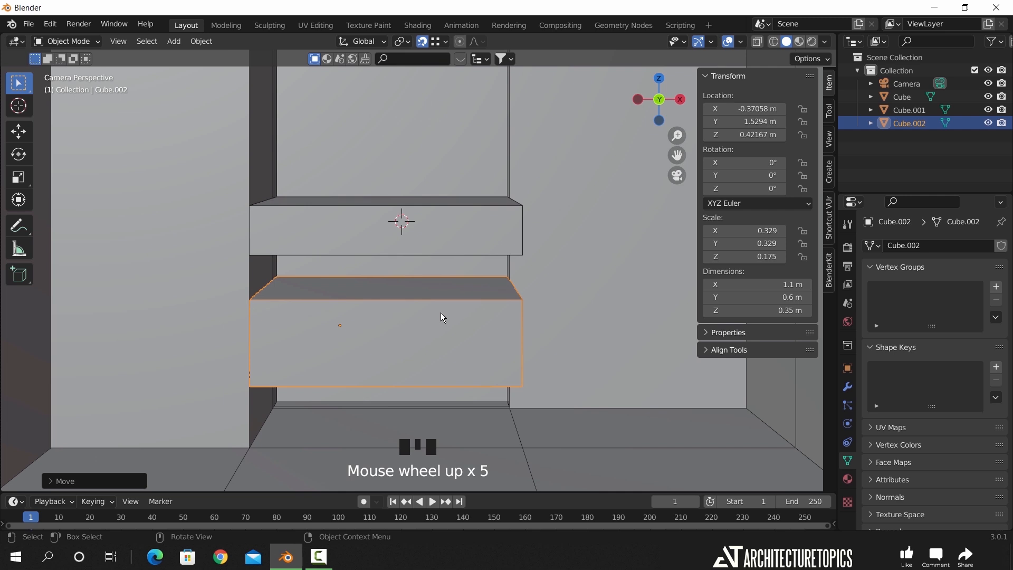
key(Tab)
key(ctrl+r)
click(428, 331)
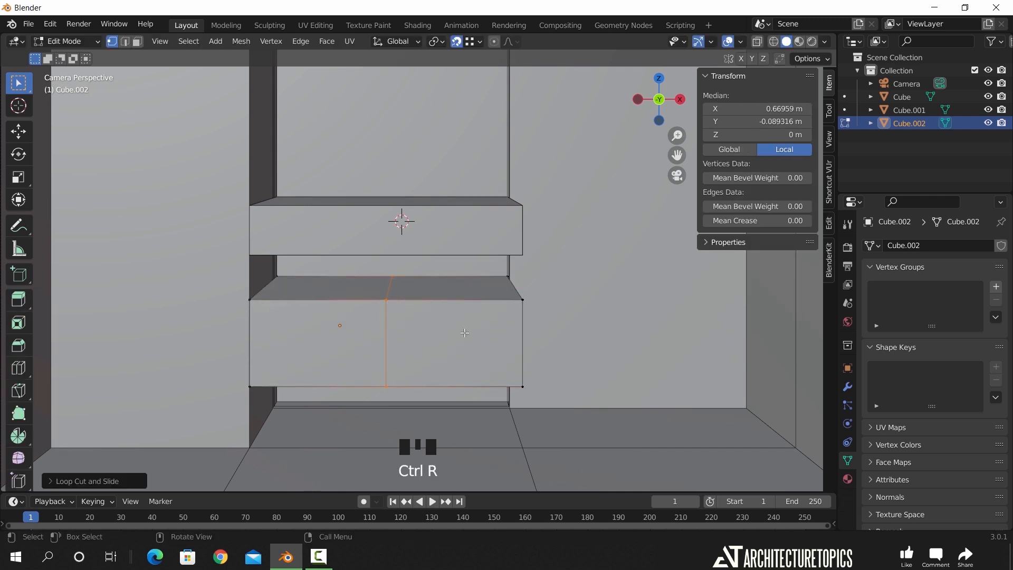
Select both the upper and lower boxes and apply their scale
key(Tab)
shift+click(454, 234)
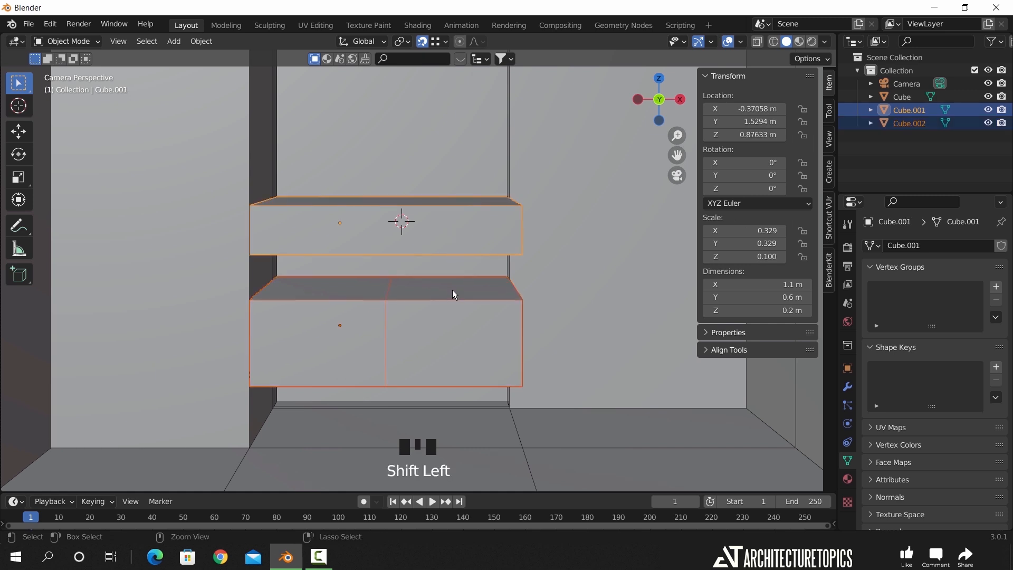
key(ctrl+a)
click(411, 317)
Select the two front faces of the lower box and inset them individually by a thin margin
click(455, 319)
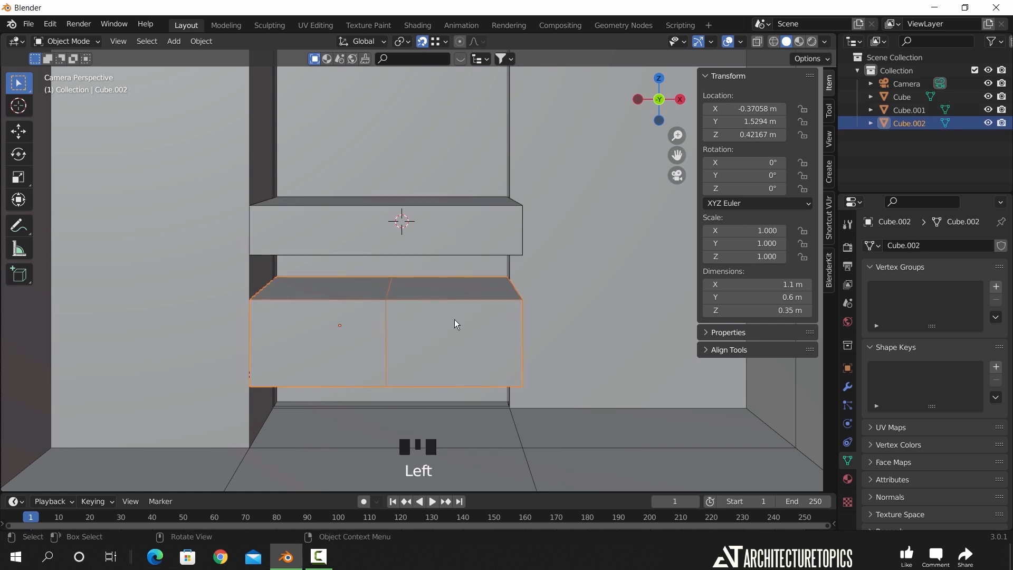
key(Tab)
click(138, 41)
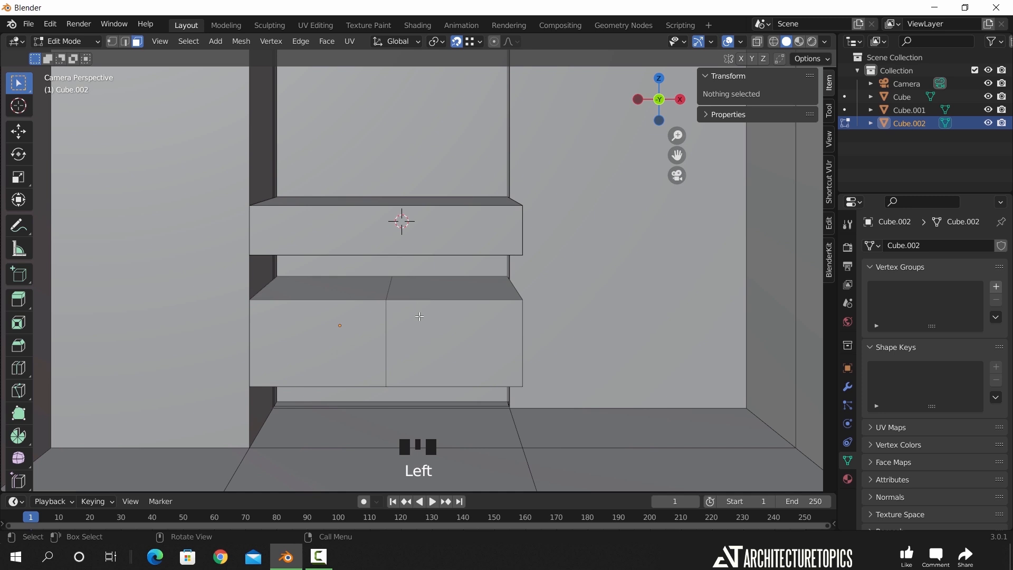
click(406, 330)
shift+click(371, 328)
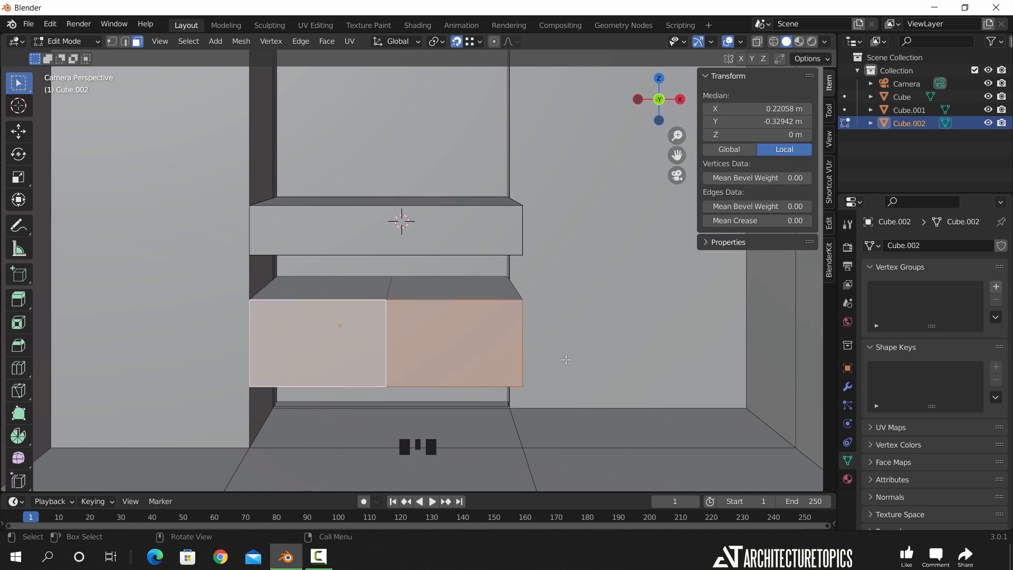
middle_drag(566, 359, 507, 315)
key(KP_Decimal)
scroll(602, 300, up, 3)
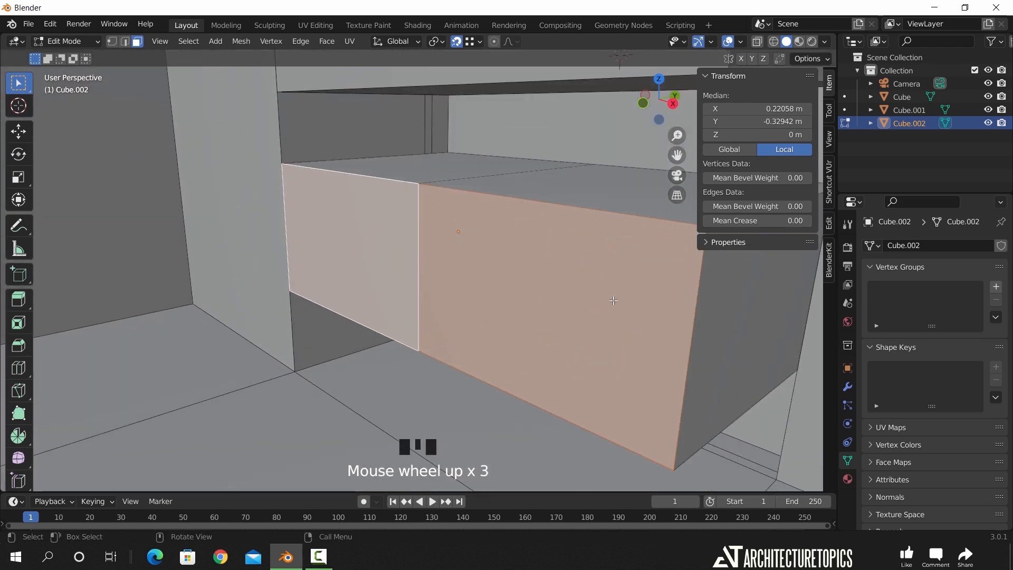
shift+middle_drag(601, 300, 611, 334)
key(i)
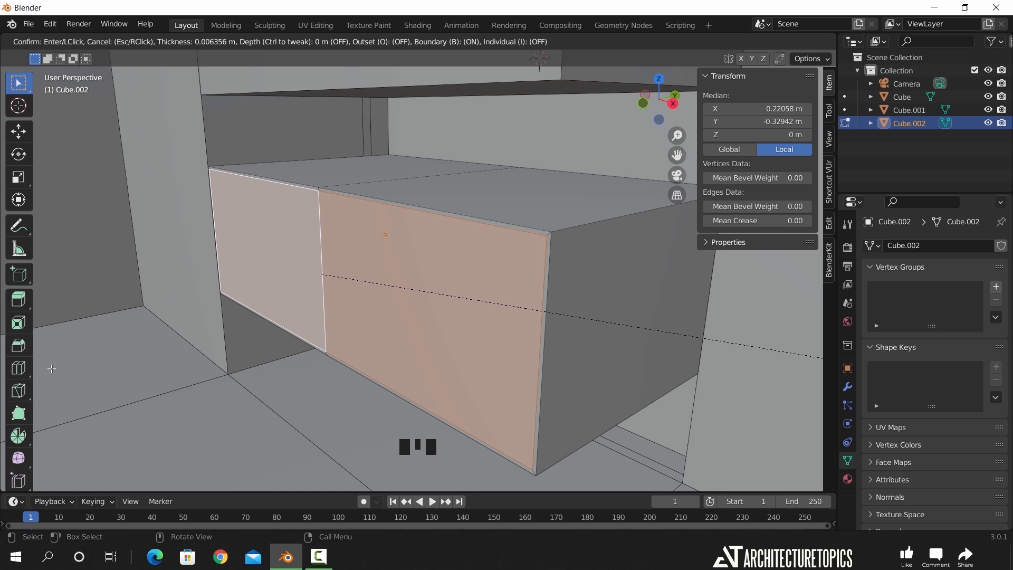
key(i)
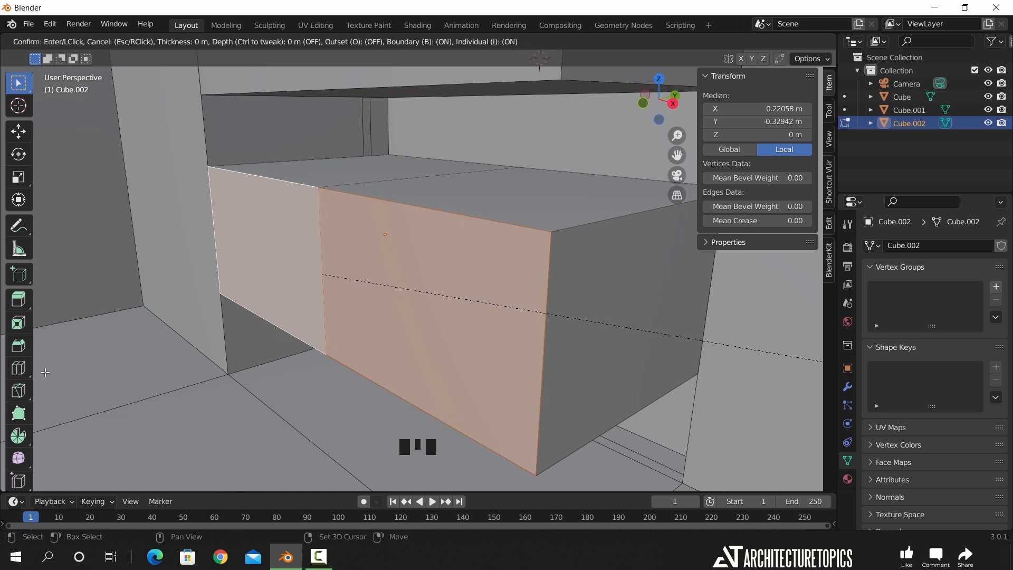
click(753, 356)
Extrude the two inset front faces outward by about 0.006 m to form the door panels
middle_drag(752, 357, 389, 320)
scroll(390, 320, up, 2)
key(e)
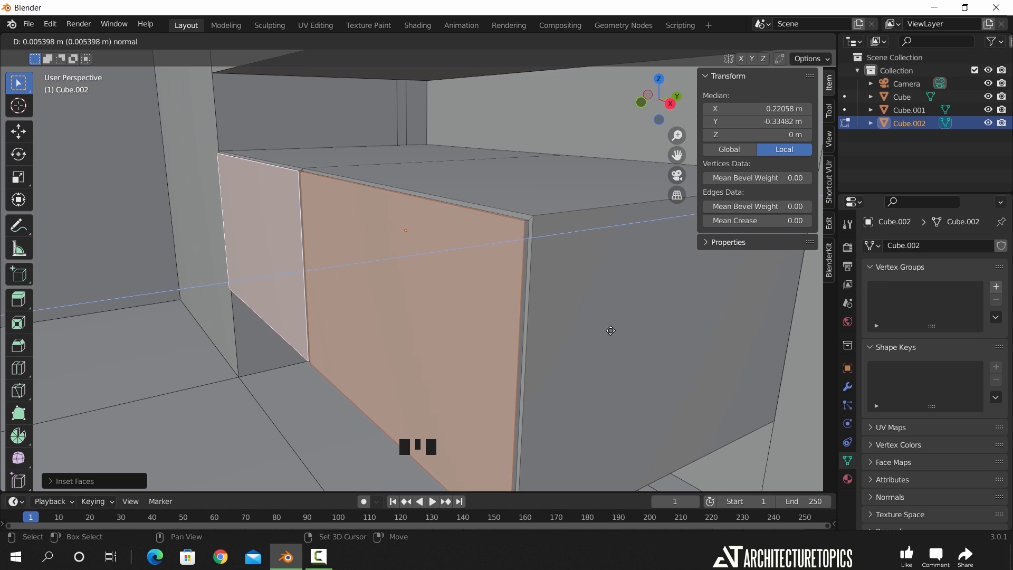
click(607, 331)
key(Tab)
Select the upper box and add a Bevel modifier to it
middle_drag(589, 311, 355, 340)
scroll(349, 348, down, 3)
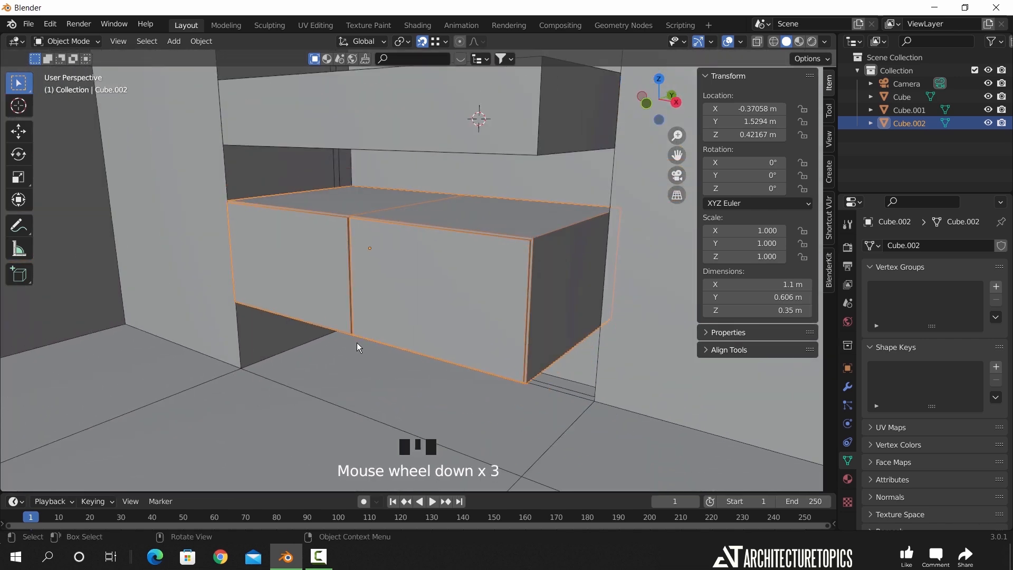
middle_drag(335, 337, 439, 350)
scroll(438, 348, down, 2)
shift+middle_drag(532, 266, 478, 365)
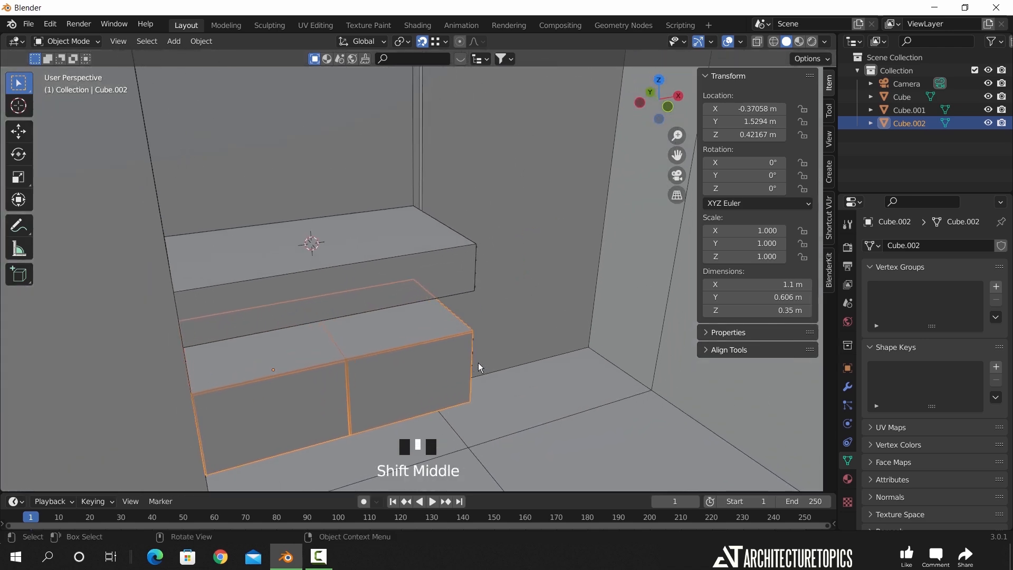
middle_drag(478, 363, 394, 306)
scroll(397, 312, up, 3)
click(496, 235)
click(848, 387)
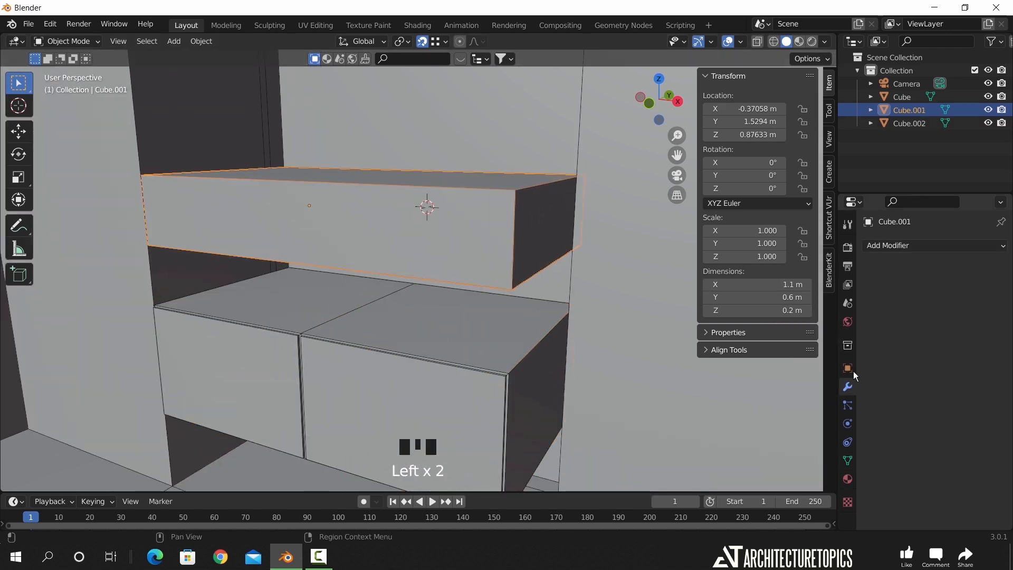
click(889, 247)
click(759, 296)
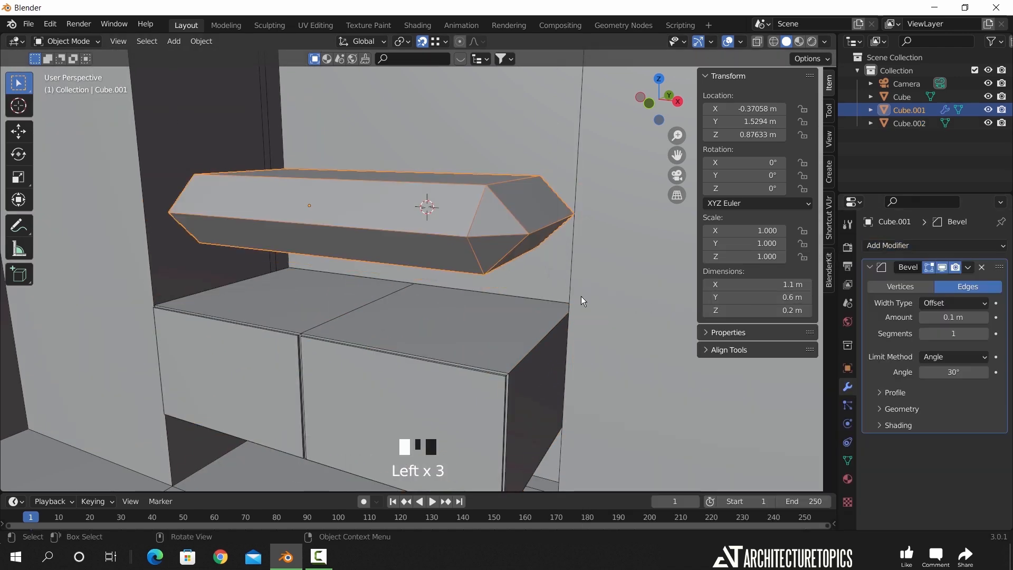
Set the upper box's Bevel amount to 0.005 m
click(924, 317)
click(924, 317)
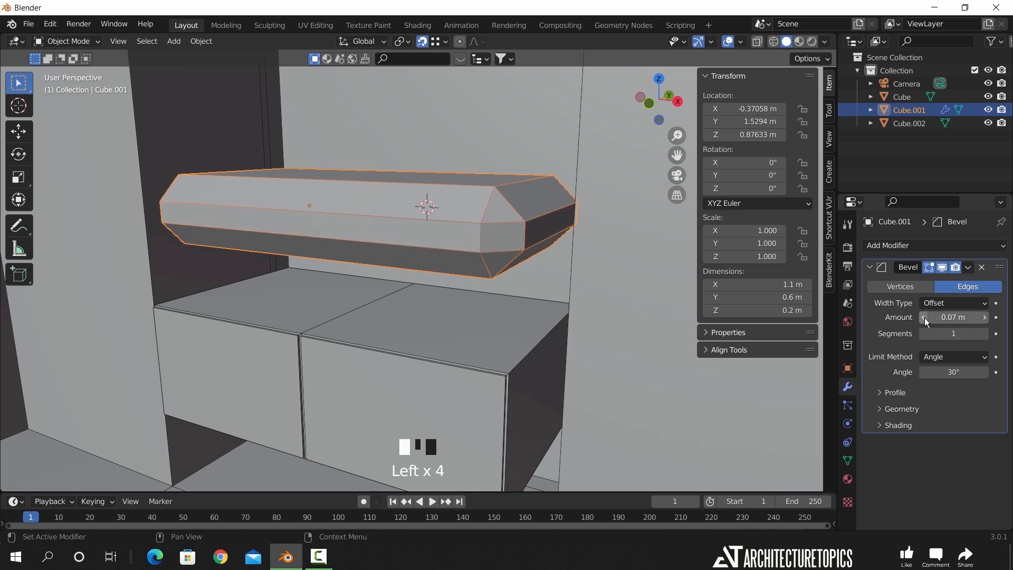
click(924, 317)
click(924, 317)
click(924, 317)
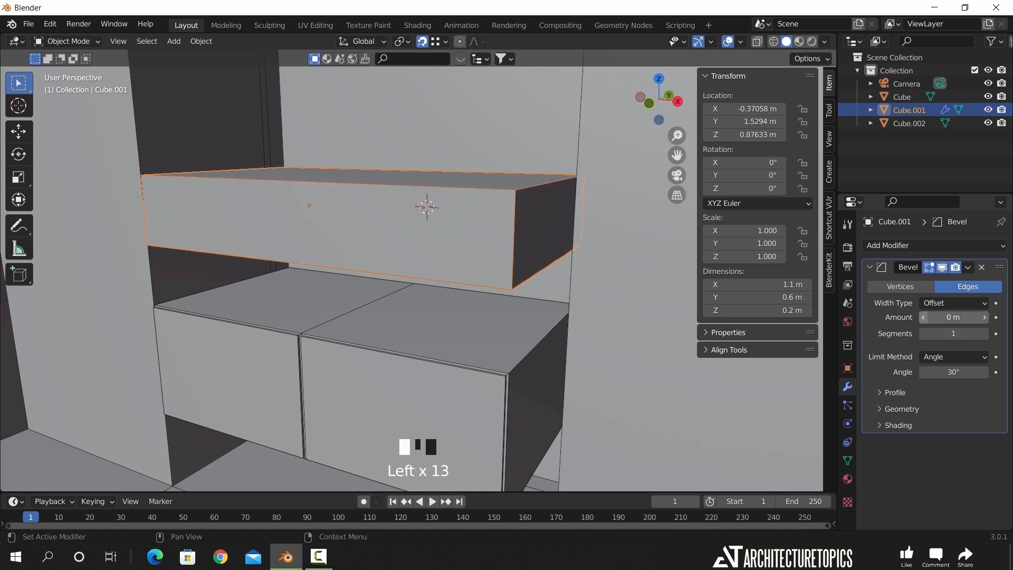
click(985, 318)
click(957, 318)
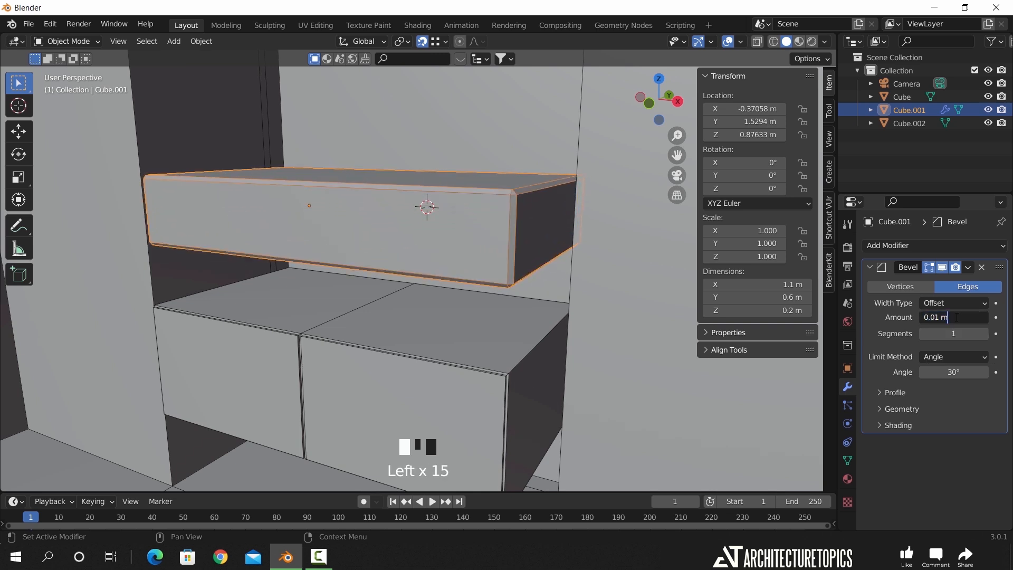
key(BackSpace)
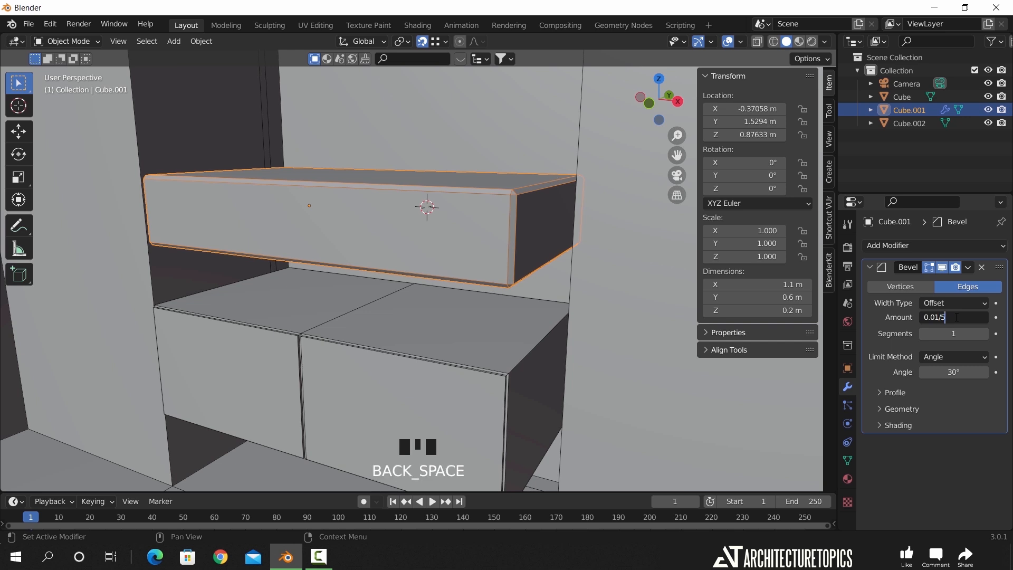
text(/5)
key(Return)
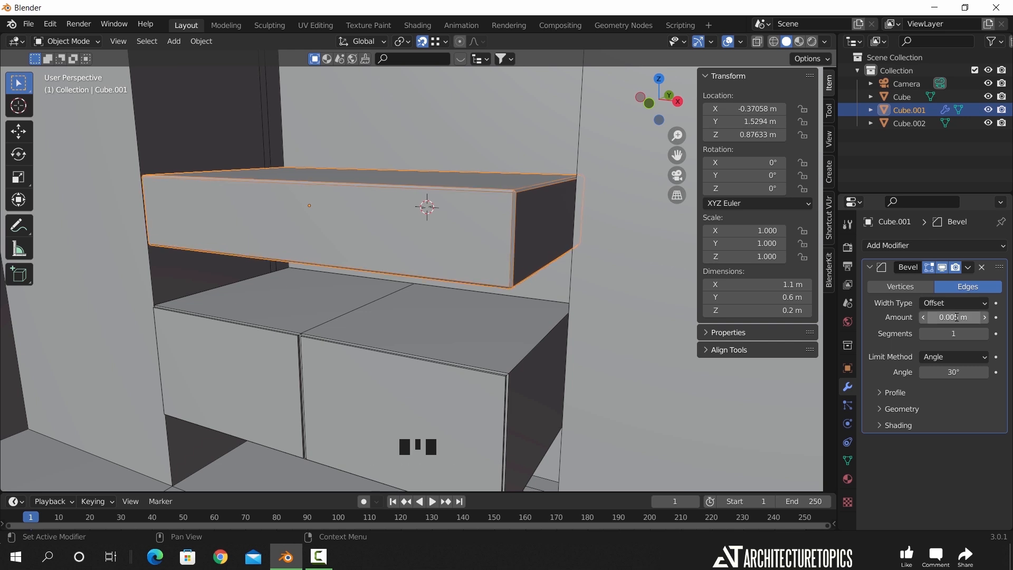
Set the upper box's Bevel segments to 2 and copy its modifiers to the two-door cabinet below
click(987, 332)
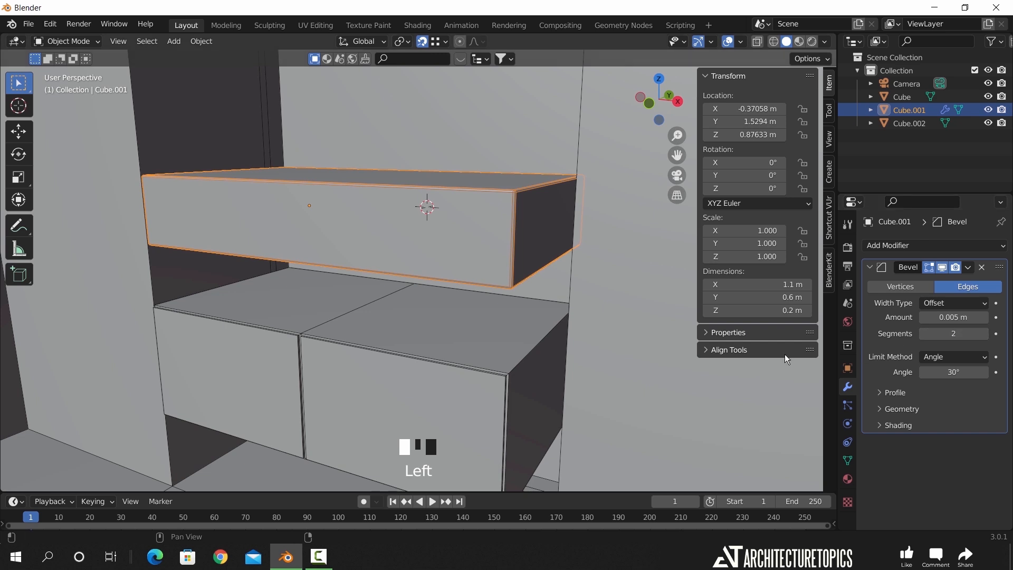
shift+click(499, 395)
shift+click(506, 260)
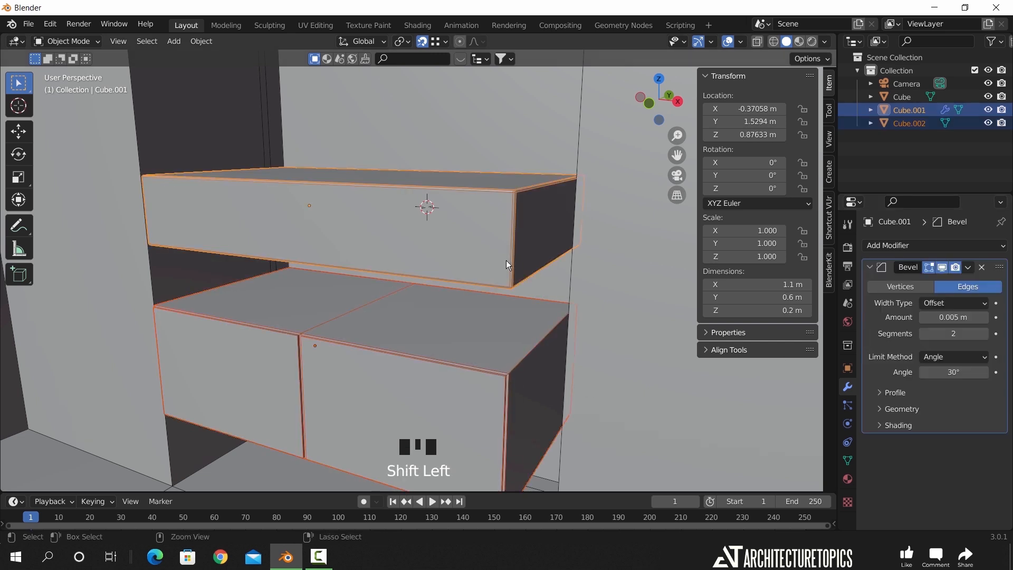
key(ctrl+l)
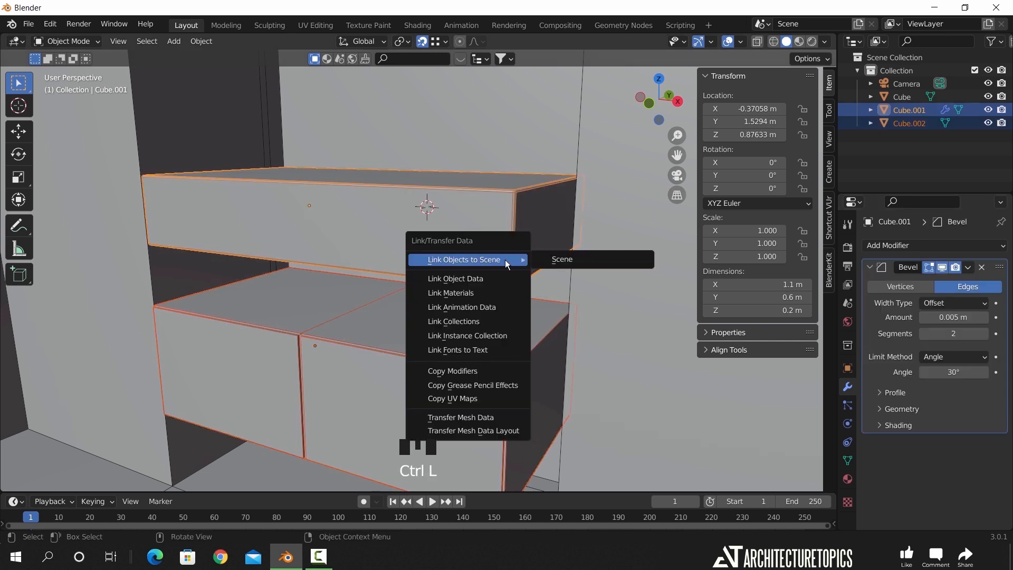
click(478, 371)
Hide the viewport overlays and shade the upper box smooth
shift+middle_drag(490, 395, 490, 263)
click(726, 46)
middle_drag(560, 222, 539, 269)
click(481, 160)
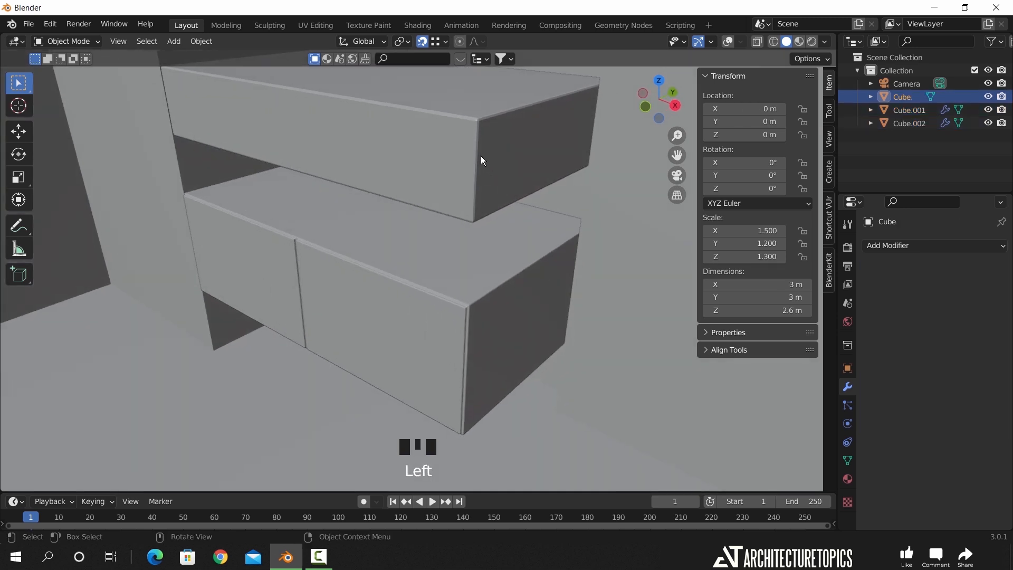
click(481, 144)
right_click(476, 144)
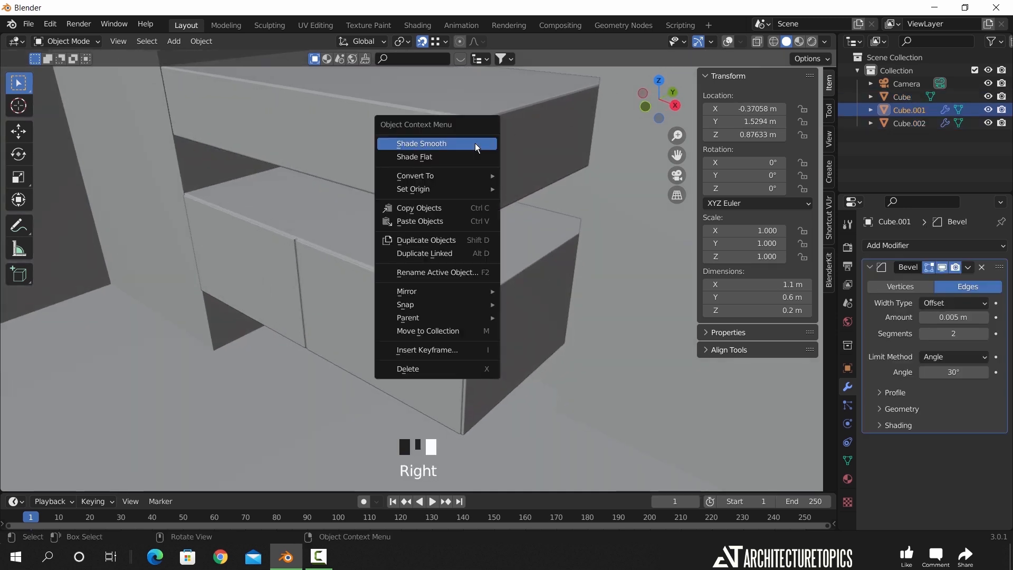
click(475, 144)
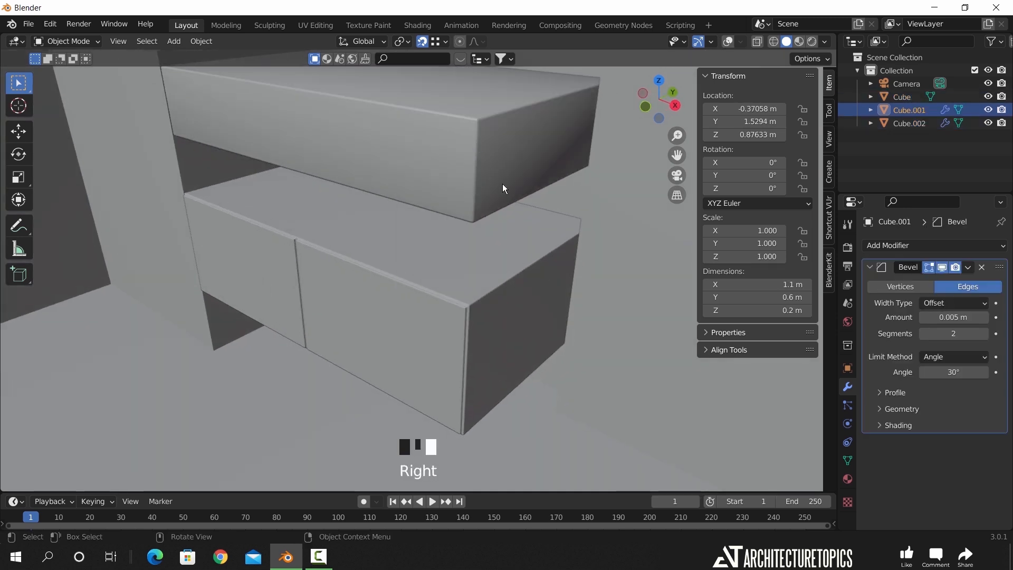
Enable Auto Smooth at 30° in the upper box's mesh normals
click(848, 460)
click(879, 495)
scroll(922, 496, down, 1)
click(923, 496)
Shade the two-door cabinet smooth and enable Auto Smooth at 30° for it
middle_drag(545, 287, 464, 238)
click(473, 308)
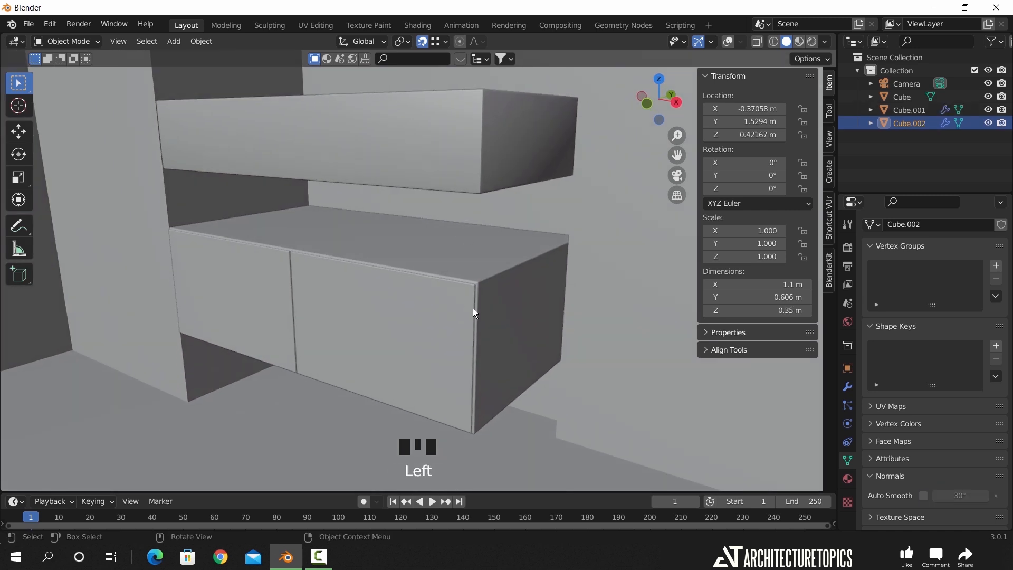
right_click(477, 308)
right_click(477, 308)
click(925, 496)
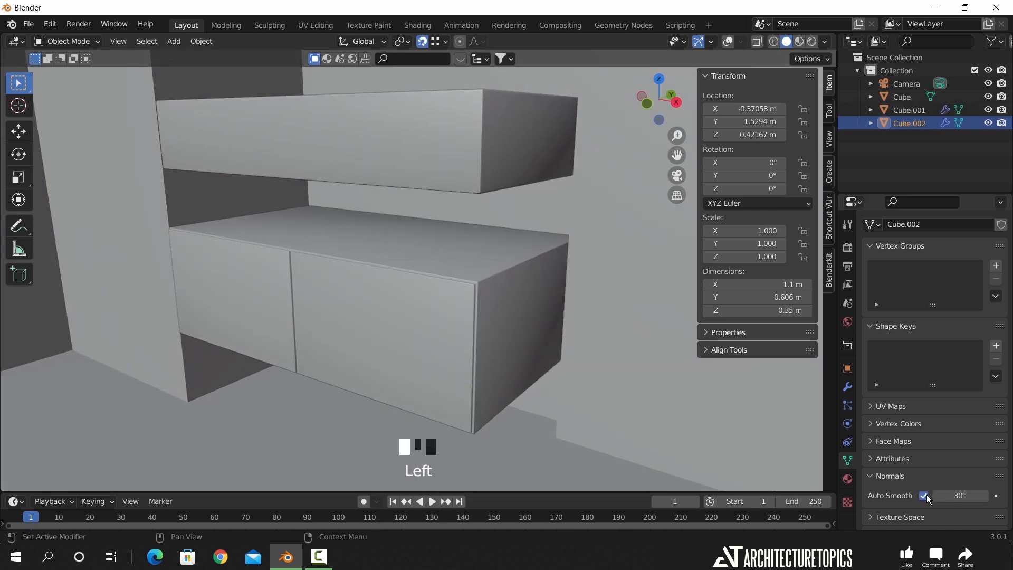
mouse_move(551, 281)
middle_down()
mouse_move(461, 137)
mouse_move(540, 281)
middle_up()
scroll(477, 227, down, 2)
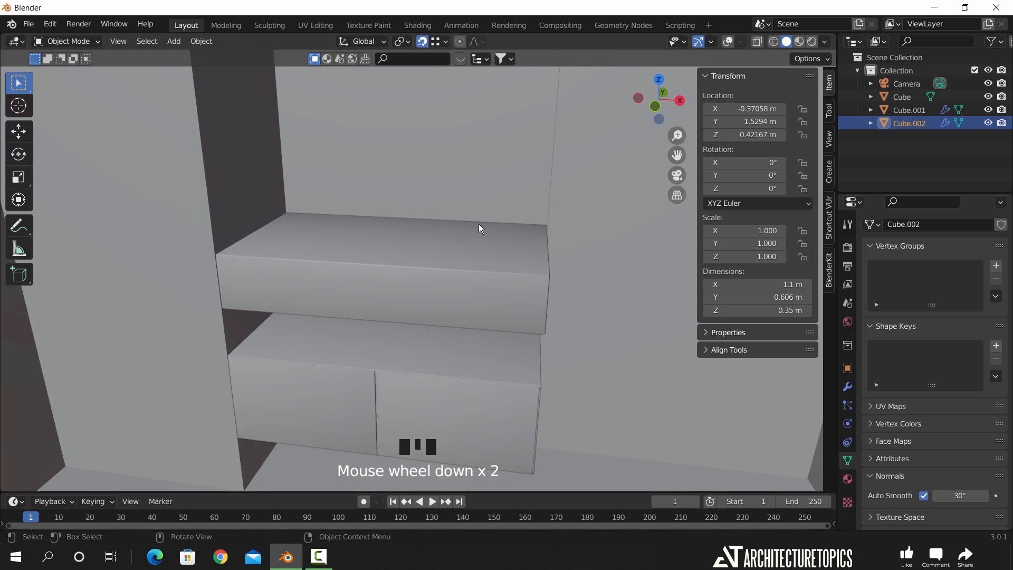
Hide the sidebar, place the 3D cursor on the counter box's top face and show the overlays again
key(n)
mouse_move(405, 249)
middle_down()
mouse_move(424, 280)
mouse_move(395, 254)
middle_up()
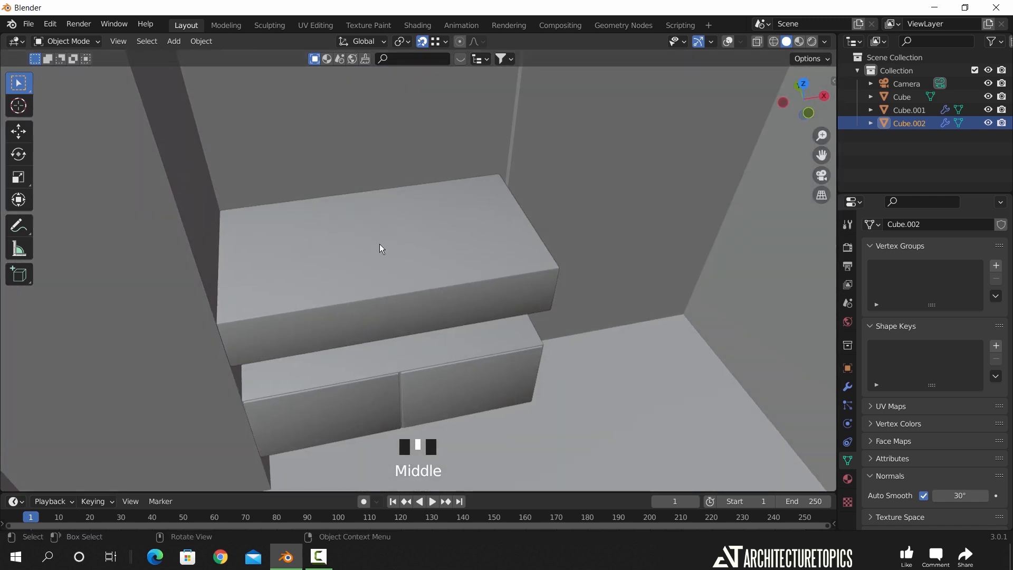
shift+right_click(396, 243)
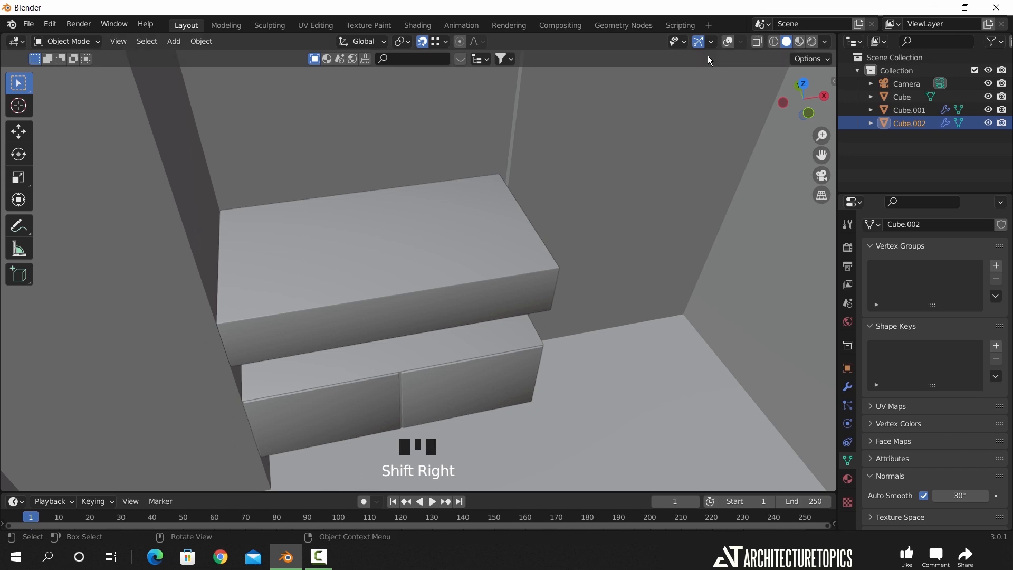
click(728, 42)
Add a cube at the 3D cursor on the counter top and scale it down to roughly sink size
shift+middle_drag(559, 190, 524, 224)
scroll(504, 293, up, 3)
click(467, 275)
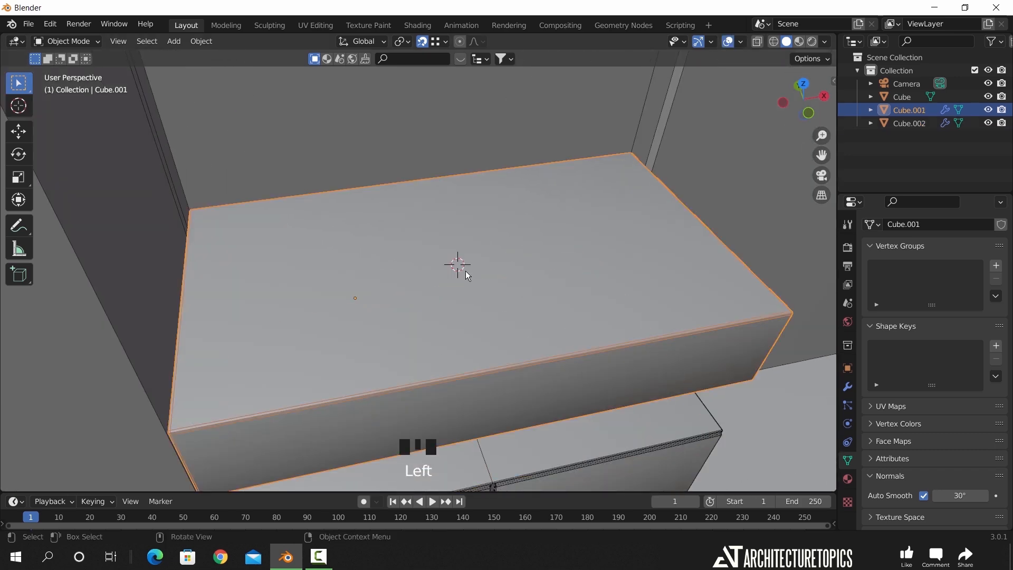
key(shift+a)
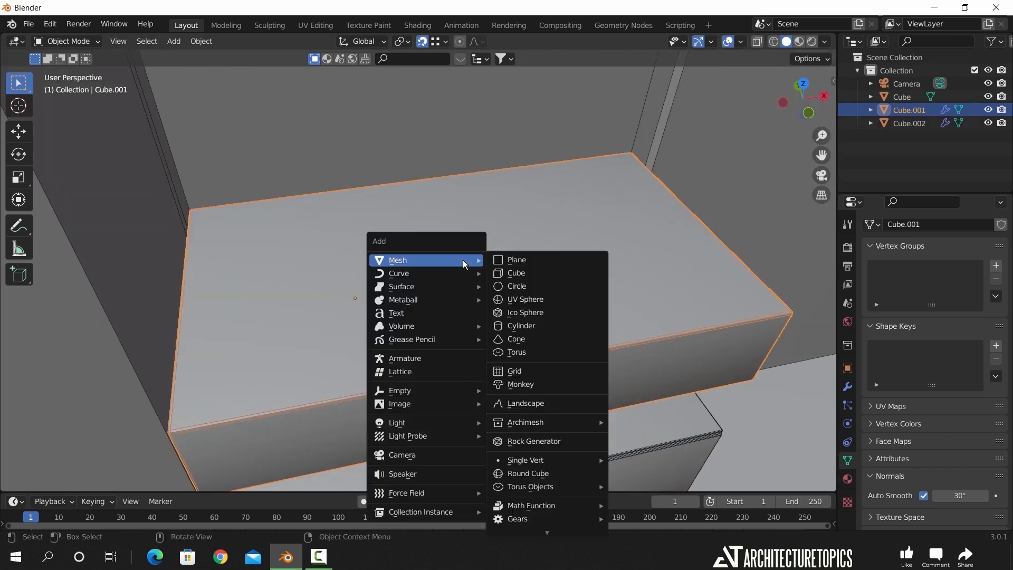
click(514, 274)
key(s)
click(532, 274)
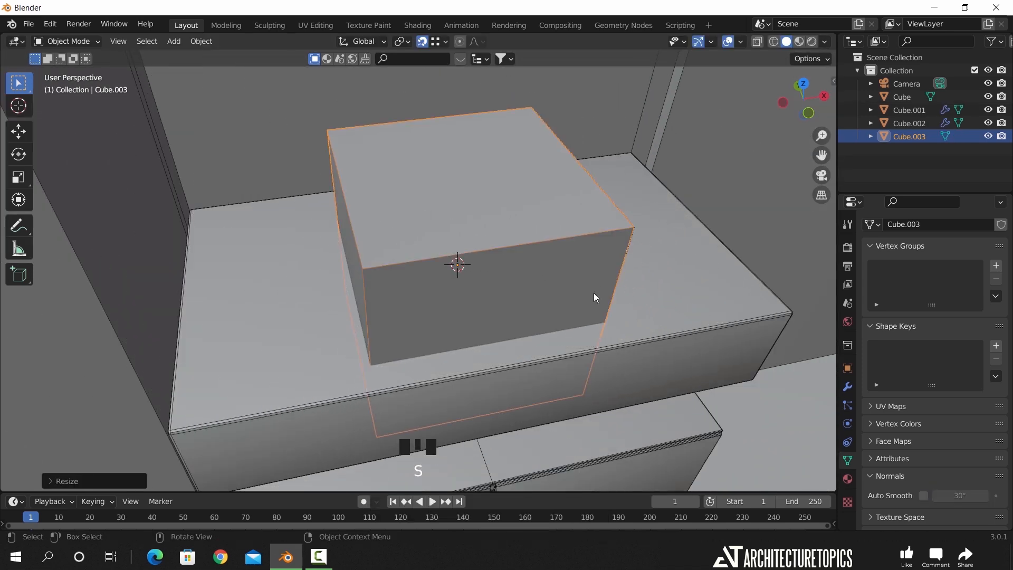
key(s)
click(664, 337)
Scale the new block along Y to adjust its depth and flatten it along its local Z axis
mouse_move(664, 338)
middle_down()
mouse_move(591, 297)
mouse_move(655, 322)
middle_up()
key(s)
key(y)
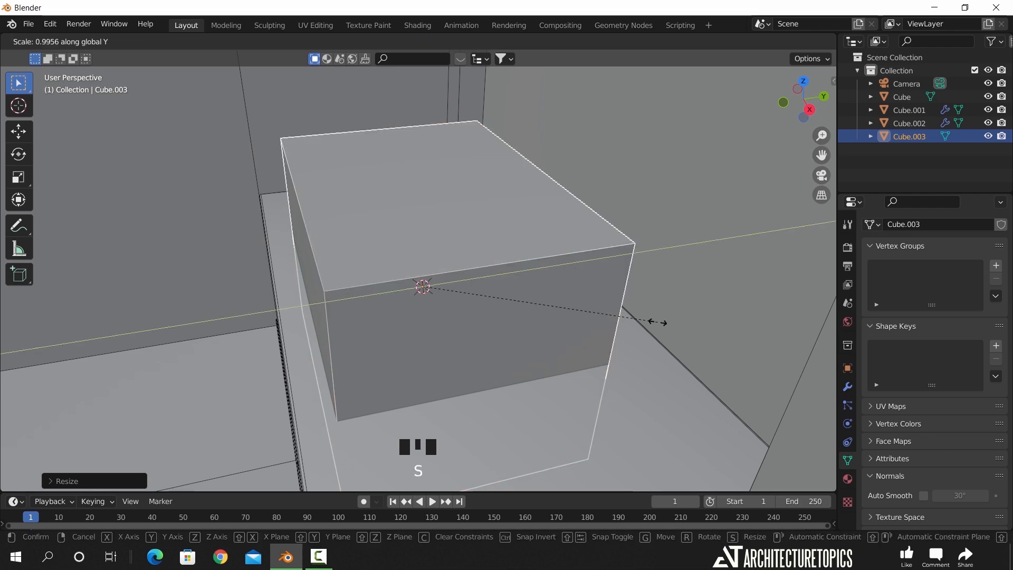
click(650, 322)
middle_drag(650, 322, 607, 355)
key(s)
key(z)
key(z)
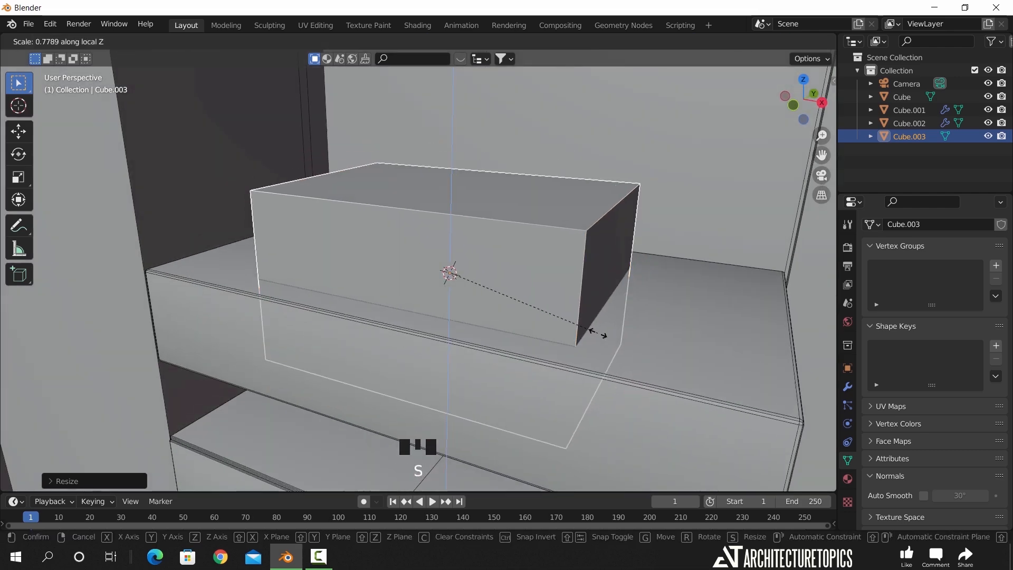
click(544, 320)
middle_drag(636, 339, 530, 287)
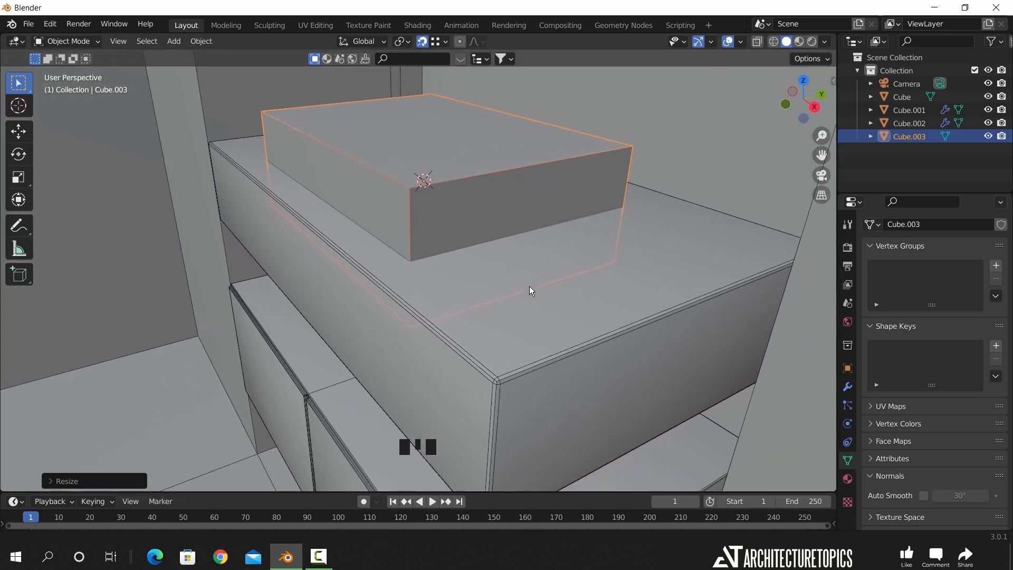
middle_drag(530, 286, 530, 300)
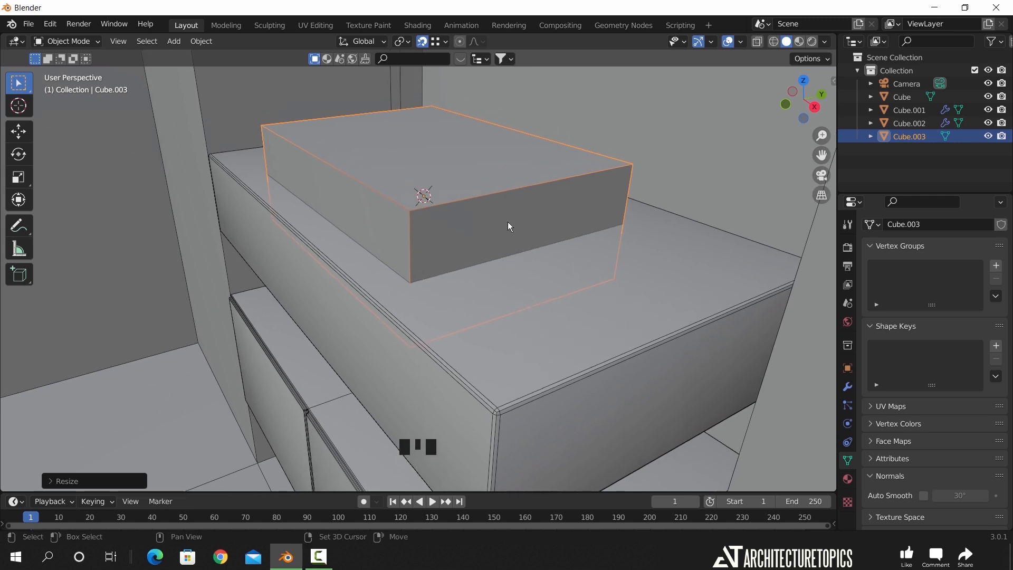
Duplicate the sink block in place and hide the duplicate
key(shift+d)
key(Escape)
click(988, 149)
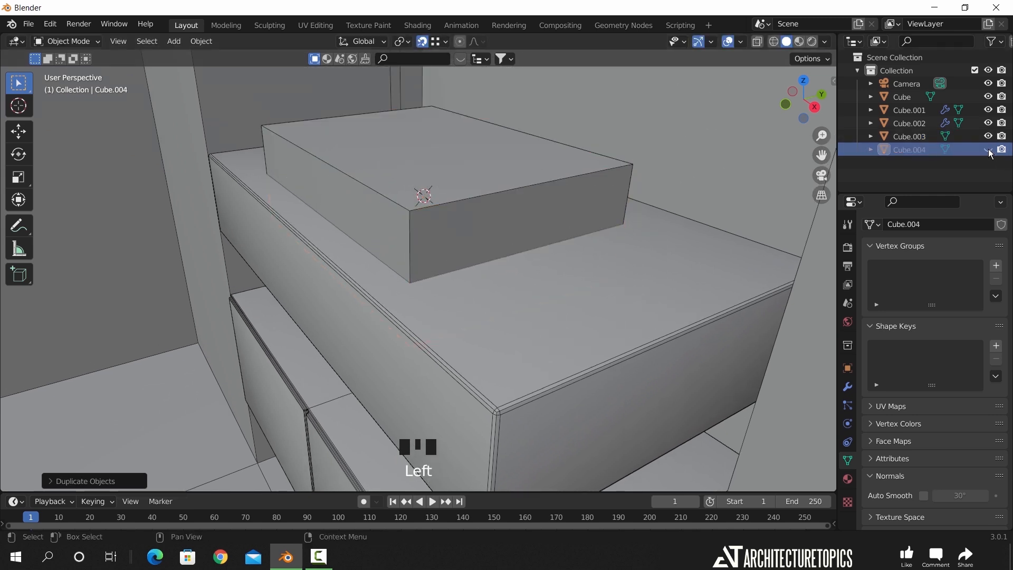
In Edit Mode, move the original sink block's mesh down along Z so only a thin slab stands above the counter
click(524, 214)
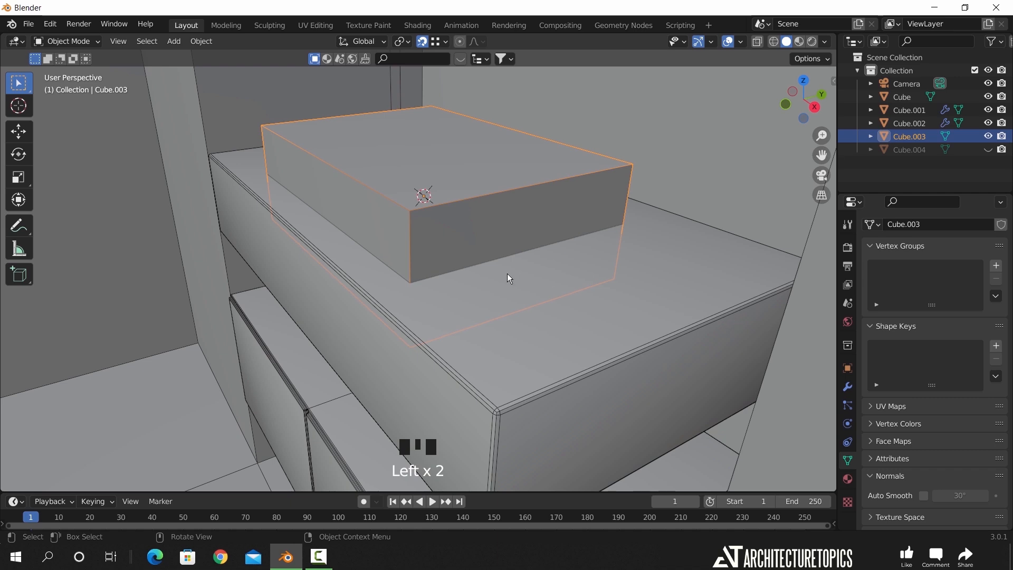
middle_drag(509, 278, 525, 287)
key(Tab)
key(z)
mouse_move(415, 269)
middle_down()
mouse_move(513, 283)
mouse_move(602, 260)
middle_up()
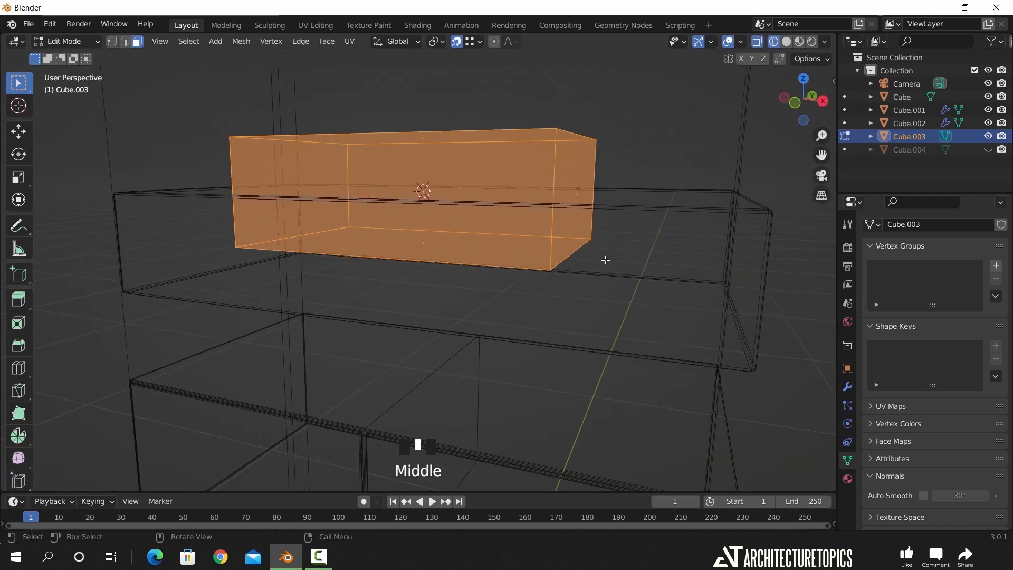
key(g)
key(z)
click(598, 300)
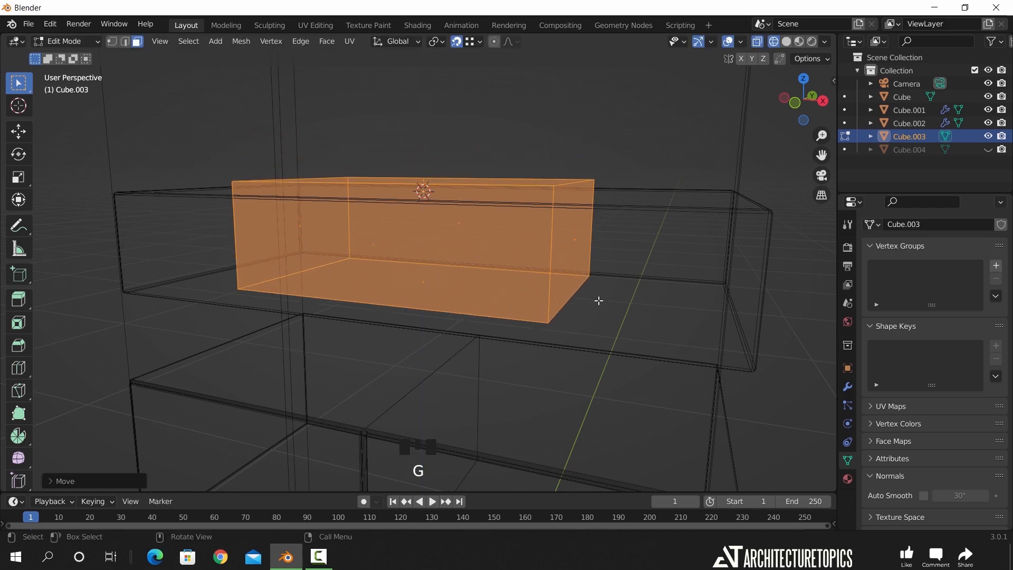
key(KP_1)
scroll(597, 296, up, 3)
key(g)
right_click(686, 172)
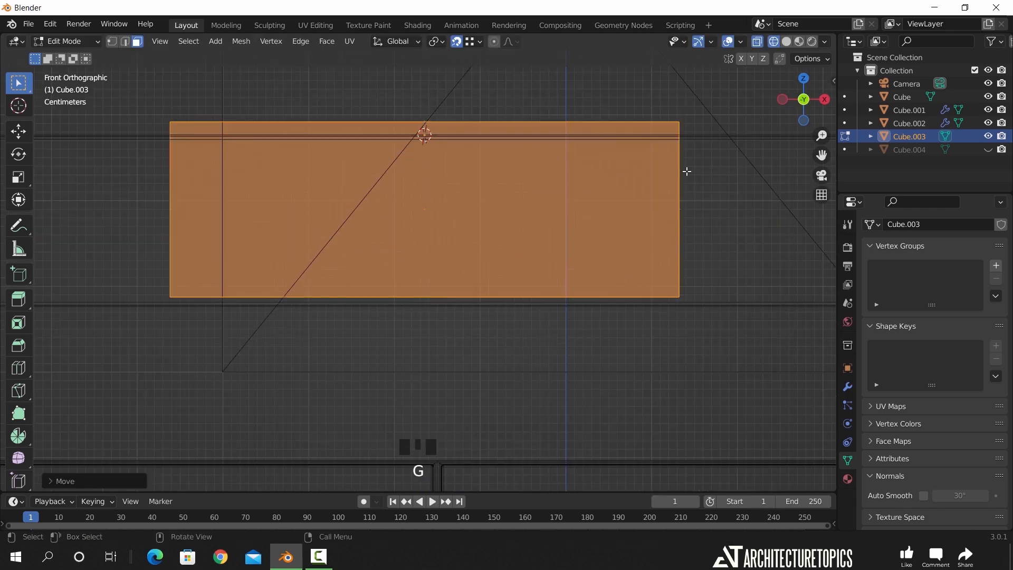
Return to solid shading and lower the sink block's top face along Z to about the counter surface
key(shift+z)
middle_drag(686, 171, 641, 227)
scroll(580, 207, down, 2)
click(415, 192)
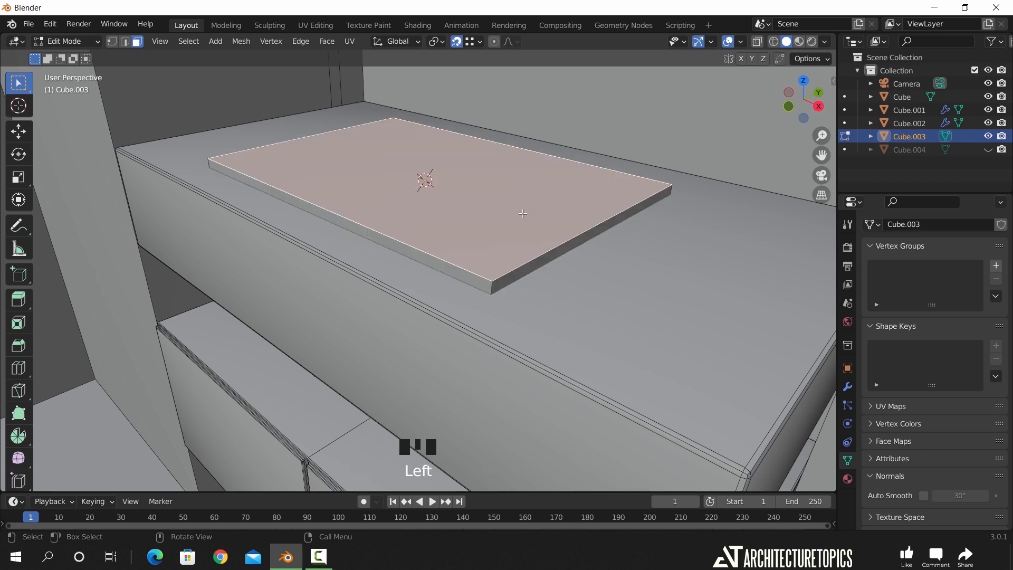
key(g)
key(z)
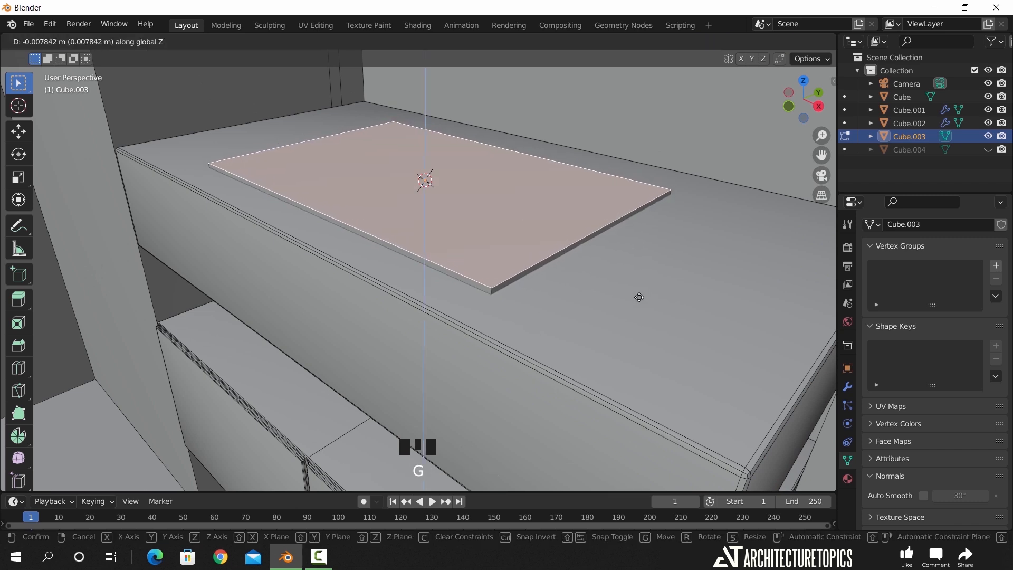
click(639, 344)
Extrude the block's top face slightly upward to form a thin rim slab above the counter
key(e)
key(z)
key(z)
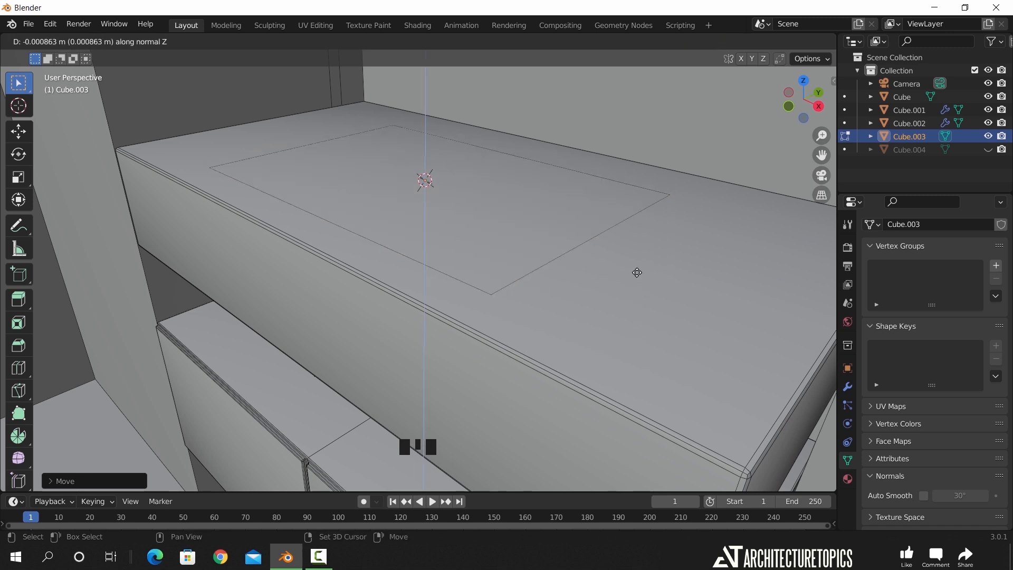
click(641, 233)
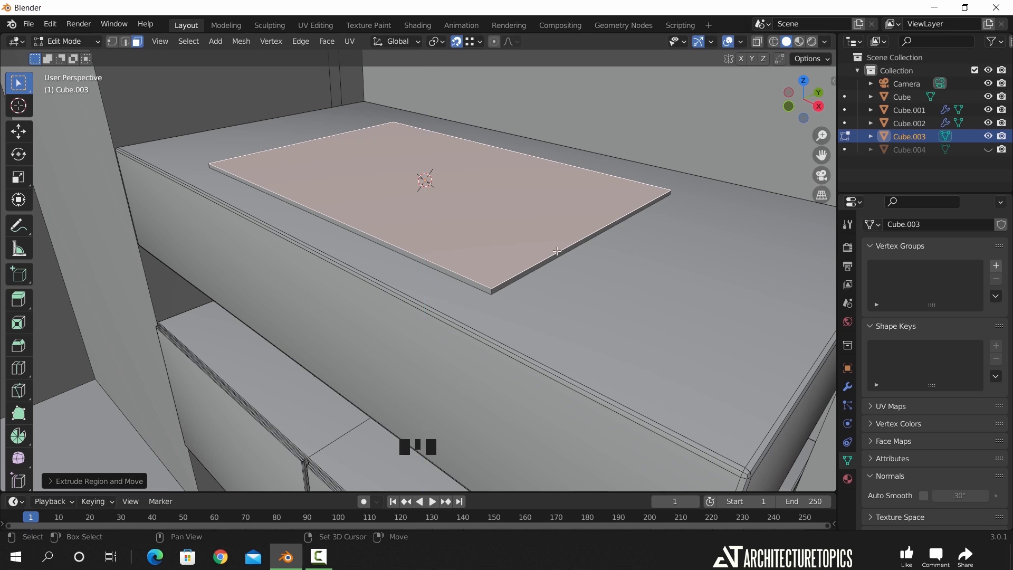
Try to extrude the thin slab's ring of side faces outward along their normals
click(492, 291)
alt+click(520, 277)
right_click(585, 297)
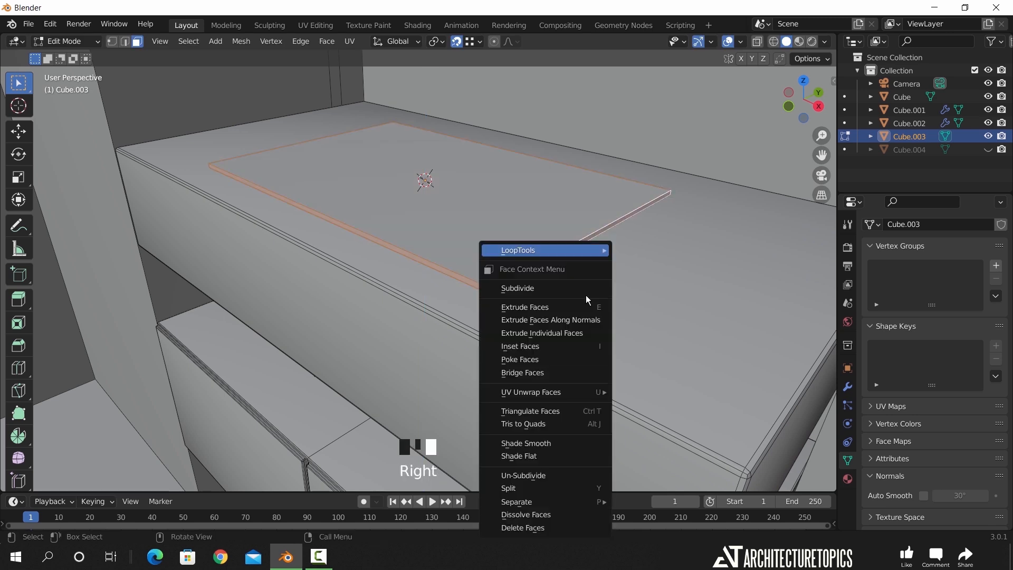
click(583, 320)
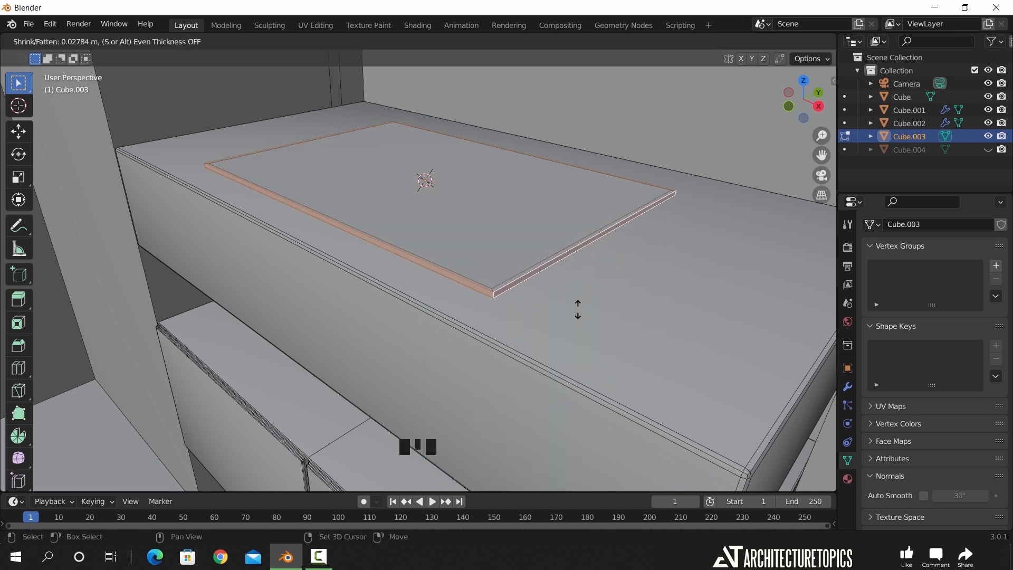
click(572, 301)
middle_drag(572, 301, 543, 328)
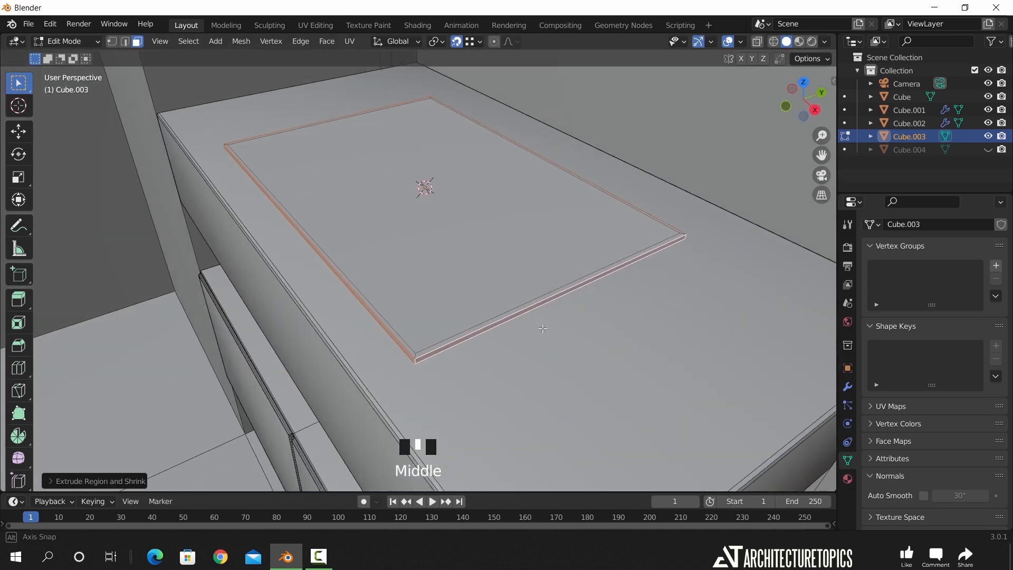
key(ctrl+z)
key(ctrl+z)
Apply the sink block's scale in Object Mode and return to editing its mesh
key(Tab)
key(ctrl+a)
click(531, 288)
key(Tab)
Select the thin slab's ring of side faces and extrude them outward along their normals by about 0.013 m
middle_drag(431, 351, 478, 240)
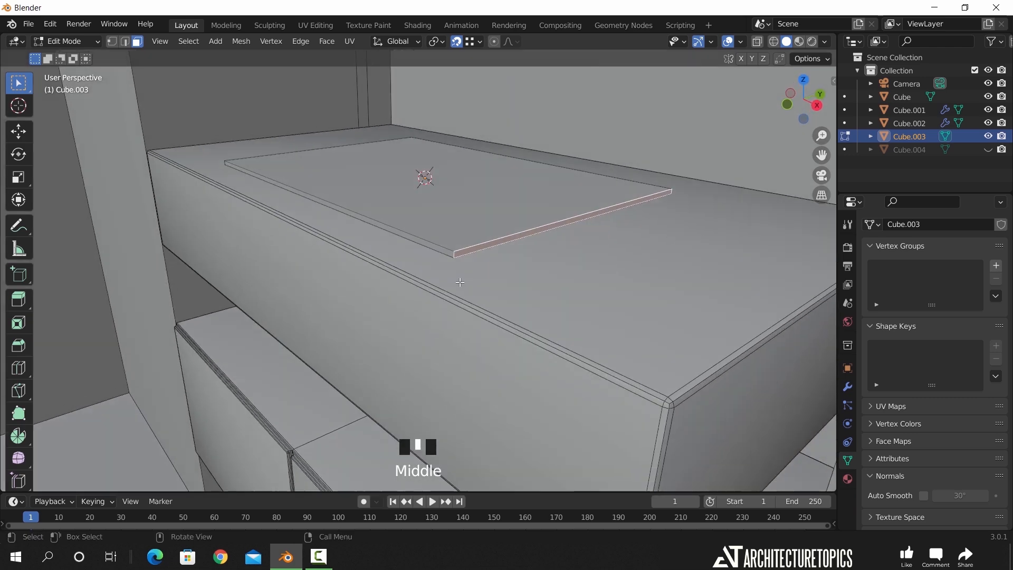
scroll(478, 241, up, 2)
alt+click(536, 240)
right_click(538, 244)
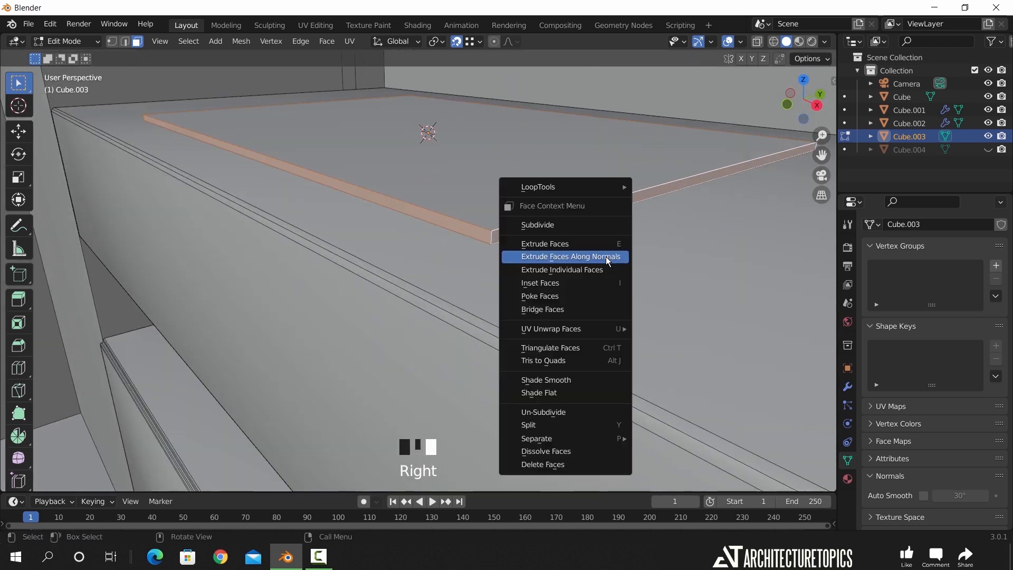
click(566, 255)
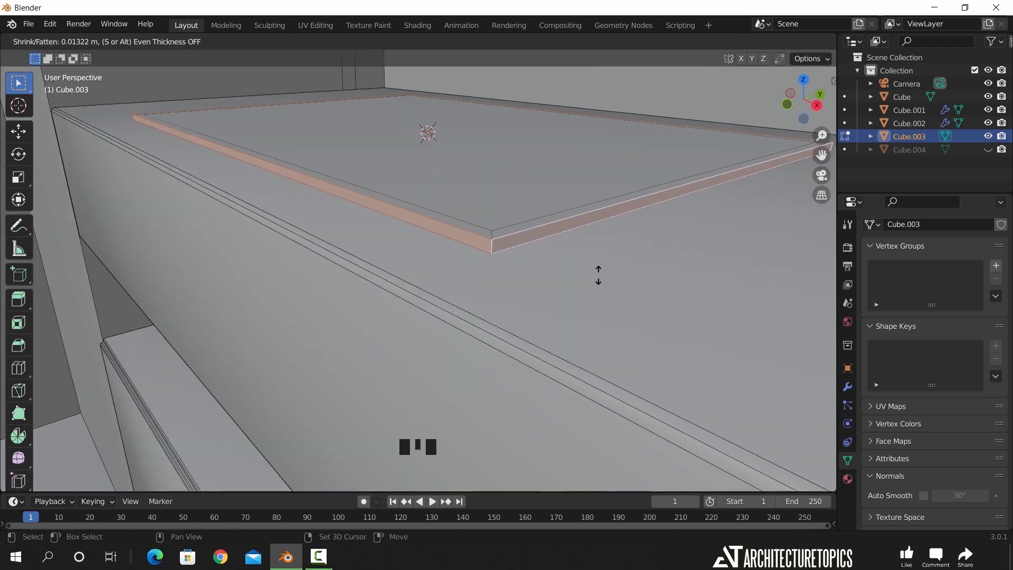
click(596, 256)
middle_drag(596, 256, 393, 162)
scroll(393, 162, down, 2)
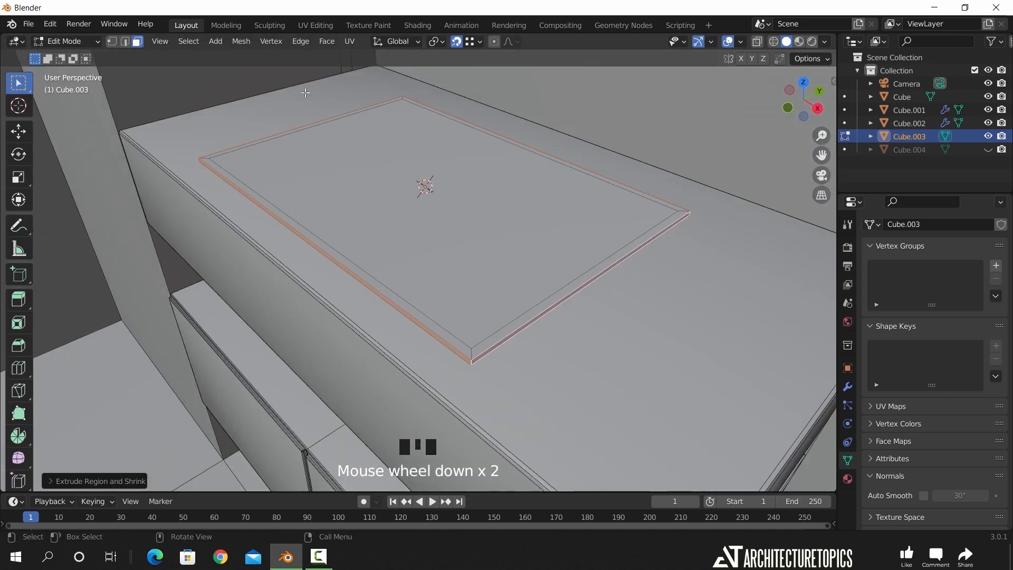
Select the sink's top face inside the rim and scale it down to about 0.94
click(471, 257)
middle_drag(576, 362, 634, 370)
key(s)
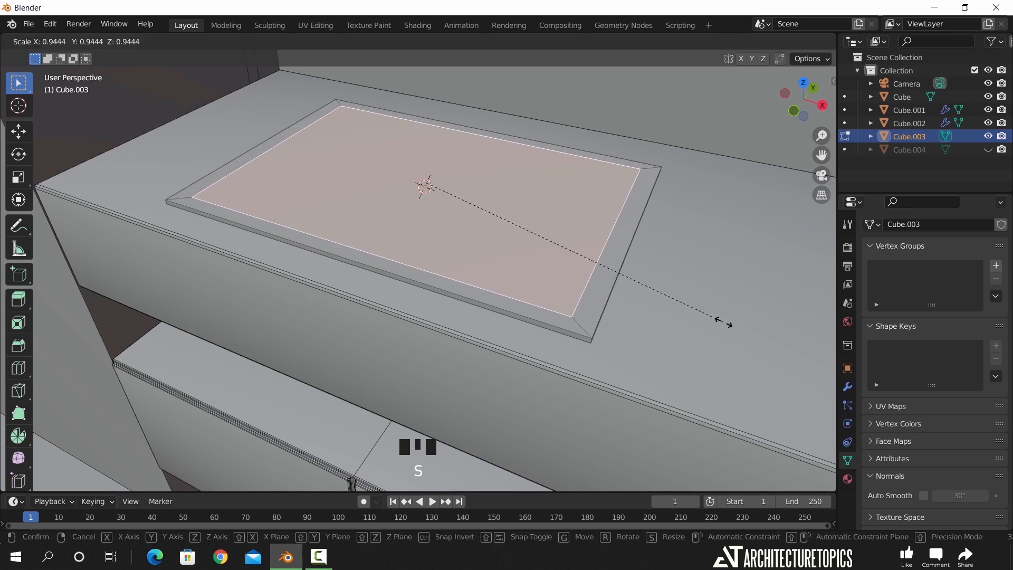
click(708, 320)
Extrude the sink's inner top face straight down along Z about 0.18 m to hollow the basin, and return to Object Mode
key(z)
click(445, 297)
mouse_move(445, 297)
middle_down()
mouse_move(532, 283)
mouse_move(715, 208)
middle_up()
key(e)
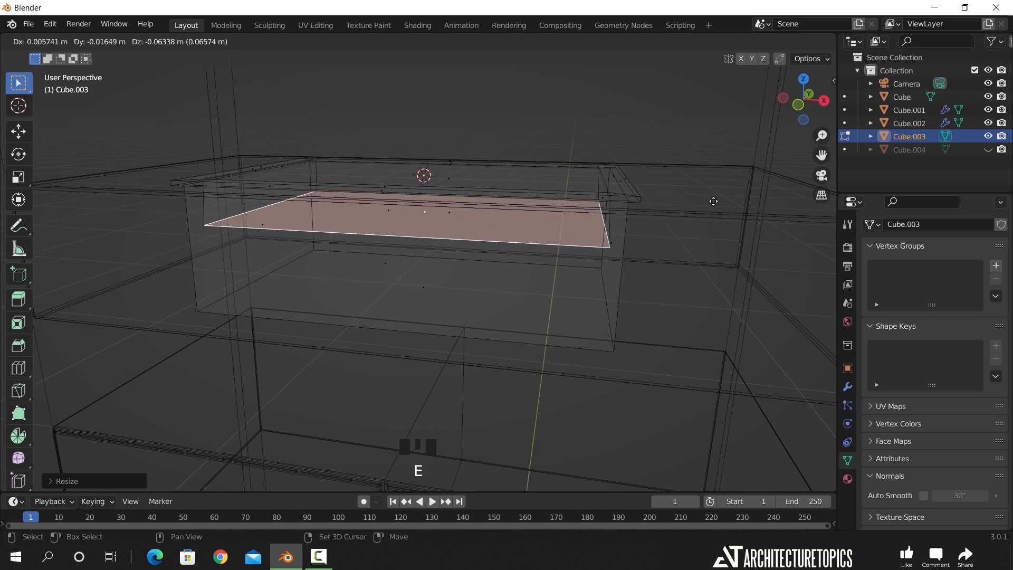
key(z)
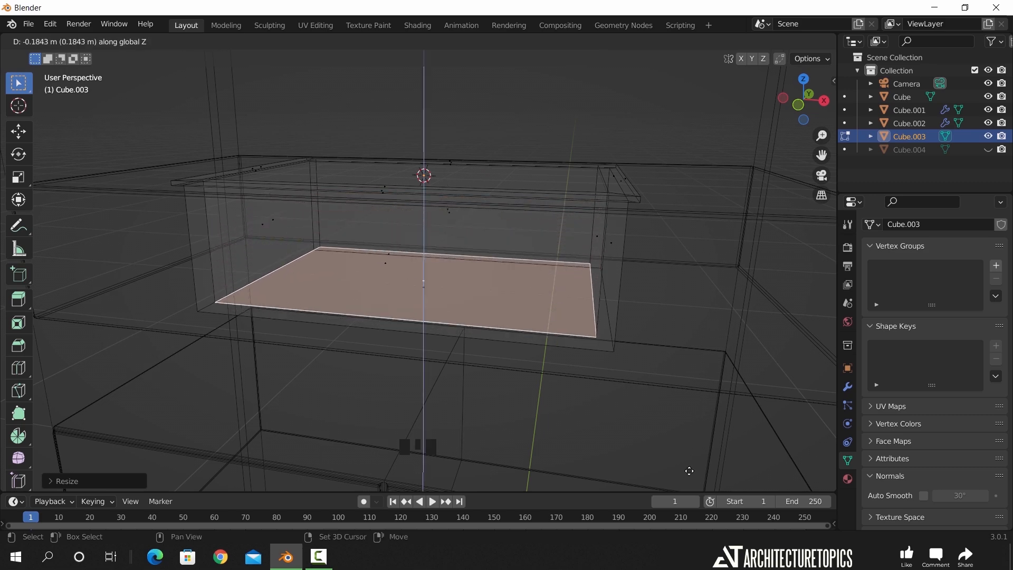
click(703, 384)
key(z)
click(848, 242)
mouse_move(619, 194)
middle_down()
mouse_move(583, 214)
mouse_move(586, 223)
middle_up()
key(Tab)
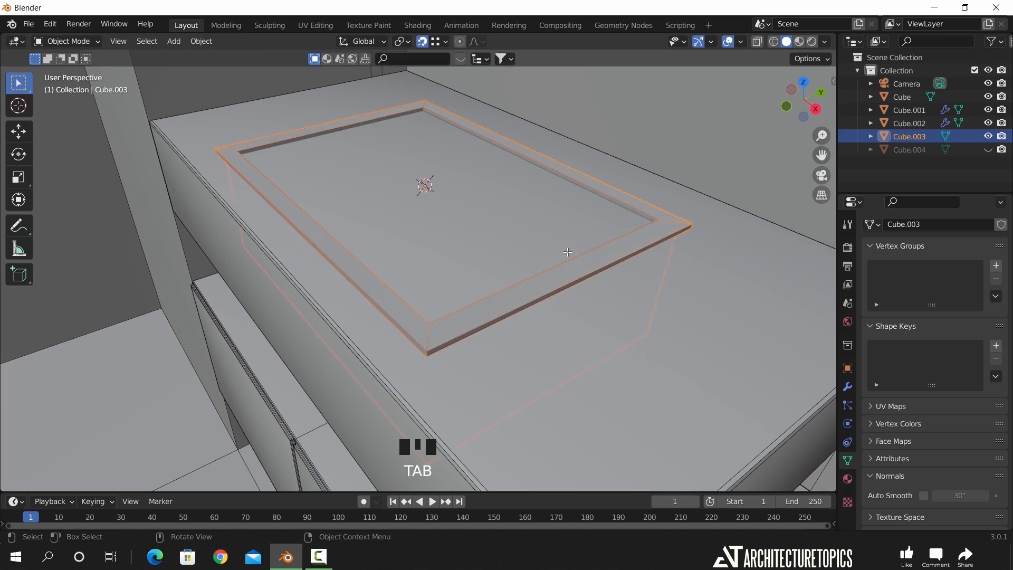
Unhide the cutter block Cube.004 and apply the counter's Bevel modifier
click(989, 149)
middle_drag(484, 306, 627, 330)
click(627, 330)
click(847, 387)
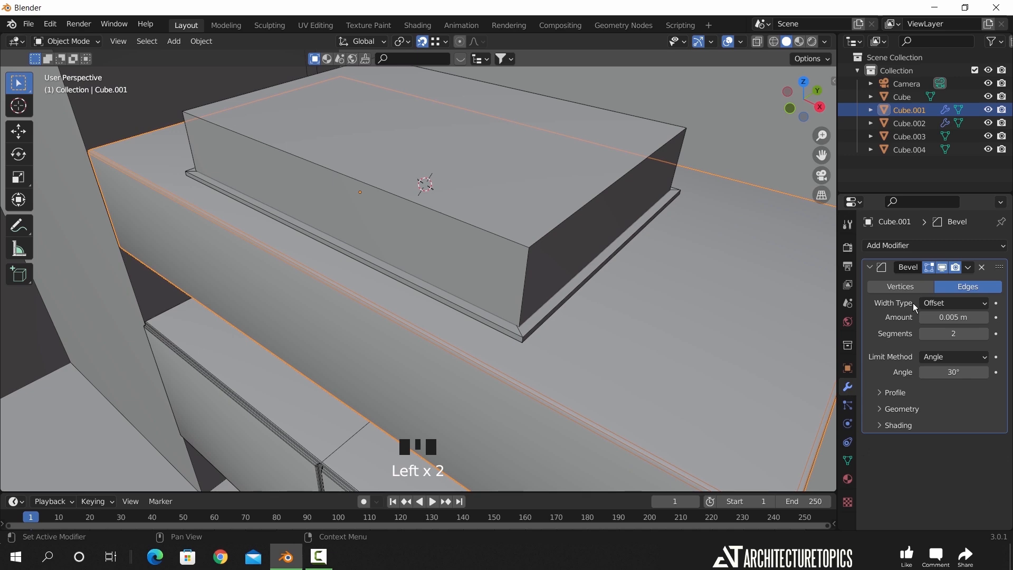
click(969, 267)
click(940, 286)
Add one loop cut running lengthwise around the counter's mesh and return to Object Mode
scroll(578, 253, down, 2)
click(590, 318)
click(598, 322)
click(597, 322)
key(Tab)
key(ctrl+r)
click(602, 294)
click(603, 294)
key(Tab)
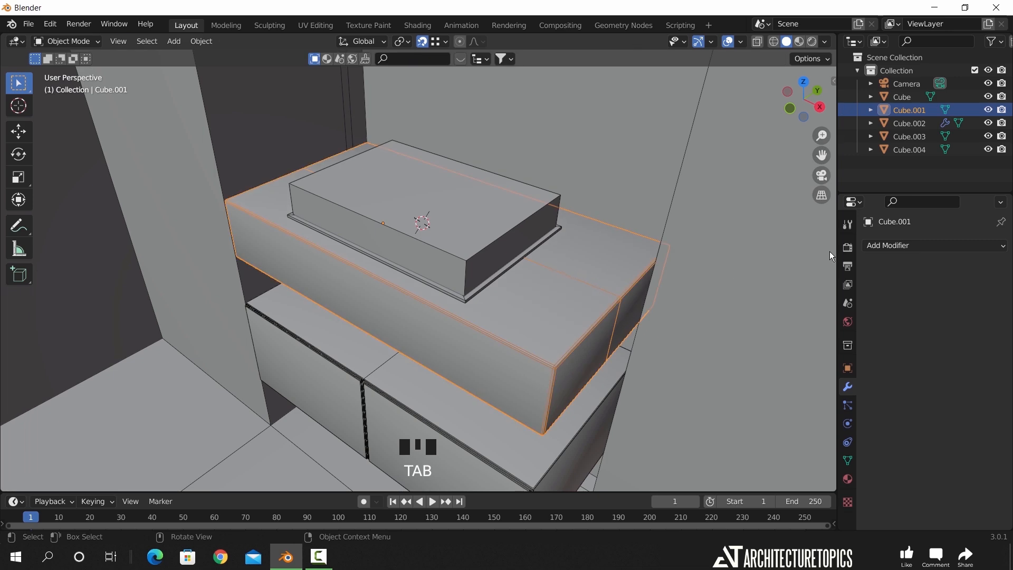
Add a Boolean modifier in Difference mode to the counter with the cutter block Cube.004 as its object
click(876, 246)
click(763, 311)
click(981, 319)
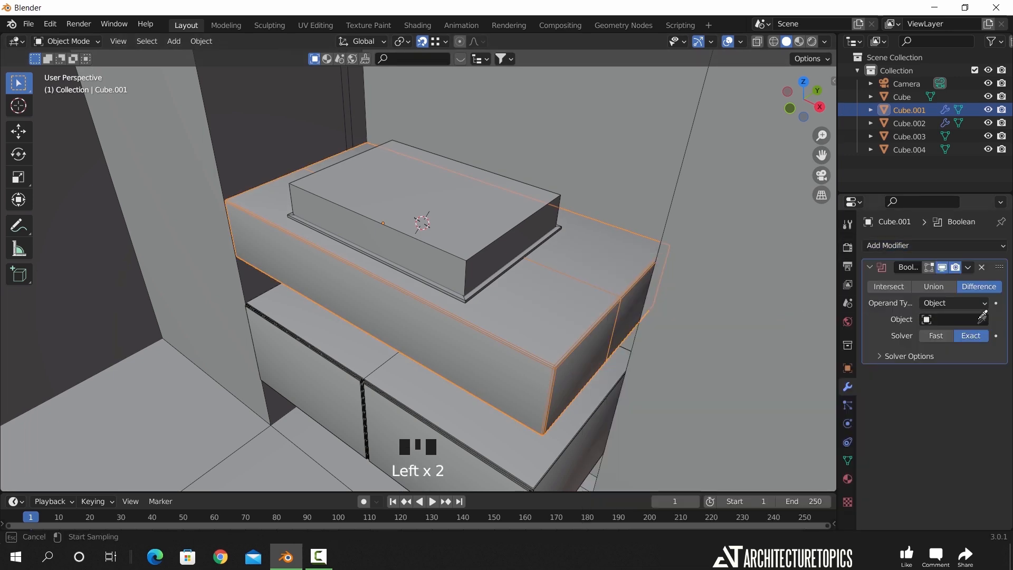
click(516, 223)
key(z)
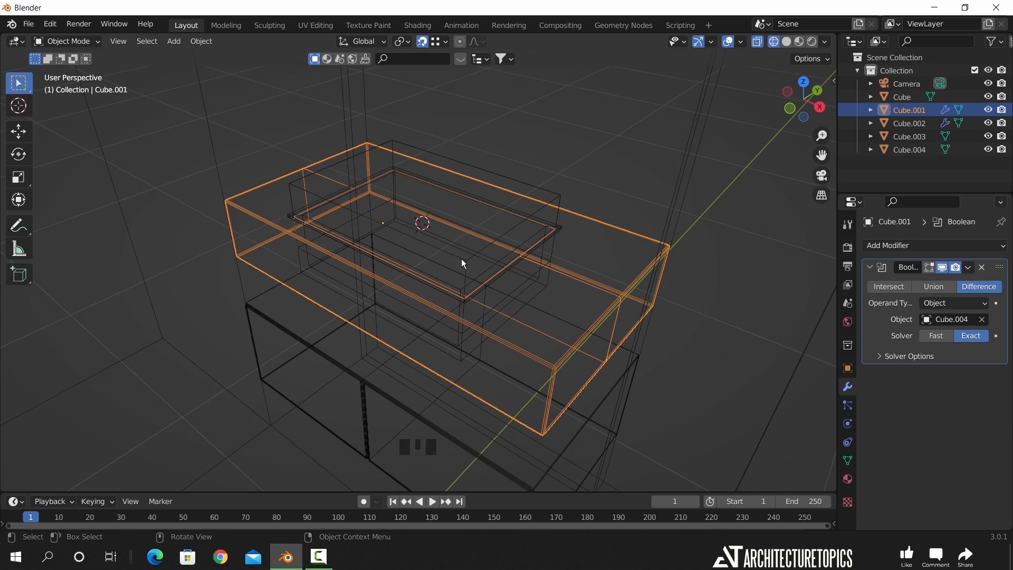
Apply the counter's Boolean modifier and delete the cutter block
click(969, 268)
click(909, 281)
key(z)
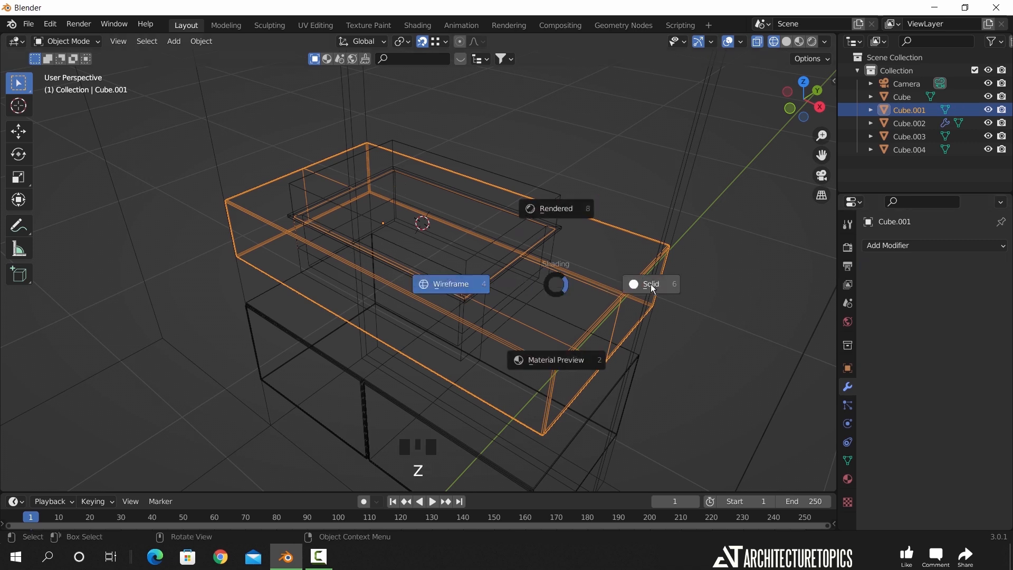
click(648, 284)
click(507, 240)
key(Delete)
middle_drag(489, 298, 375, 295)
scroll(375, 300, up, 3)
Copy the lower cabinet's Bevel modifier to the sink
click(436, 301)
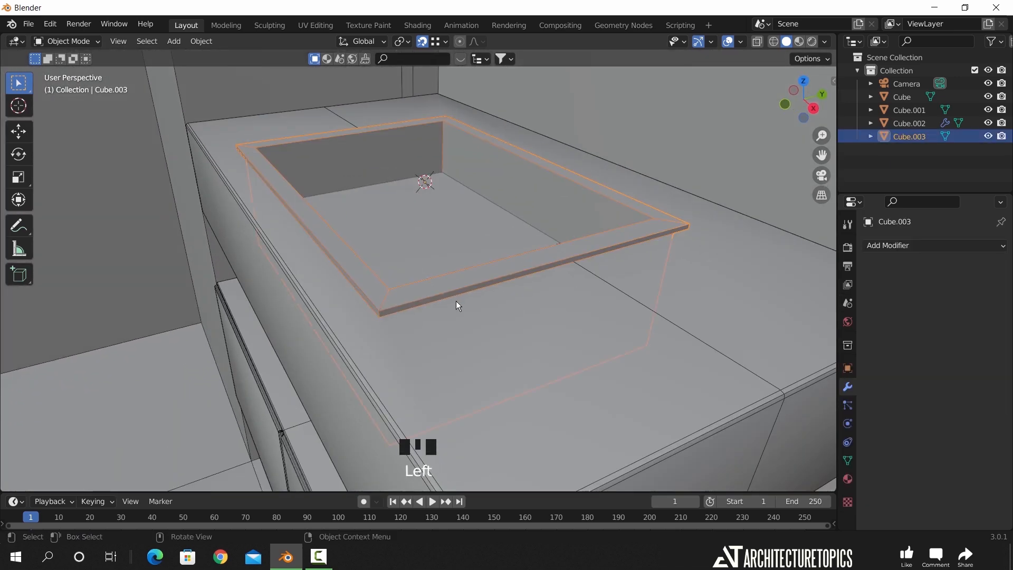
scroll(376, 326, down, 1)
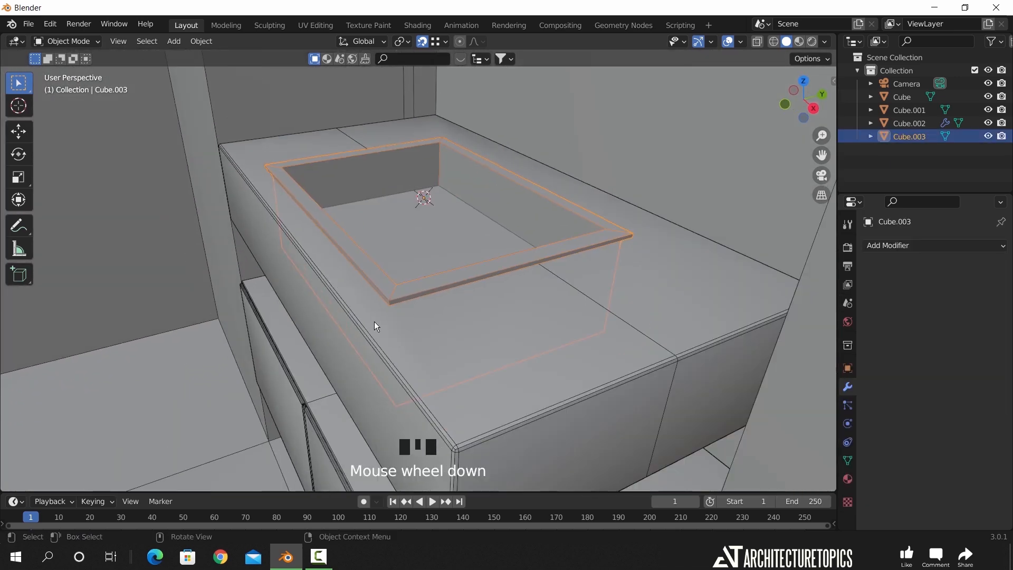
shift+click(304, 379)
key(ctrl+l)
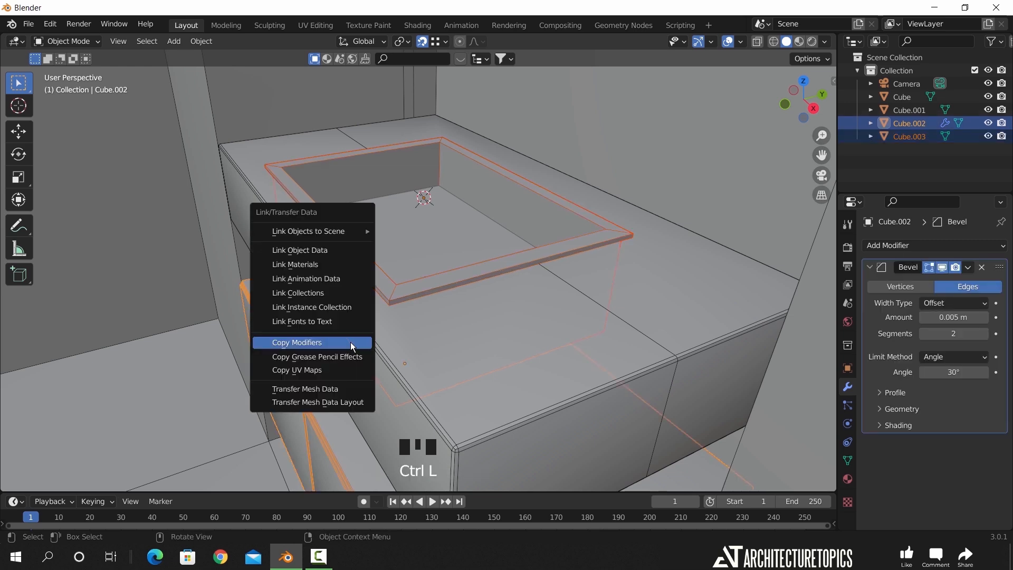
click(350, 342)
Inspect the sink and counter with the viewport overlays hidden, and restore the overlays
middle_drag(370, 320, 422, 299)
click(729, 42)
middle_drag(467, 180, 388, 218)
click(729, 42)
Place the 3D cursor on the back wall above the sink and add a mesh circle there
shift+scroll(455, 195, up, 3)
shift+right_click(456, 192)
key(shift+a)
mouse_move(455, 191)
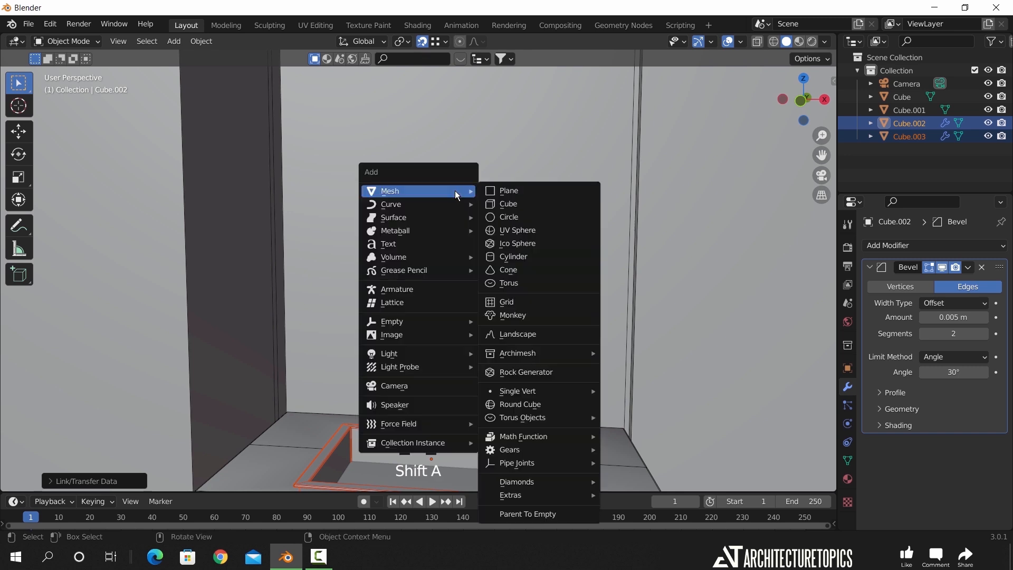
click(515, 219)
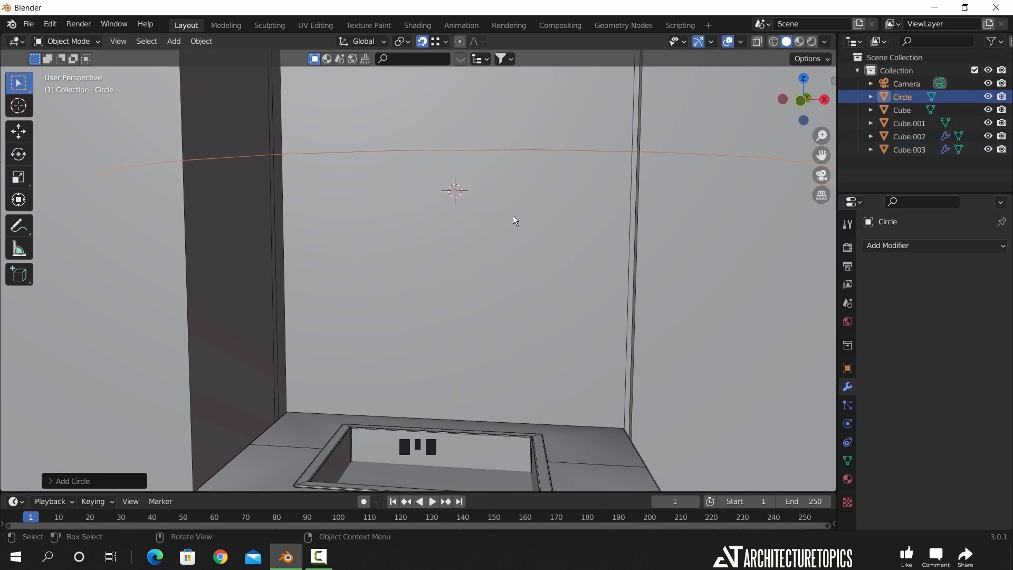
Rotate the circle 90° about X and scale it down to fit within the recessed wall's width
key(r)
text(x90)
key(Return)
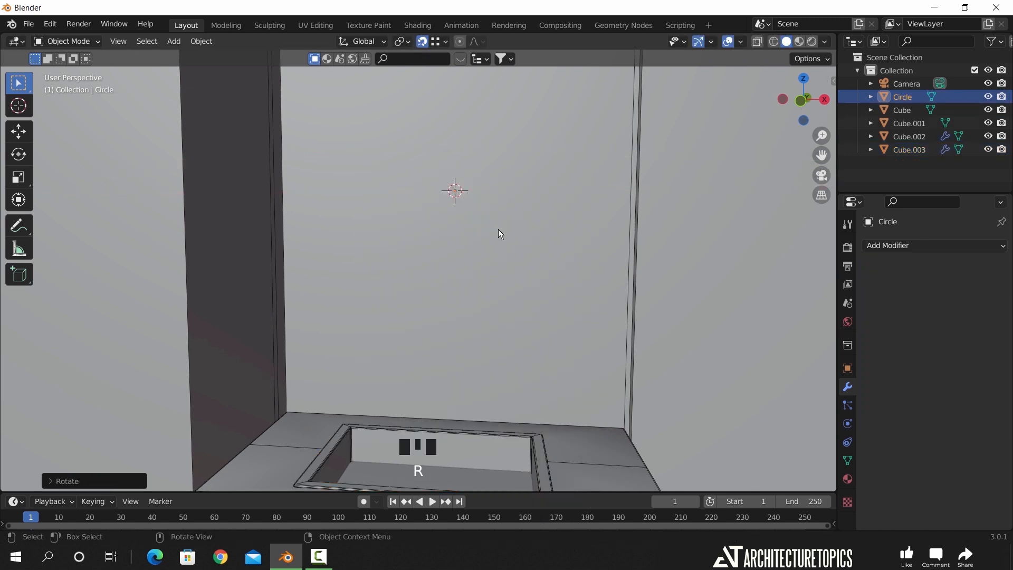
scroll(499, 227, down, 4)
key(s)
right_click(470, 232)
middle_drag(444, 250, 473, 254)
scroll(464, 253, up, 2)
key(s)
click(527, 231)
scroll(478, 252, down, 2)
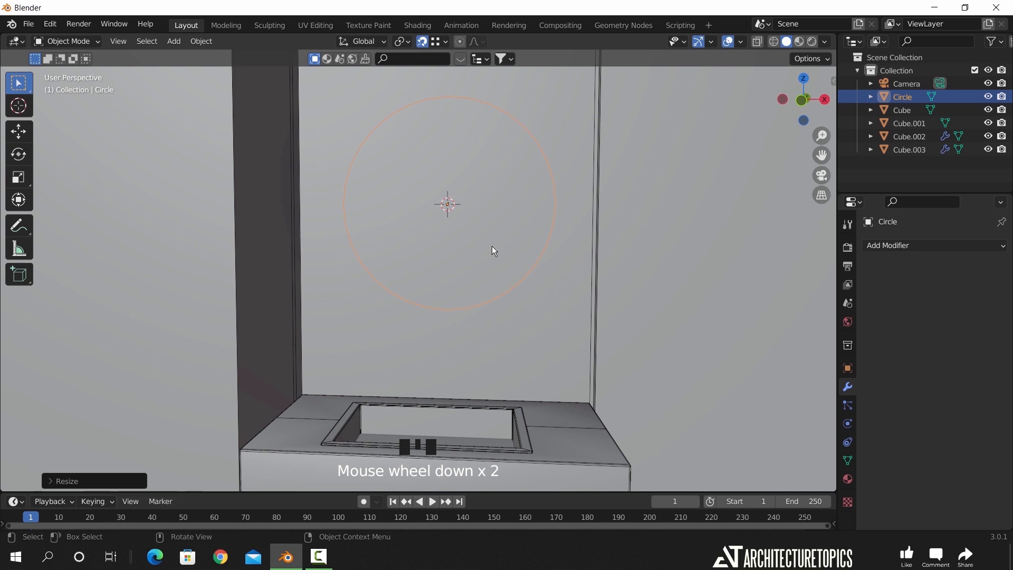
scroll(511, 390, down, 1)
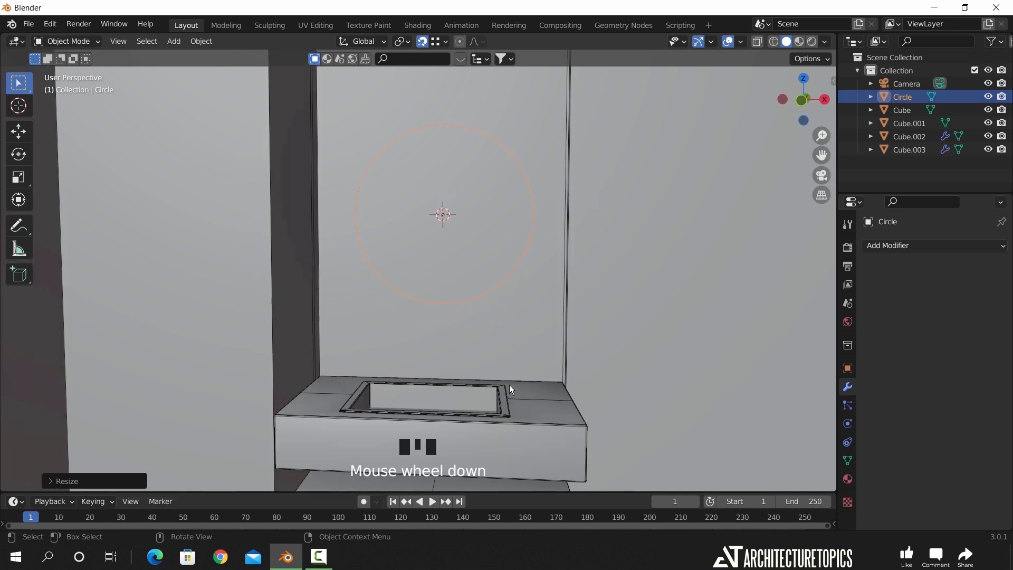
Set the solid viewport shading colour to Random
click(826, 42)
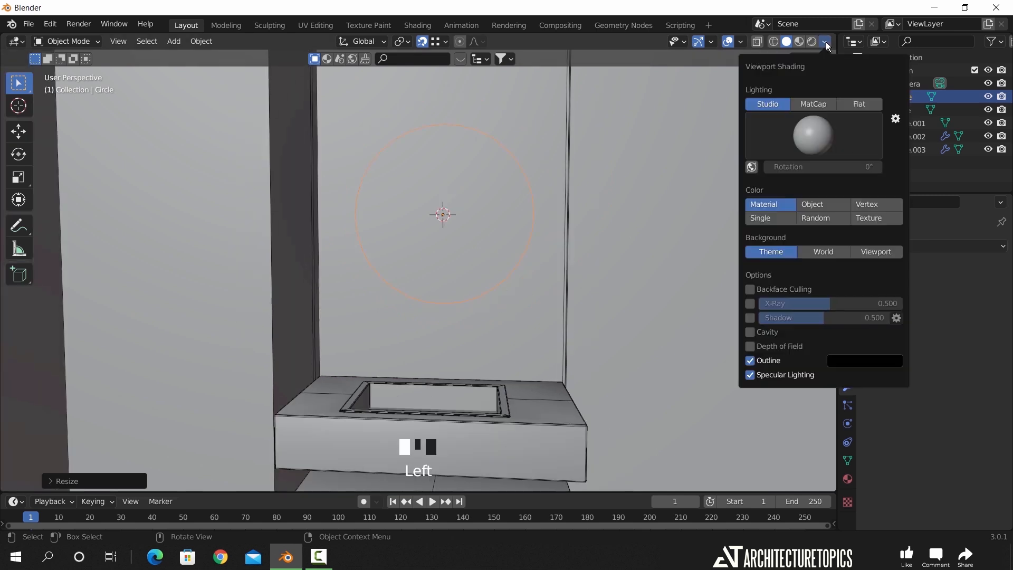
click(819, 208)
middle_drag(502, 327, 486, 346)
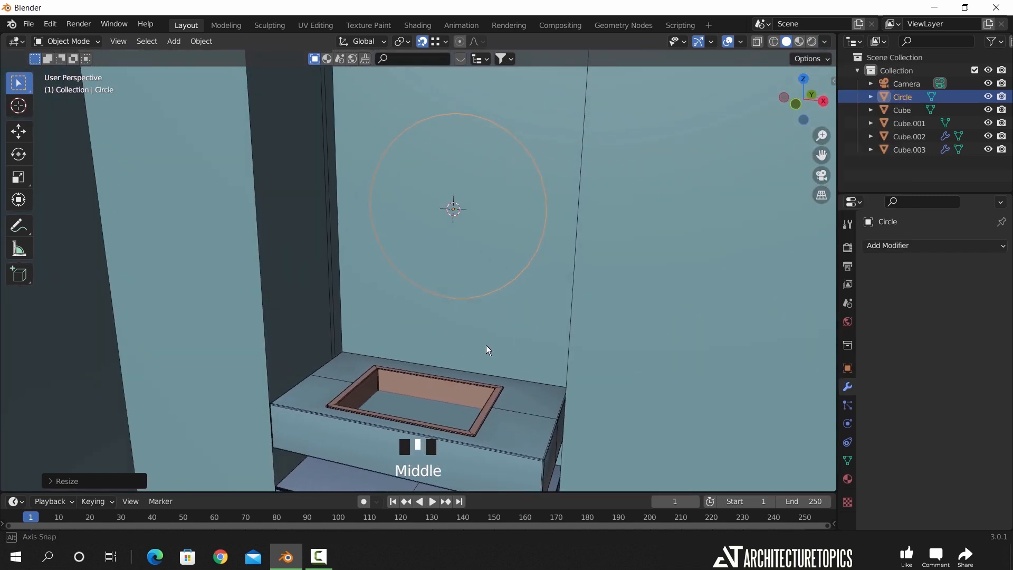
Try Object colour with Cavity of type Both in the viewport shading, and return to Random colour without Cavity
click(825, 42)
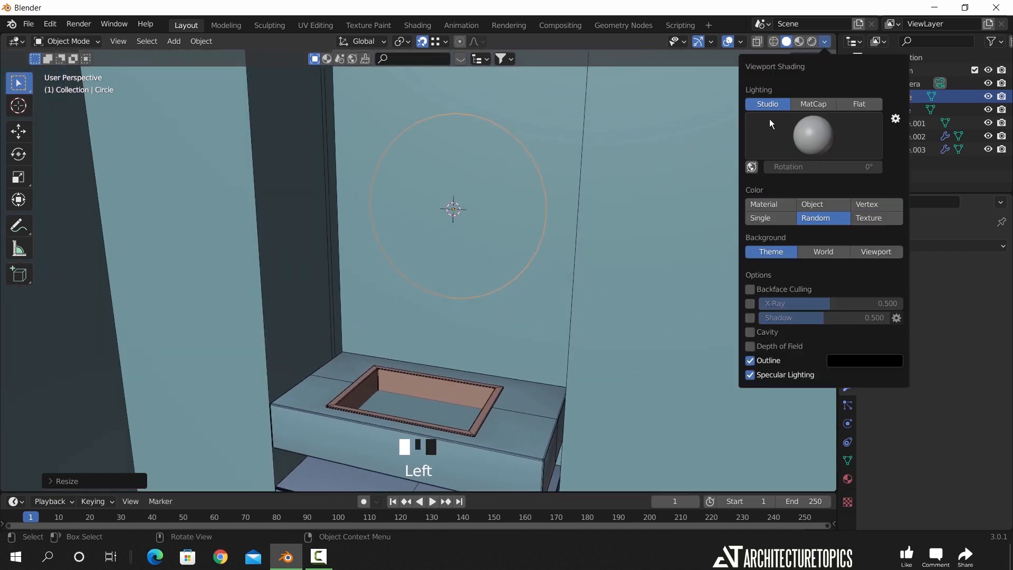
click(807, 206)
click(750, 332)
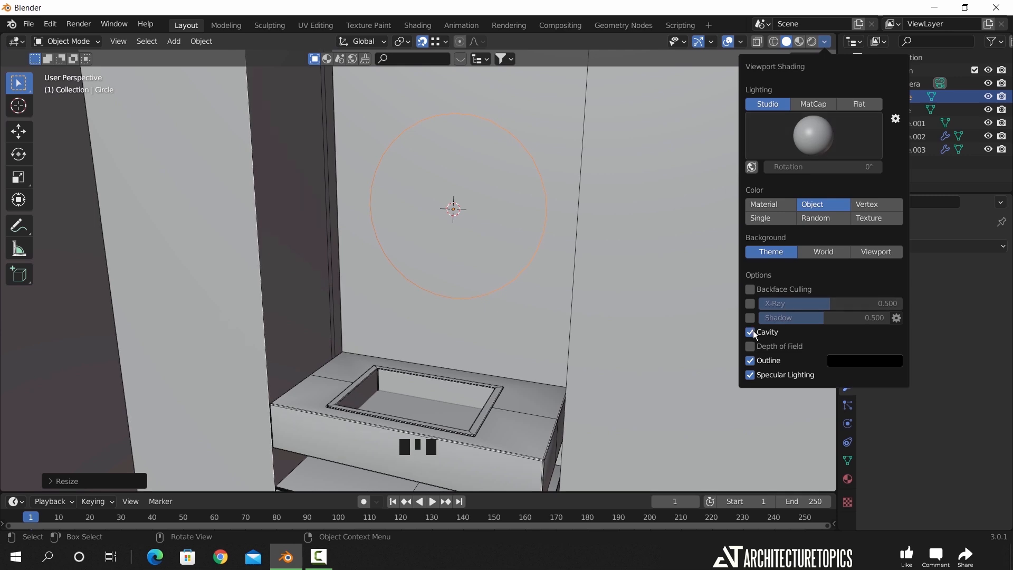
click(872, 332)
click(866, 377)
mouse_move(549, 338)
middle_down()
mouse_move(488, 329)
mouse_move(566, 328)
mouse_move(454, 331)
middle_up()
click(825, 42)
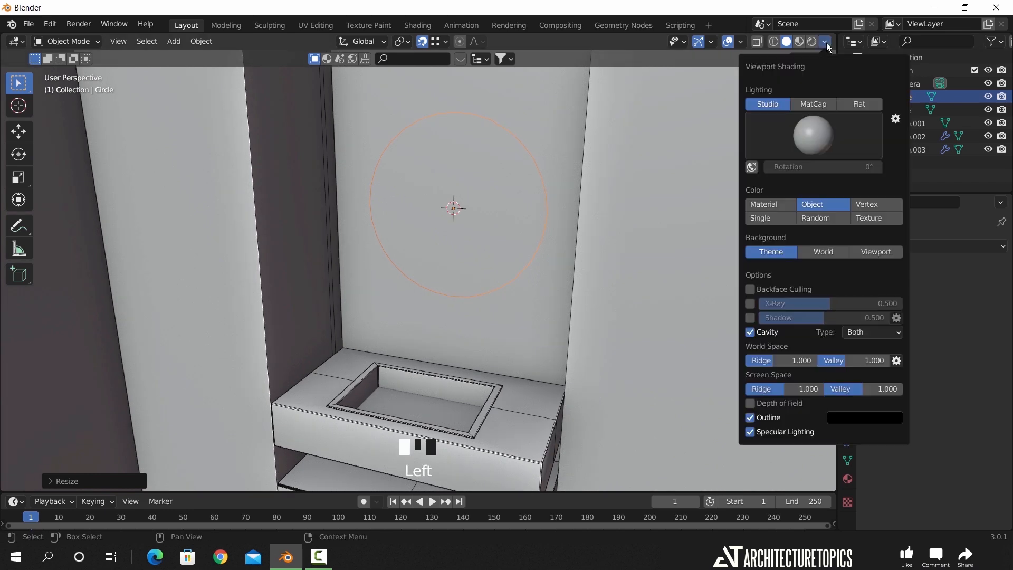
click(752, 331)
click(817, 217)
In front wireframe view, scale the circle down slightly and move it along X toward the recess's right wall
shift+middle_drag(458, 305, 482, 269)
scroll(527, 211, up, 2)
shift+middle_drag(528, 210, 517, 240)
key(KP_1)
key(alt+z)
scroll(486, 241, down, 4)
scroll(480, 273, up, 2)
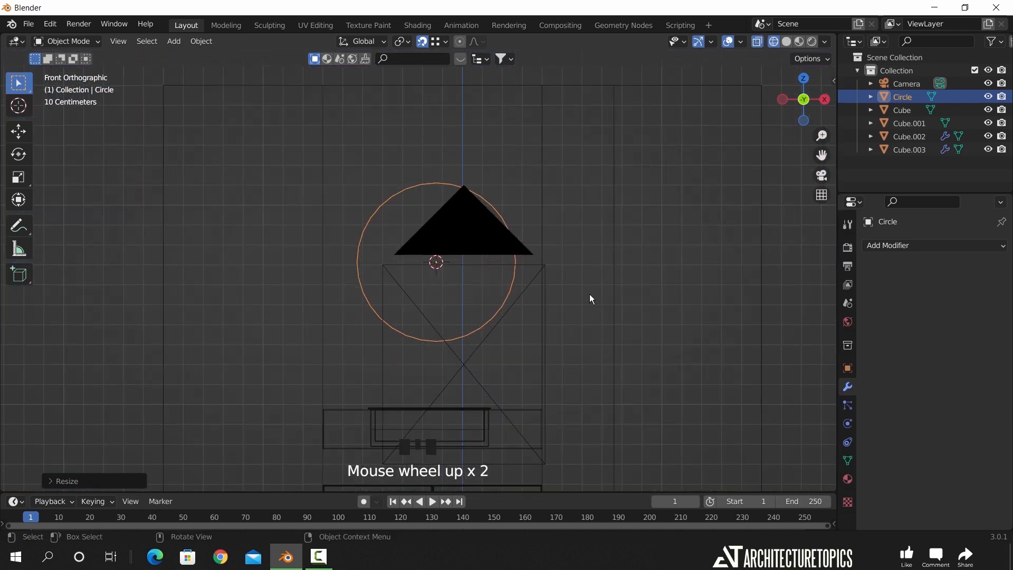
key(s)
click(570, 294)
key(g)
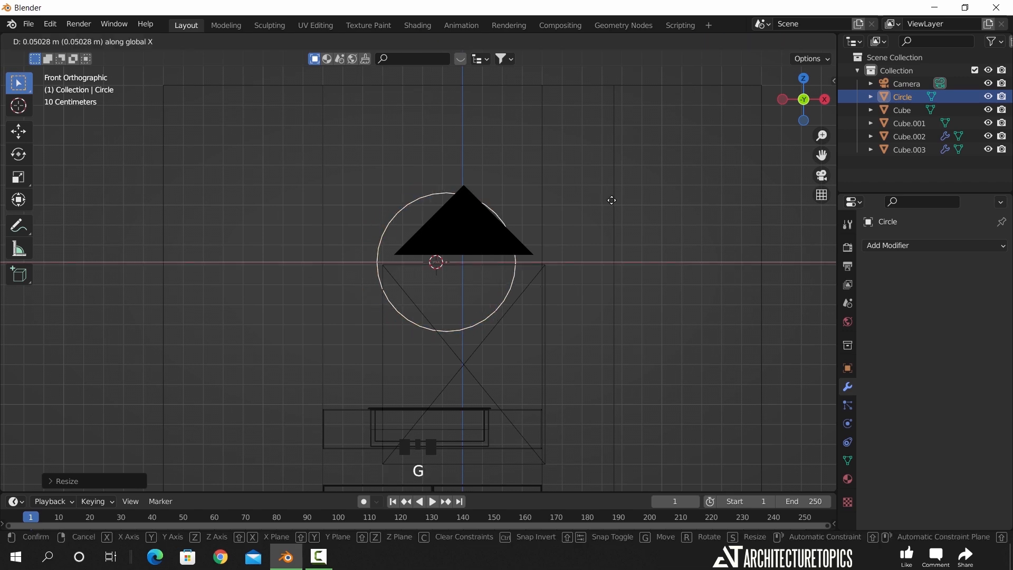
click(632, 206)
middle_drag(533, 233, 495, 252)
Delete the vertices of the circle's left half in Edit Mode
key(Tab)
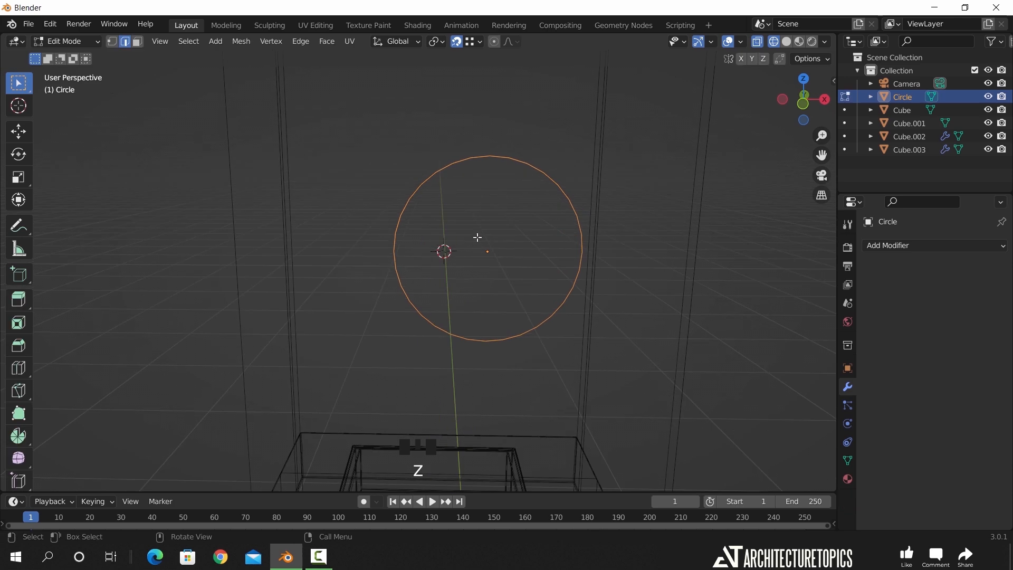
middle_drag(464, 204, 489, 213)
drag(364, 124, 480, 383)
key(x)
click(507, 284)
Extrude the half circle's two end vertices along X to the recess's left wall
drag(427, 125, 499, 403)
key(e)
key(x)
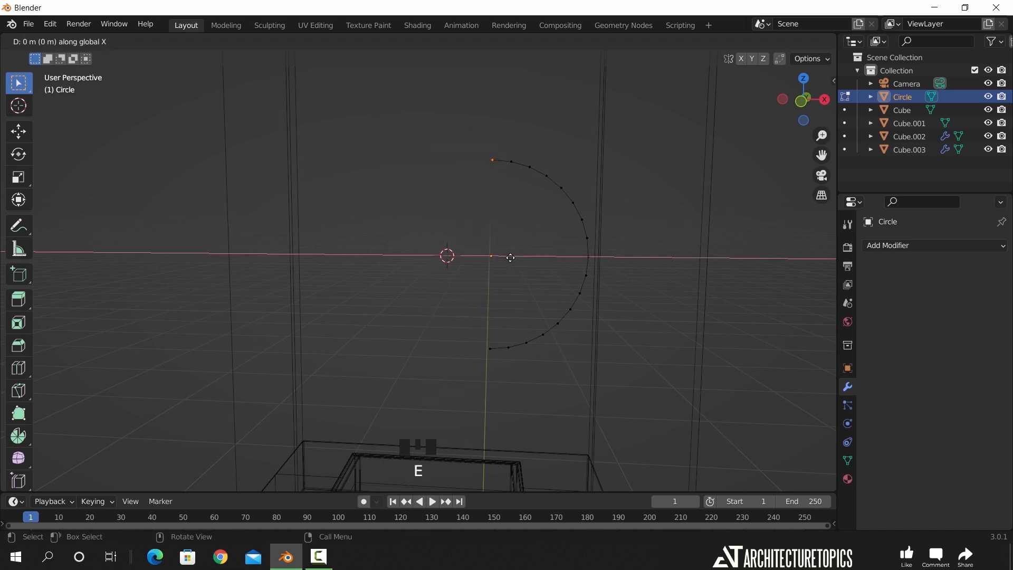
click(320, 267)
Fill the whole half-rounded outline with a face and return to Object Mode with solid shading
middle_drag(319, 264, 358, 275)
key(a)
key(f)
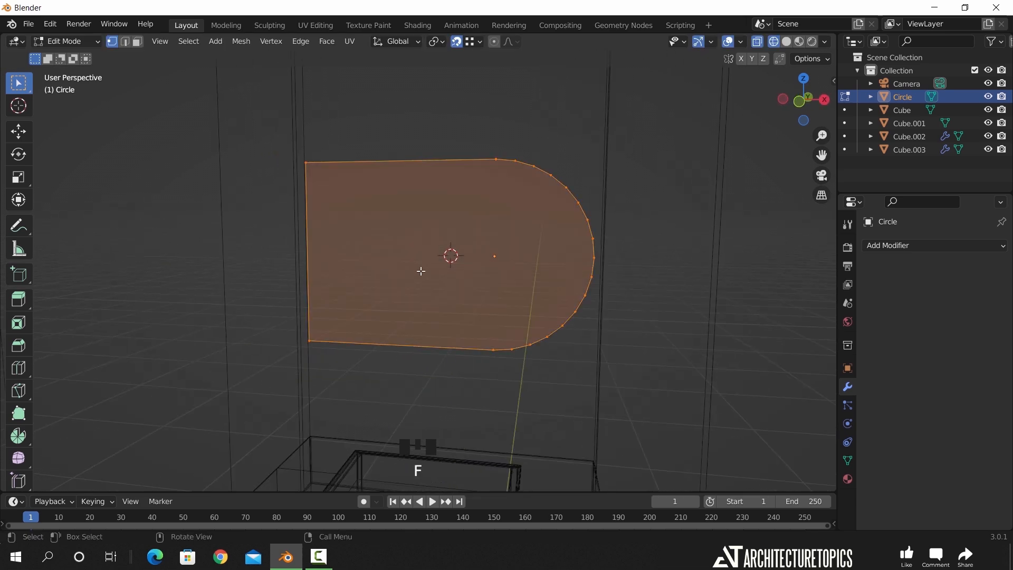
key(Tab)
key(z)
click(517, 256)
Extrude the half-rounded face outward from the back wall along its normal by about 0.01 m
middle_drag(516, 256, 481, 276)
scroll(483, 269, up, 2)
scroll(587, 246, up, 1)
scroll(564, 234, down, 2)
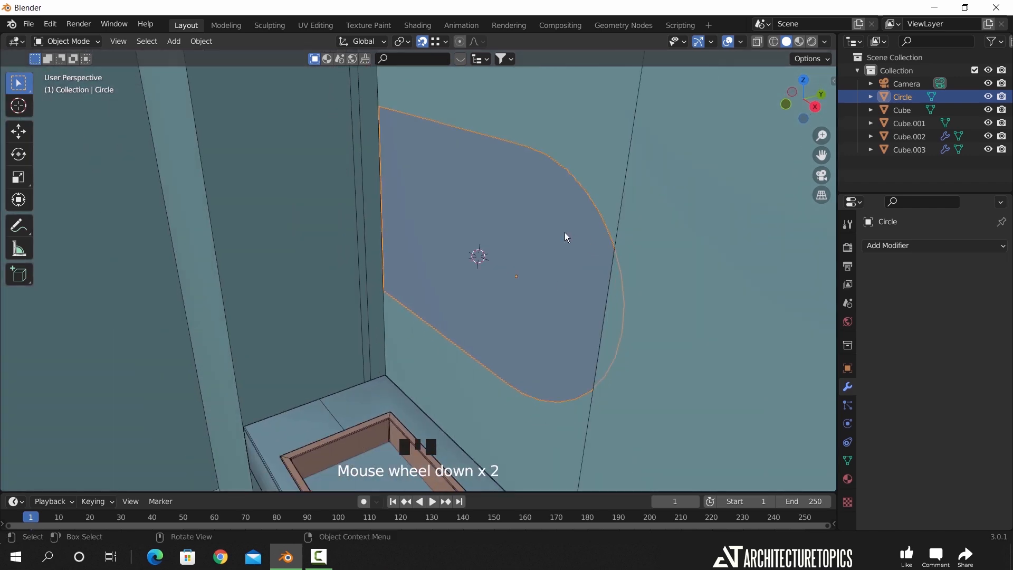
scroll(566, 237, up, 1)
key(Tab)
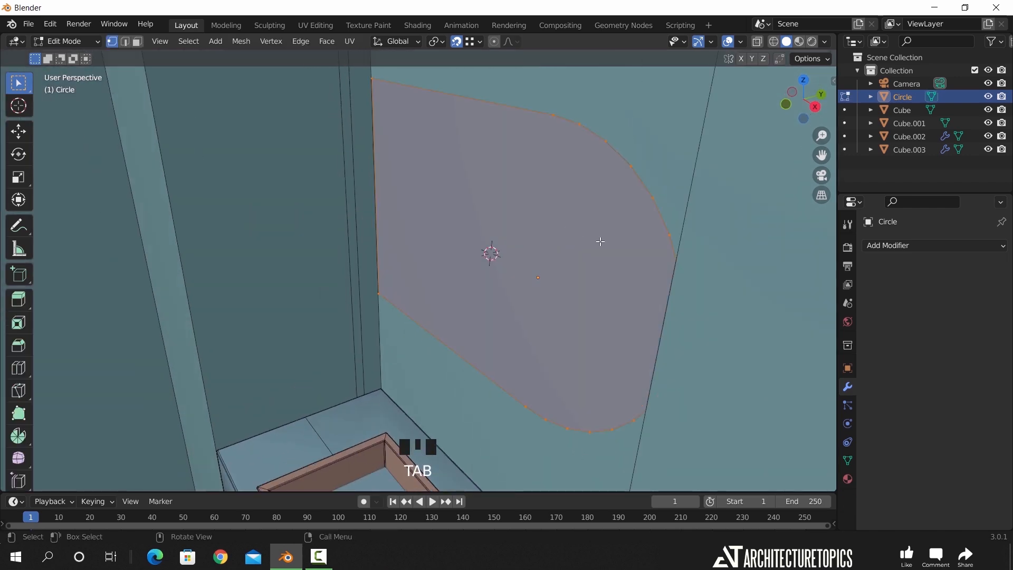
key(e)
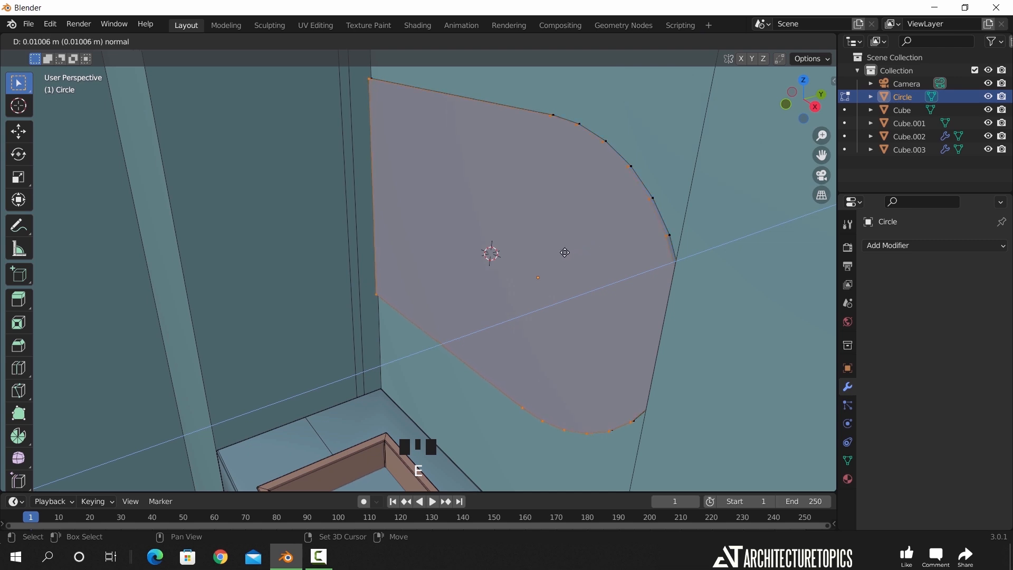
click(612, 252)
middle_drag(622, 249, 578, 267)
Inset the half-rounded panel's front face by about 0.041 m
key(Tab)
key(Tab)
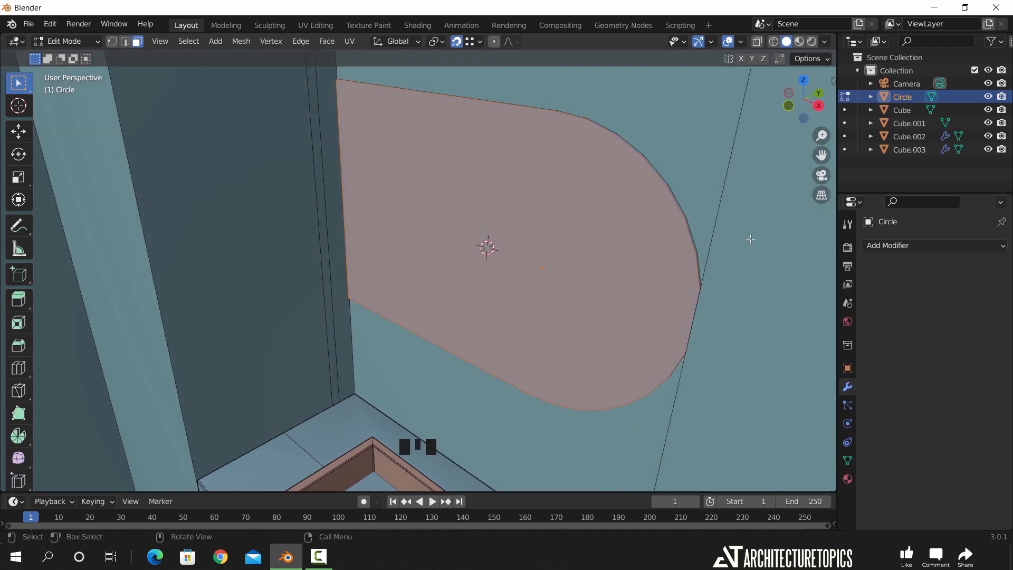
key(i)
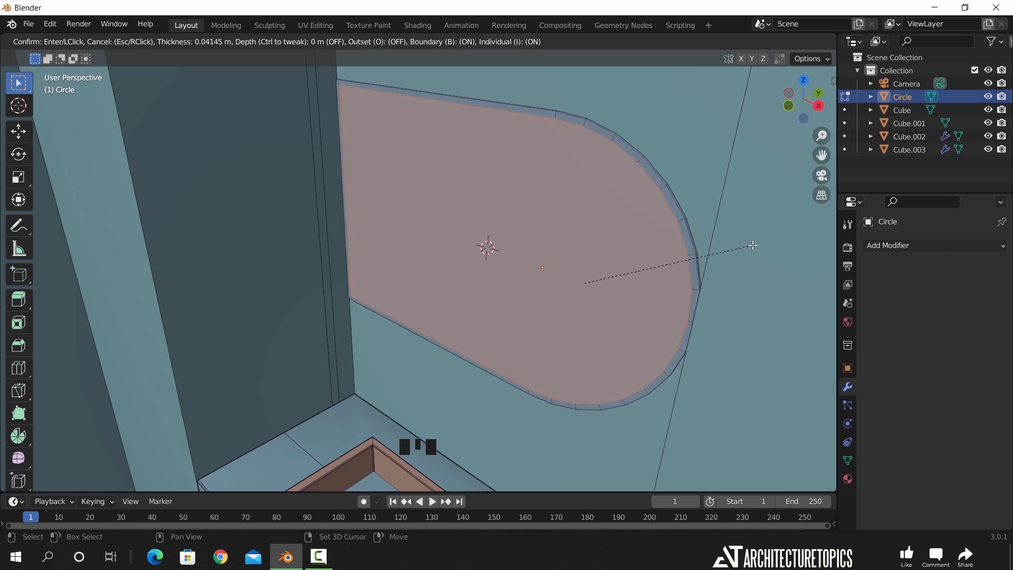
click(753, 245)
Extrude the panel's inset face outward along its normal by about 0.02 m
middle_drag(658, 267, 677, 281)
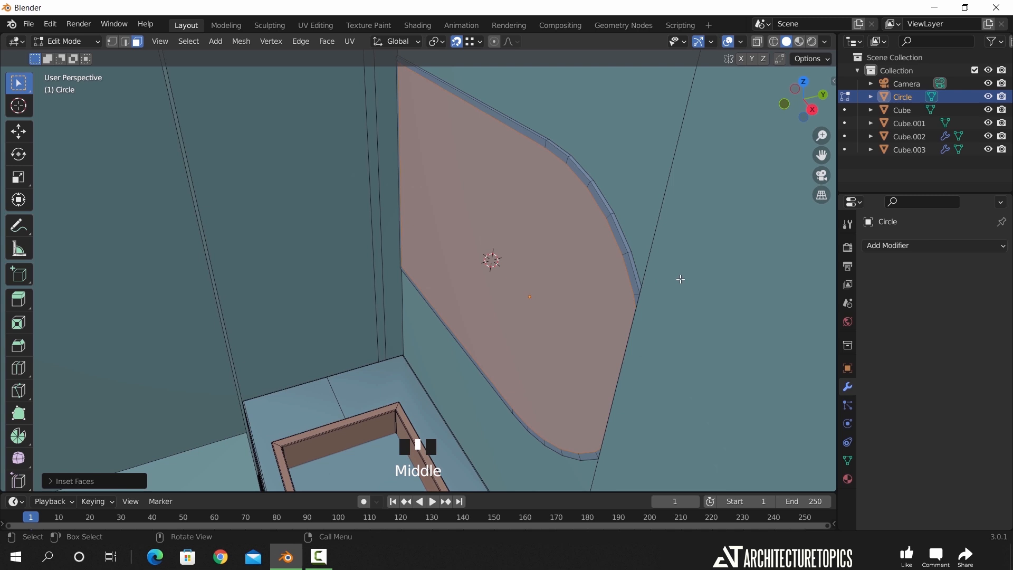
key(e)
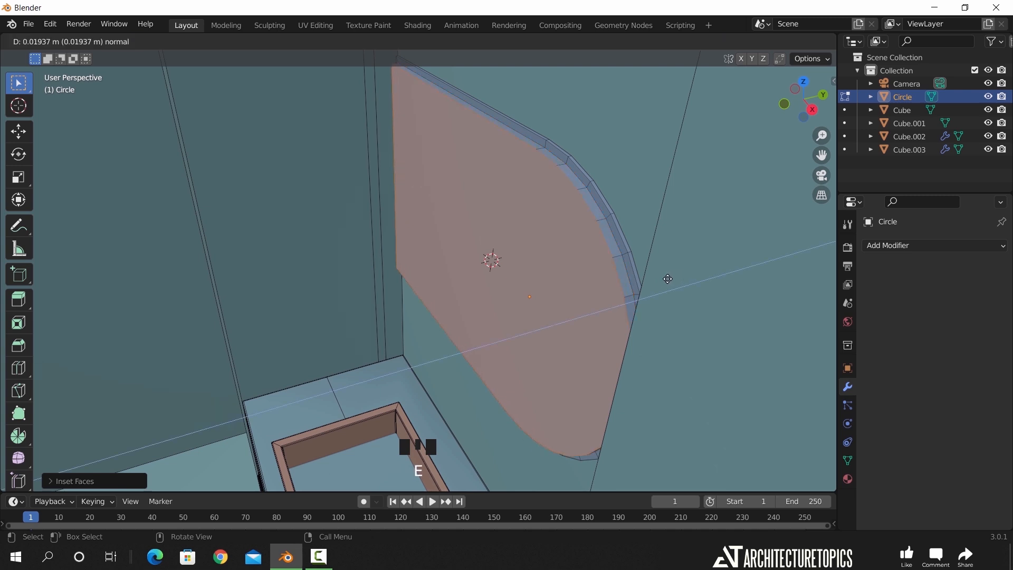
click(670, 281)
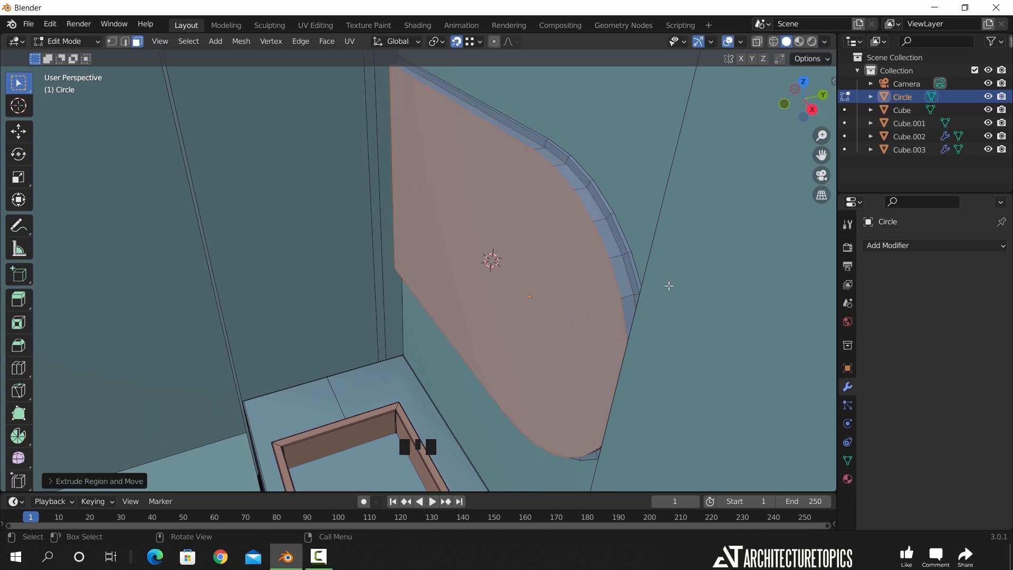
Extrude the panel's front face outward by about 0.012 m and extrude the new rim faces along their normals
key(e)
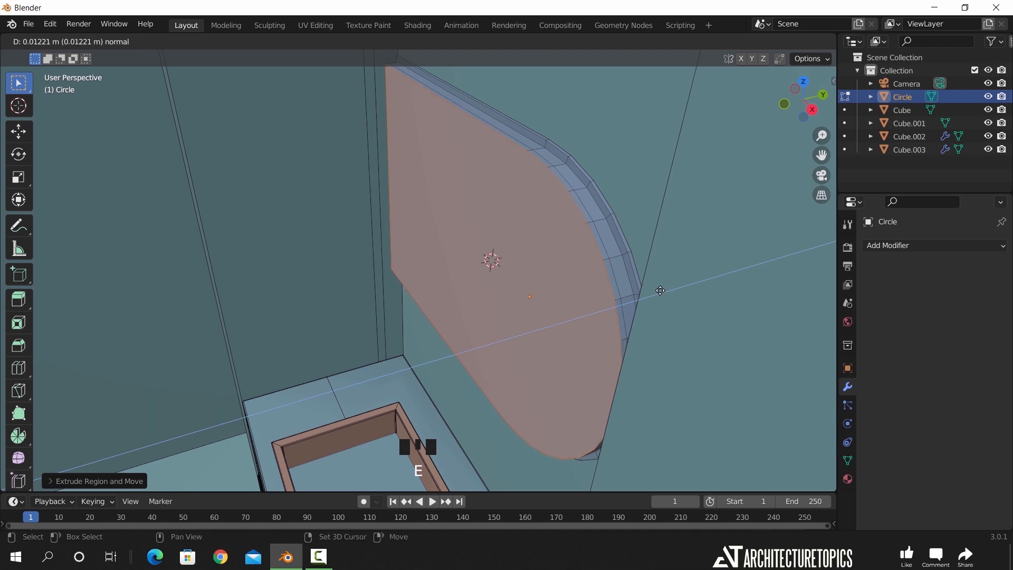
click(660, 291)
key(ctrl+KP_Add)
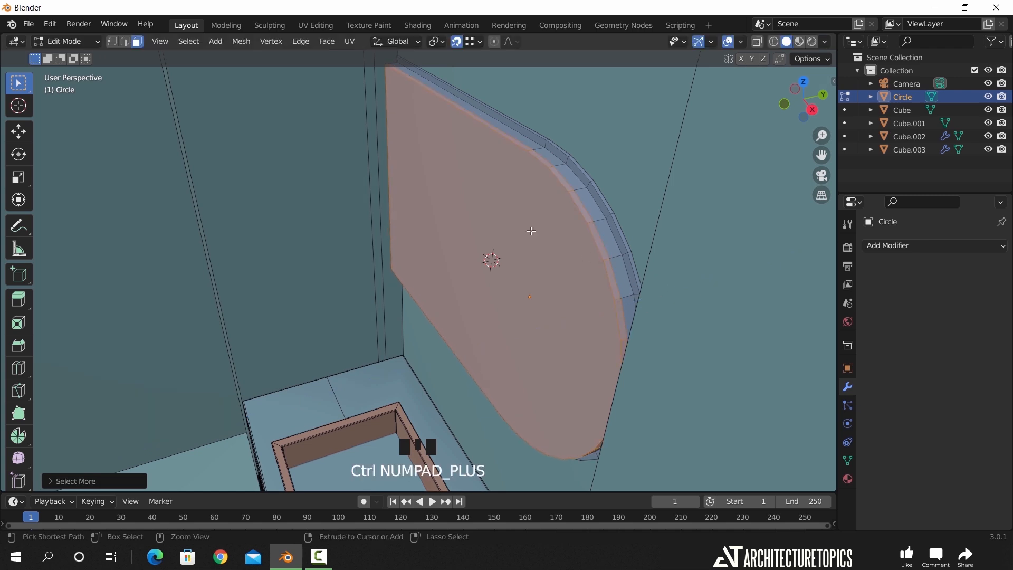
ctrl+click(450, 278)
right_click(631, 217)
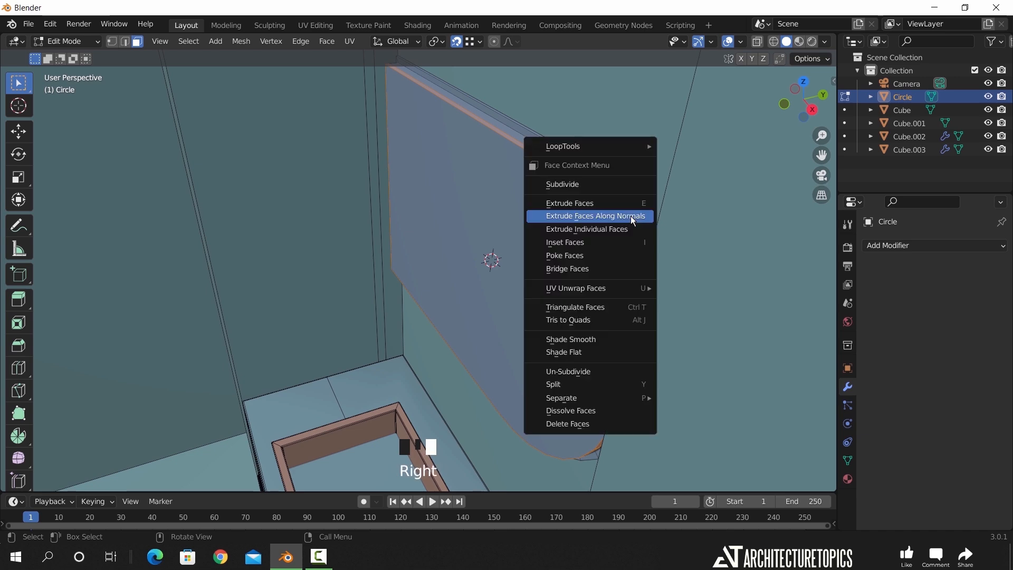
click(631, 217)
click(634, 188)
Return to Object Mode and apply the half-rounded panel's transform
middle_drag(634, 188, 485, 183)
scroll(616, 251, up, 2)
scroll(616, 251, up, 1)
scroll(553, 274, down, 2)
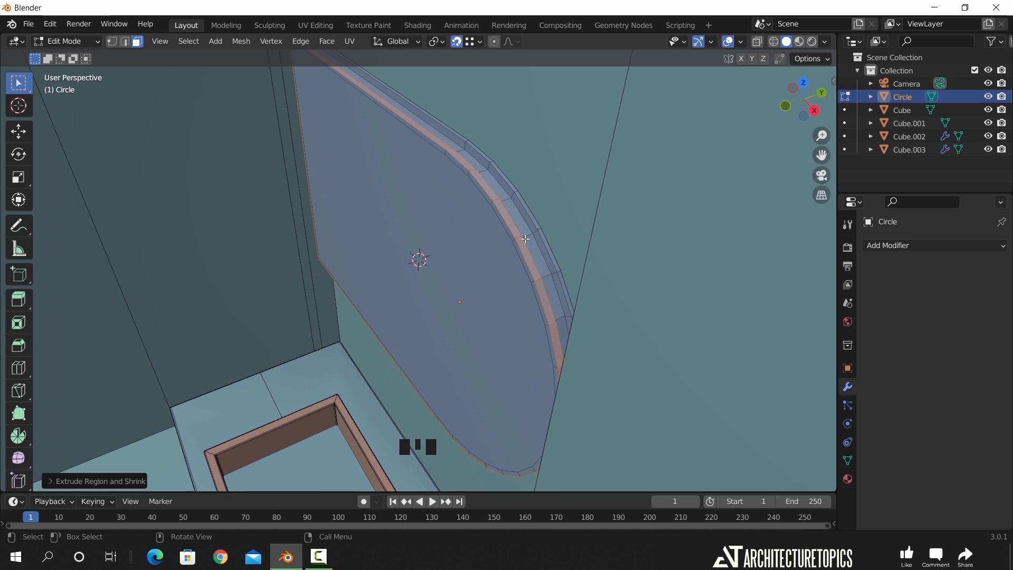
middle_drag(526, 239, 471, 294)
click(470, 294)
middle_drag(549, 285, 525, 179)
key(Tab)
key(ctrl+a)
click(526, 252)
Copy the sink rim's Bevel modifier to the half-rounded panel and check the result without overlays
click(547, 169)
click(559, 167)
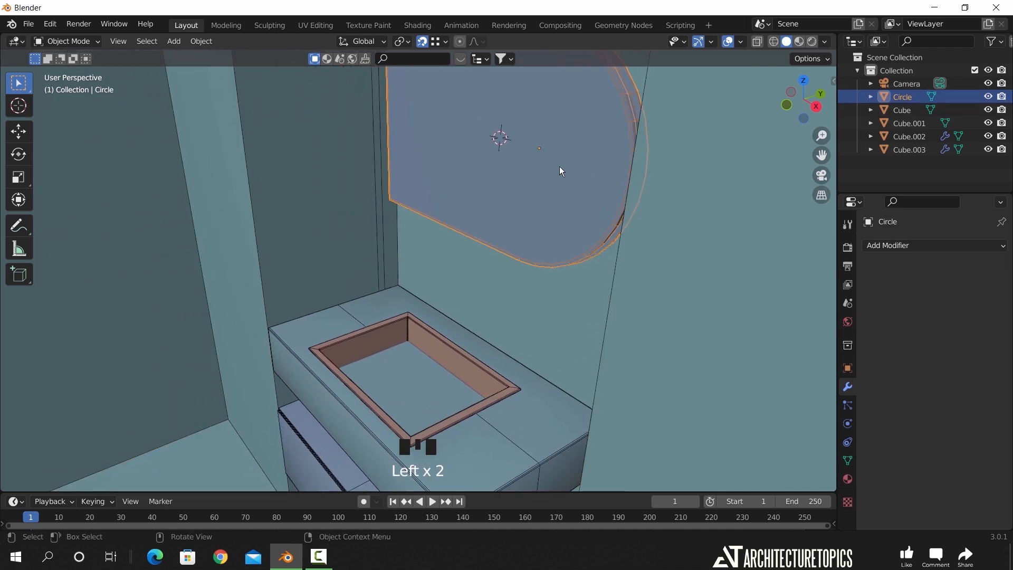
shift+click(470, 363)
key(ctrl+l)
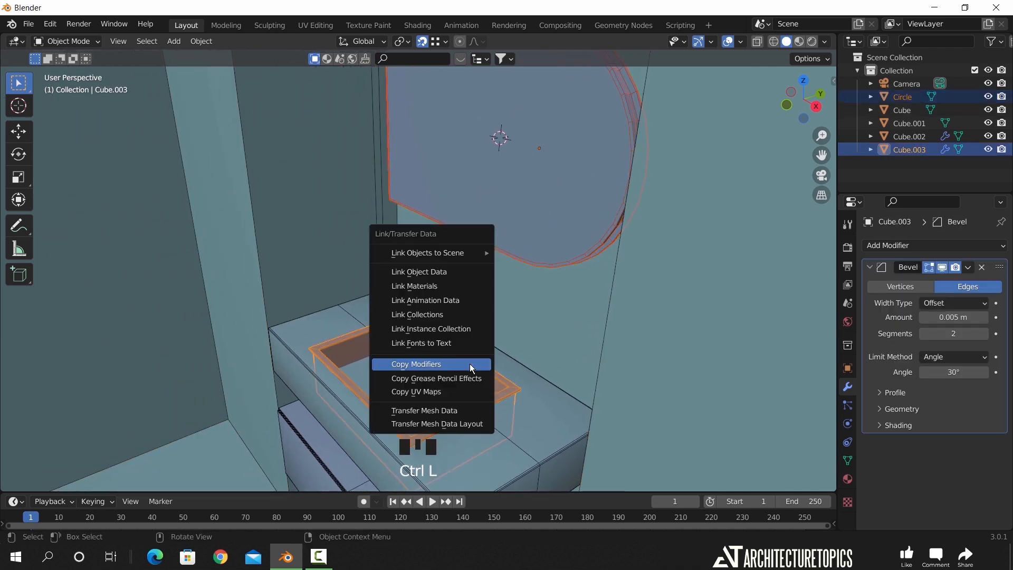
click(470, 364)
middle_drag(521, 292, 559, 216)
click(729, 42)
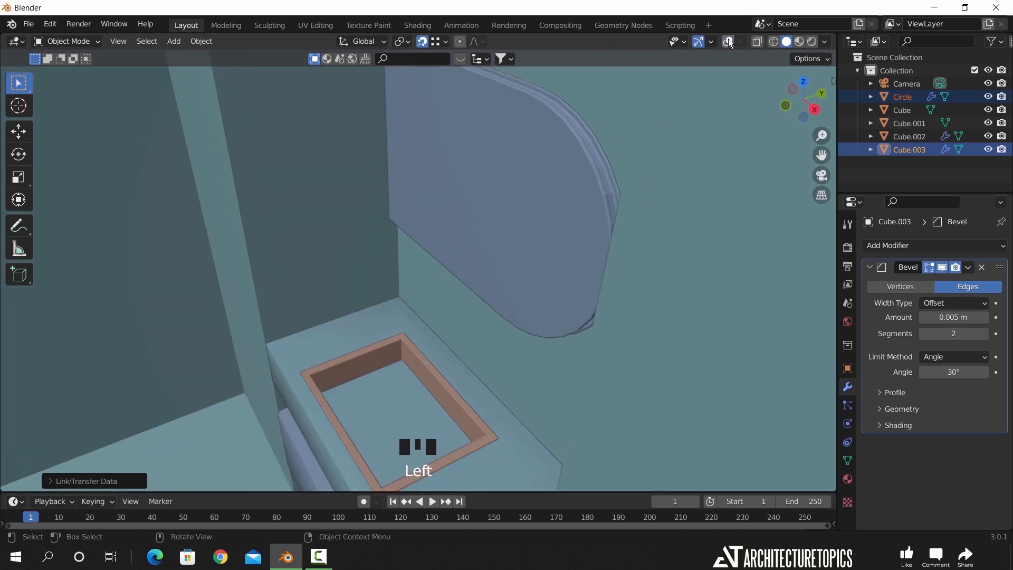
click(729, 41)
Select the bottom vertices of the counter's sink recess in wireframe front view and lower them about 0.066 m along Z
shift+middle_drag(400, 365, 445, 294)
scroll(445, 293, up, 3)
click(435, 366)
middle_drag(435, 367, 506, 242)
click(467, 332)
scroll(607, 291, up, 2)
middle_drag(606, 292, 519, 314)
key(Tab)
middle_drag(346, 310, 451, 264)
key(KP_1)
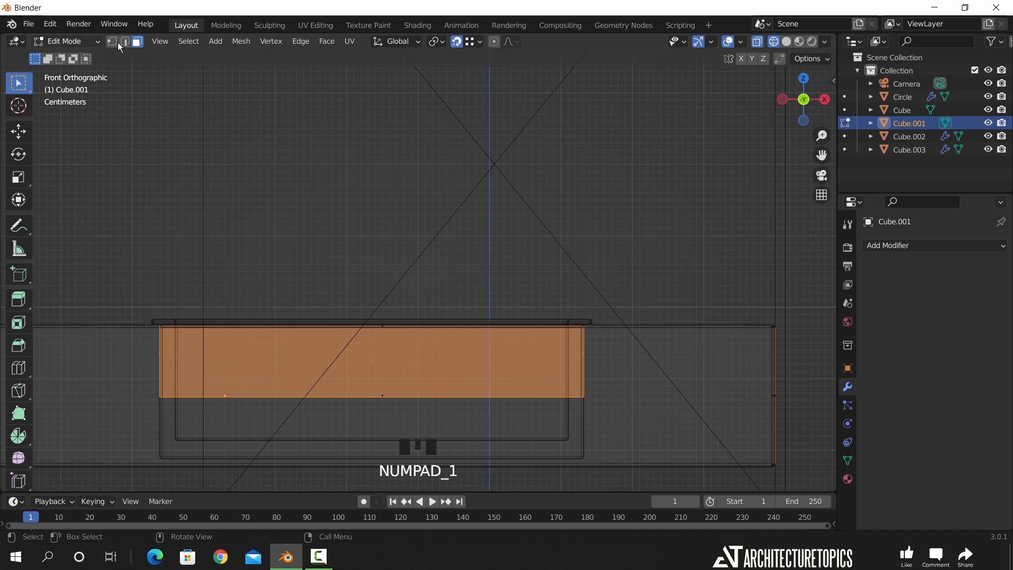
click(470, 419)
click(168, 389)
click(114, 40)
drag(110, 374, 622, 425)
middle_drag(578, 368, 533, 389)
key(z)
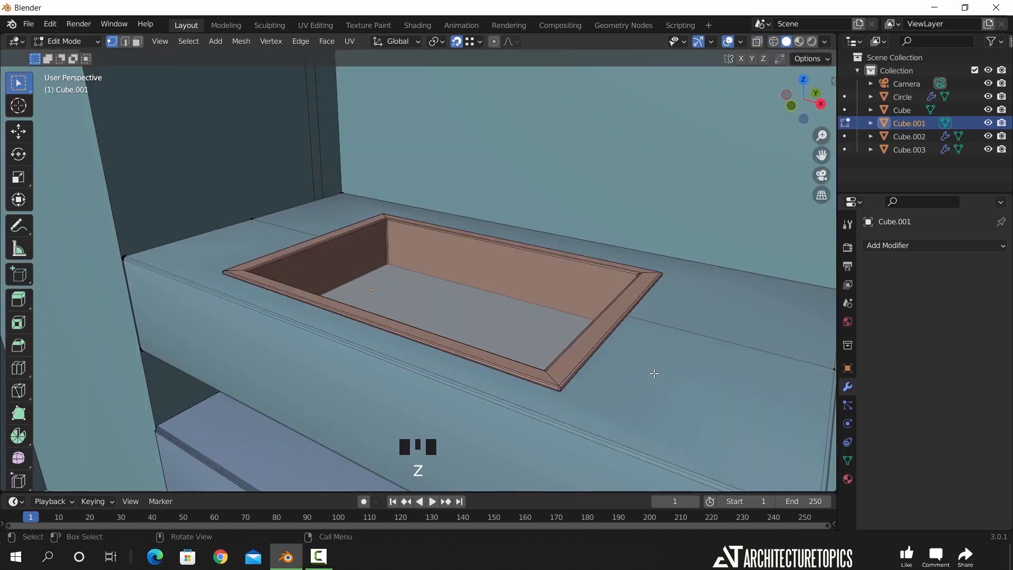
key(g)
key(z)
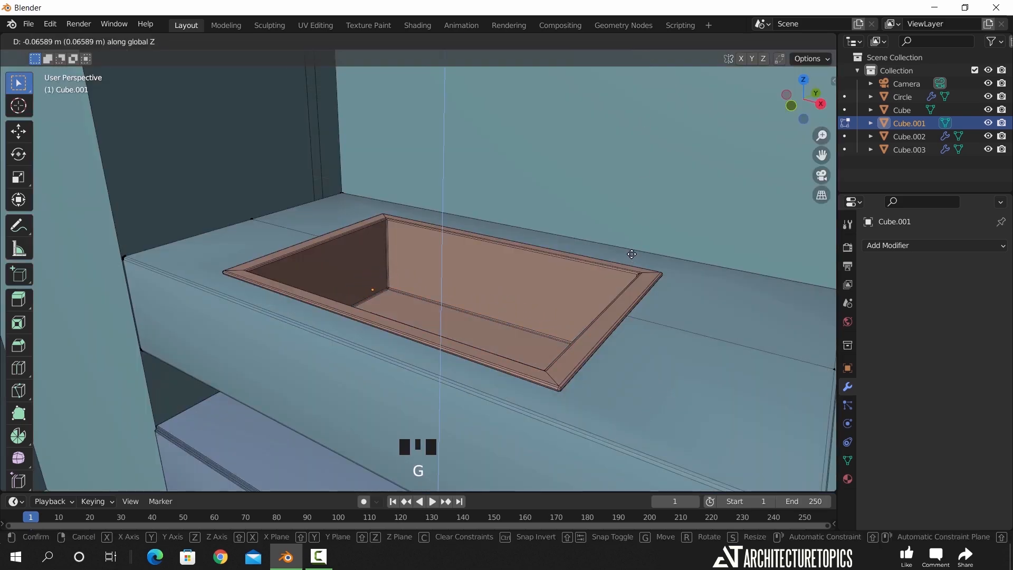
click(632, 238)
key(Tab)
Remove the Bevel modifier from the half-rounded mirror panel
middle_drag(589, 217, 616, 217)
scroll(518, 235, down, 4)
middle_drag(517, 235, 310, 181)
scroll(398, 224, up, 4)
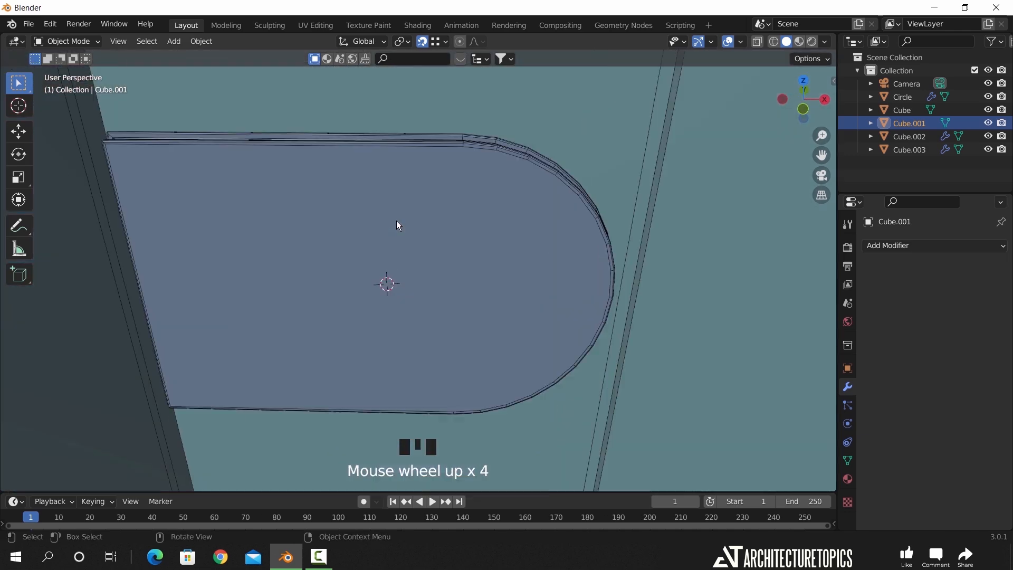
middle_drag(398, 224, 419, 222)
click(420, 223)
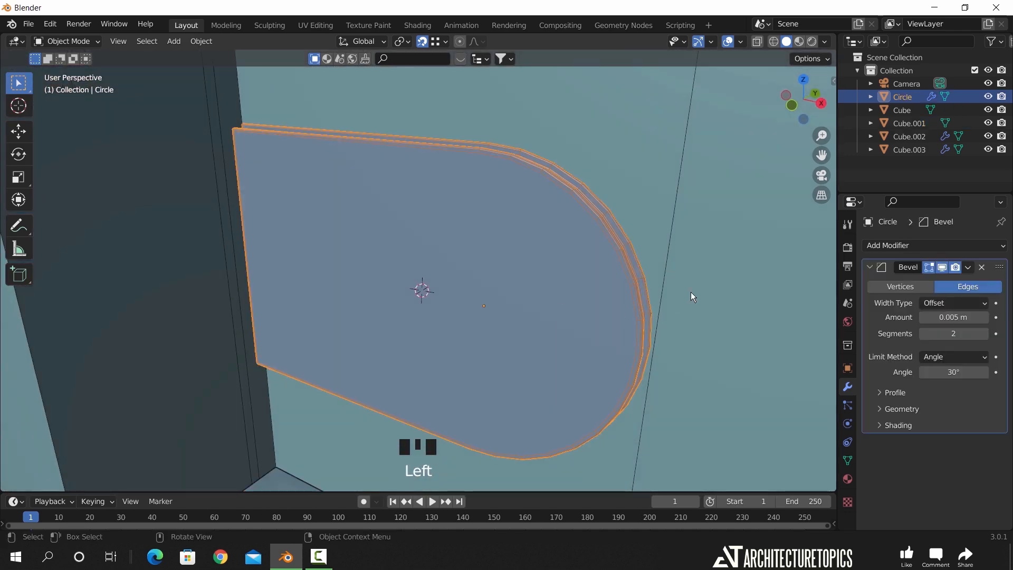
click(982, 267)
Switch to Material Preview and give the mirror panel a new material named "mirror frame"
click(848, 478)
middle_drag(635, 341, 601, 319)
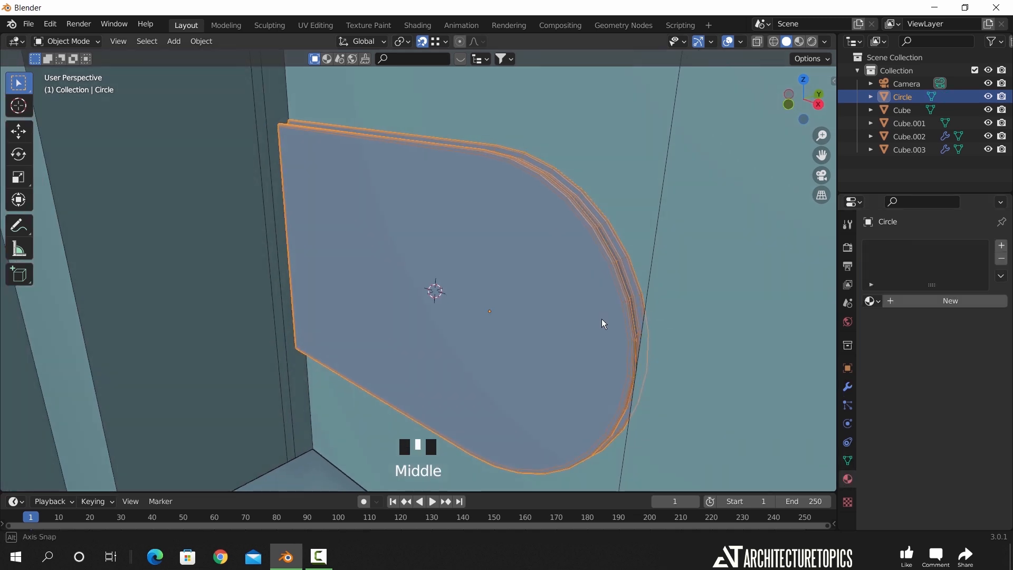
click(799, 42)
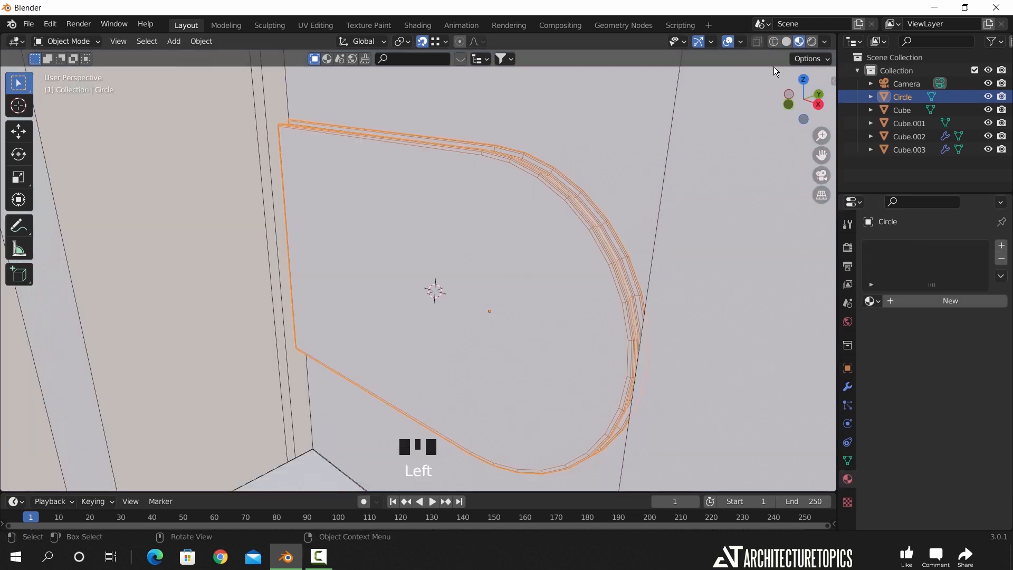
click(921, 302)
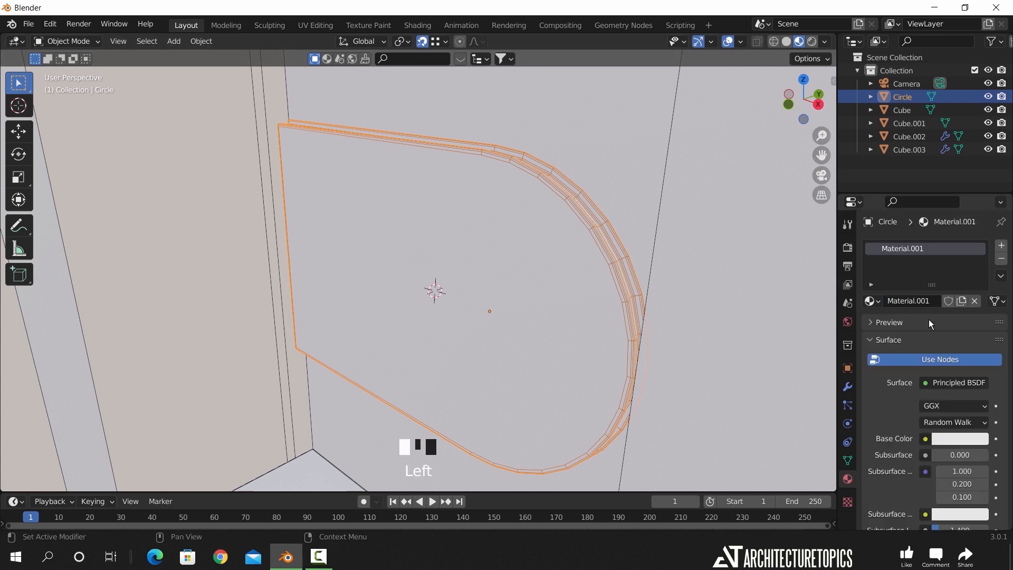
click(915, 304)
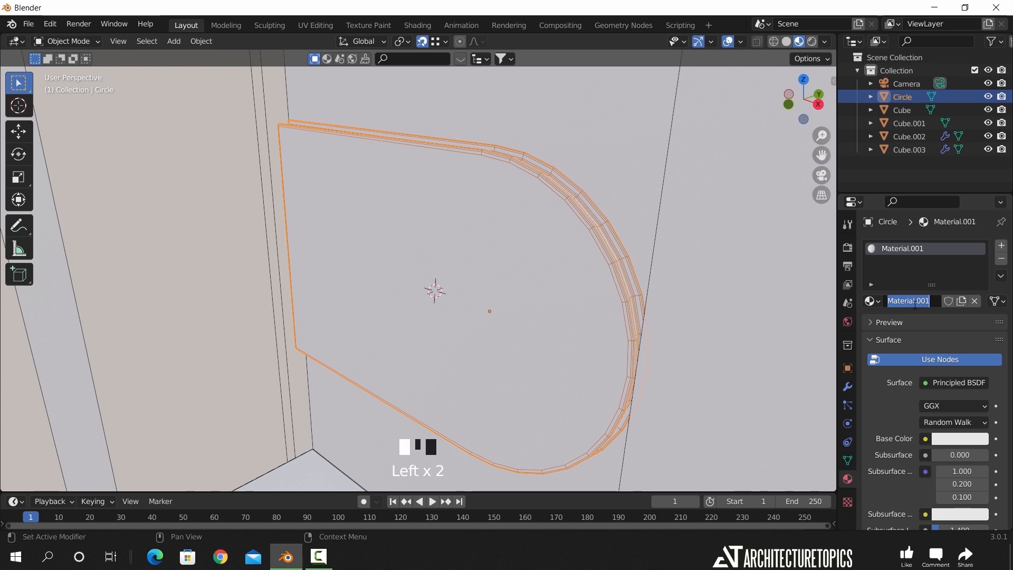
text(mirror frame)
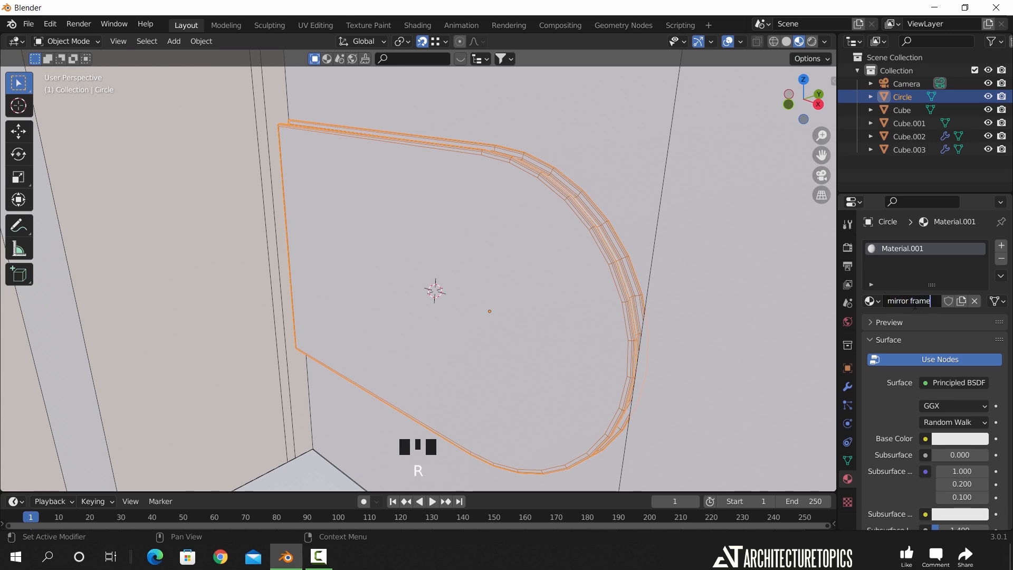
key(Return)
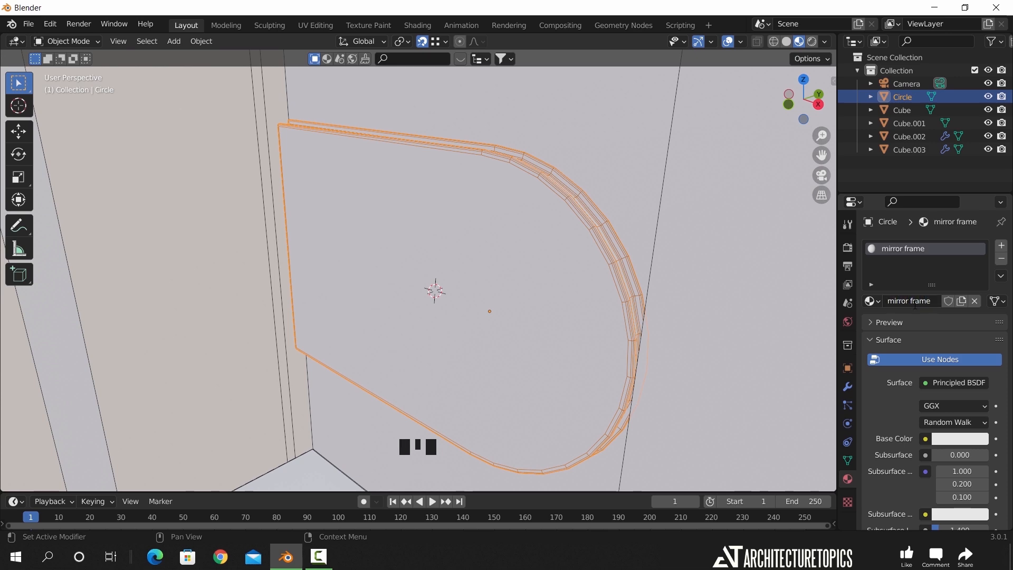
Assign a new material named "Mirror light" to the face loop running around the panel's recessed side
middle_drag(588, 273, 510, 233)
key(Tab)
key(3)
alt+click(521, 213)
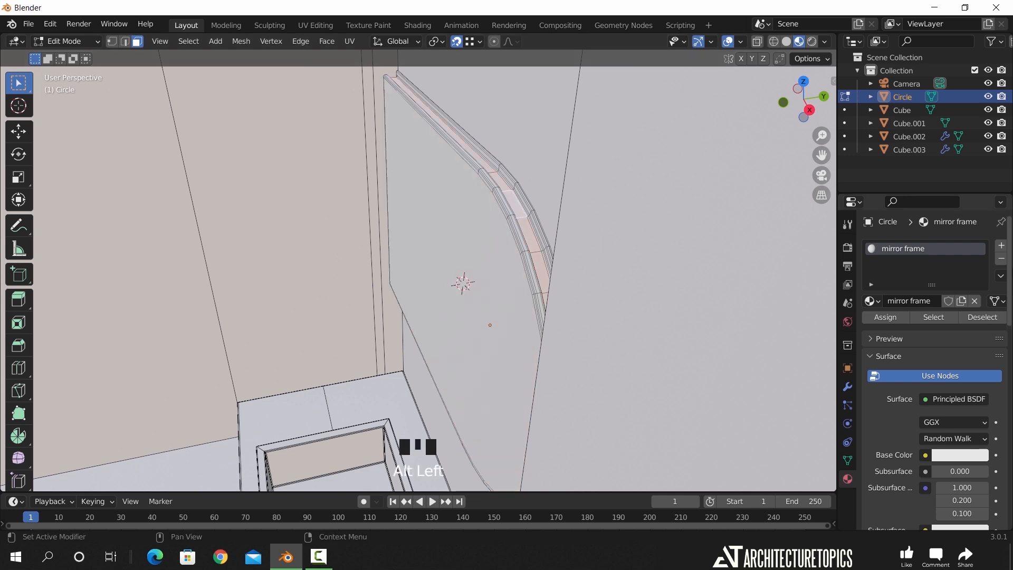
click(1002, 246)
click(921, 327)
double_click(914, 327)
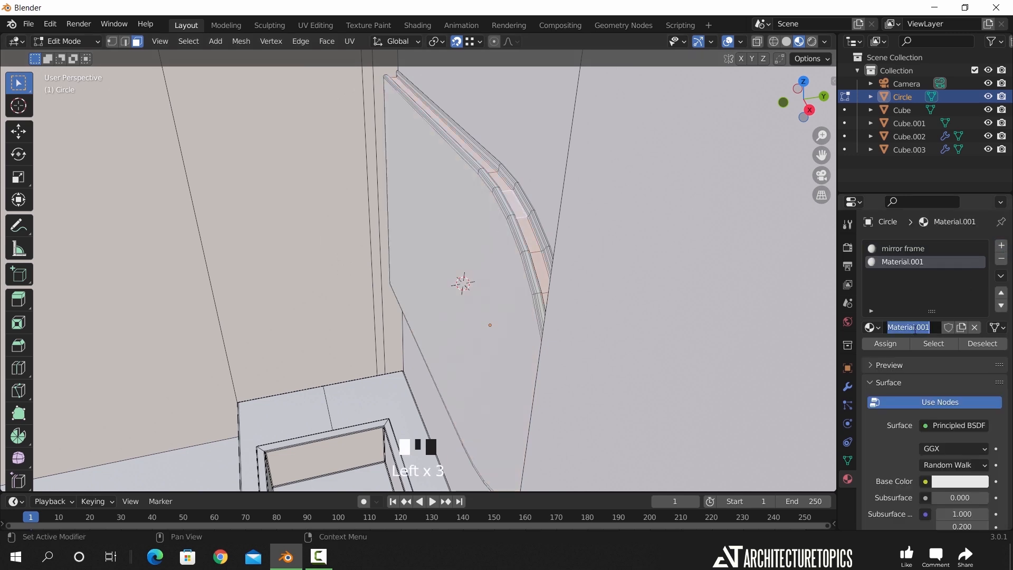
text(Mir)
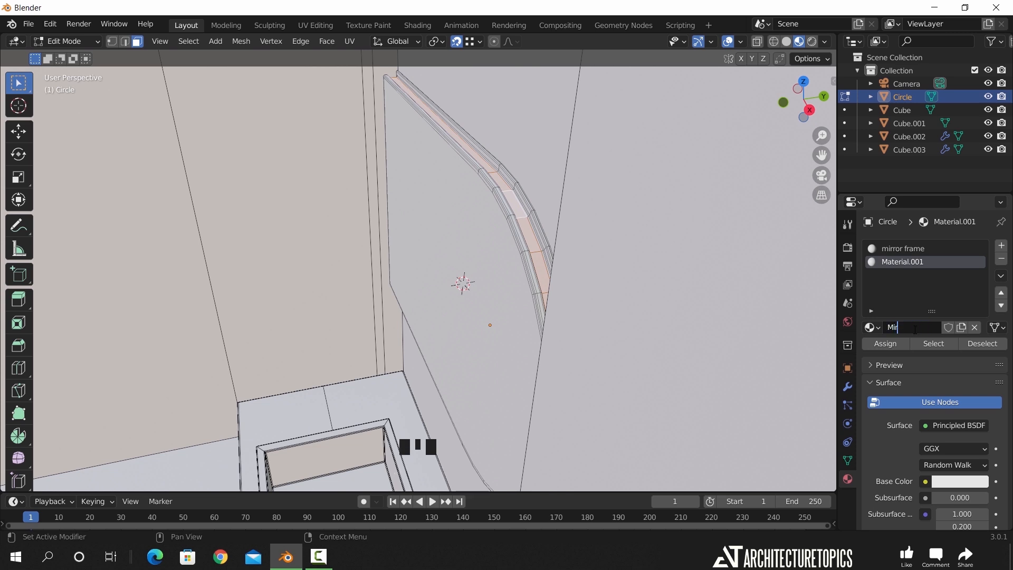
text(ror light)
key(Return)
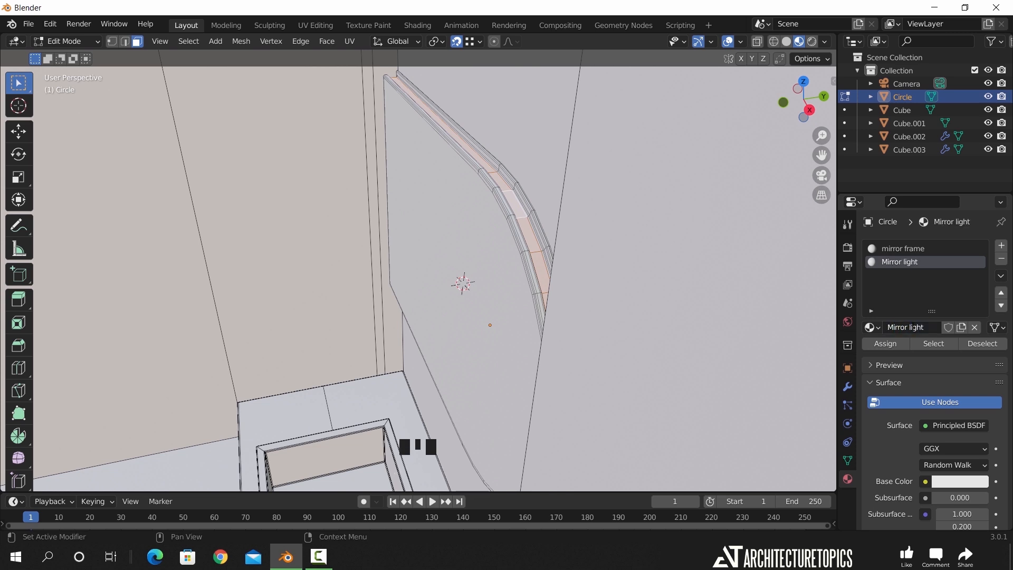
click(892, 344)
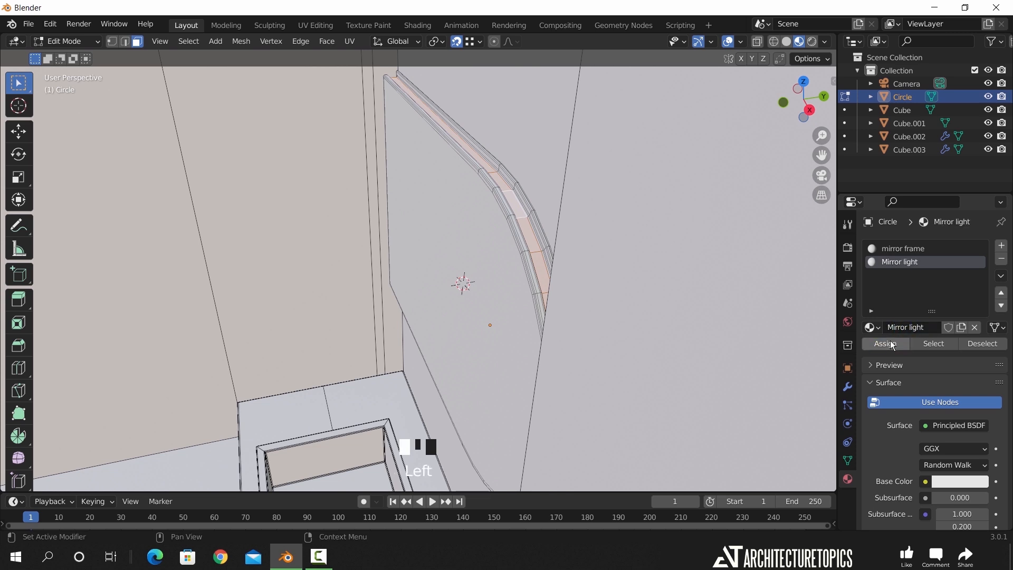
Change the Mirror light material's surface to Emission with a strength of 3
click(945, 427)
click(832, 168)
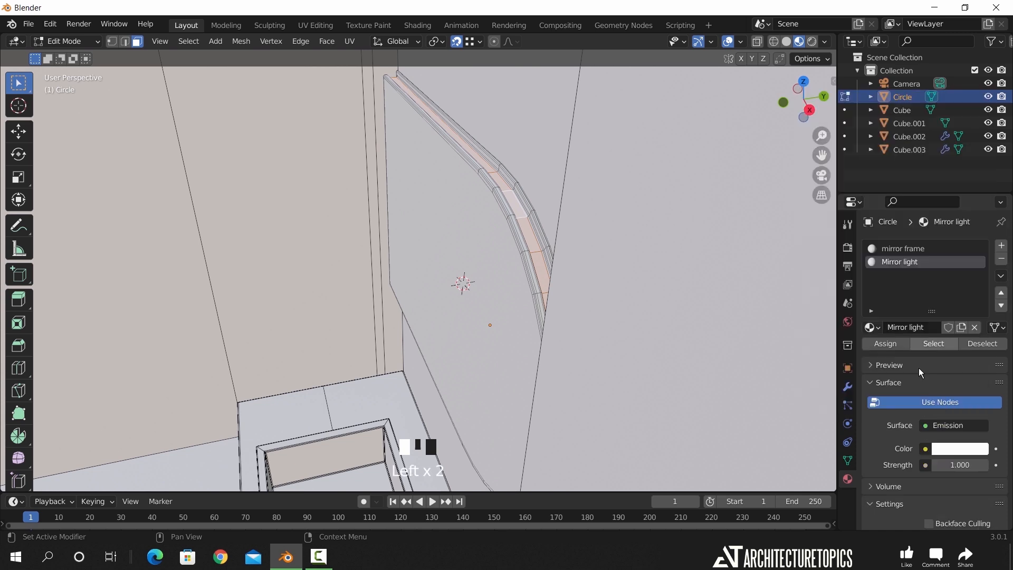
key(Tab)
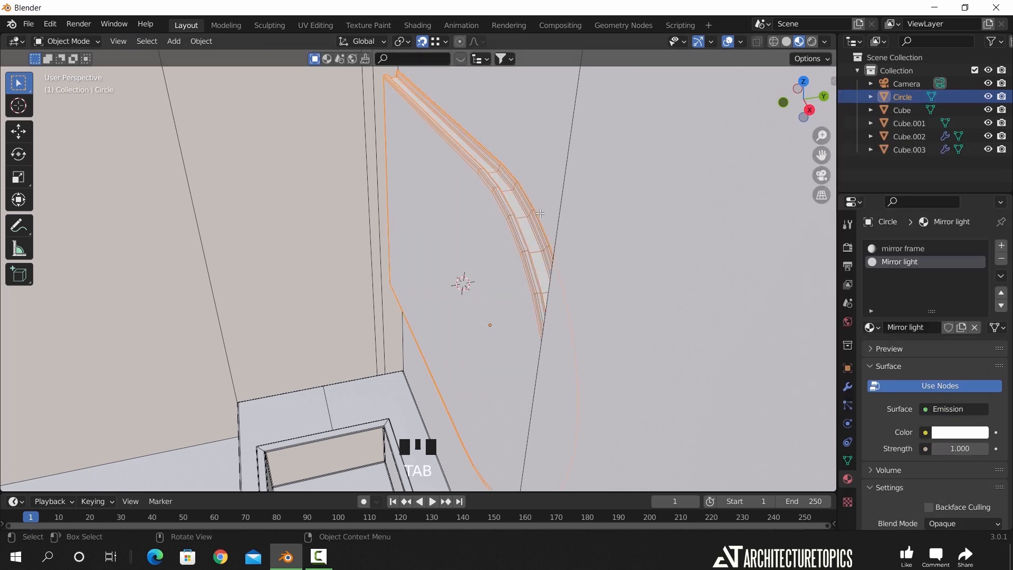
click(965, 447)
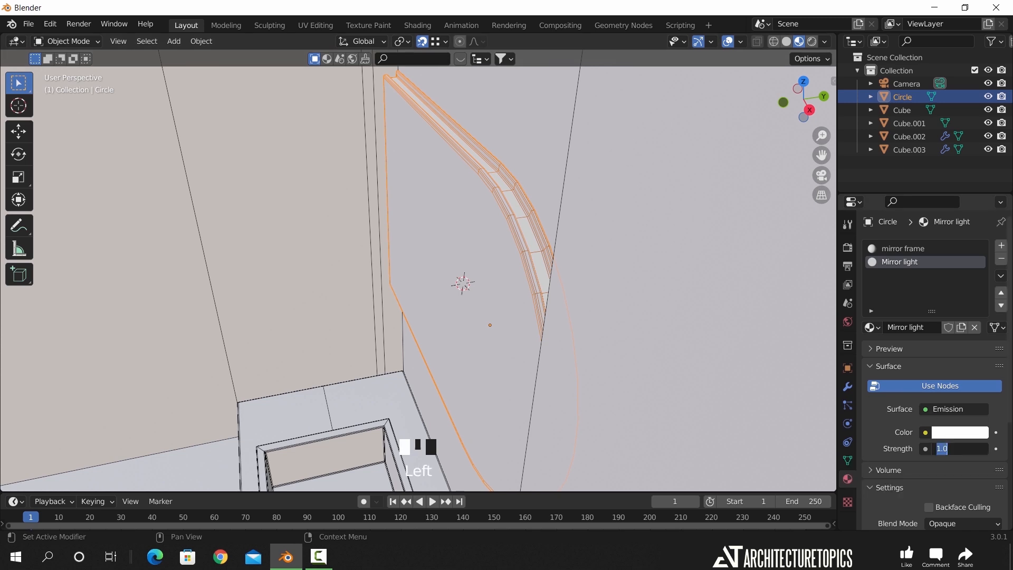
text(3)
key(Return)
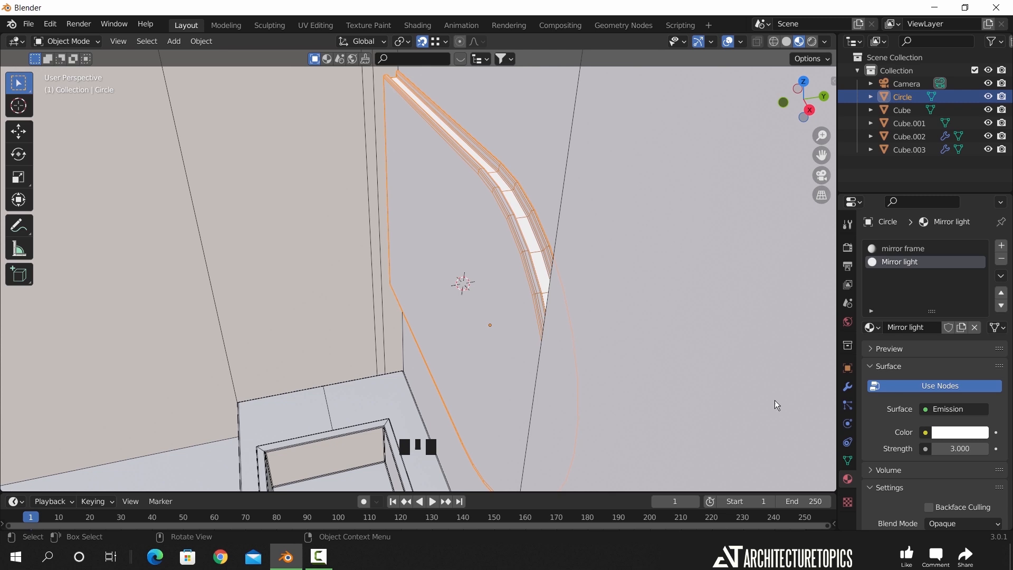
Drive the Mirror light color with a Blackbody node at a temperature of 2800
click(947, 439)
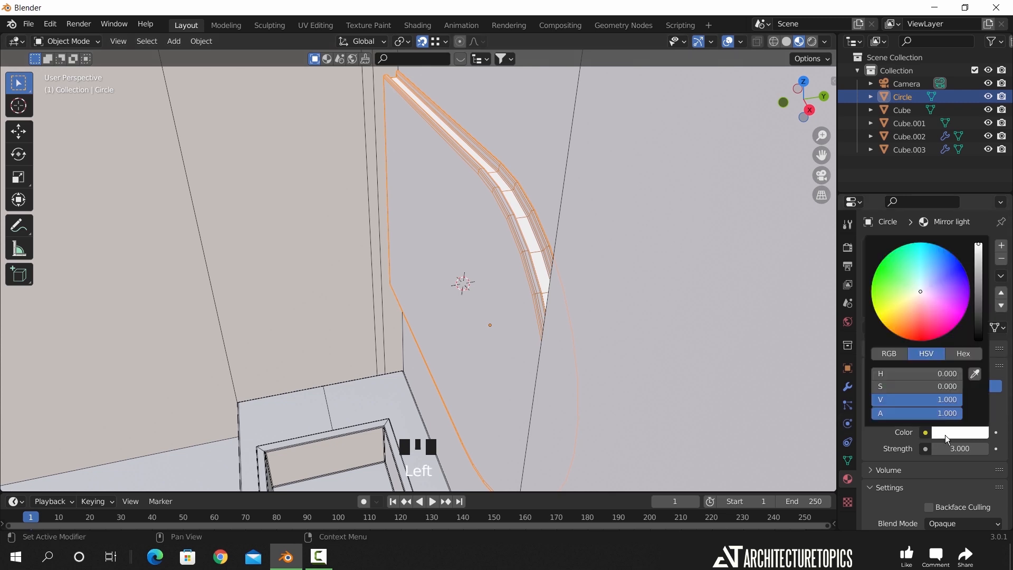
click(926, 433)
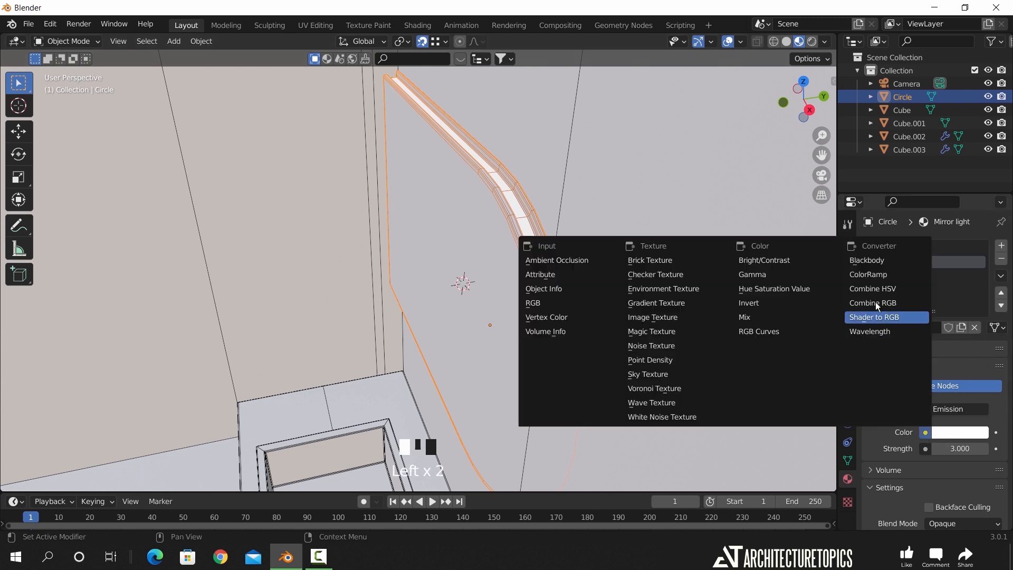
click(872, 264)
click(943, 449)
text(2800)
key(Return)
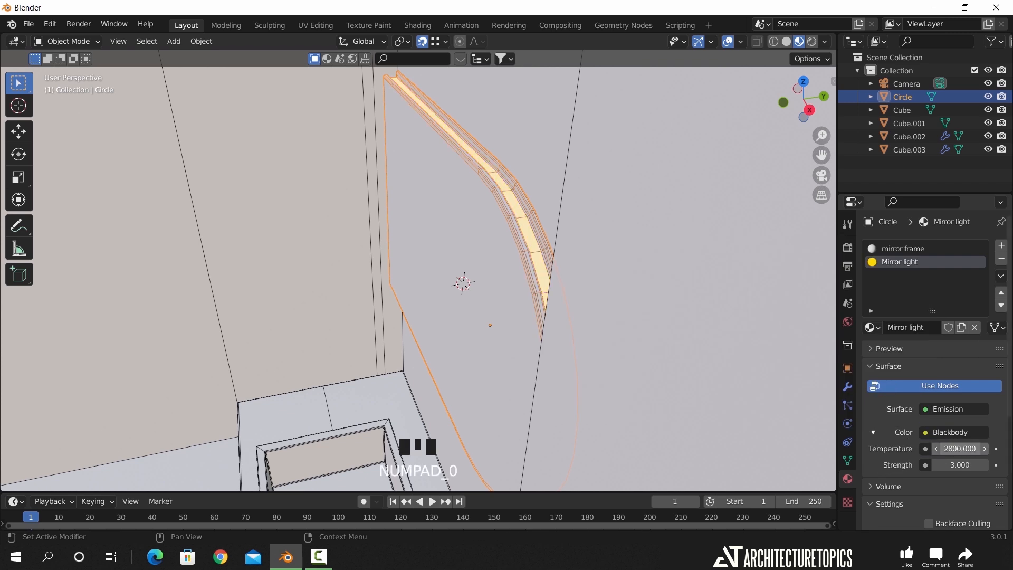
Assign a new material named "mirror" to the panel's large front face
middle_drag(521, 346, 517, 278)
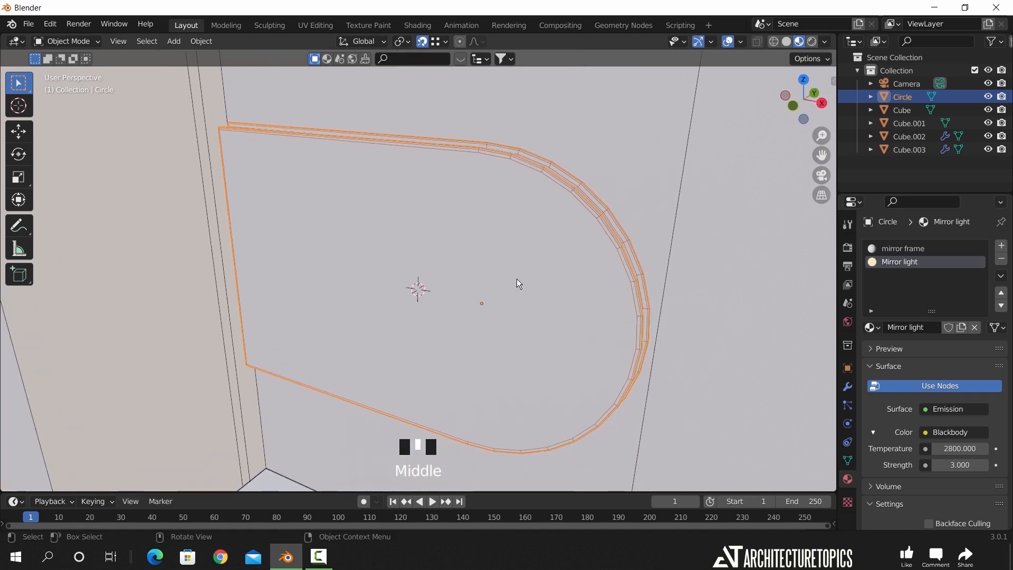
key(Tab)
click(468, 279)
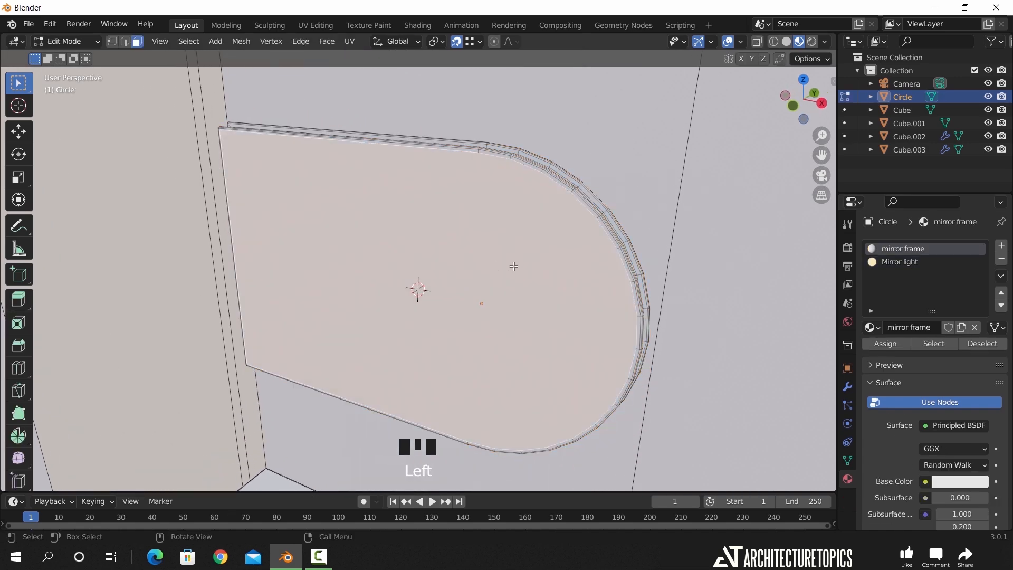
click(1001, 245)
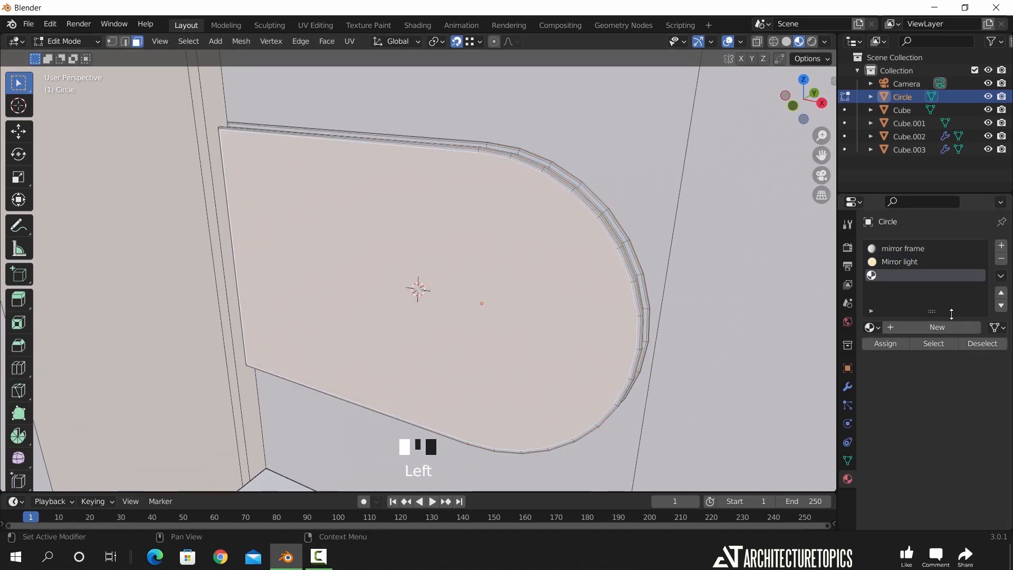
click(920, 329)
text(mirror)
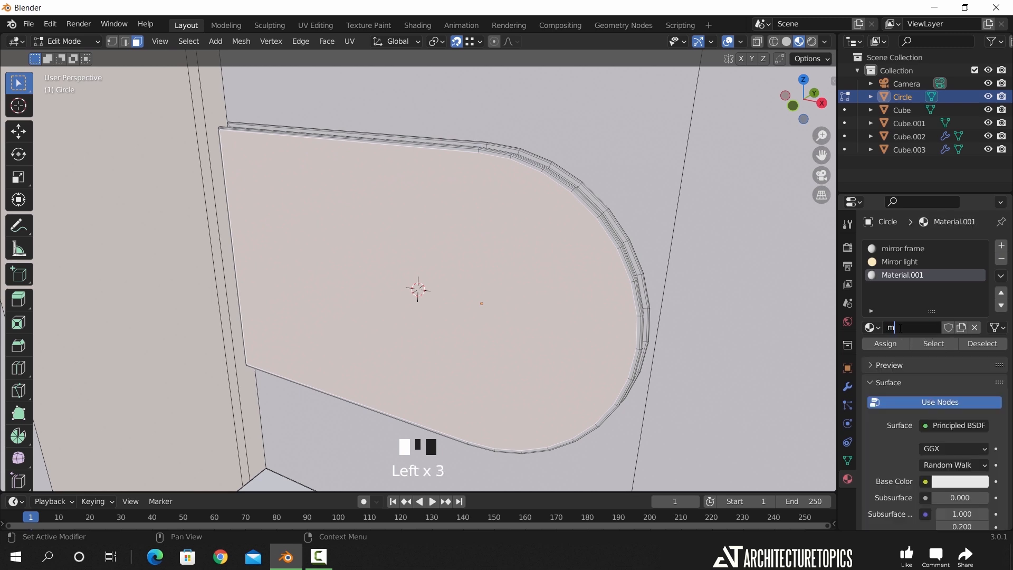
key(Return)
click(898, 339)
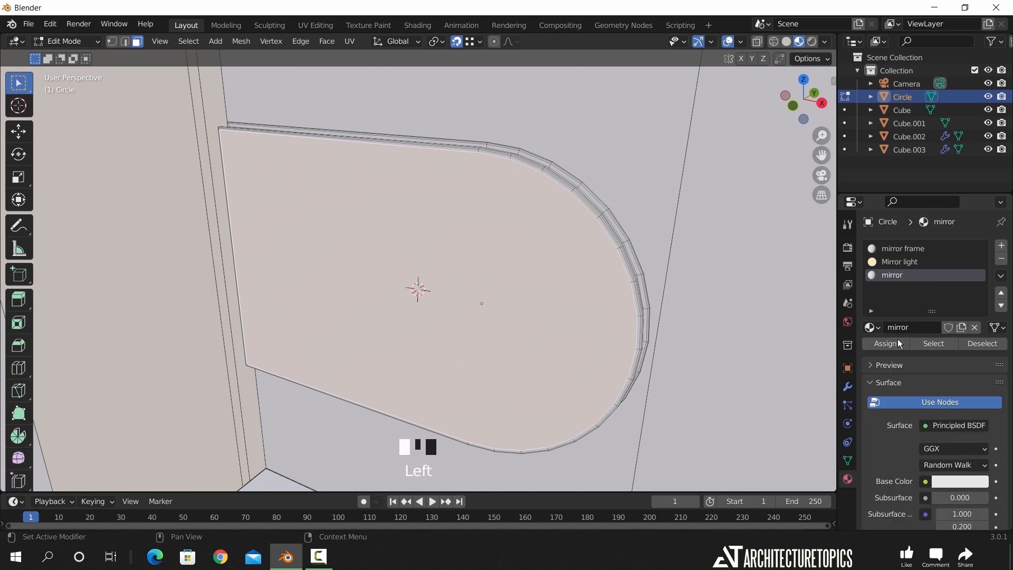
Change the mirror material's surface to Glossy BSDF with a roughness of 0
key(Tab)
click(954, 409)
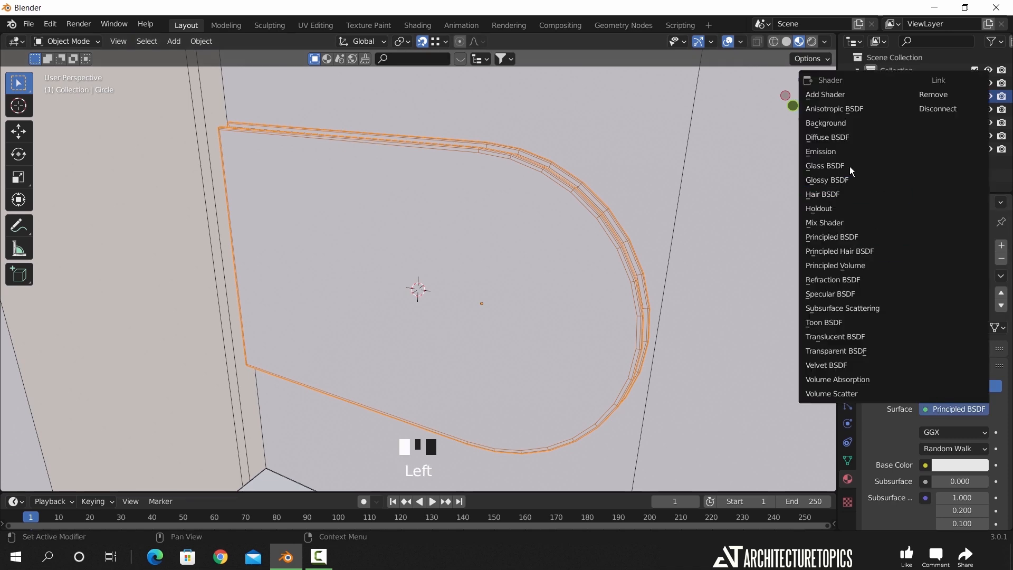
click(843, 176)
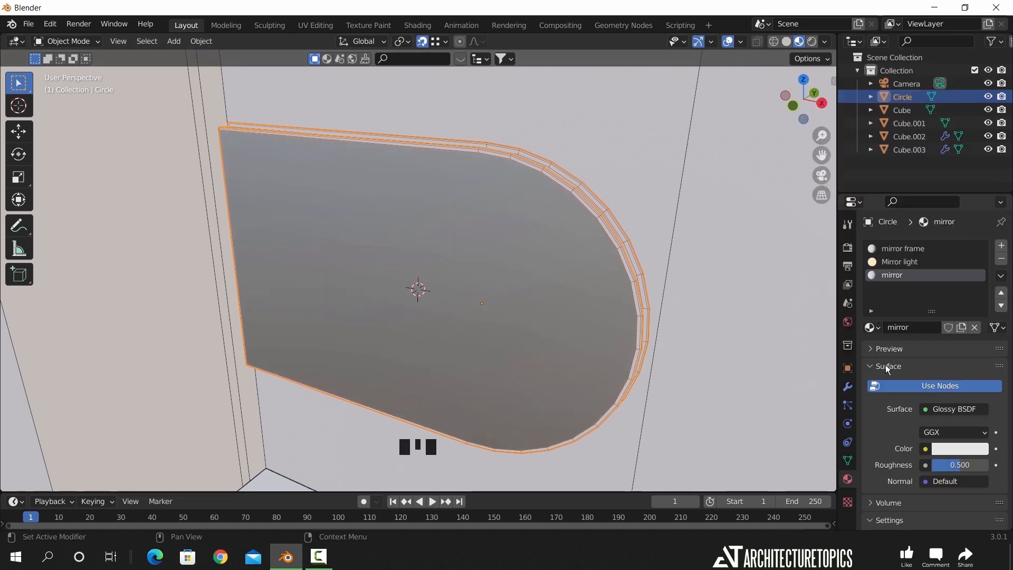
drag(960, 465, 897, 466)
From the camera view, set the render engine to Cycles and enable viewport denoising
scroll(517, 305, down, 2)
shift+middle_drag(429, 354, 504, 248)
key(KP_0)
scroll(576, 241, down, 4)
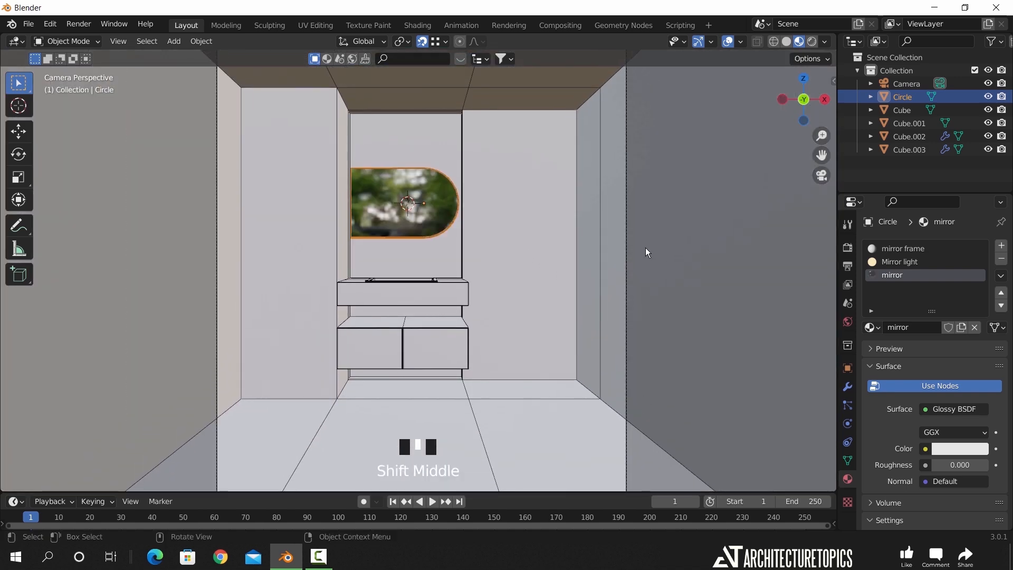
click(848, 248)
click(965, 248)
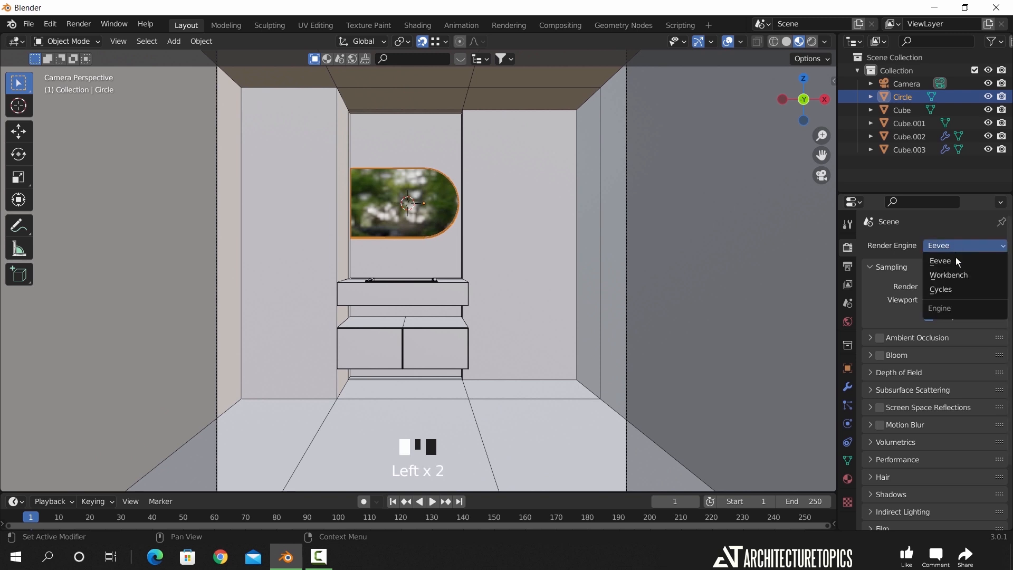
click(958, 287)
click(949, 280)
click(947, 302)
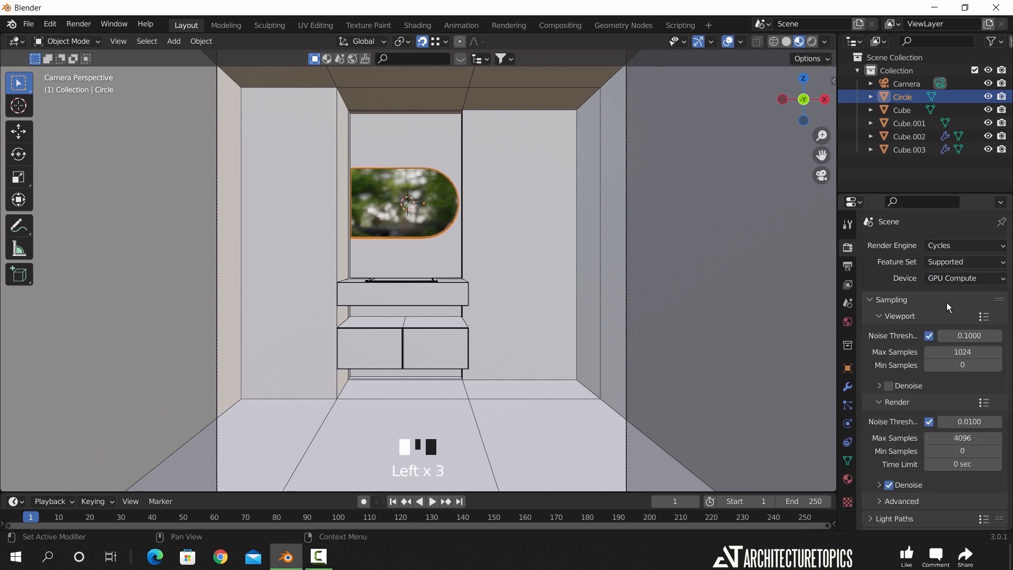
click(889, 386)
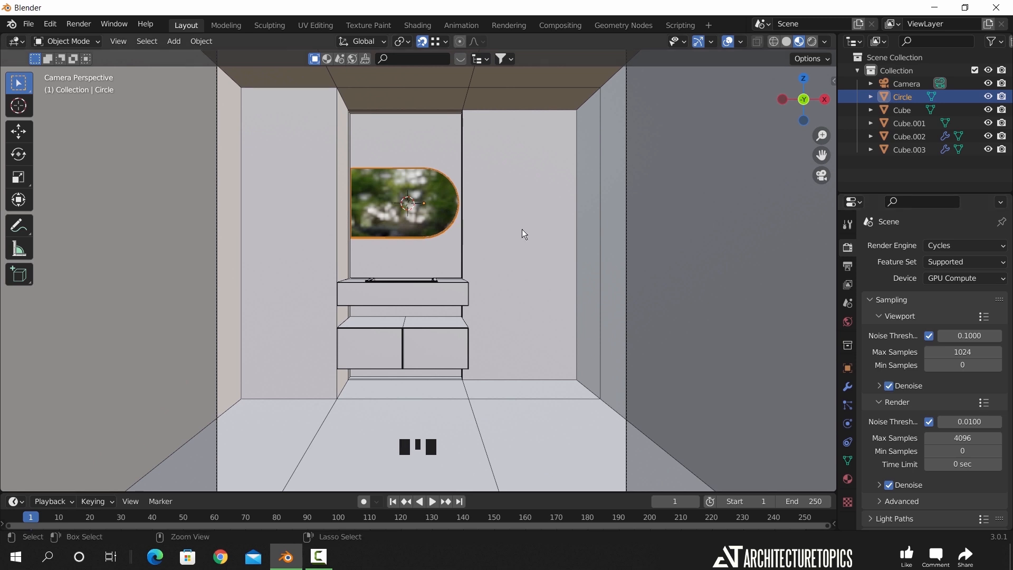
Save the project as "Bathroom 2022" in a new folder named "Tutorial" inside Blender bathroom tutorial 2022
key(ctrl+s)
click(333, 105)
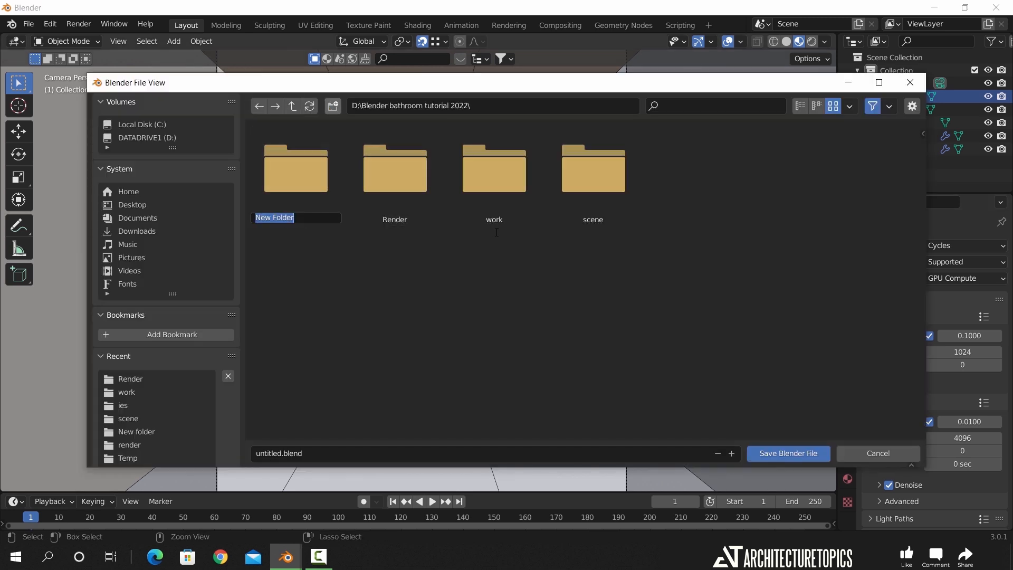
text(Tutorial)
key(Return)
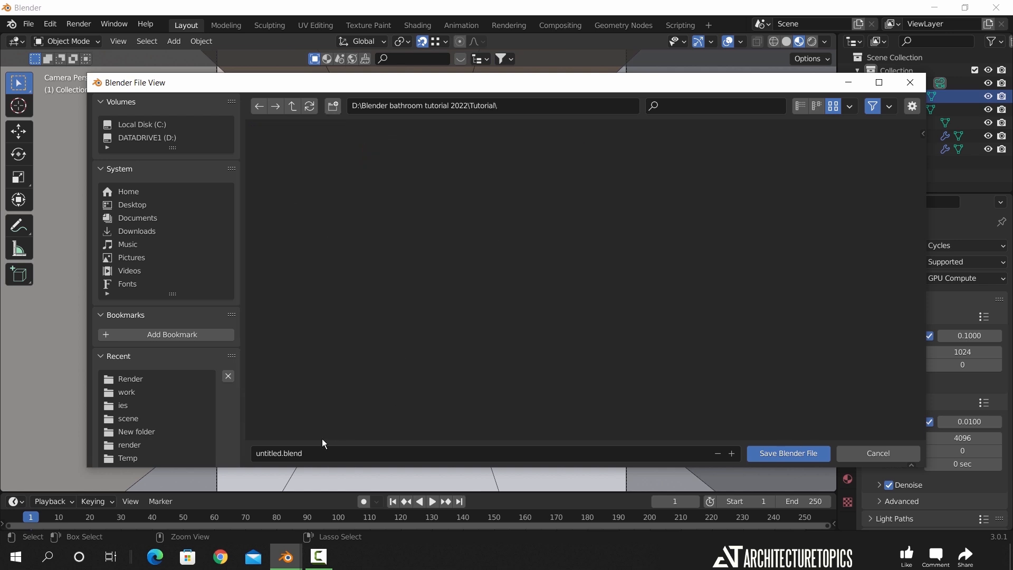
click(311, 454)
text(Bath)
click(755, 452)
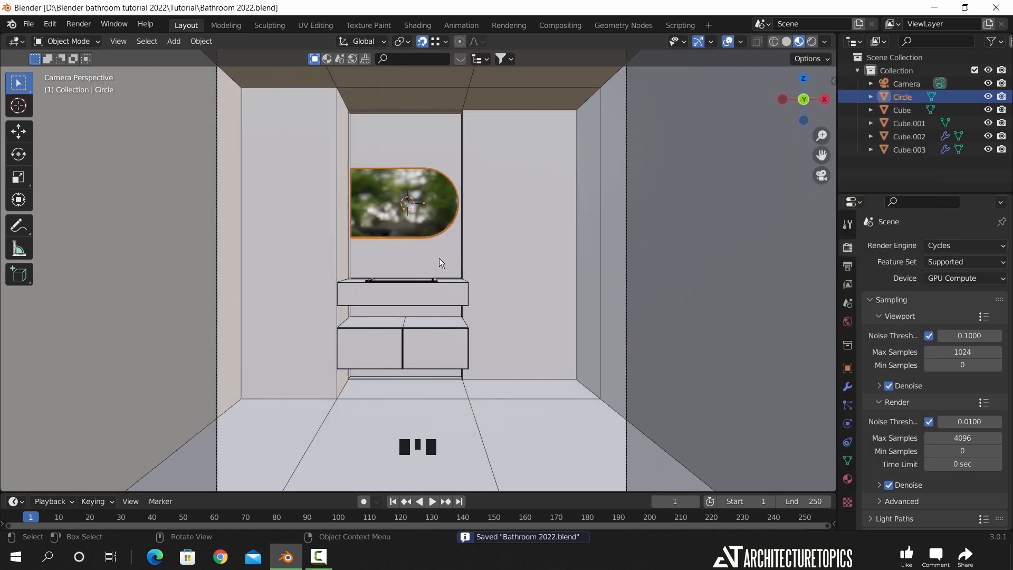
Enable the render region in the output settings and preview the camera view in rendered shading
scroll(439, 259, down, 2)
shift+middle_drag(604, 251, 805, 254)
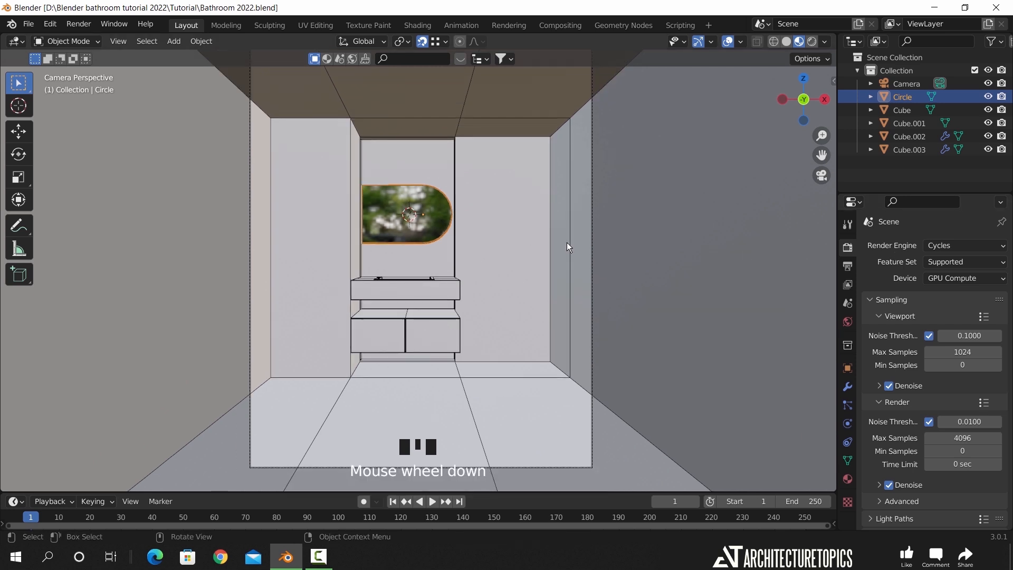
click(849, 265)
click(936, 338)
click(848, 247)
key(z)
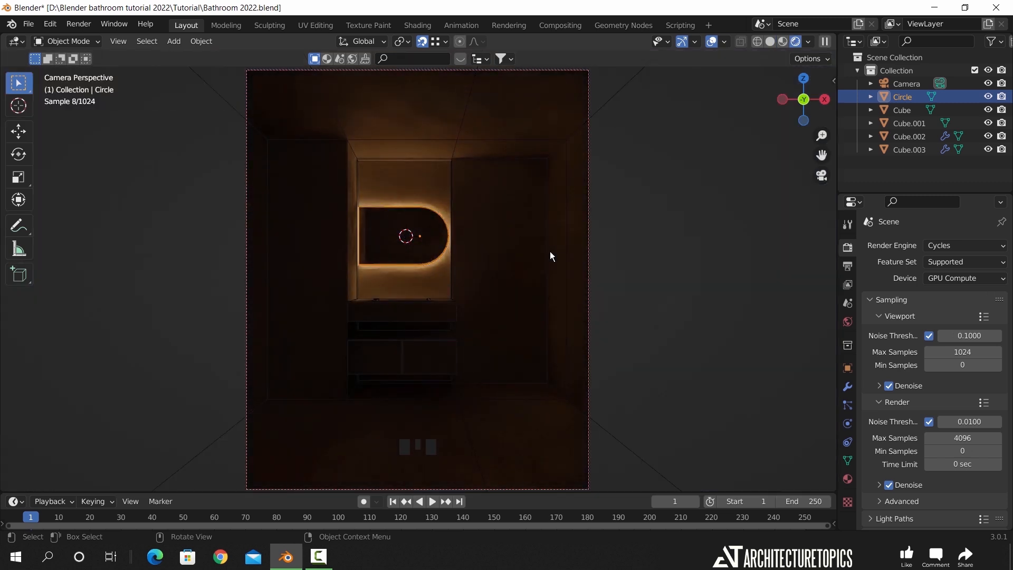
Turn off the wireframe overlay and return the viewport to solid shading
click(724, 42)
click(646, 260)
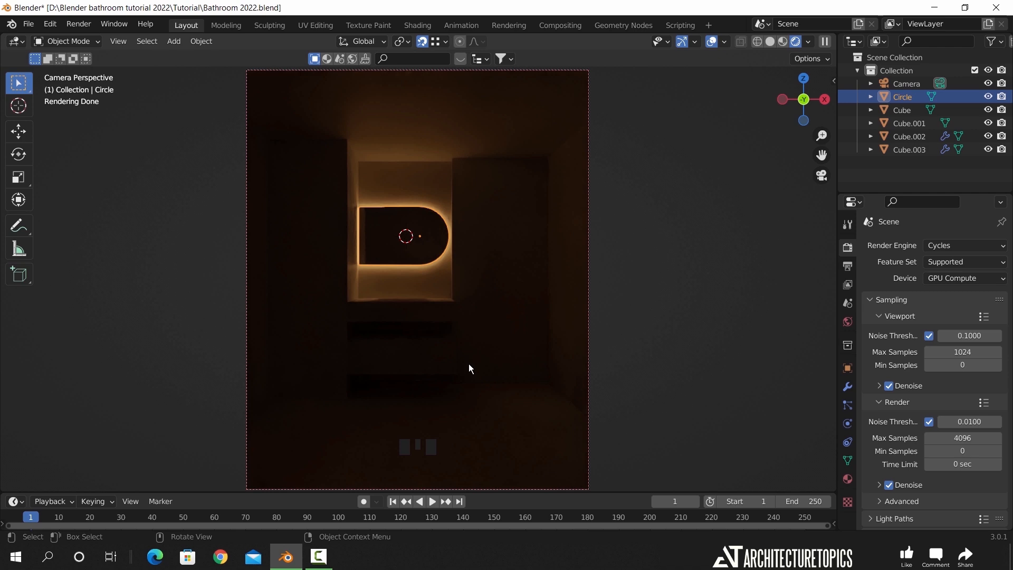
key(z)
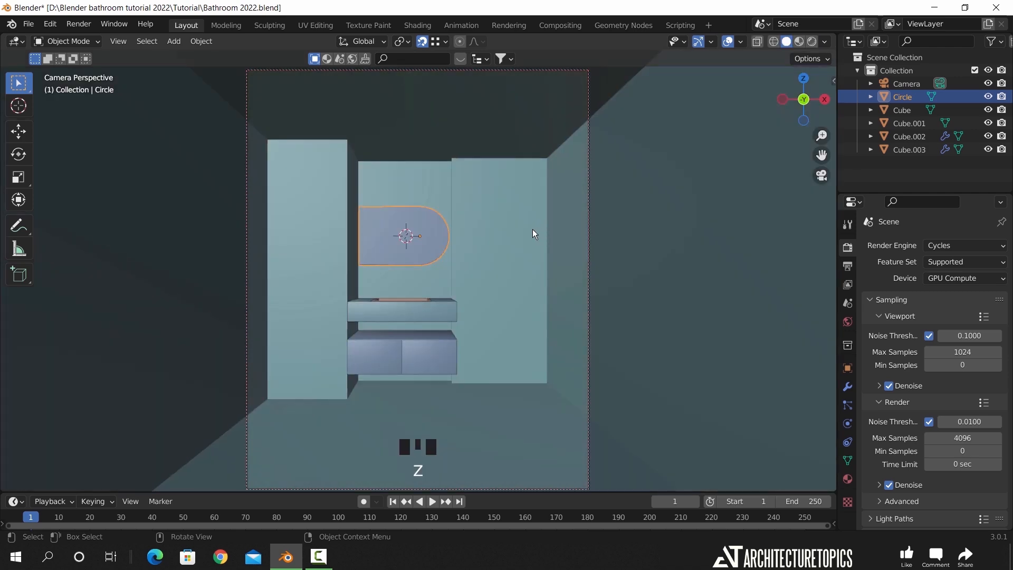
Add an area light beside the mirror's rounded end, above the counter
scroll(518, 273, up, 4)
shift+middle_drag(517, 274, 494, 277)
key(shift+a)
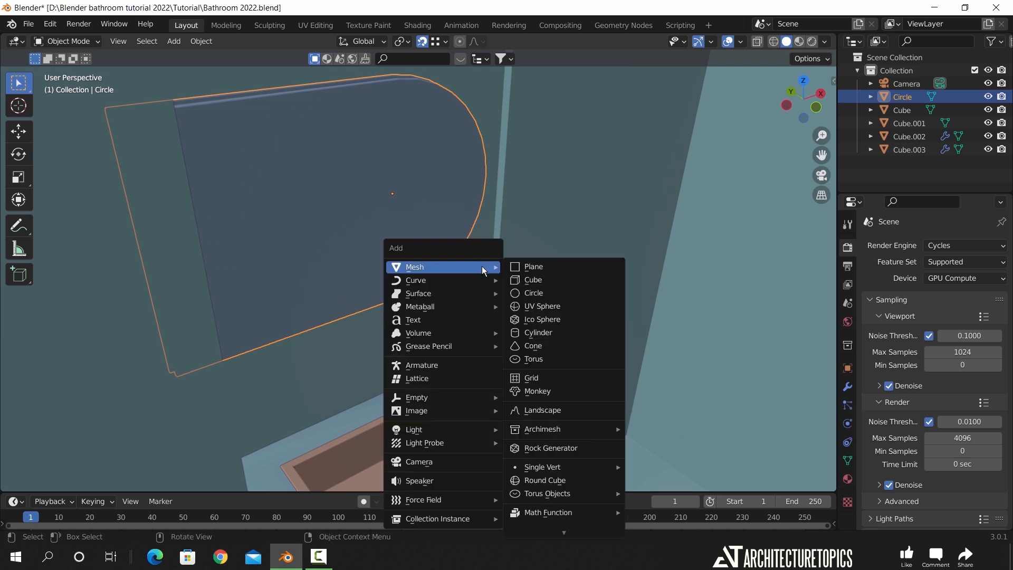
mouse_move(460, 419)
click(541, 470)
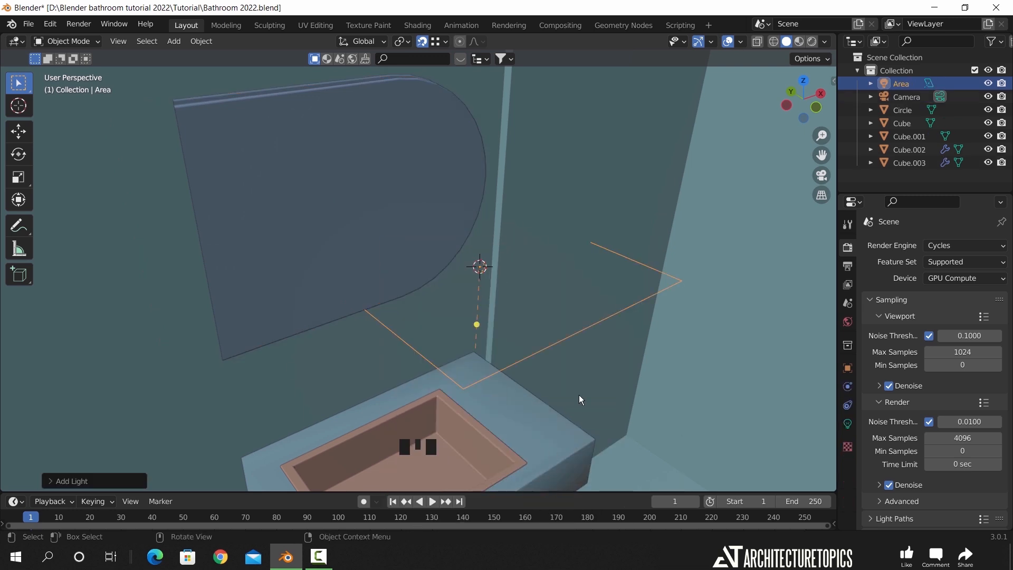
Move the area light out to the Scene Collection and rename the original collection "Modeling"
drag(900, 83, 899, 59)
click(858, 71)
click(889, 71)
double_click(890, 70)
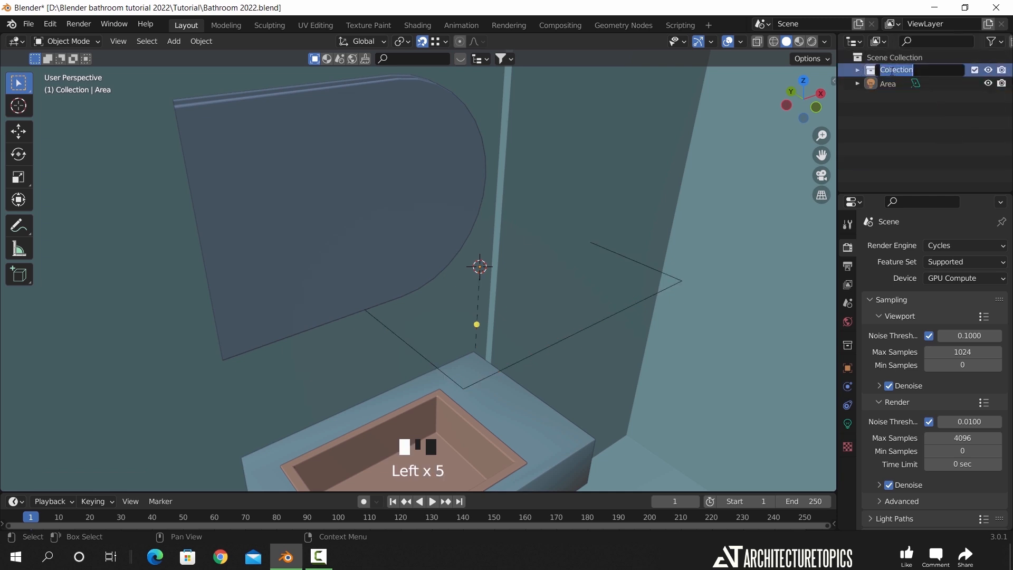
text(Modeling)
key(Return)
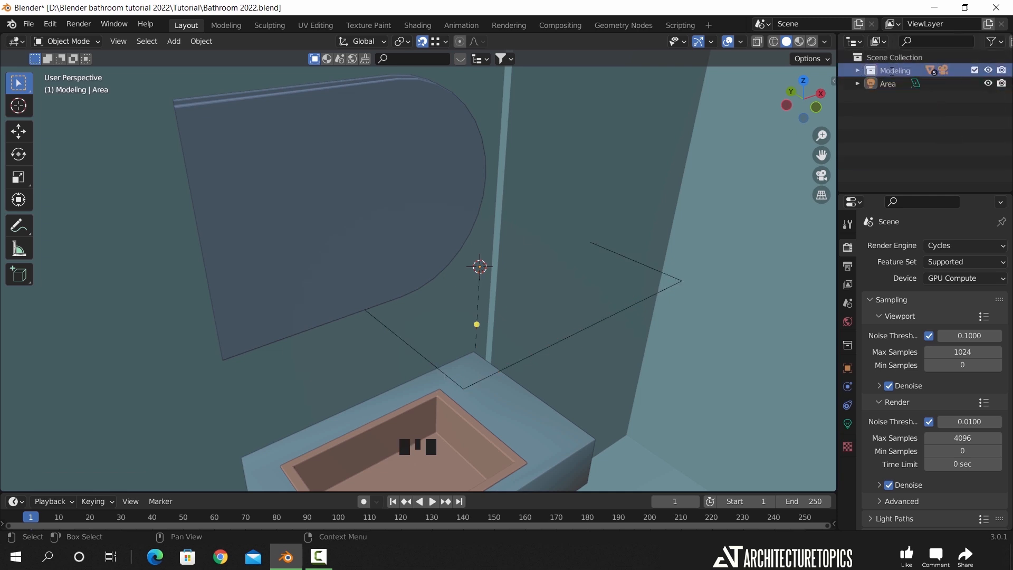
Create a new collection named "Lights" under the Scene Collection and place the area light in it
ctrl+click(892, 71)
right_click(891, 56)
click(891, 56)
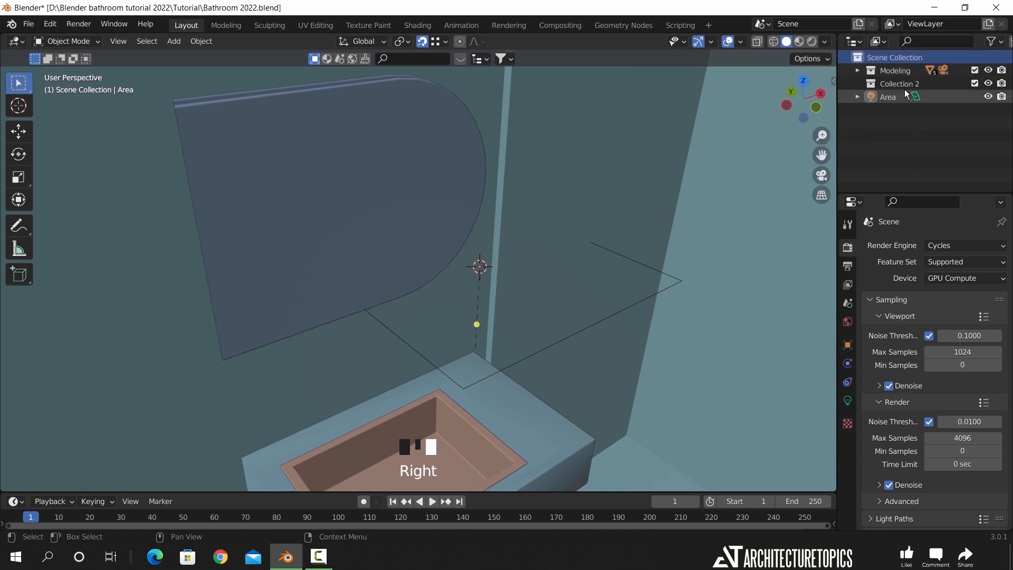
double_click(897, 83)
text(Lig)
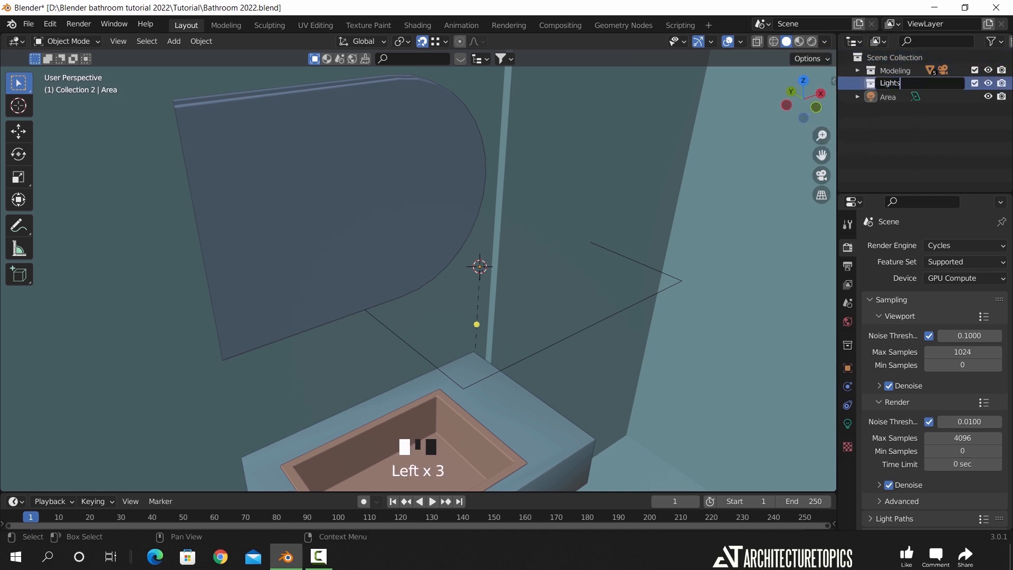
text(hts)
key(Return)
click(897, 97)
drag(898, 97, 884, 83)
click(857, 83)
Scale the area light down and rotate it -90° about the Y axis
key(s)
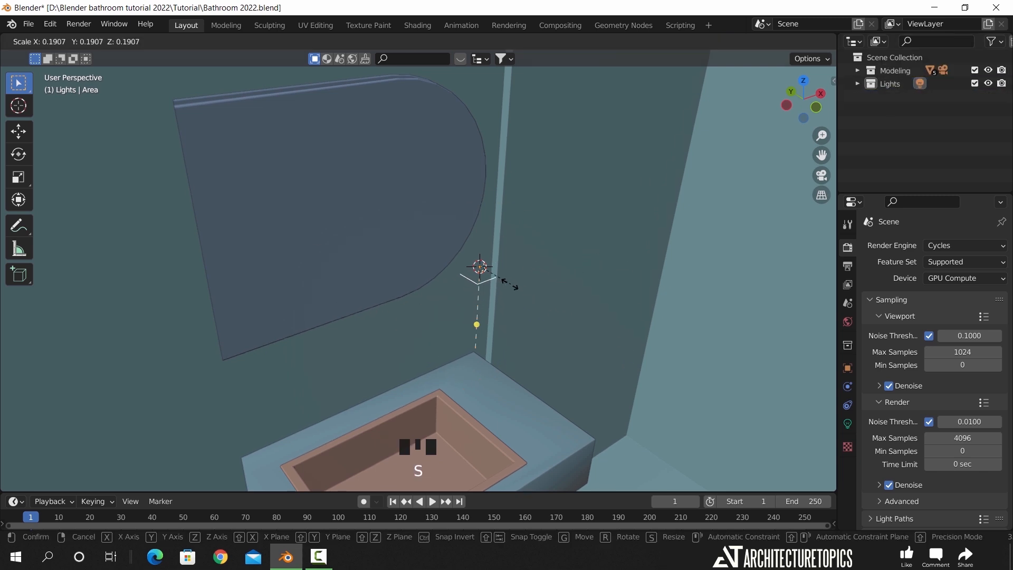
click(562, 293)
key(r)
key(y)
text(-90)
key(Return)
In the top wireframe view, shrink the area light further and move it just past the end of the mirror niche
key(KP_7)
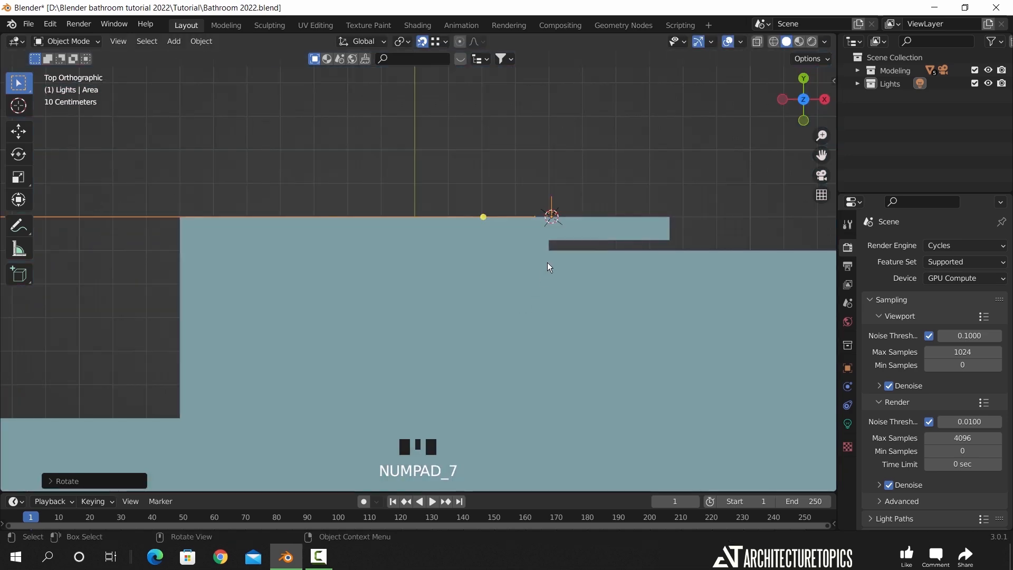
key(shift+z)
shift+middle_drag(547, 262, 528, 229)
scroll(528, 229, up, 6)
shift+middle_drag(627, 253, 644, 242)
key(s)
key(g)
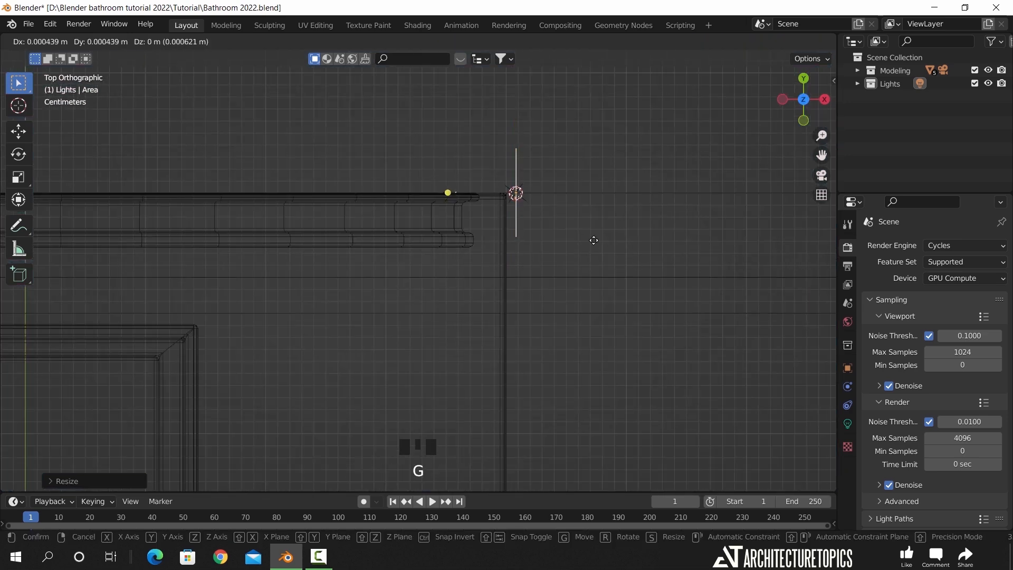
click(628, 285)
key(g)
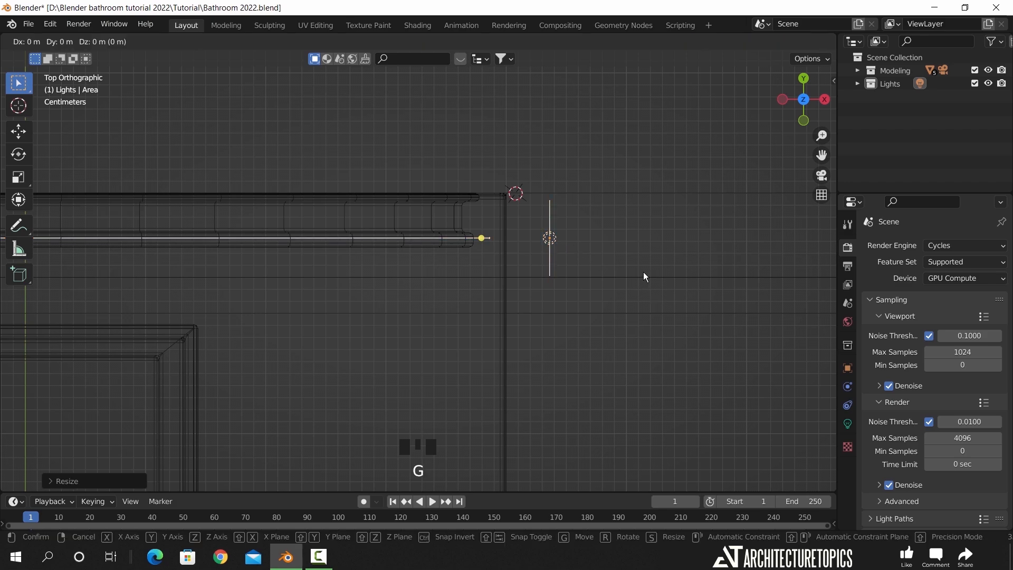
click(637, 246)
In the front view, stretch the area light along Z to nearly the full height of the room
key(KP_1)
scroll(636, 246, down, 15)
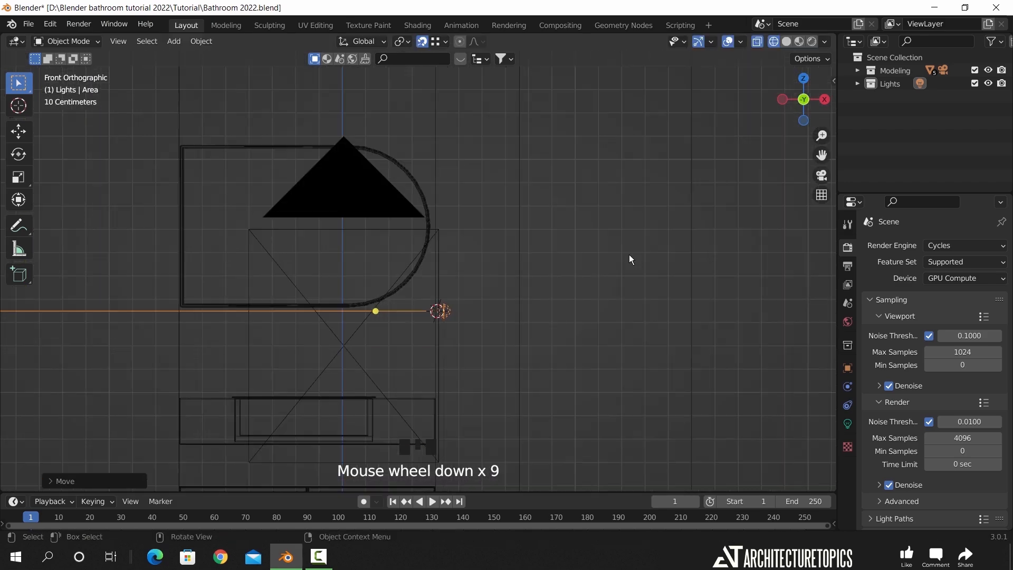
key(s)
key(z)
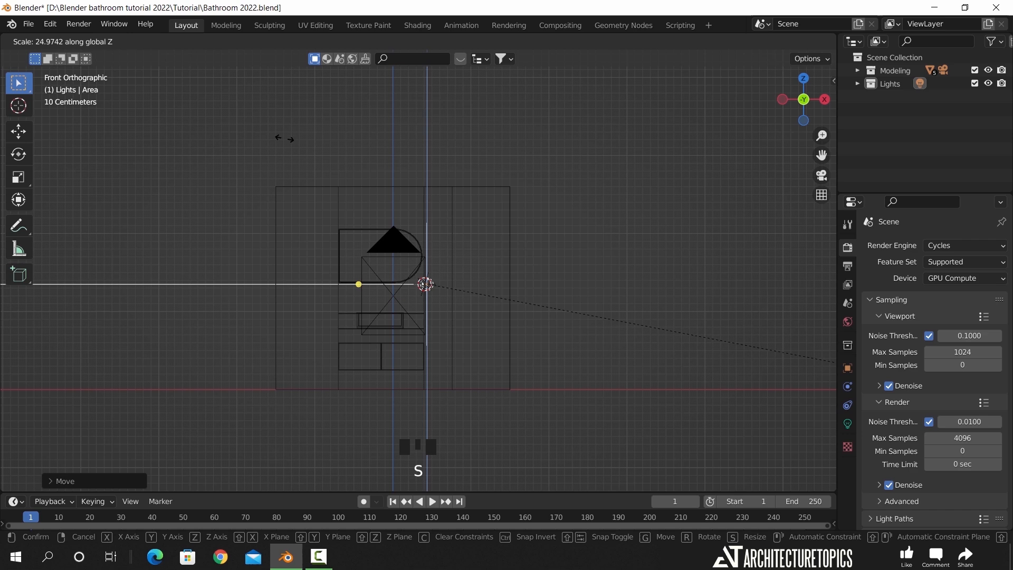
click(131, 259)
key(s)
key(z)
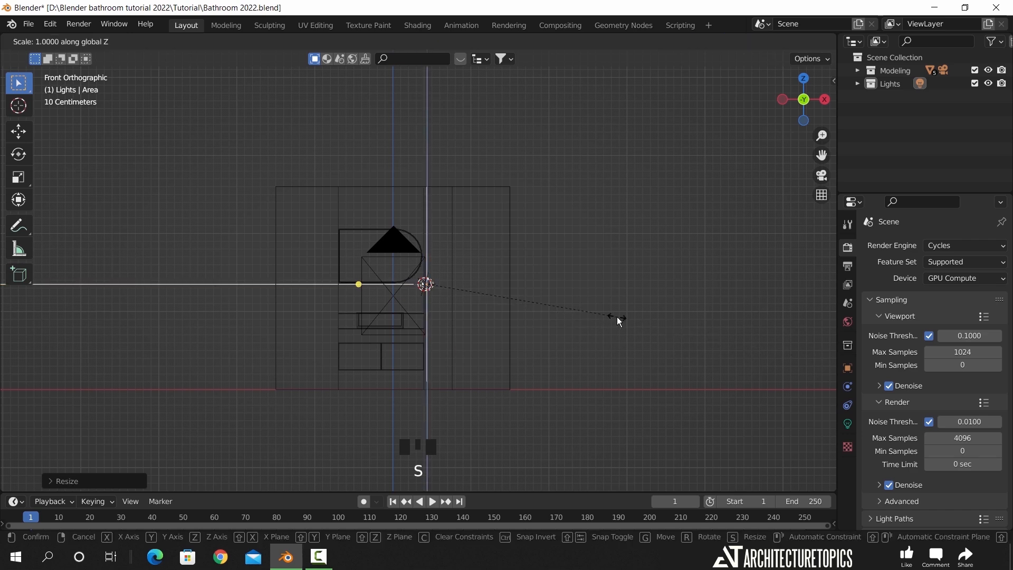
click(582, 273)
Adjust the light strip's vertical position and Z length to fit between floor and ceiling
key(g)
key(z)
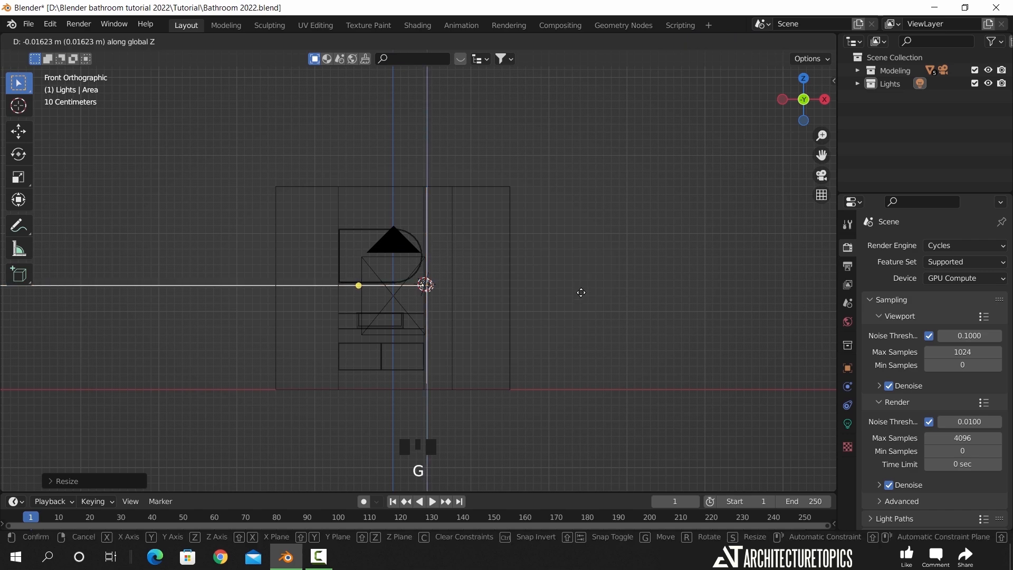
click(582, 309)
key(g)
key(z)
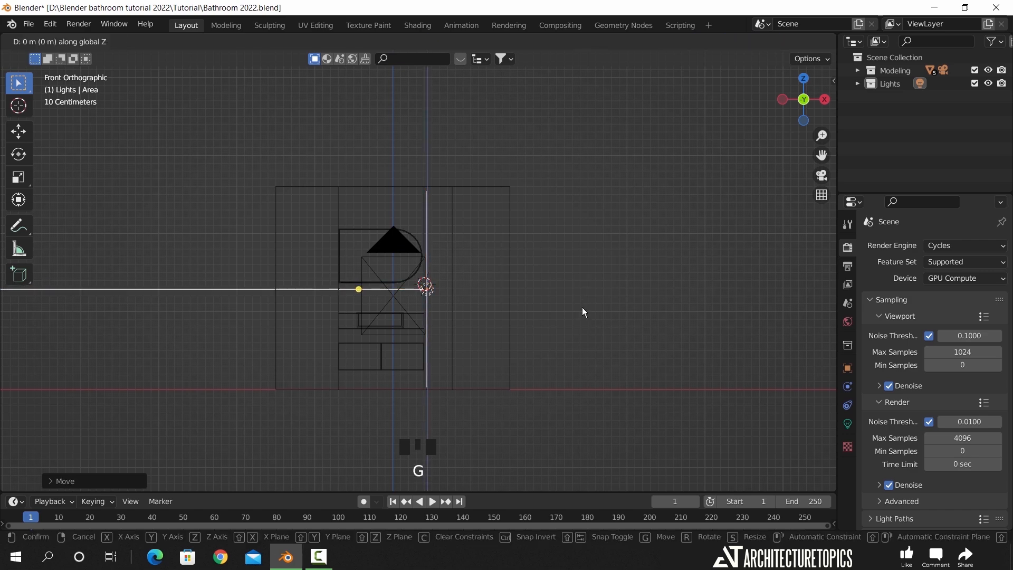
click(584, 299)
key(s)
key(z)
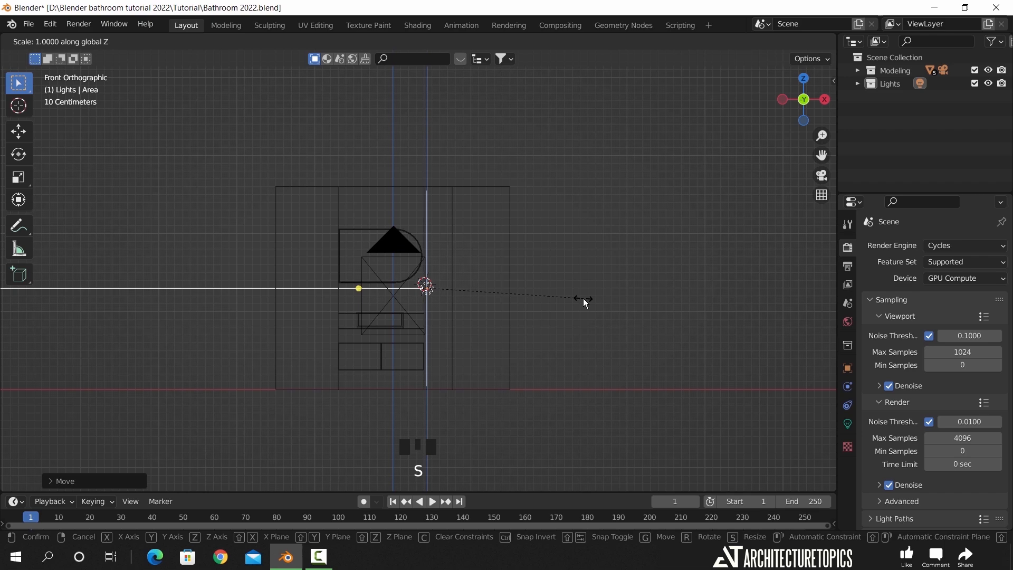
click(617, 306)
Move the light strip about 0.1 m along X, away from the mirror into the gap behind the side wall
scroll(557, 261, up, 2)
key(g)
key(x)
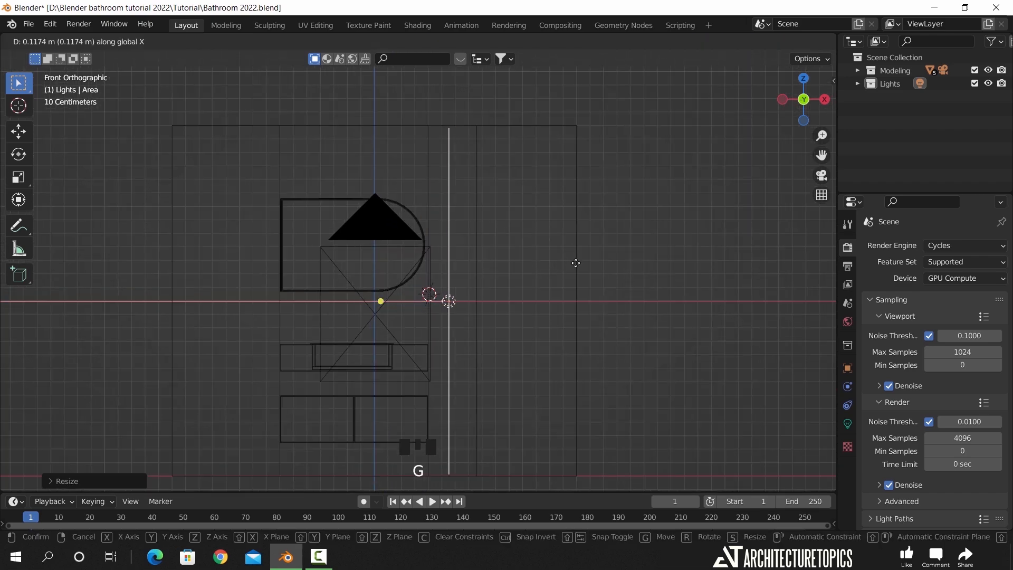
click(571, 269)
Enable nodes on the area light and drive its color with a Blackbody node at a temperature of 2800
middle_drag(439, 238, 507, 287)
click(848, 424)
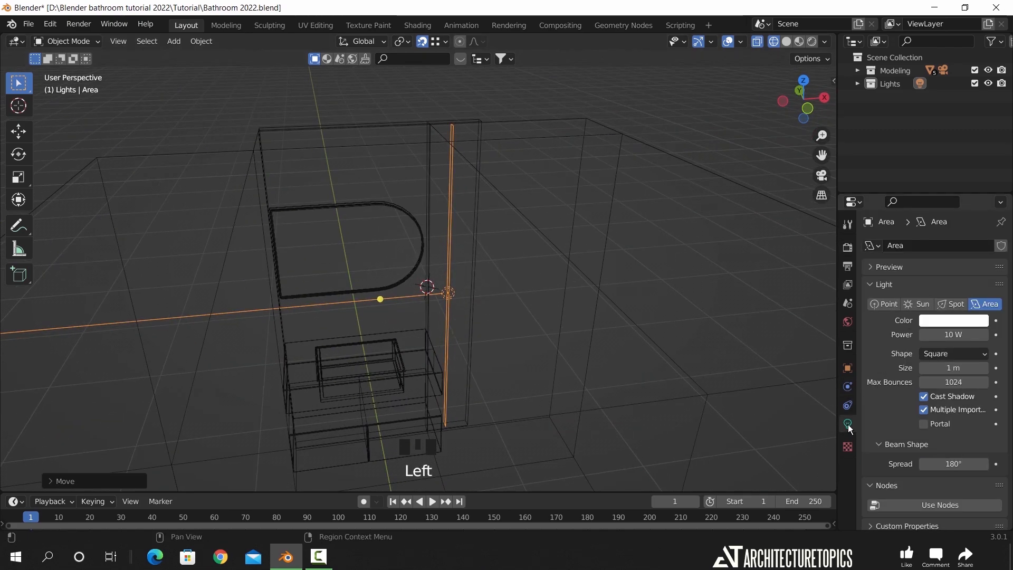
scroll(897, 387, down, 3)
click(938, 497)
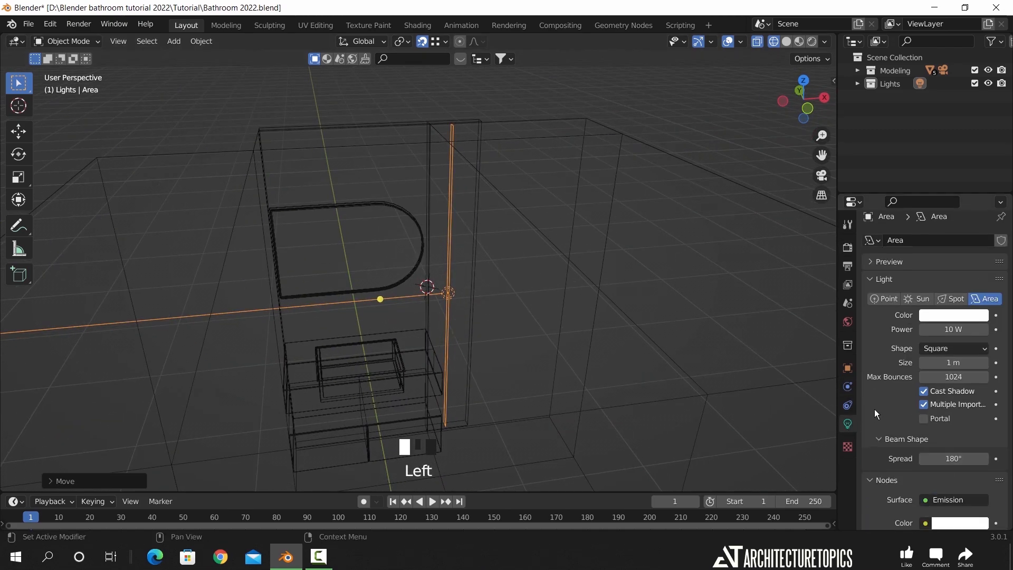
scroll(897, 448, down, 5)
click(926, 484)
click(867, 312)
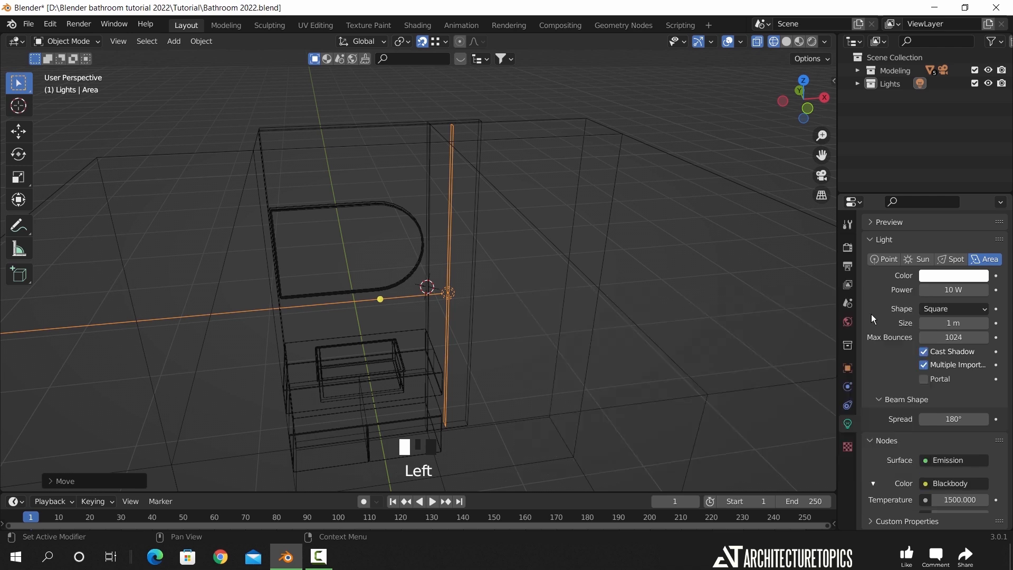
click(957, 500)
text(2800)
key(Return)
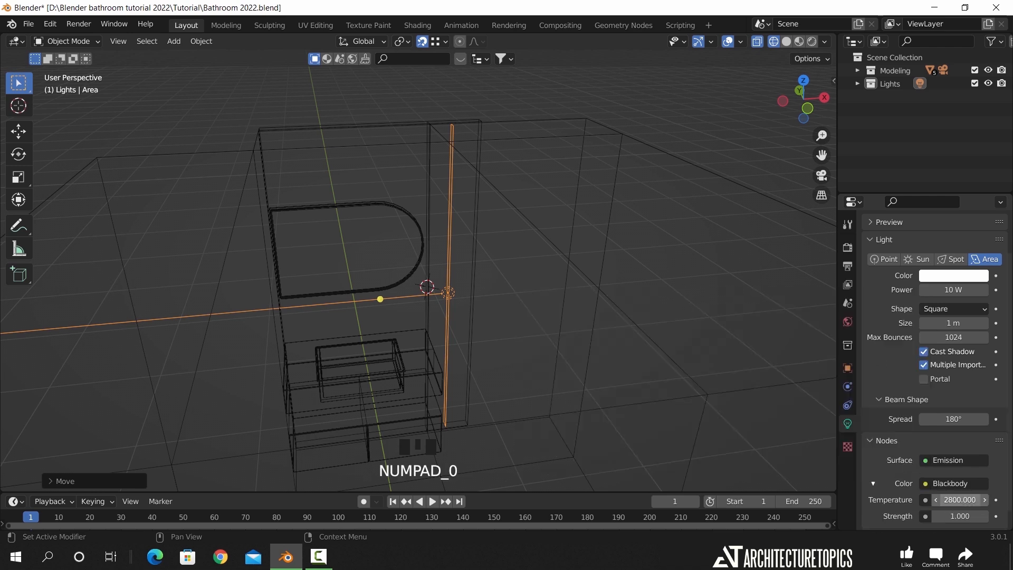
Set the area light's node strength to 2 and power to 2 W, and render the camera view
click(956, 516)
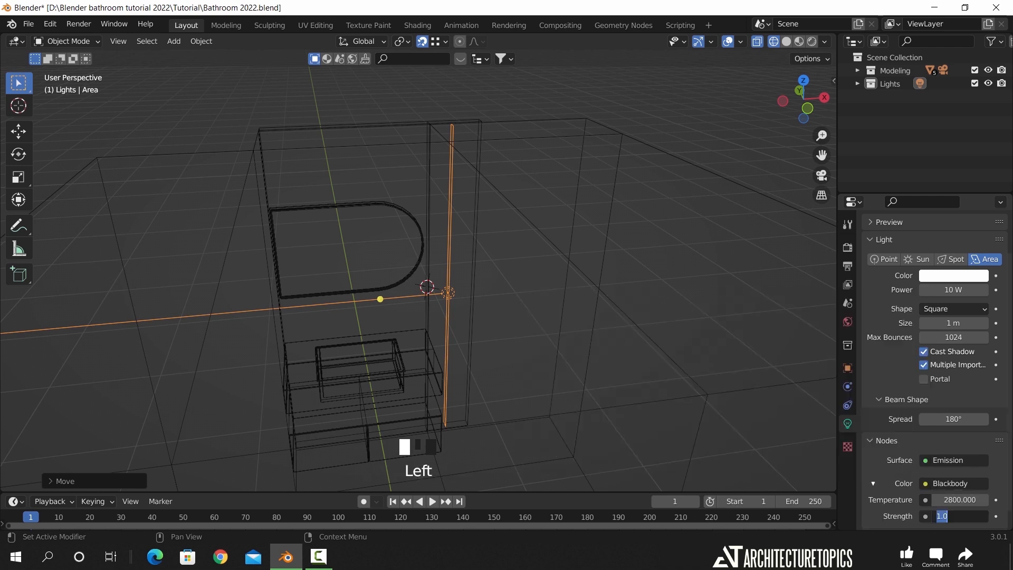
click(945, 289)
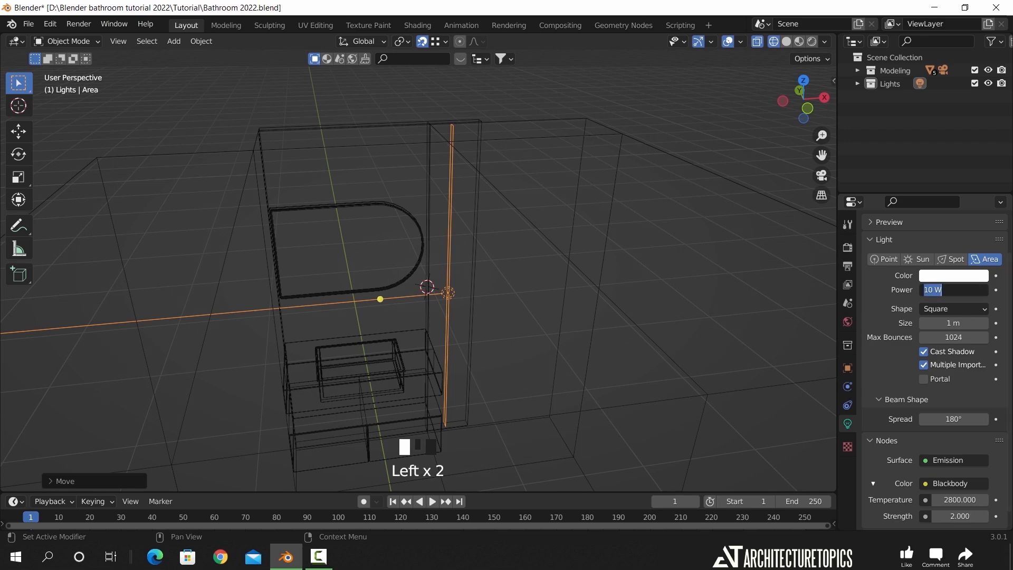
key(Return)
key(KP_0)
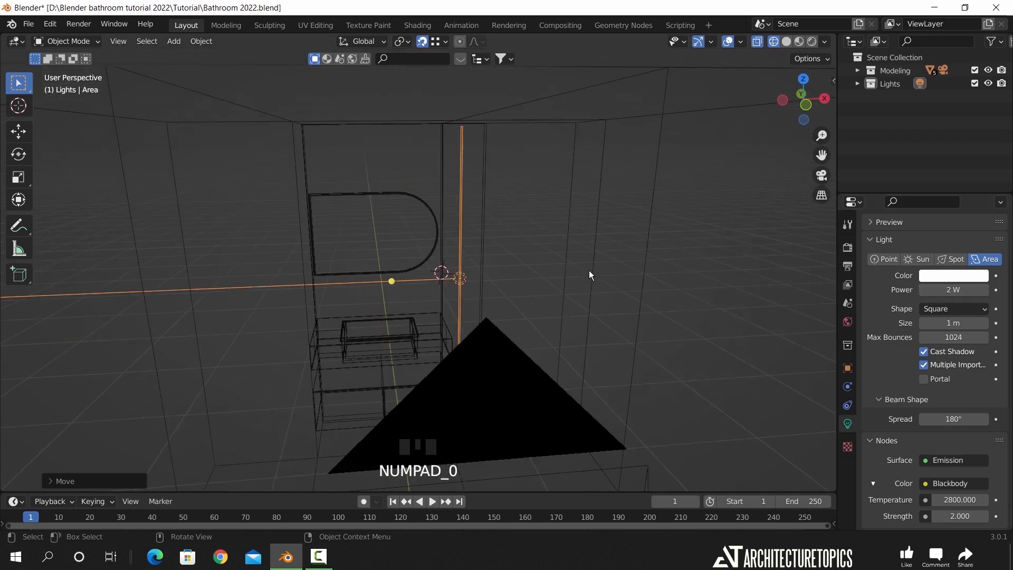
key(z)
click(560, 253)
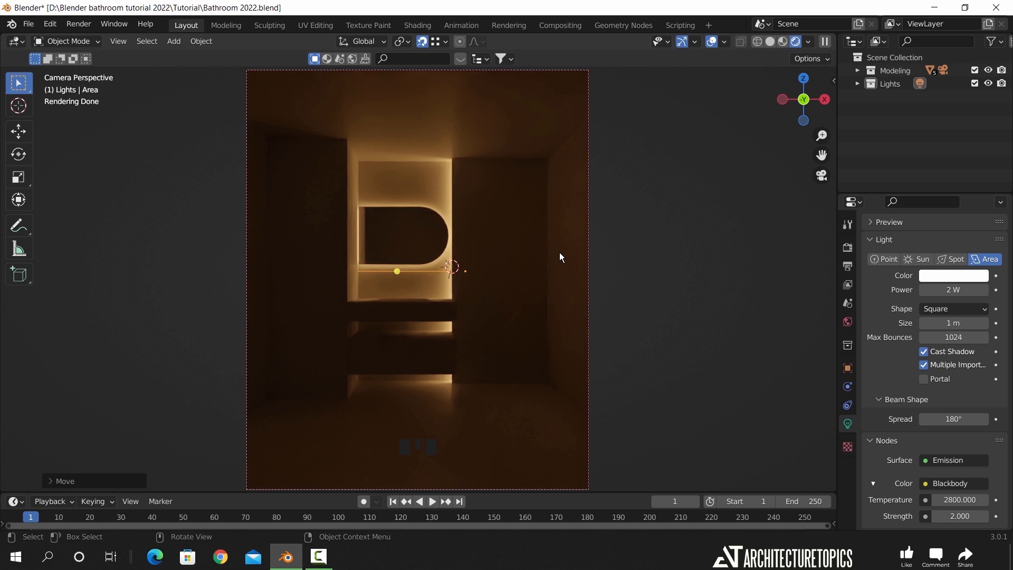
Return to solid shading and add a point light to the Lights collection, at the top of the wall beside the niche, opposite the tall block
key(z)
click(701, 251)
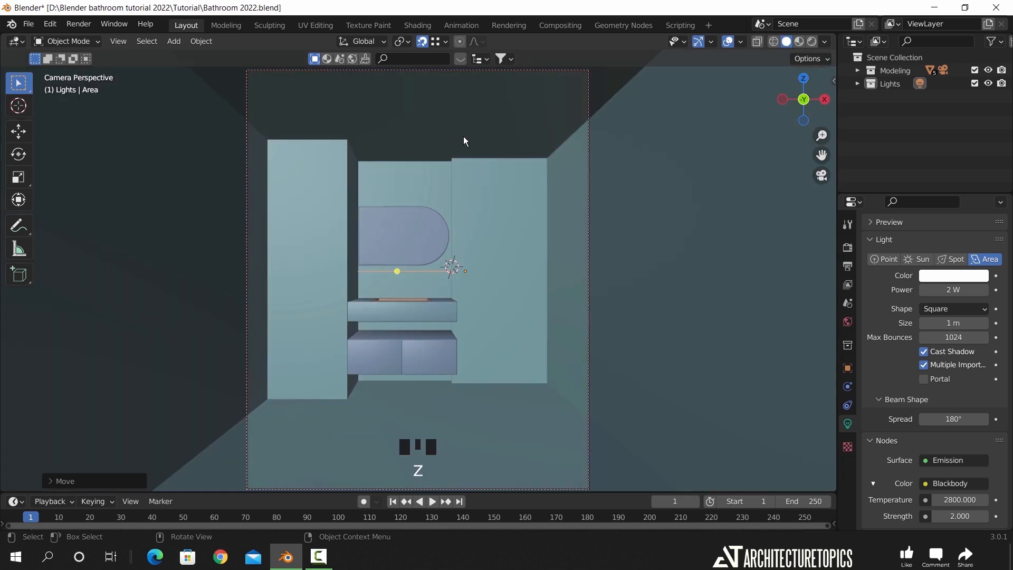
click(891, 84)
shift+right_click(508, 158)
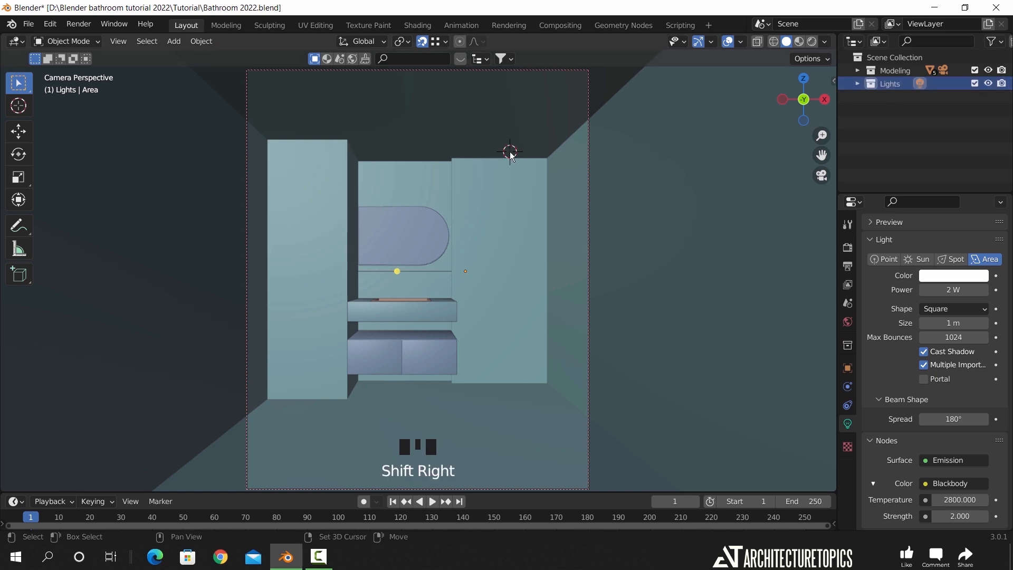
key(shift+a)
mouse_move(474, 212)
click(564, 212)
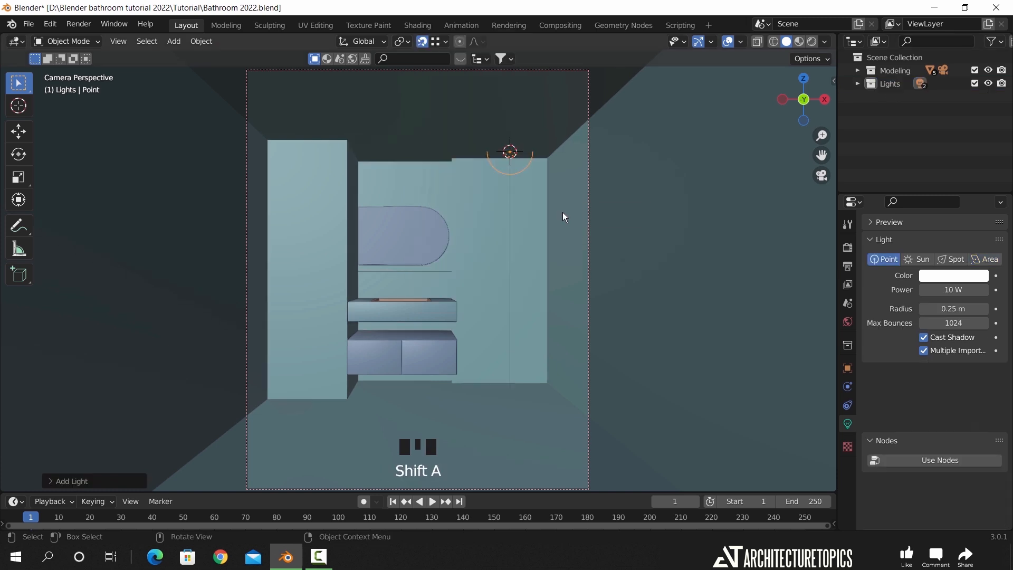
Shift the point light slightly along X towards the niche and lower it along Z just below the ceiling, using rendered shading
key(g)
key(x)
click(591, 193)
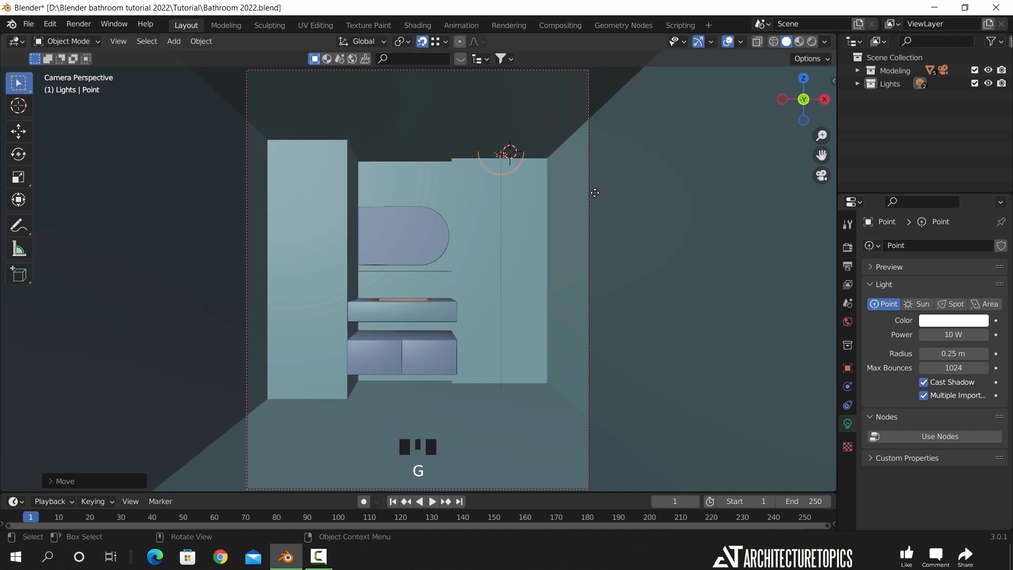
key(z)
click(579, 166)
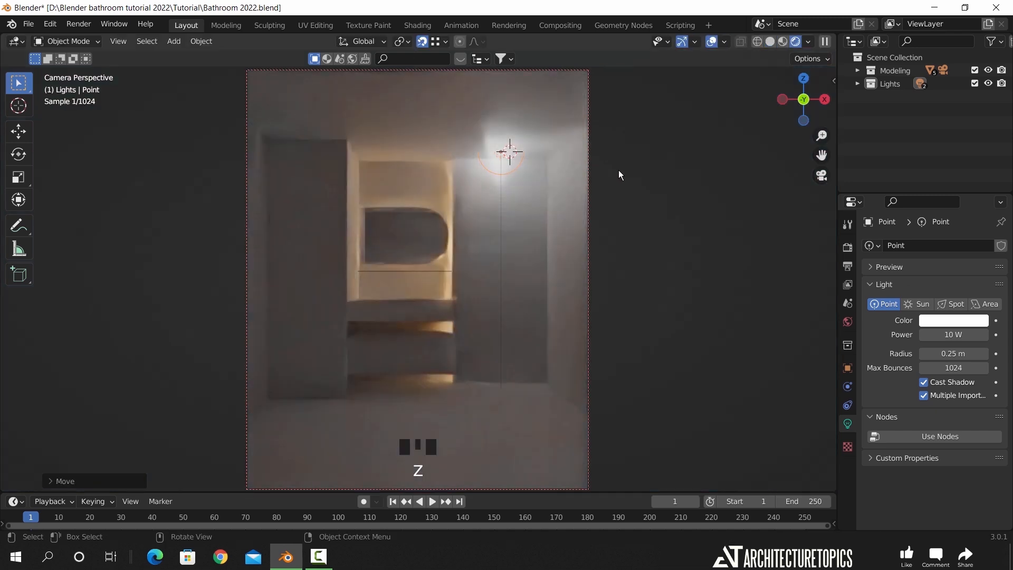
key(g)
key(z)
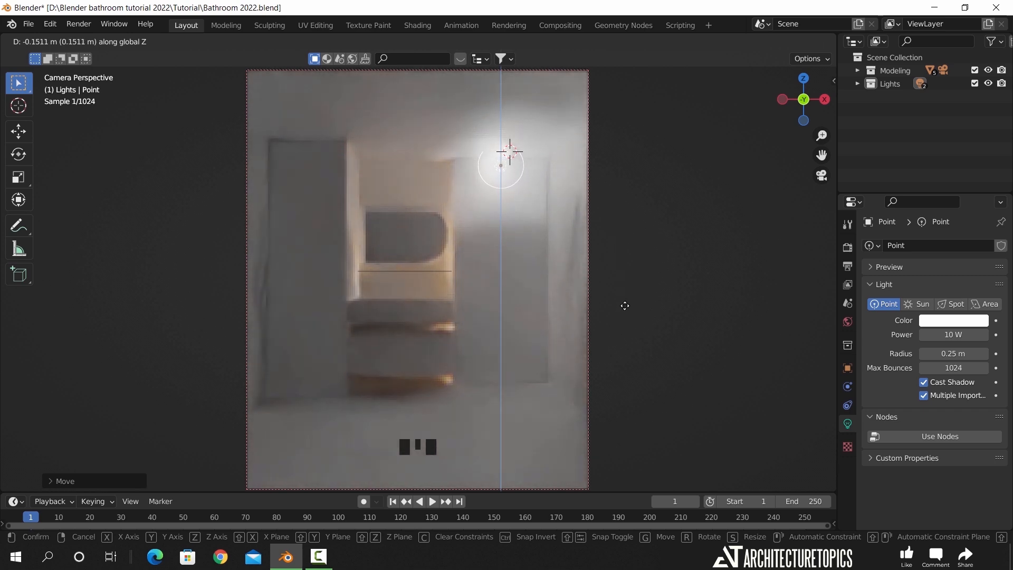
click(623, 287)
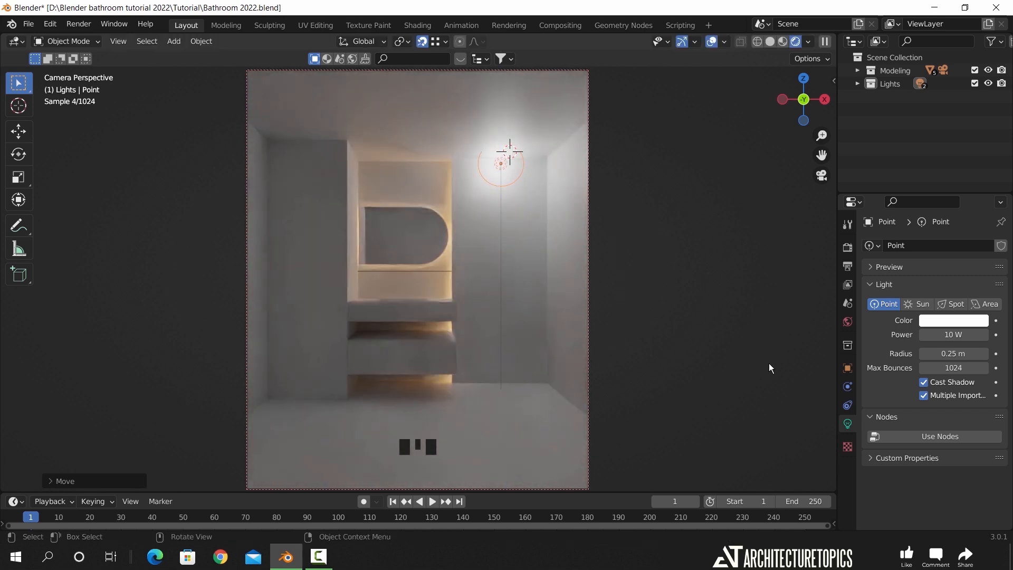
Enable nodes on the point light and drive its strength with an IES Texture using the external file Real-IES_bold.ies
click(922, 438)
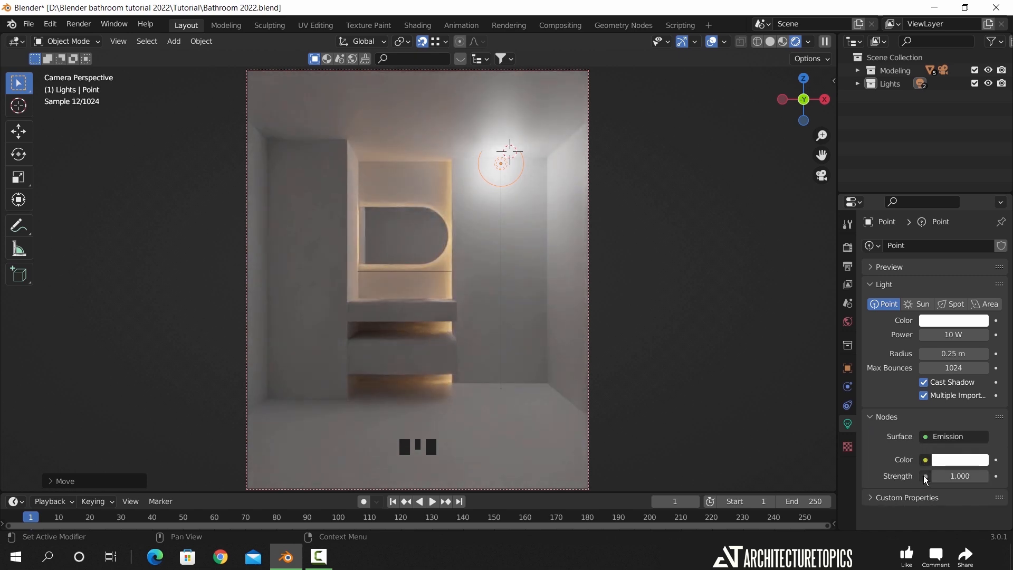
click(926, 476)
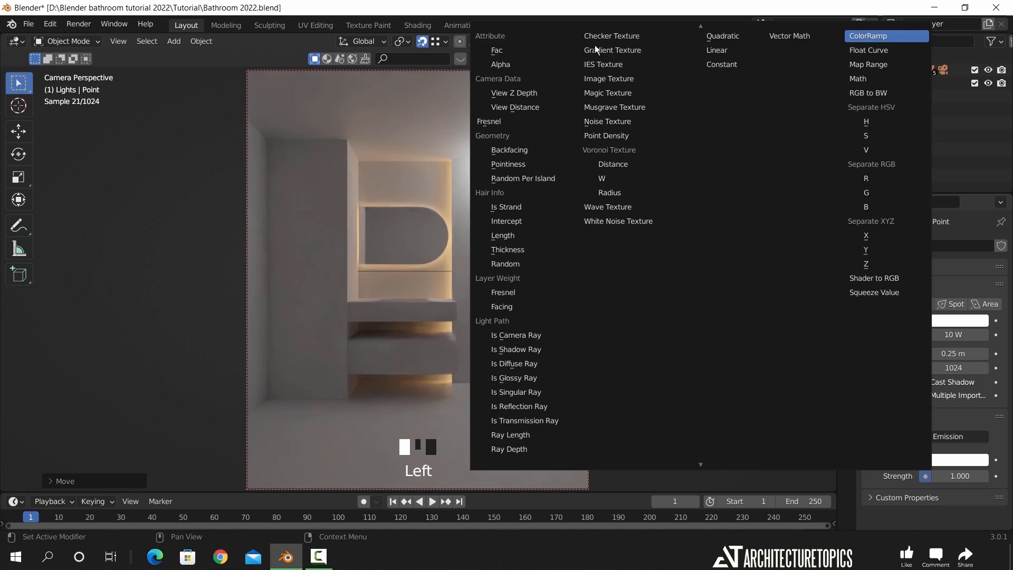
click(638, 62)
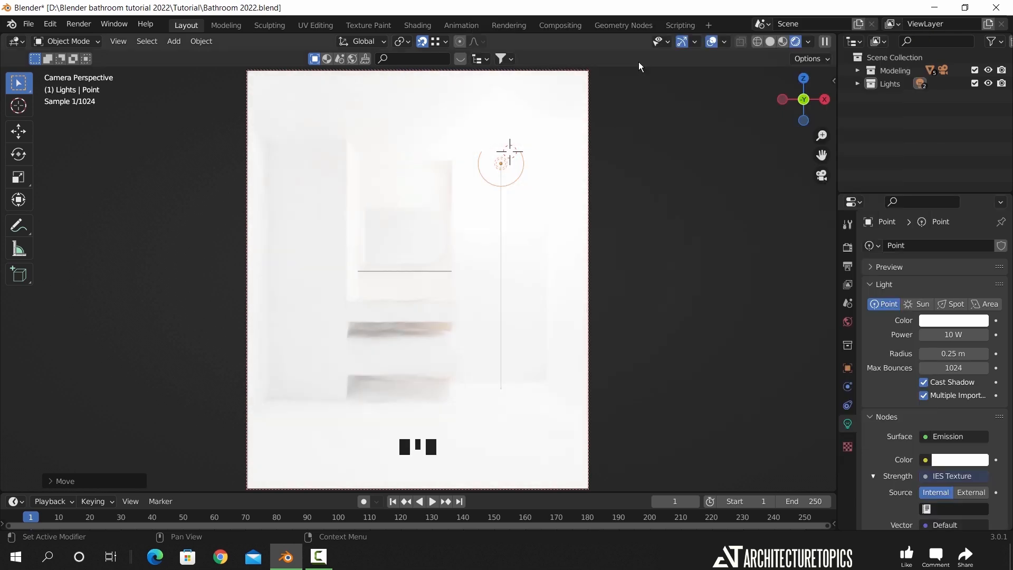
click(968, 493)
click(983, 510)
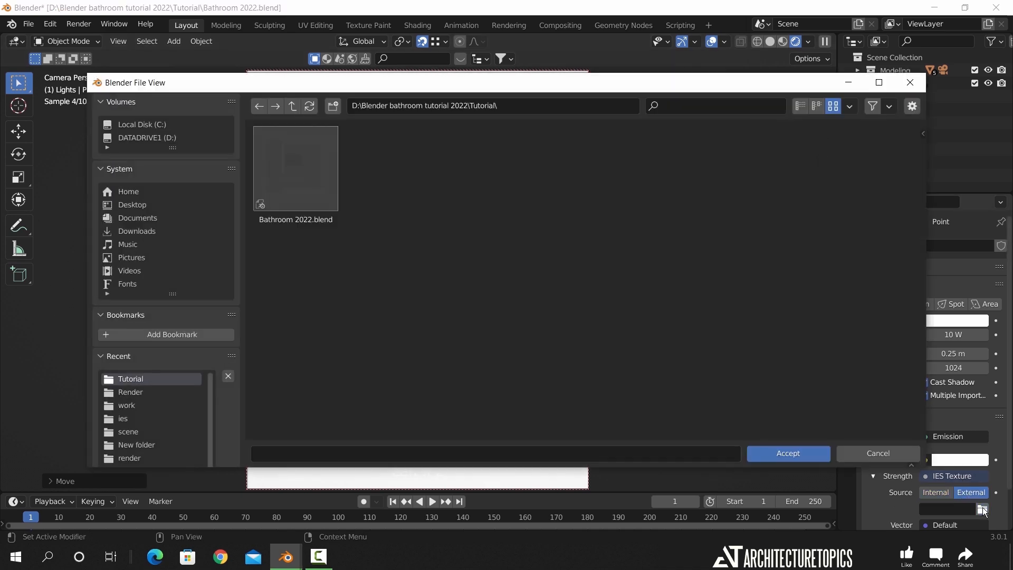
click(125, 420)
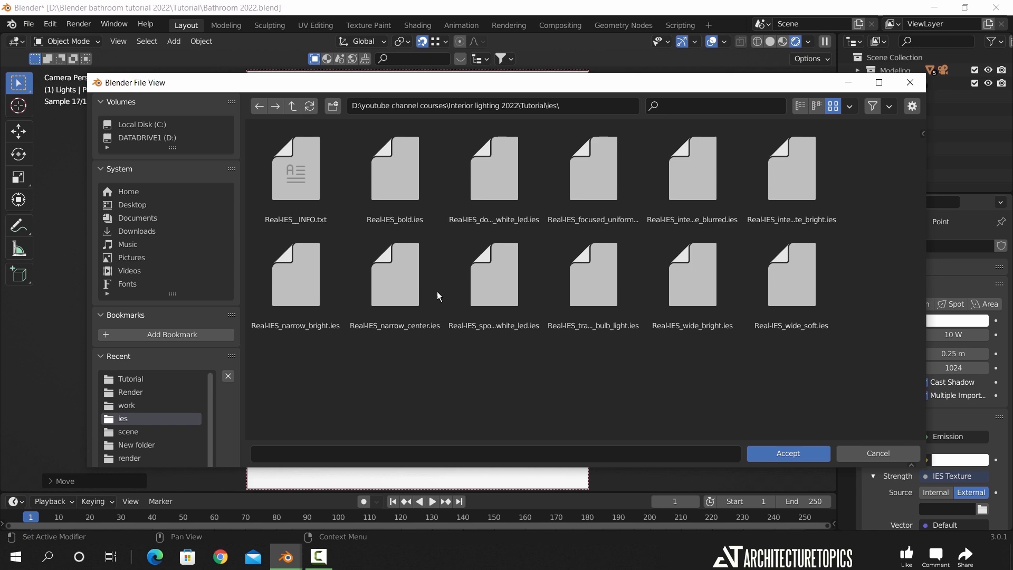
click(419, 198)
click(793, 453)
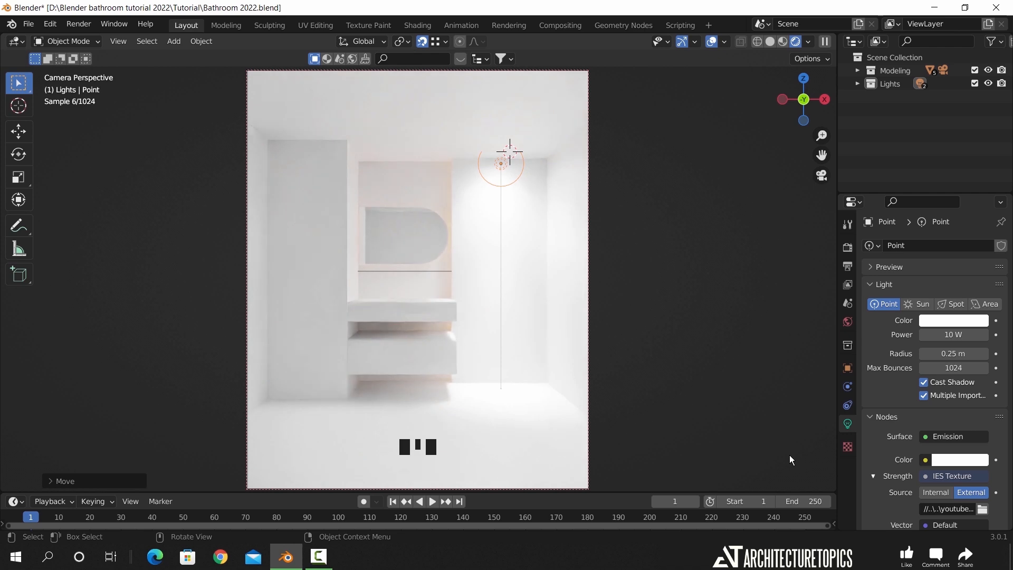
Set the point light's power to 0.5 W and its radius to 0 m
click(955, 336)
text(0.)
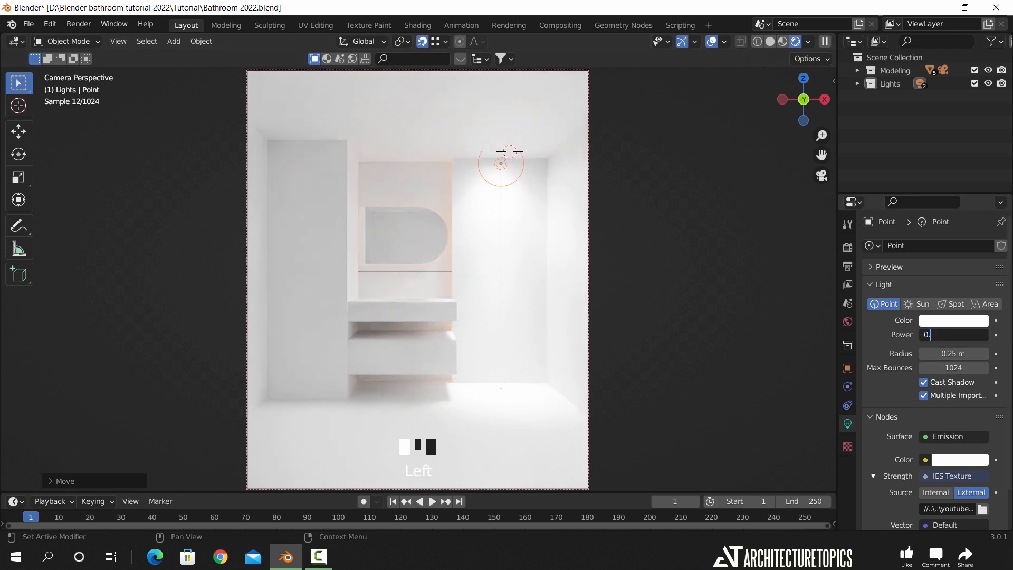
key(Return)
click(955, 354)
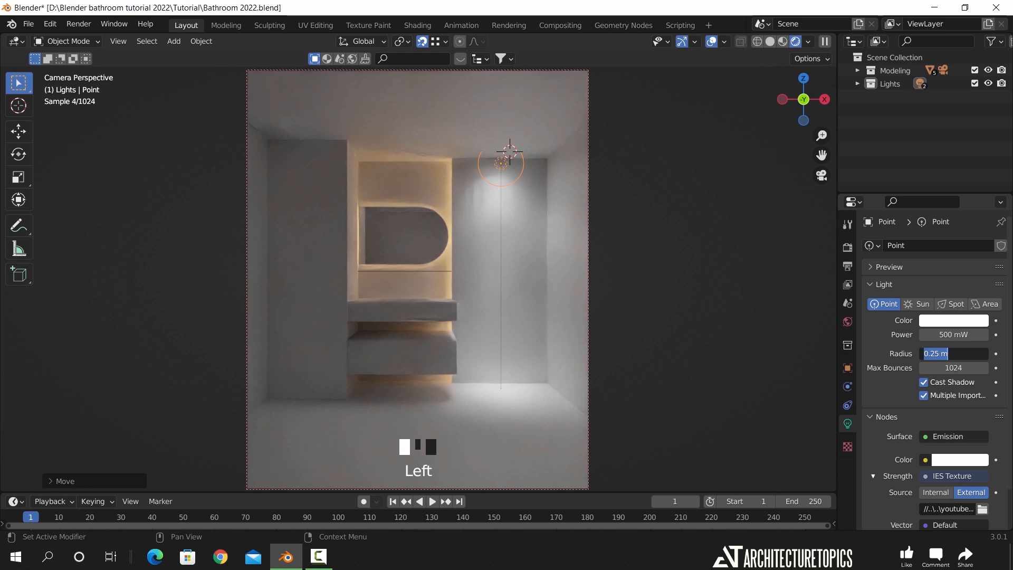
text(0)
key(Return)
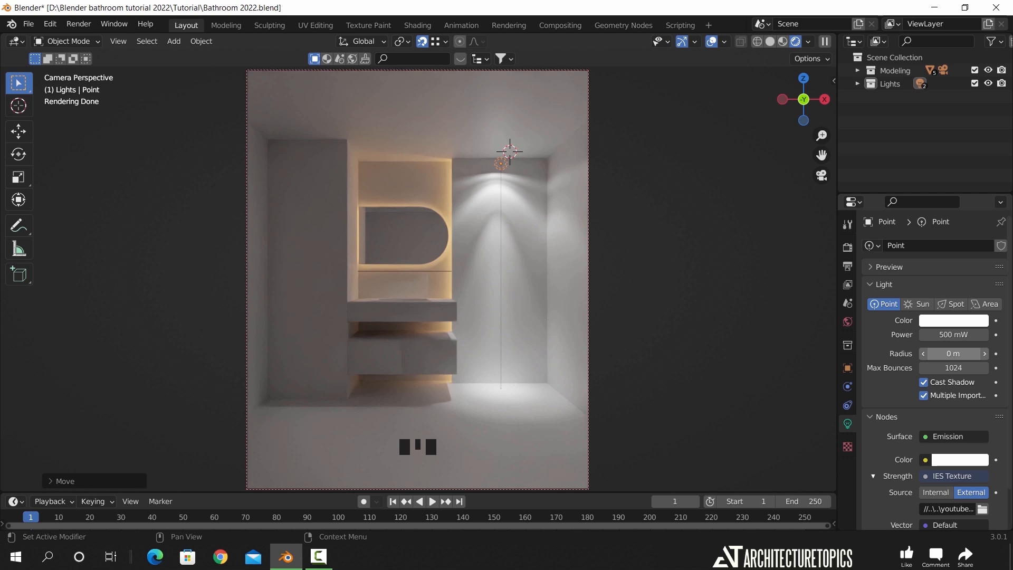
In the wireframe top view, move the point light closer to the back wall
key(z)
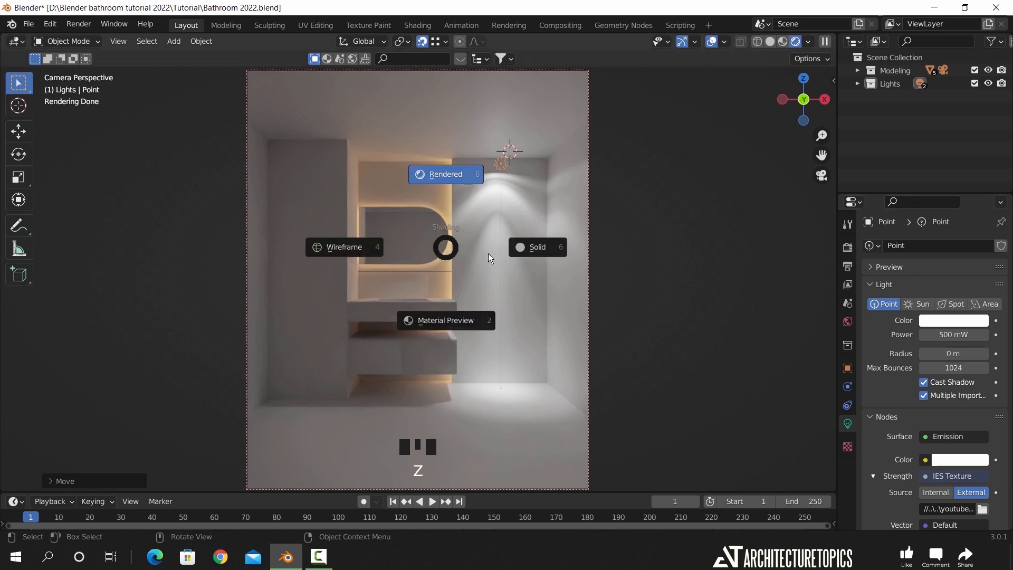
click(565, 255)
key(KP_7)
key(shift+z)
scroll(577, 299, up, 4)
shift+middle_drag(578, 300, 372, 289)
scroll(306, 336, up, 3)
key(g)
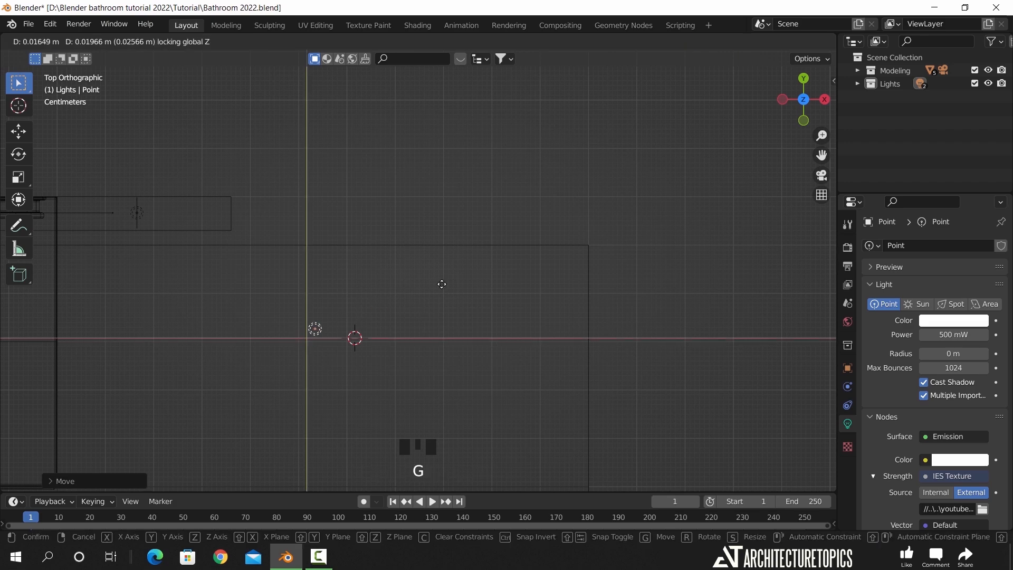
click(461, 265)
Make a linked duplicate of the point light along X and center it over the sink
scroll(351, 298, down, 3)
shift+middle_drag(351, 299, 604, 306)
scroll(532, 322, down, 2)
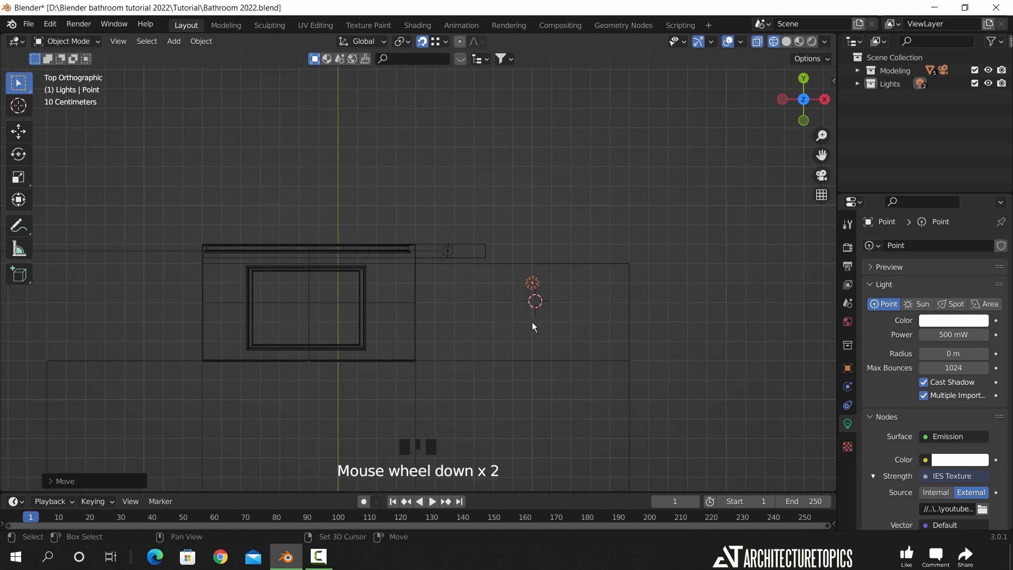
shift+middle_drag(532, 322, 641, 298)
key(alt+d)
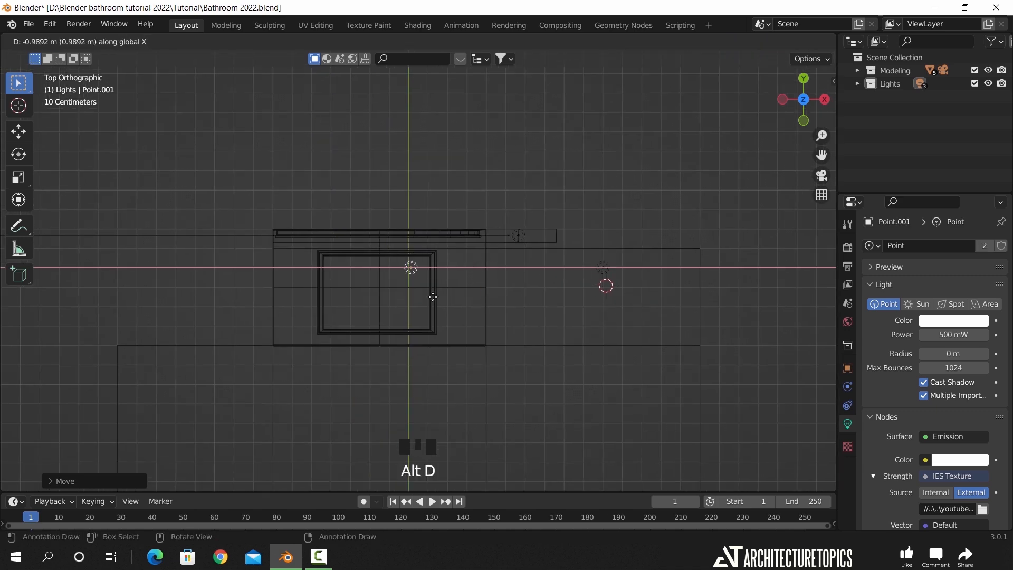
click(396, 299)
shift+middle_drag(441, 283, 470, 269)
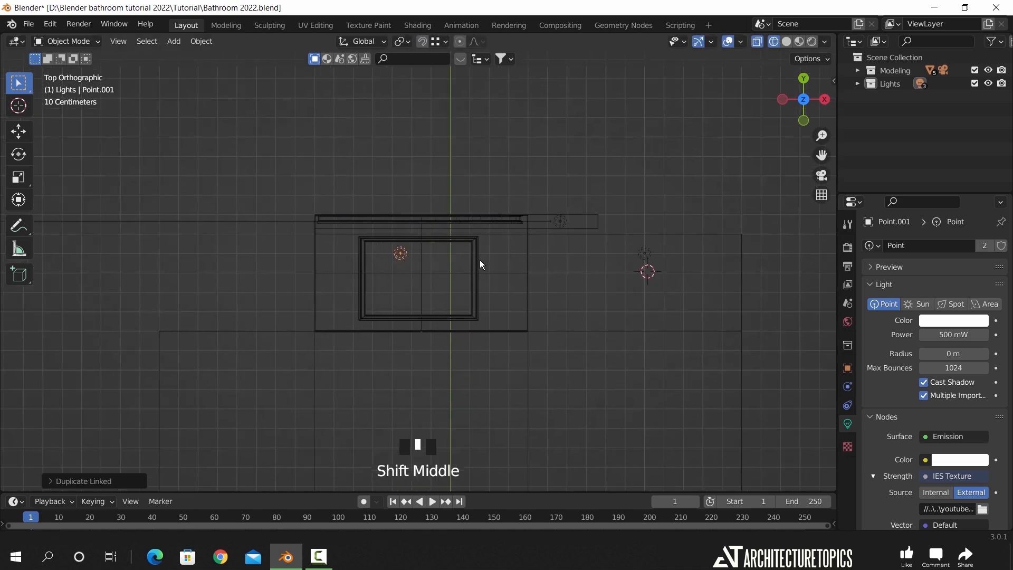
scroll(489, 280, up, 3)
key(g)
key(x)
click(524, 274)
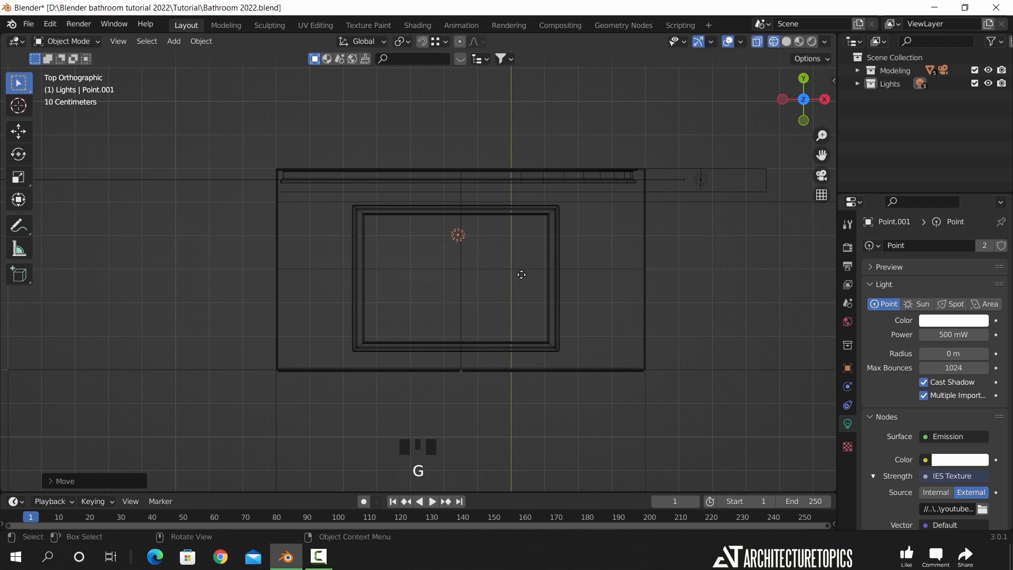
Make a linked duplicate of the sink light and place it in front of the wall block on the niche's other side
scroll(522, 276, down, 3)
shift+middle_drag(550, 290, 589, 275)
key(alt+d)
key(shift+z)
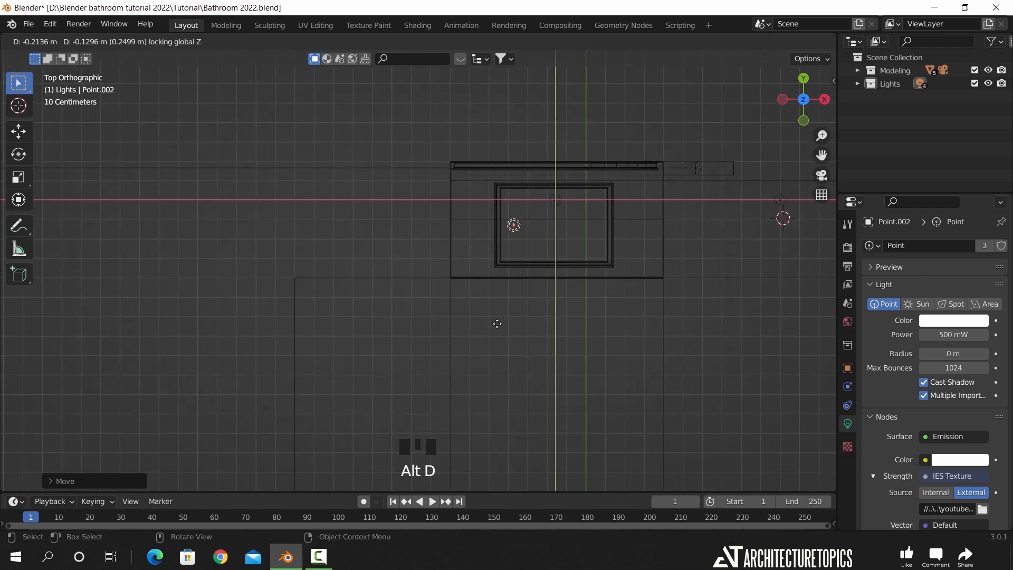
click(399, 378)
Make a linked duplicate of the newest point light about 1 m along negative Y and shift it about 0.15 m towards the side wall
shift+middle_drag(452, 328, 484, 235)
scroll(501, 243, down, 2)
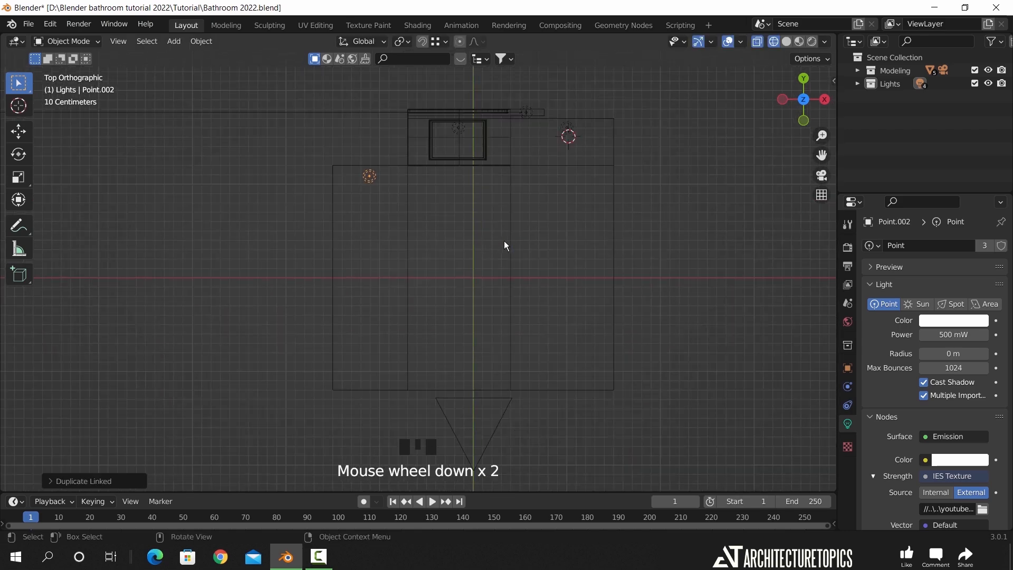
click(570, 128)
click(376, 182)
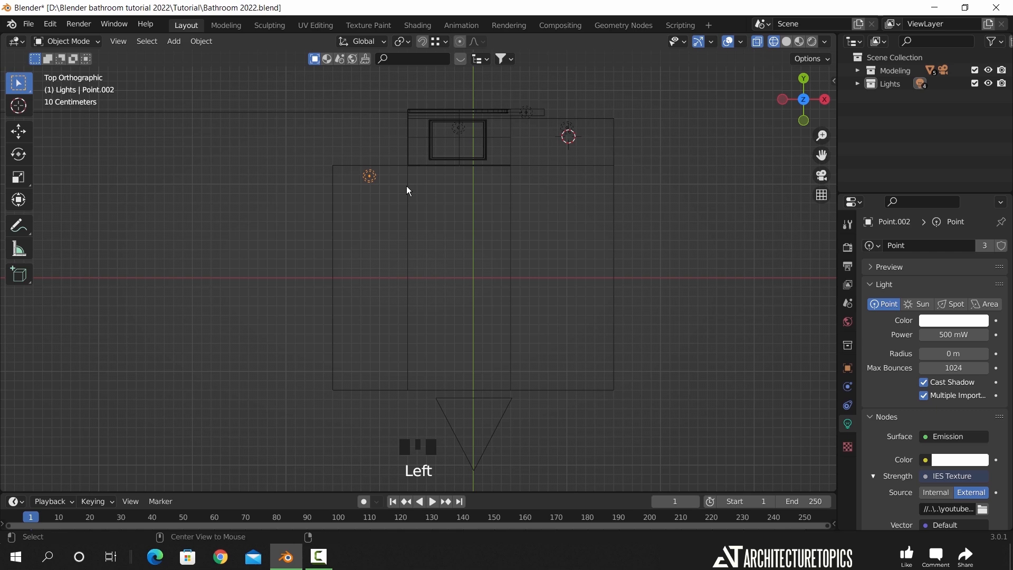
key(alt+d)
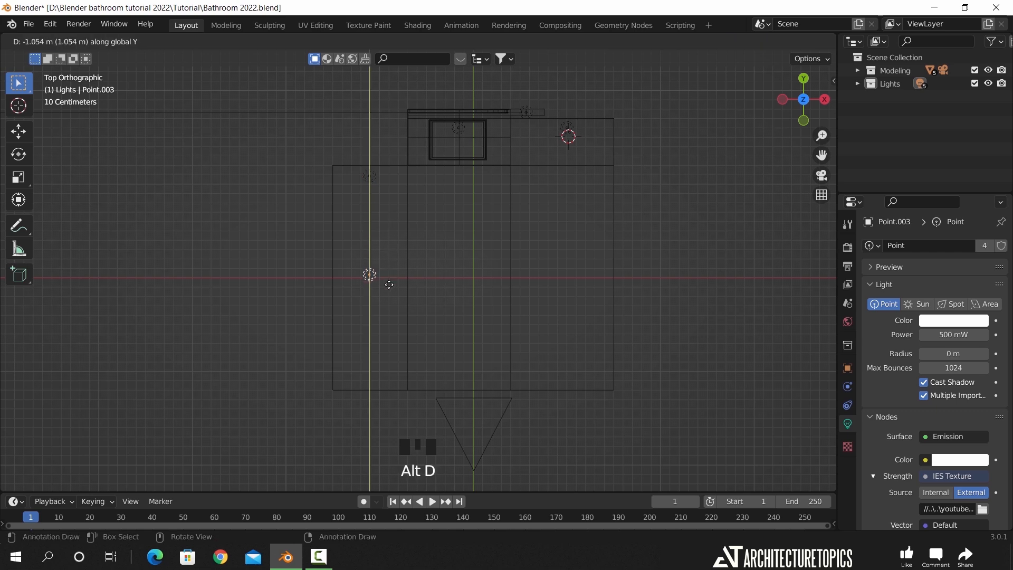
click(386, 283)
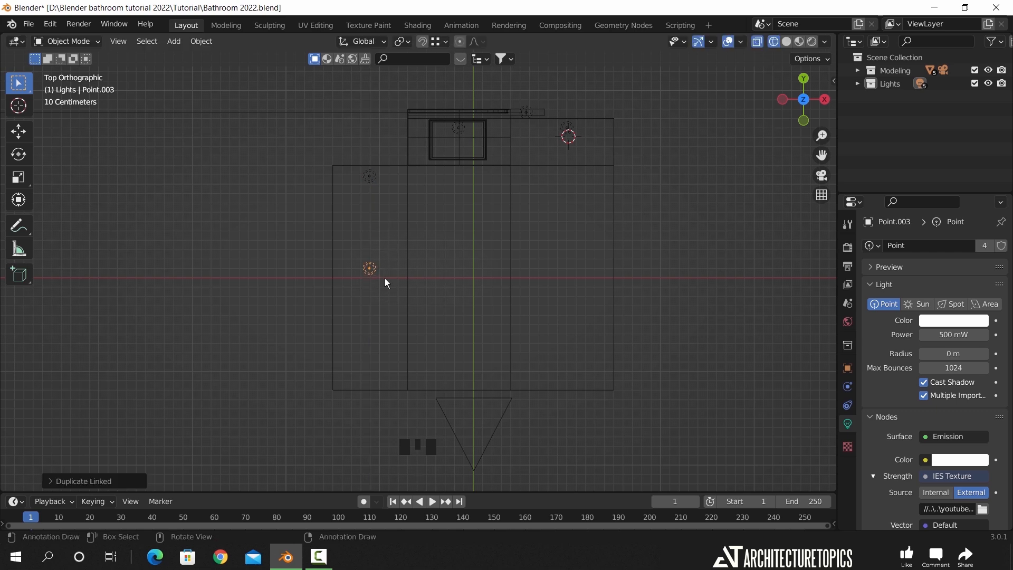
key(g)
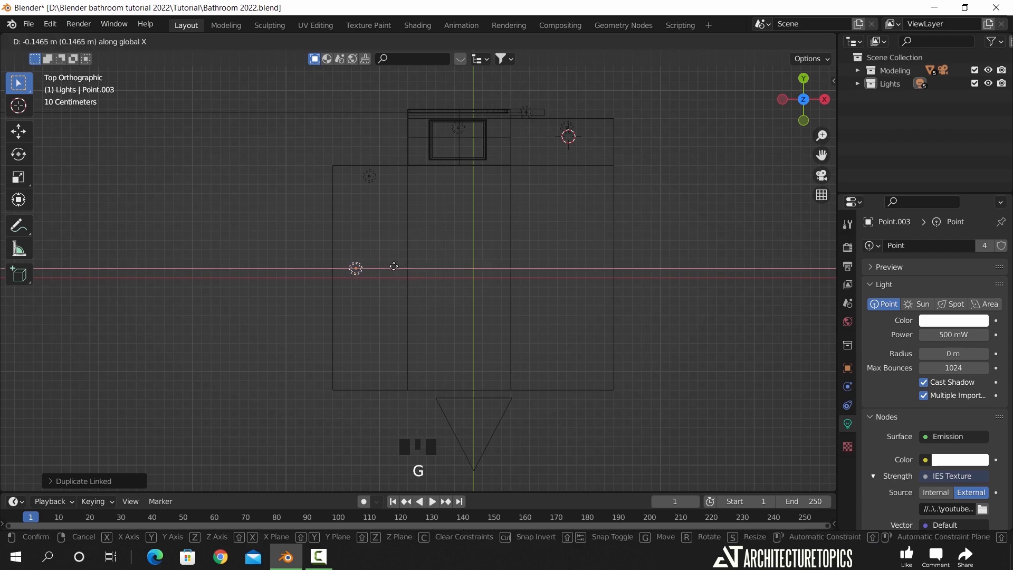
click(392, 271)
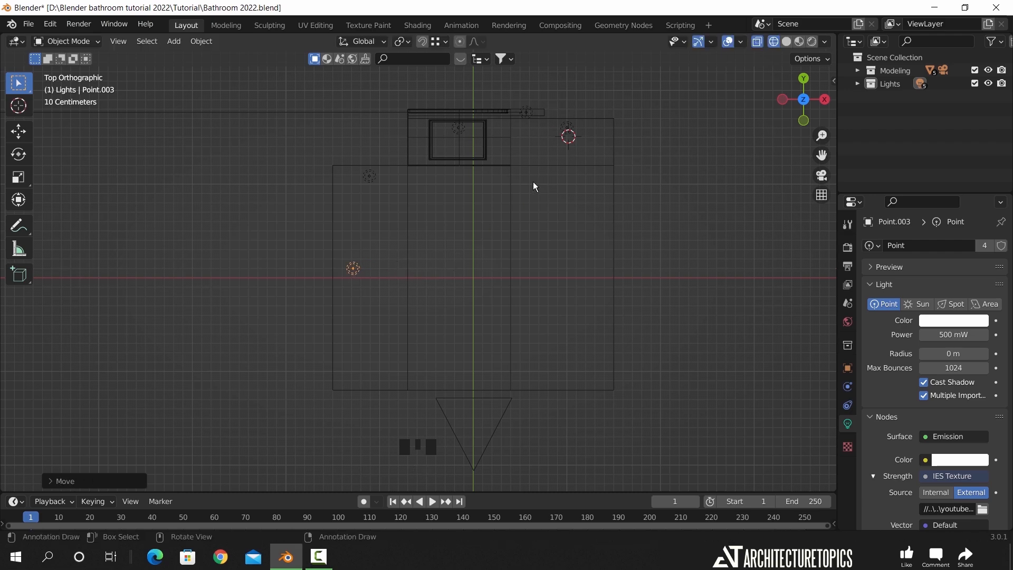
Check the complete spot lighting through the camera in rendered shading
key(KP_0)
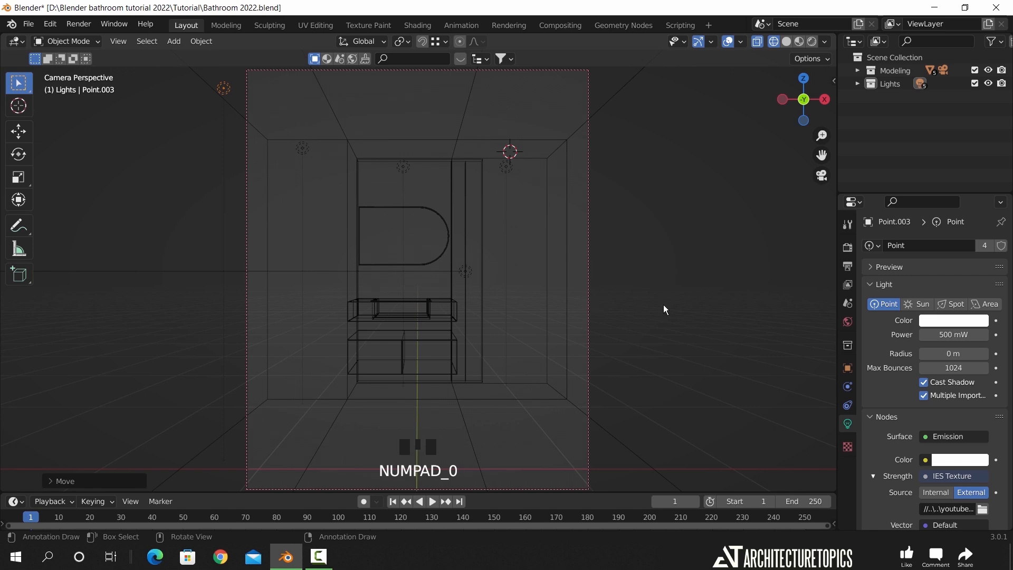
key(z)
click(664, 247)
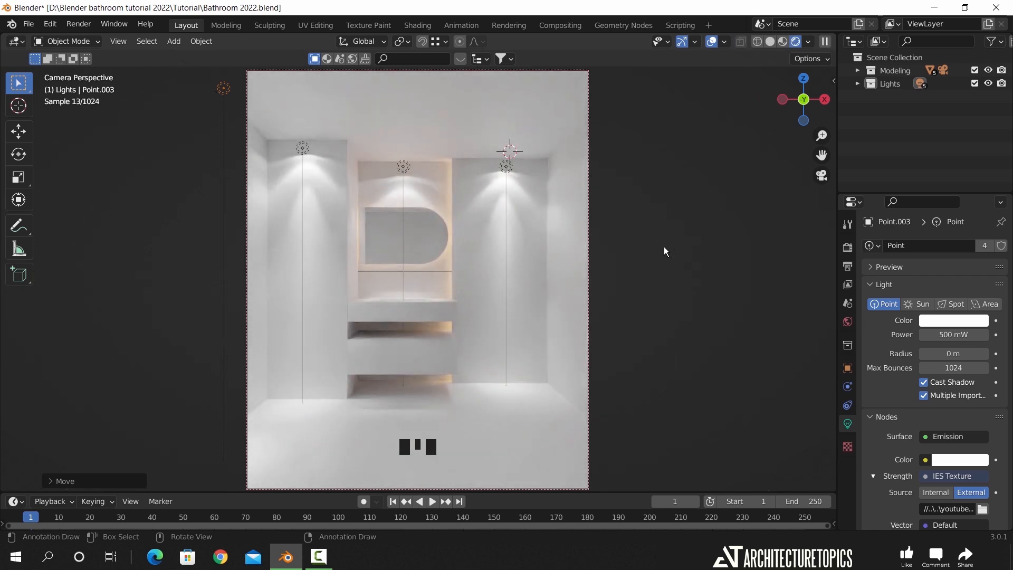
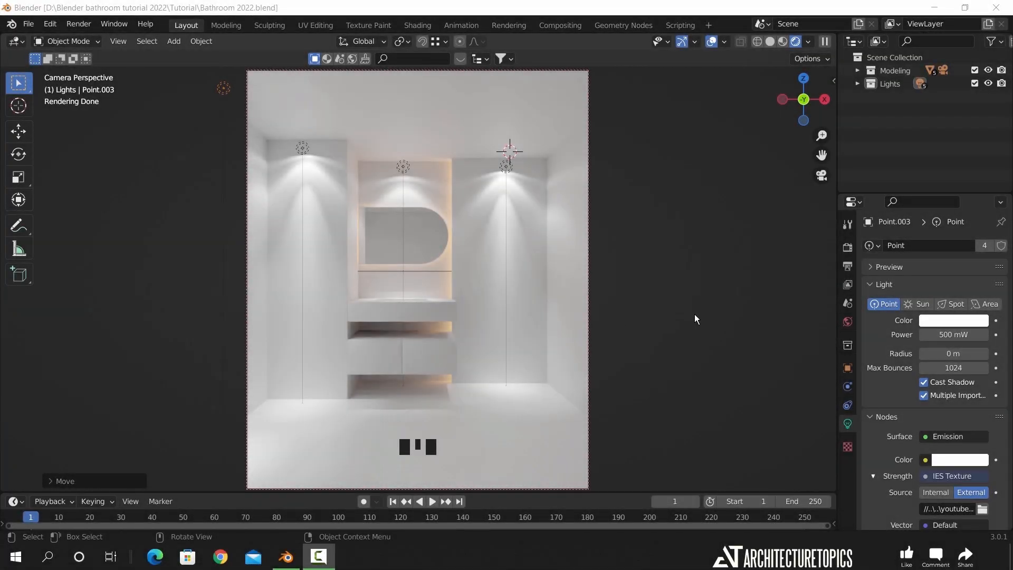
Select the room shell and display it in Material Preview shading, framed on the mirror and vanity
click(695, 315)
key(z)
click(692, 306)
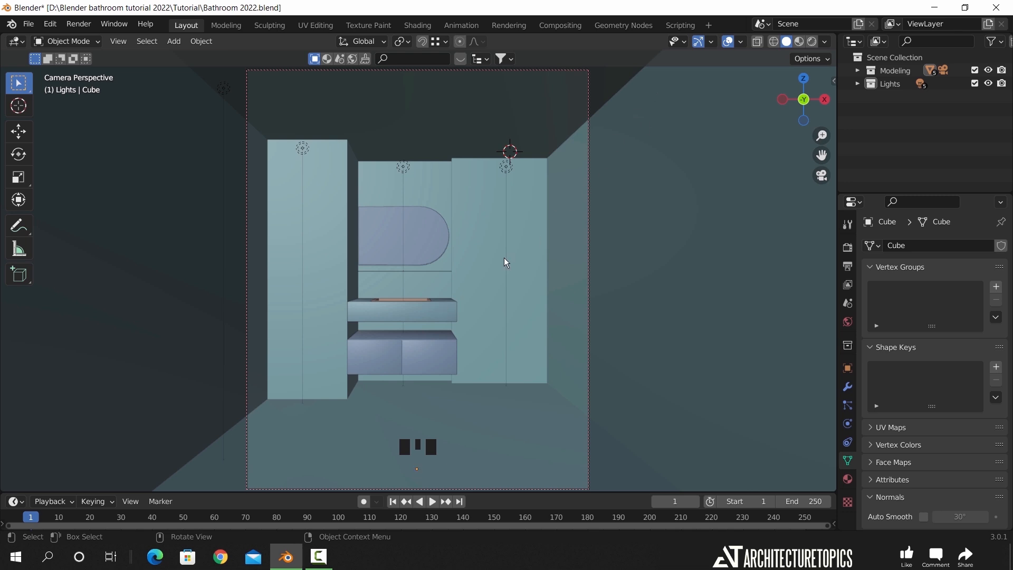
scroll(504, 259, up, 5)
shift+middle_drag(466, 283, 428, 269)
click(799, 42)
scroll(516, 220, down, 3)
scroll(516, 219, up, 3)
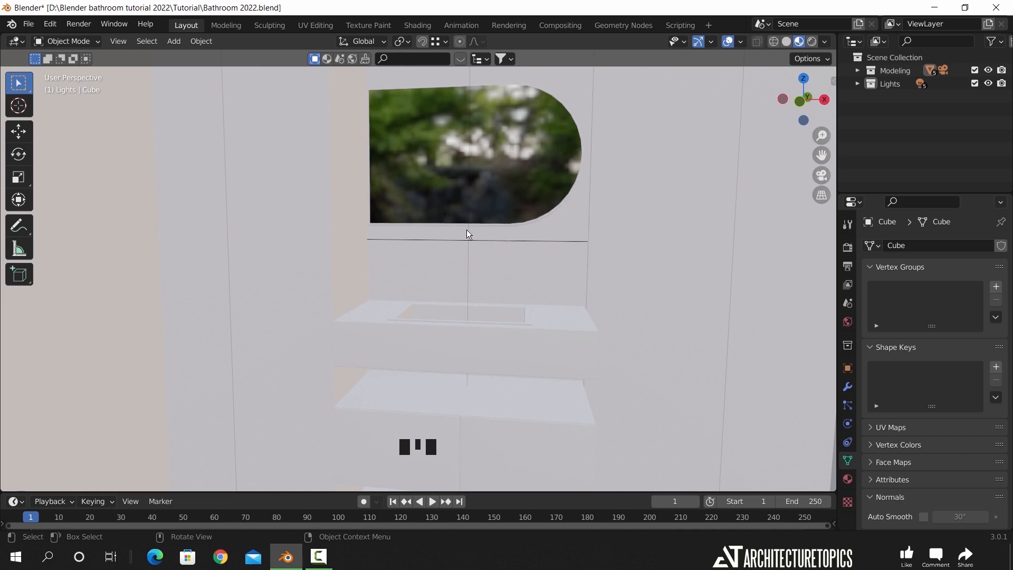
Search BlenderKit's materials for "ceramic" and browse the results to the honey colored ceramic floor material
key(n)
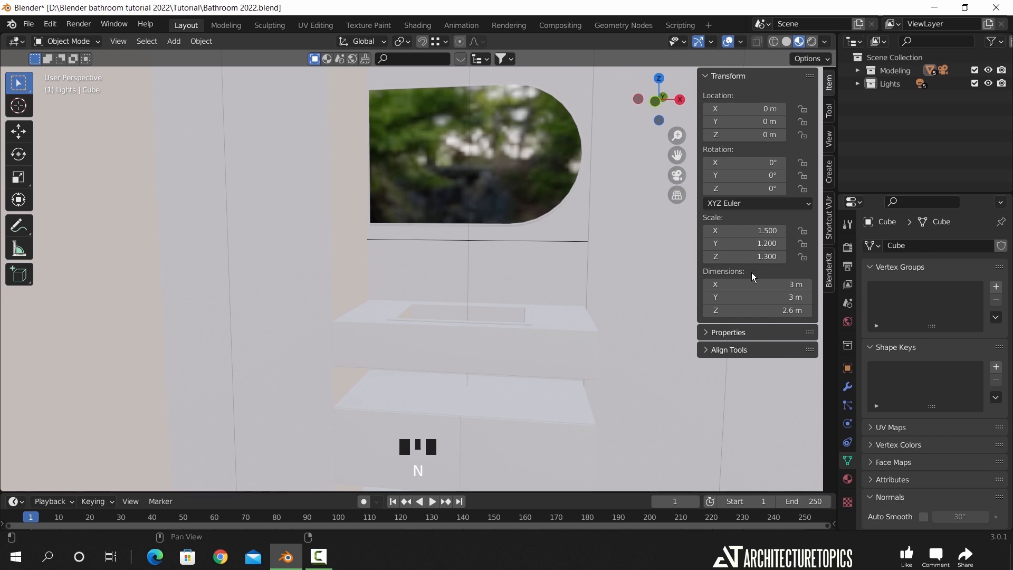
click(829, 272)
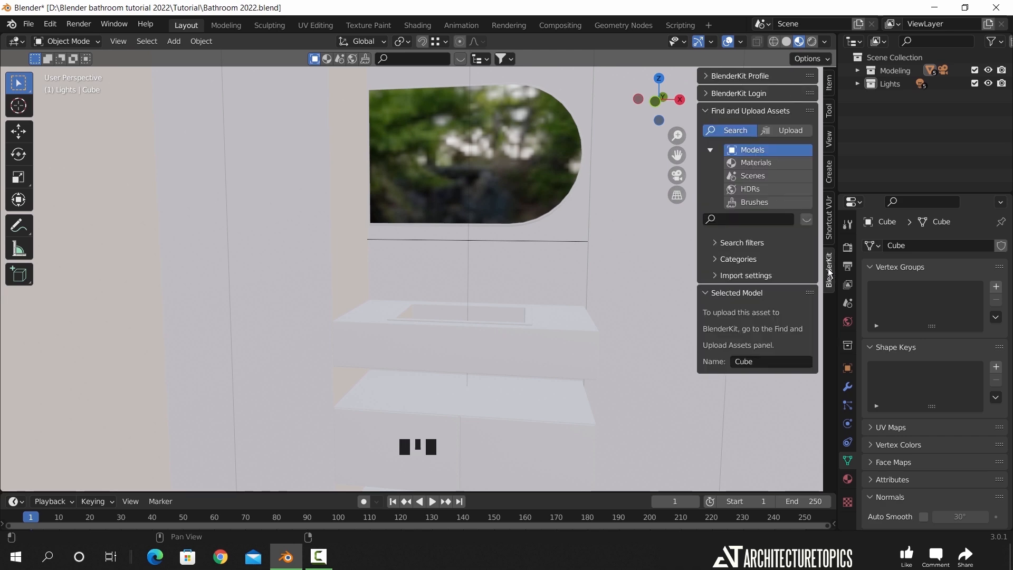
click(758, 165)
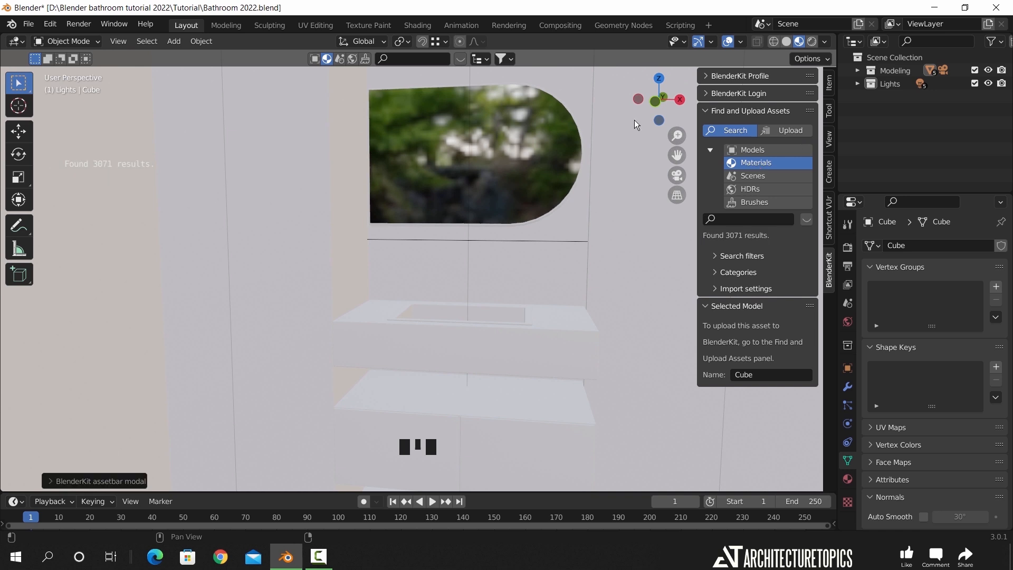
click(460, 60)
click(428, 58)
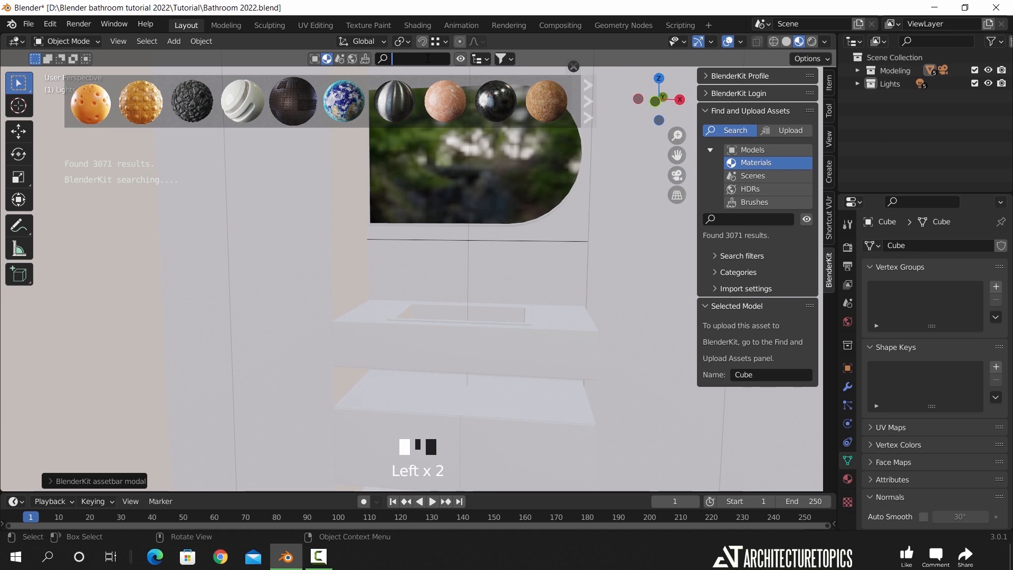
text(ceram)
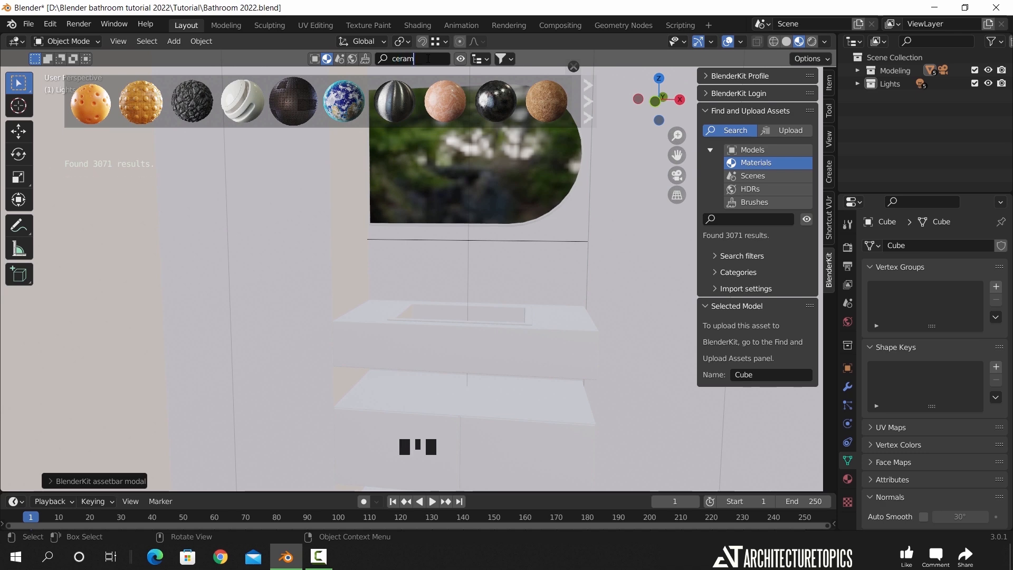
text(ic)
key(Return)
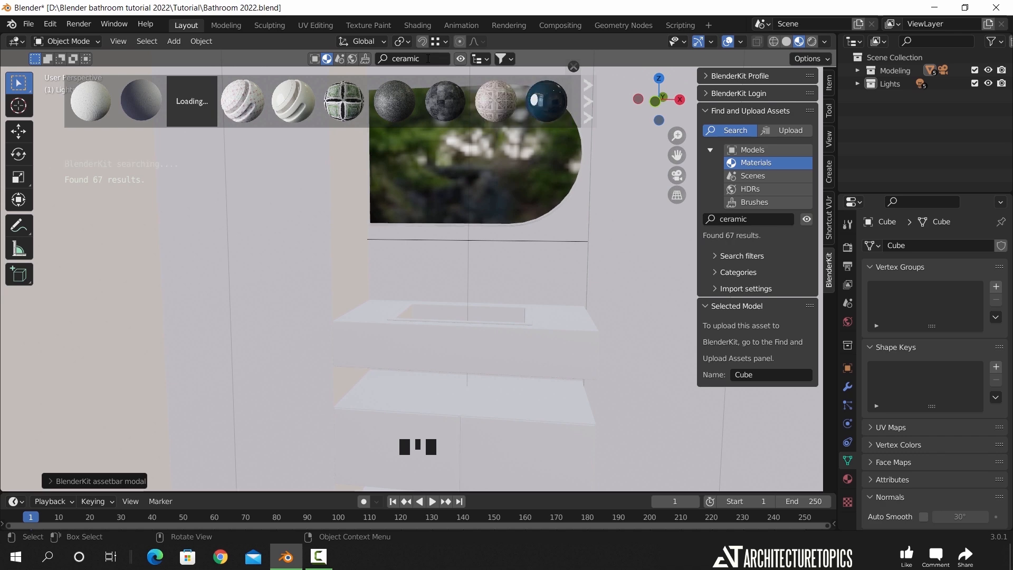
mouse_move(265, 99)
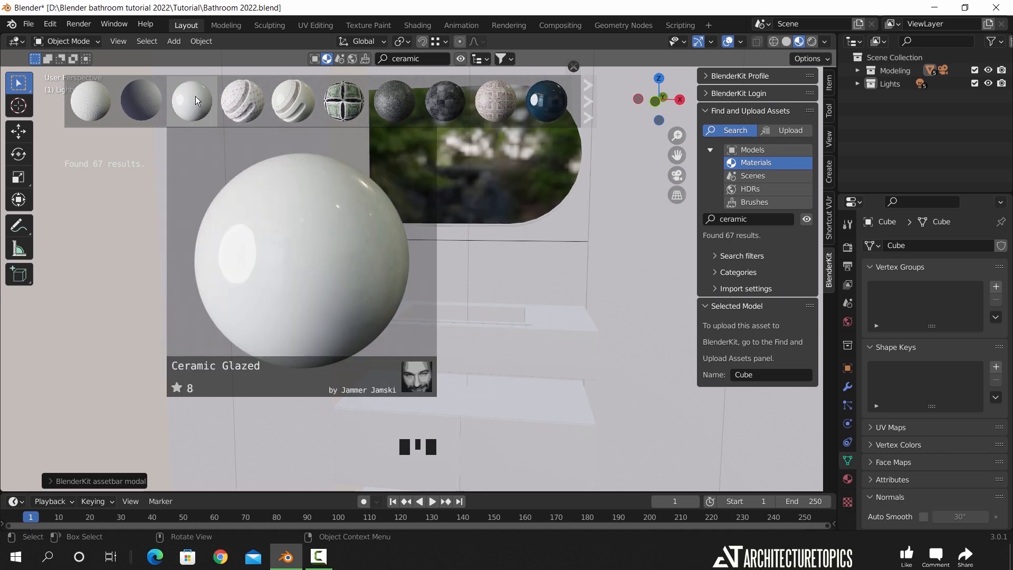
mouse_move(486, 98)
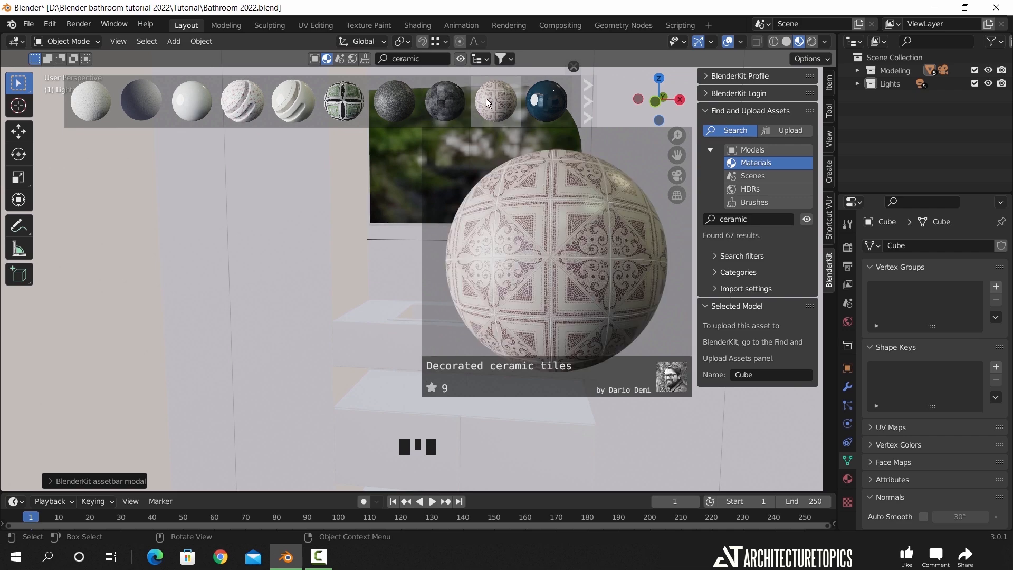
click(586, 103)
mouse_move(302, 102)
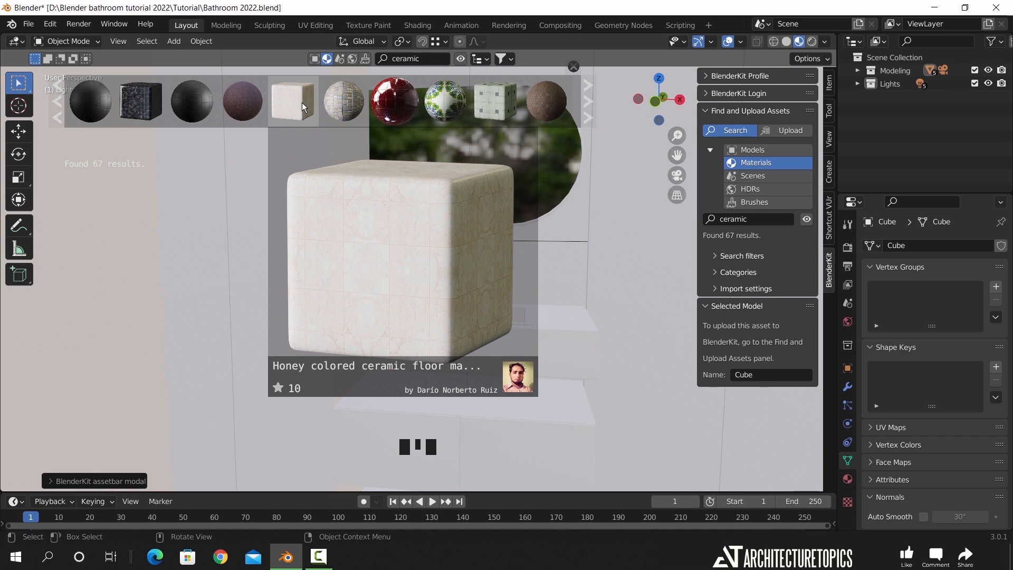
Show the room see-through in wireframe from the front, enter Edit Mode and rename its existing material "ceiling"
scroll(416, 285, down, 6)
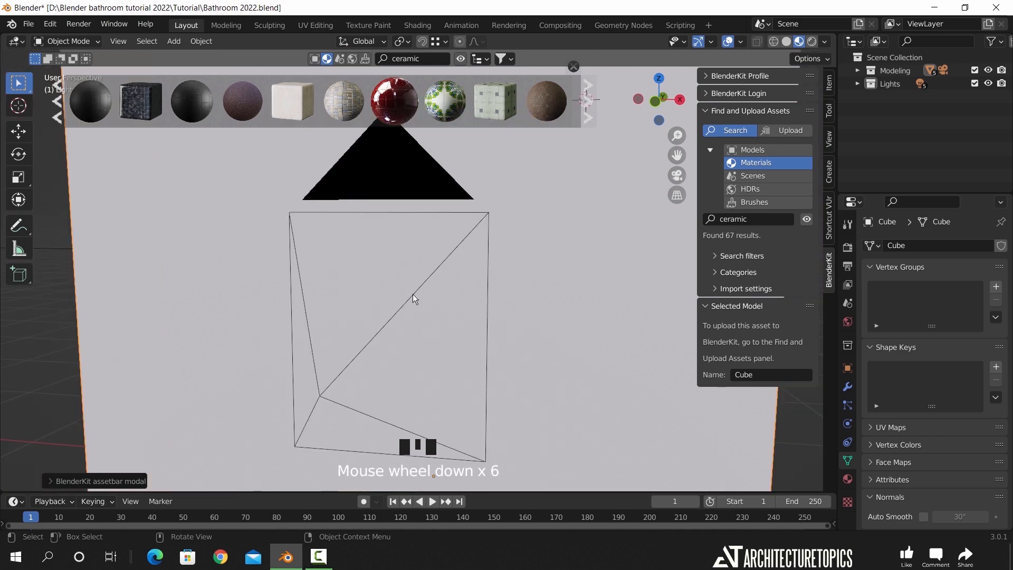
scroll(512, 335, down, 4)
key(alt+z)
middle_drag(512, 335, 441, 327)
key(KP_1)
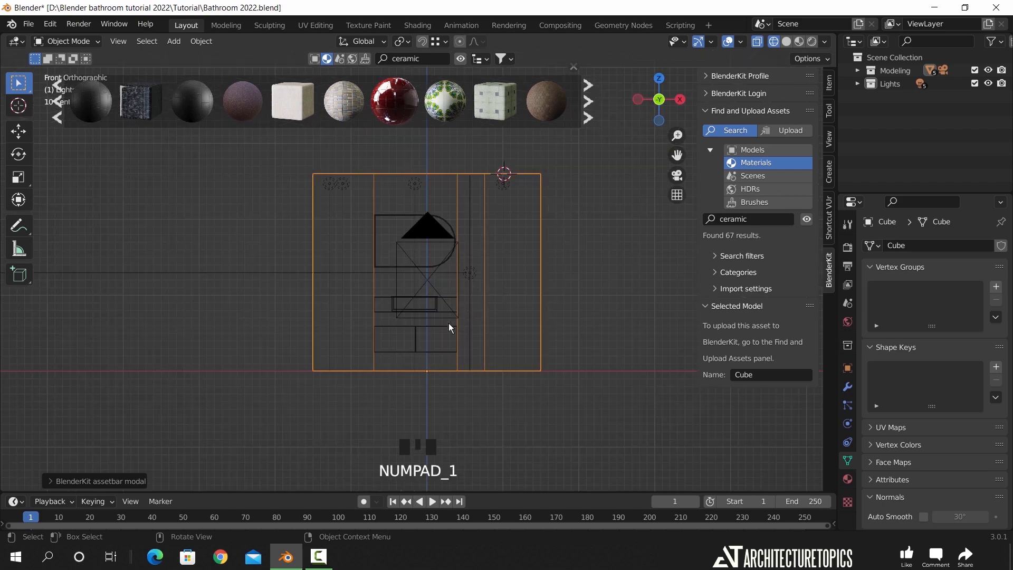
key(Tab)
click(848, 478)
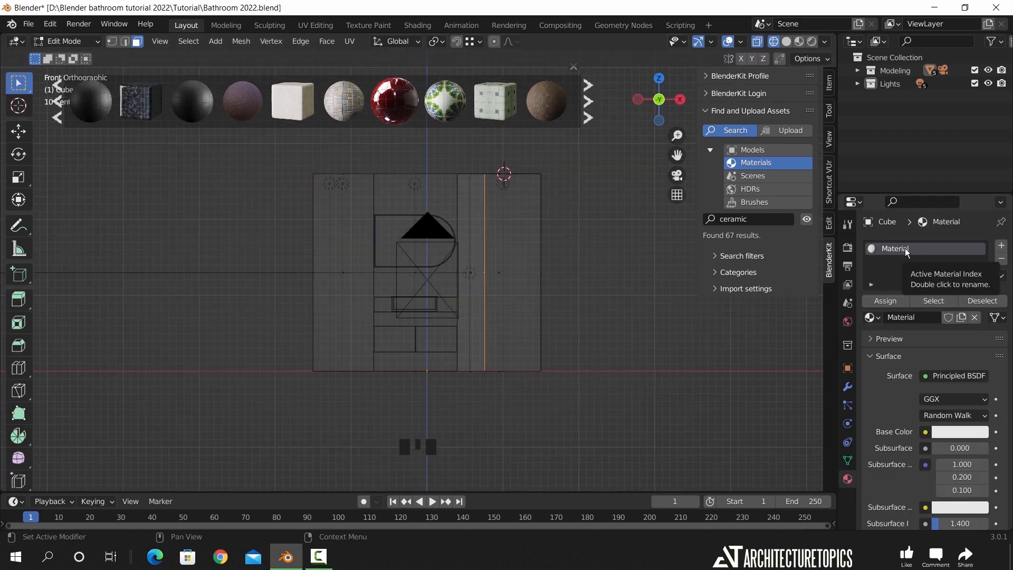
double_click(906, 248)
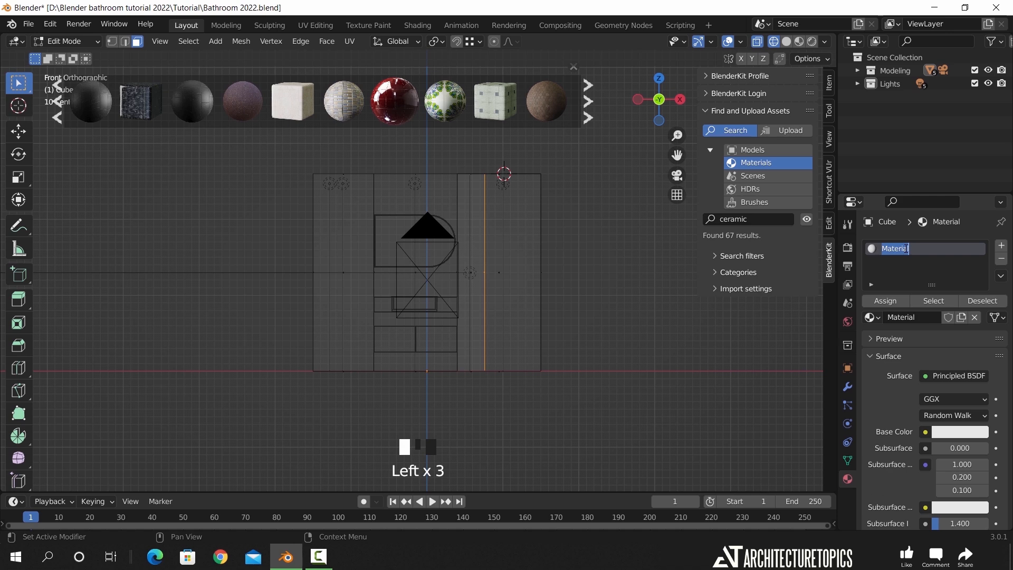
text(ceiling)
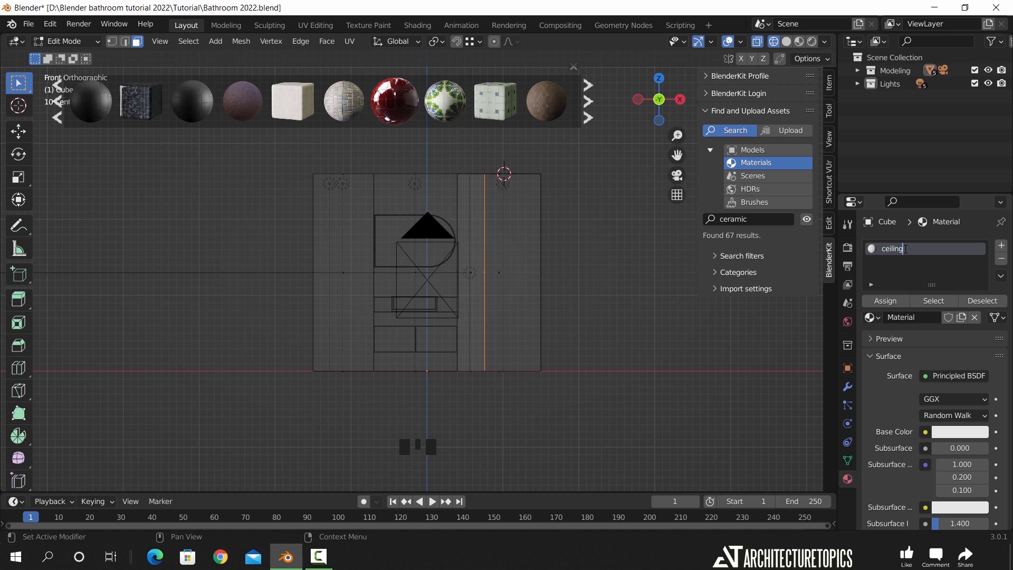
key(Return)
Select all floor faces of the room, add a second empty material slot and assign the faces to it
click(298, 370)
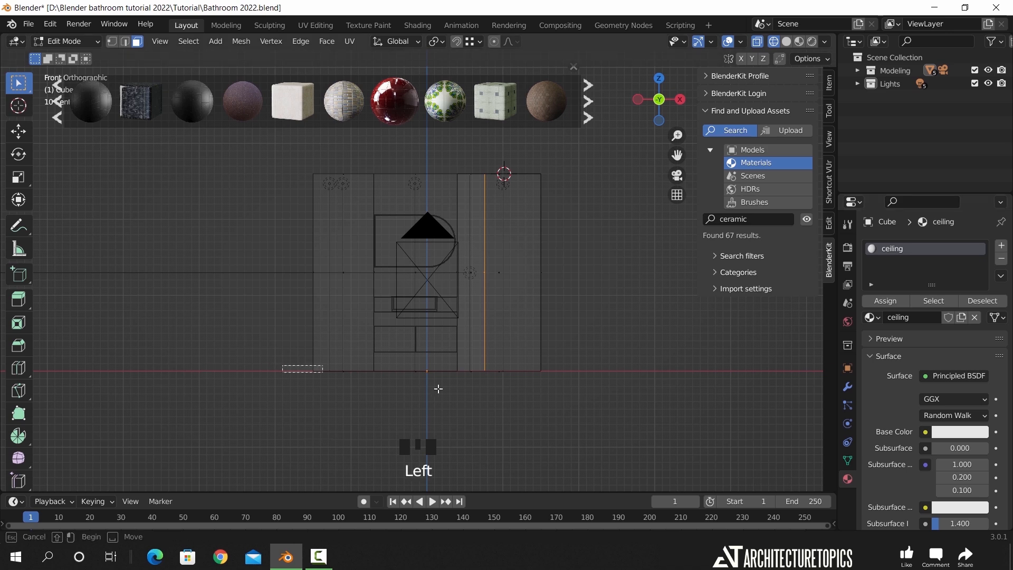
click(1002, 246)
click(901, 320)
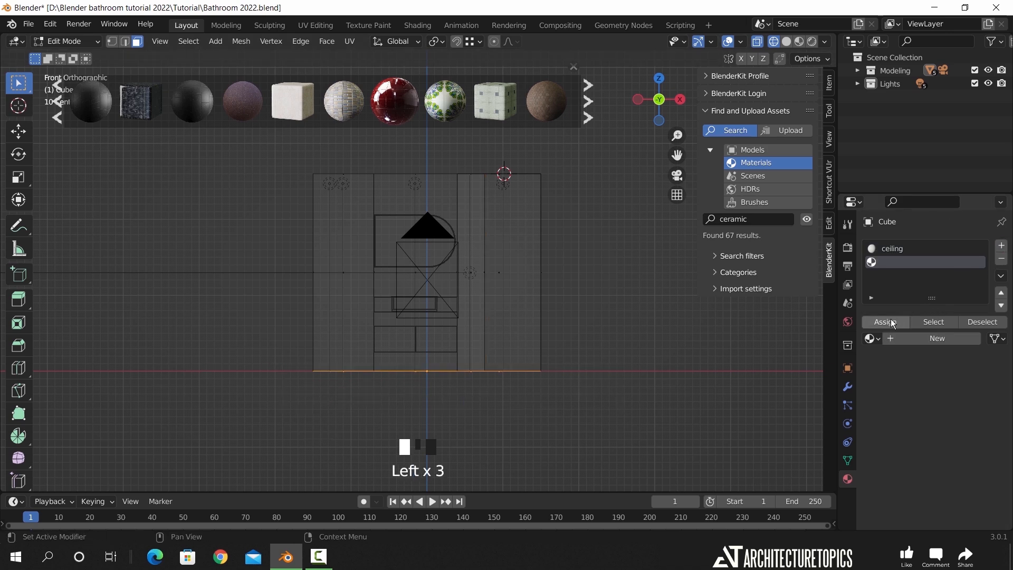
middle_drag(520, 350, 504, 388)
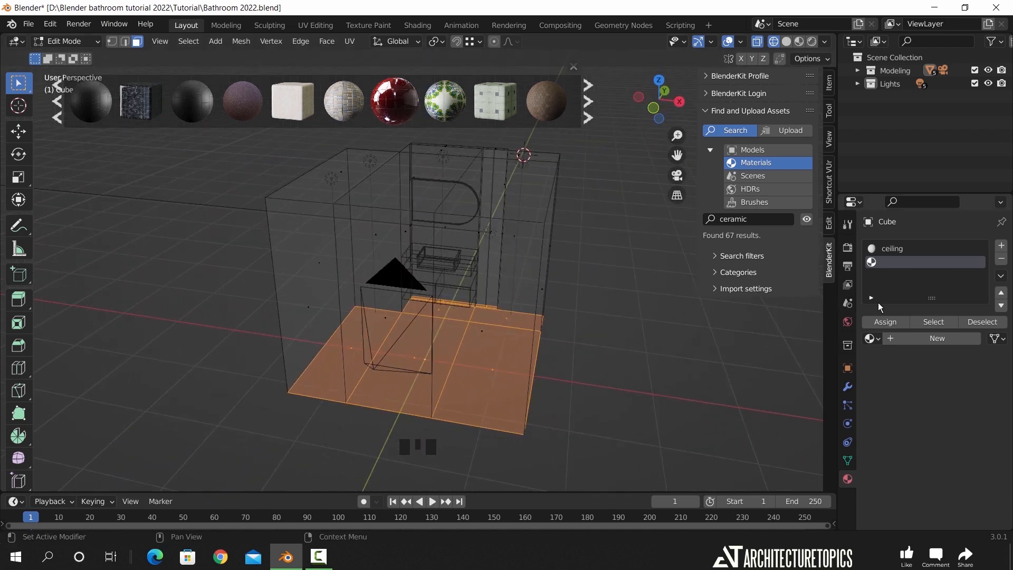
click(885, 322)
Leave Edit Mode and apply the honey colored ceramic floor material from BlenderKit to the floor
scroll(501, 344, up, 4)
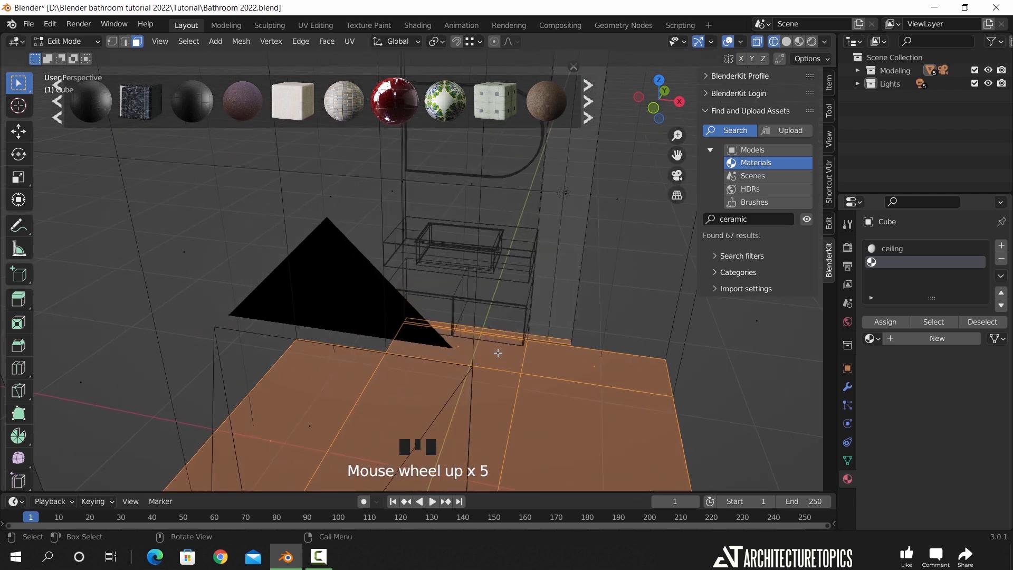
key(Tab)
middle_drag(498, 351, 476, 354)
drag(291, 100, 465, 401)
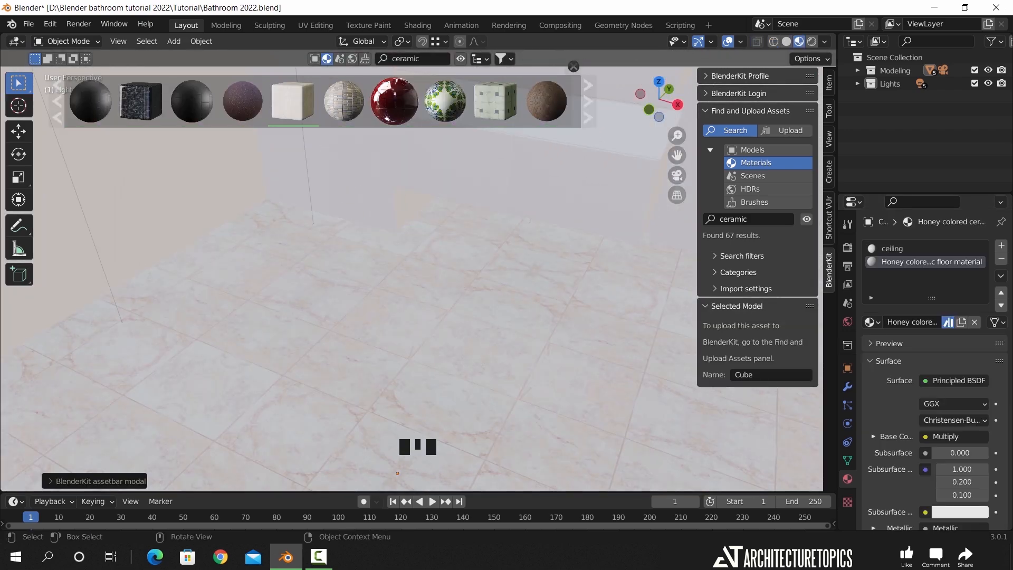
middle_drag(419, 351, 509, 106)
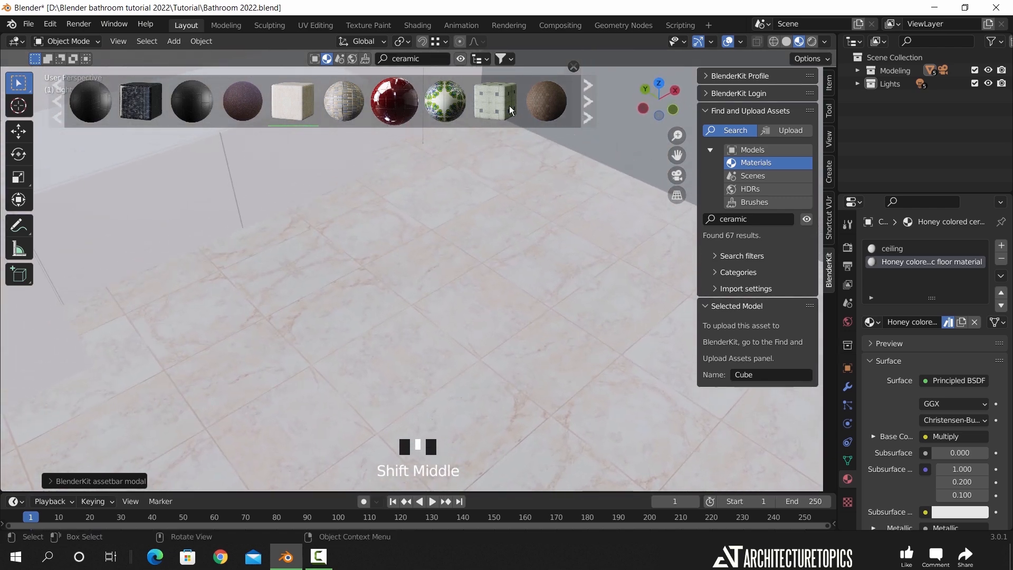
Close the BlenderKit results and examine the tile pattern on the floor up close inside the room
click(500, 107)
click(540, 266)
middle_drag(478, 273, 430, 301)
key(Tab)
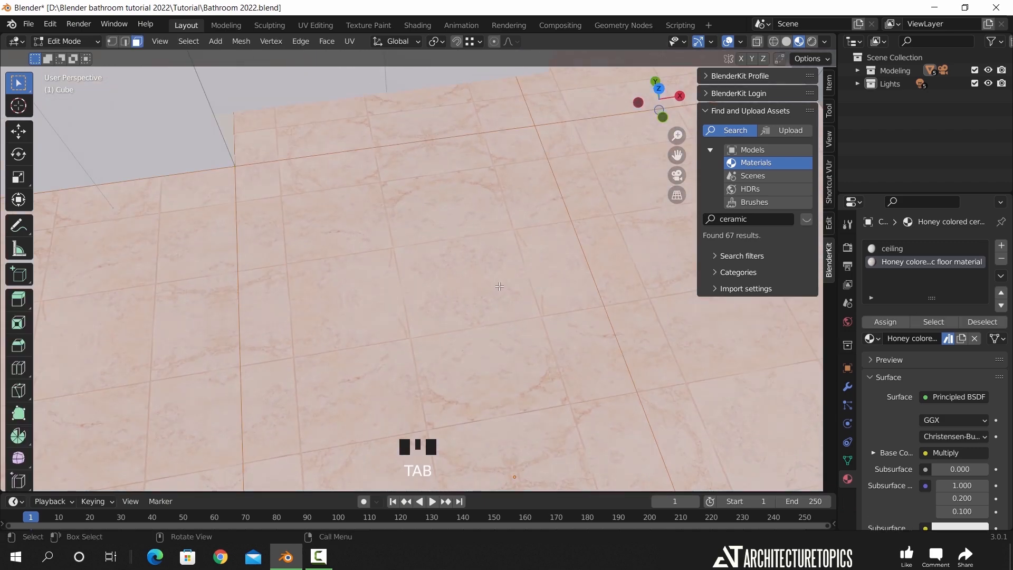
key(Tab)
scroll(497, 285, down, 11)
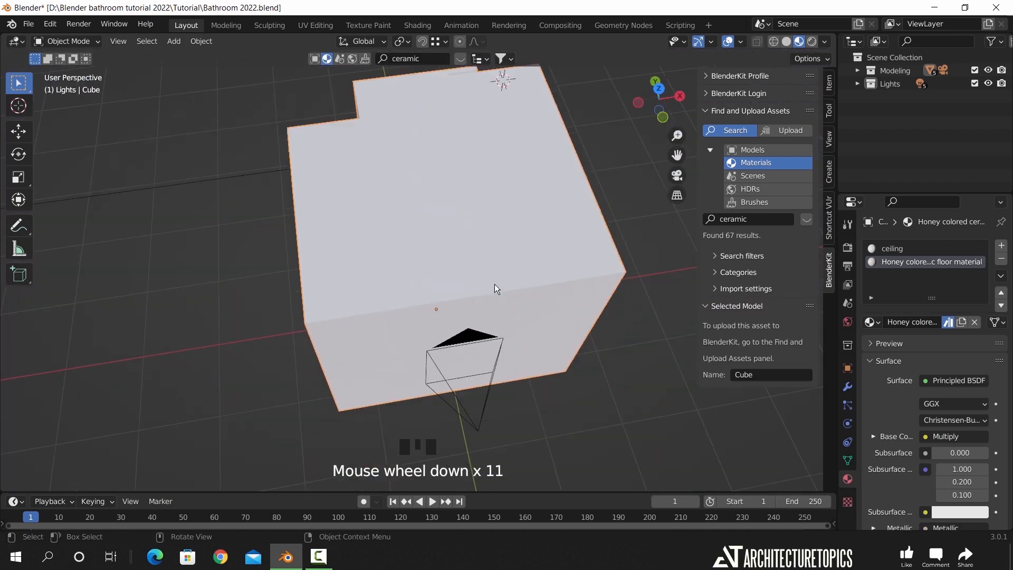
key(z)
middle_drag(483, 310, 442, 258)
scroll(486, 284, up, 9)
middle_drag(486, 284, 438, 300)
key(z)
click(453, 376)
mouse_move(452, 378)
middle_down()
mouse_move(437, 400)
mouse_move(460, 300)
middle_up()
scroll(467, 294, up, 3)
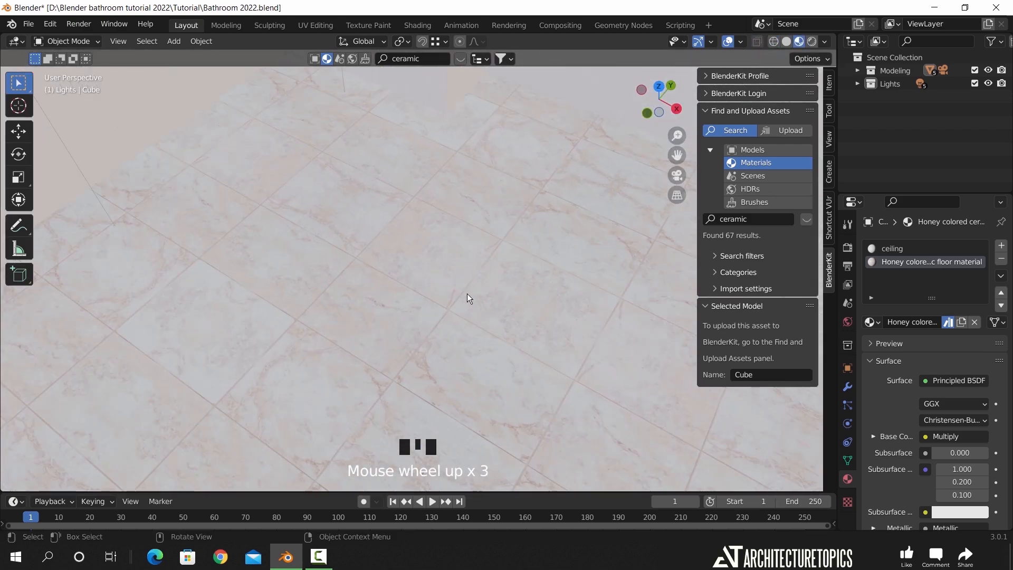
Open the floor material in the Shading workspace, expand its Mapping node and frame the tiled floor in the viewport
click(418, 25)
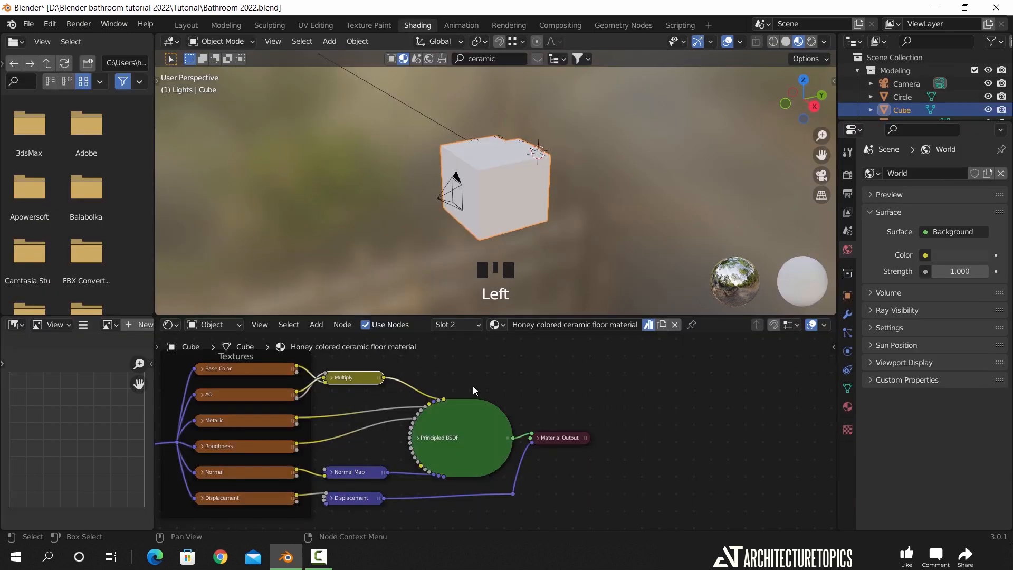
middle_drag(561, 431, 817, 381)
scroll(478, 407, up, 3)
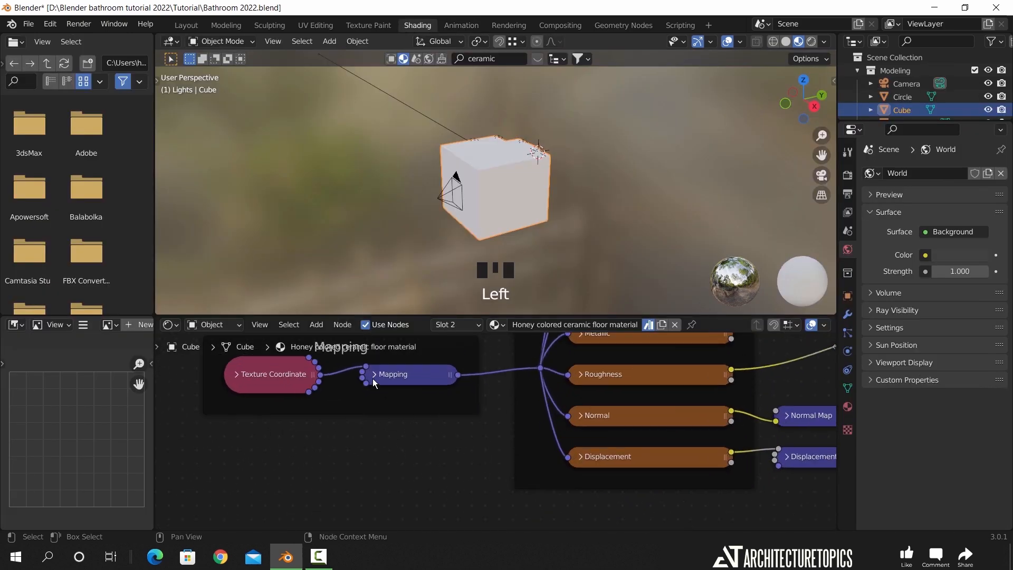
click(373, 380)
scroll(532, 195, up, 4)
middle_drag(532, 195, 550, 229)
scroll(554, 248, up, 4)
shift+middle_drag(561, 267, 588, 250)
middle_drag(486, 489, 494, 391)
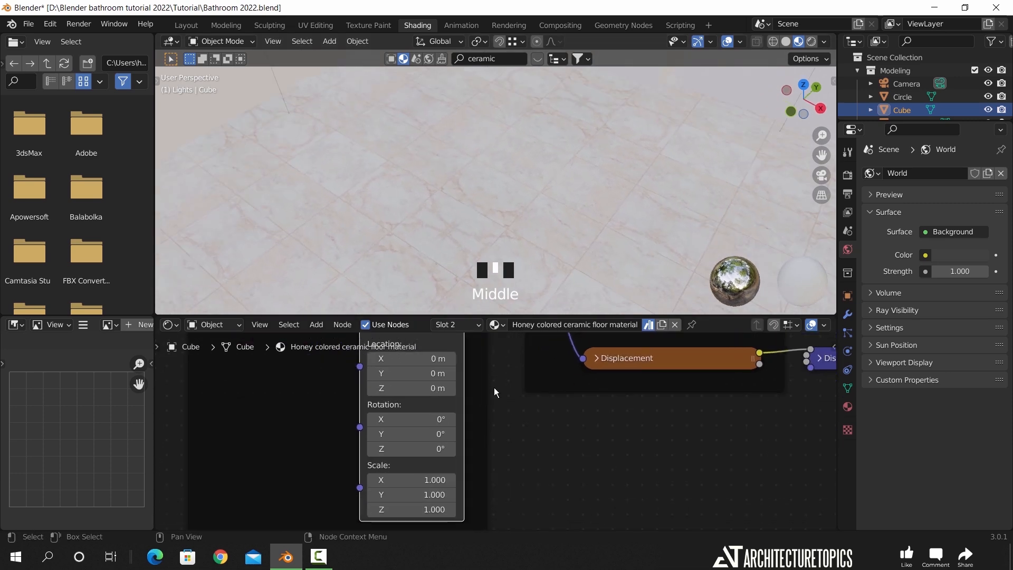
scroll(493, 390, up, 2)
drag(433, 452, 582, 466)
key(ctrl+z)
Add a Value node and connect its output to the Scale input of the floor material's Mapping node
key(shift+a)
click(283, 372)
text(val)
key(Return)
click(282, 436)
drag(329, 439, 359, 451)
drag(338, 487, 315, 465)
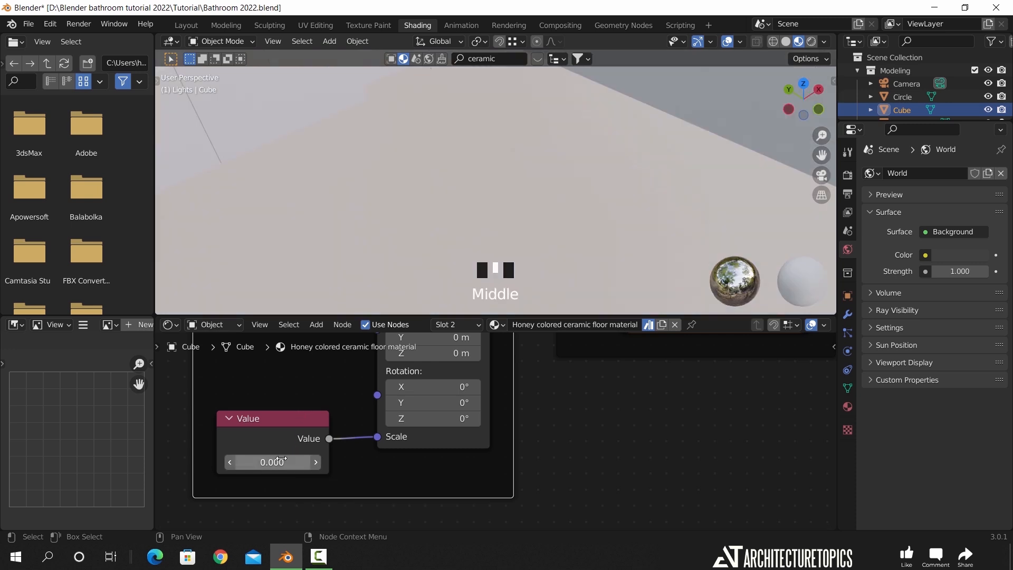
Set the Value node driving the floor tile scale to 1.1, after comparing the tile size at 1 and 1.2
click(281, 462)
text(1)
key(Return)
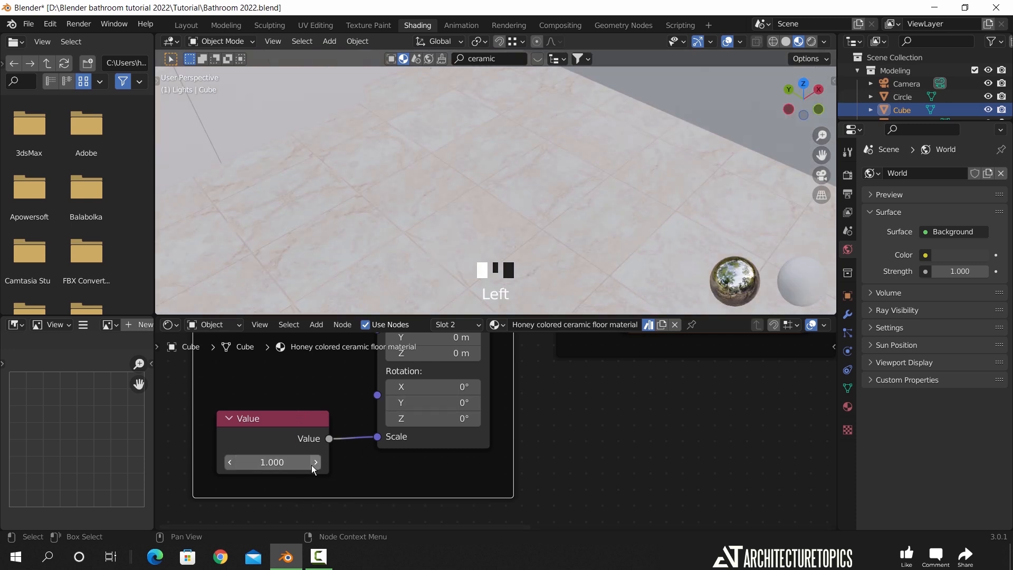
click(316, 463)
click(316, 468)
mouse_move(448, 227)
middle_down()
mouse_move(445, 214)
mouse_move(306, 195)
mouse_move(433, 234)
middle_up()
shift+middle_drag(335, 181, 169, 193)
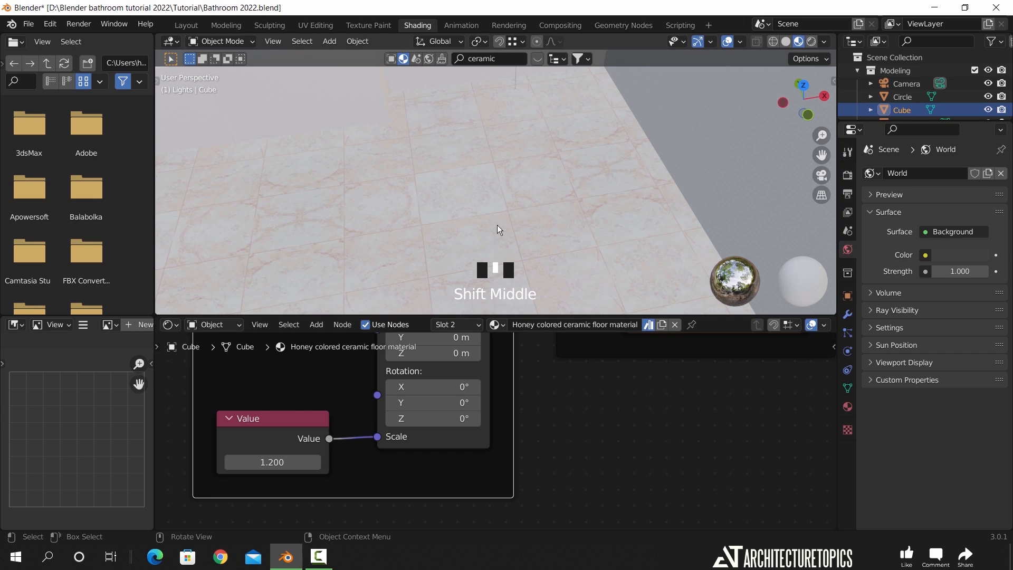
shift+middle_drag(477, 190, 628, 207)
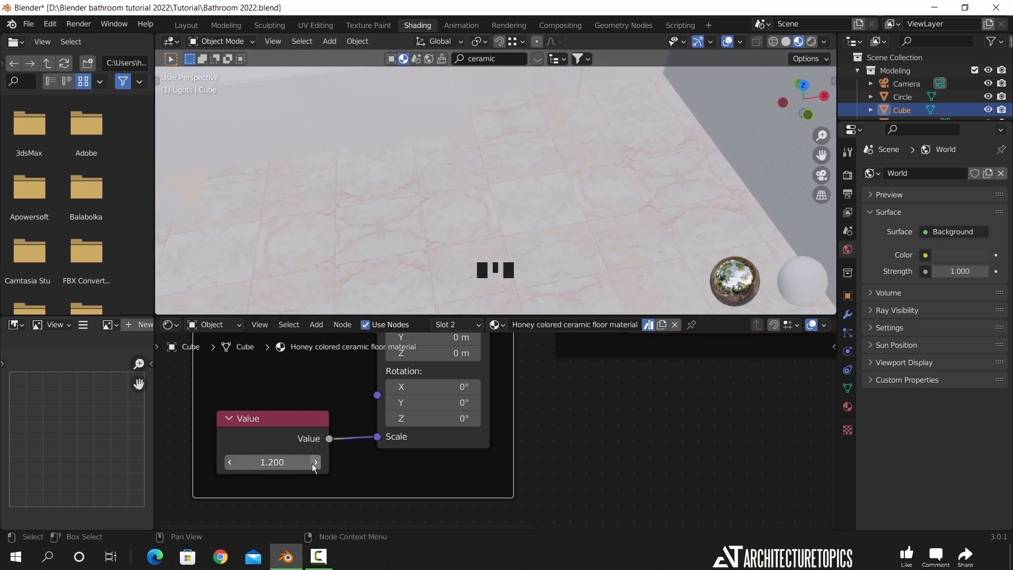
click(230, 462)
mouse_move(499, 217)
shift+middle_down()
mouse_move(678, 221)
mouse_move(531, 186)
mouse_move(679, 190)
shift+middle_up()
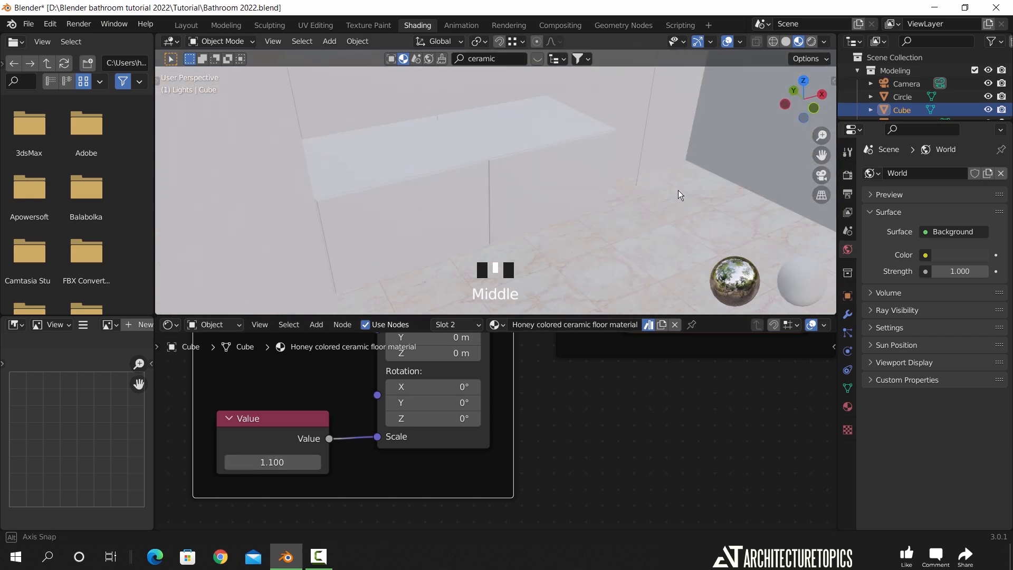
Return to the Layout workspace and bring the mirror and vanity into view
click(191, 29)
middle_drag(413, 236, 501, 277)
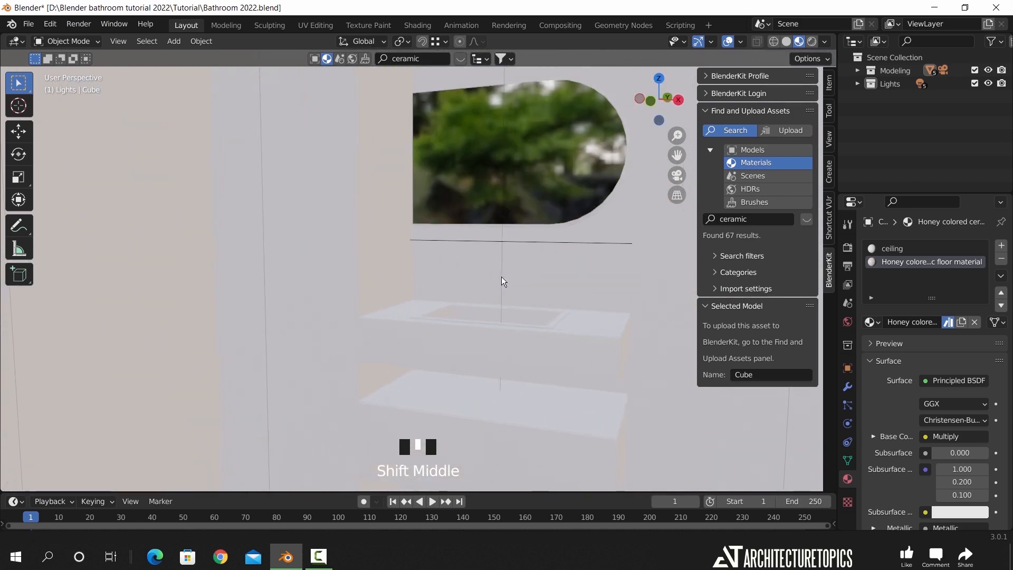
scroll(484, 293, up, 2)
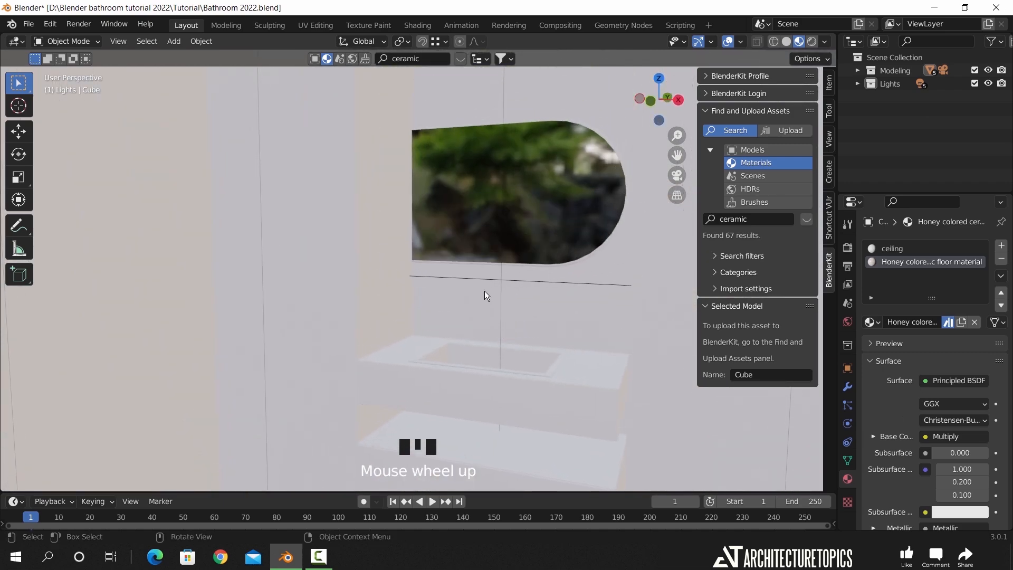
Select the room mesh, view the bathroom through the camera and enter Edit Mode on it
scroll(485, 290, down, 3)
middle_drag(484, 290, 490, 240)
click(469, 235)
key(Tab)
key(KP_0)
scroll(517, 244, up, 2)
key(Tab)
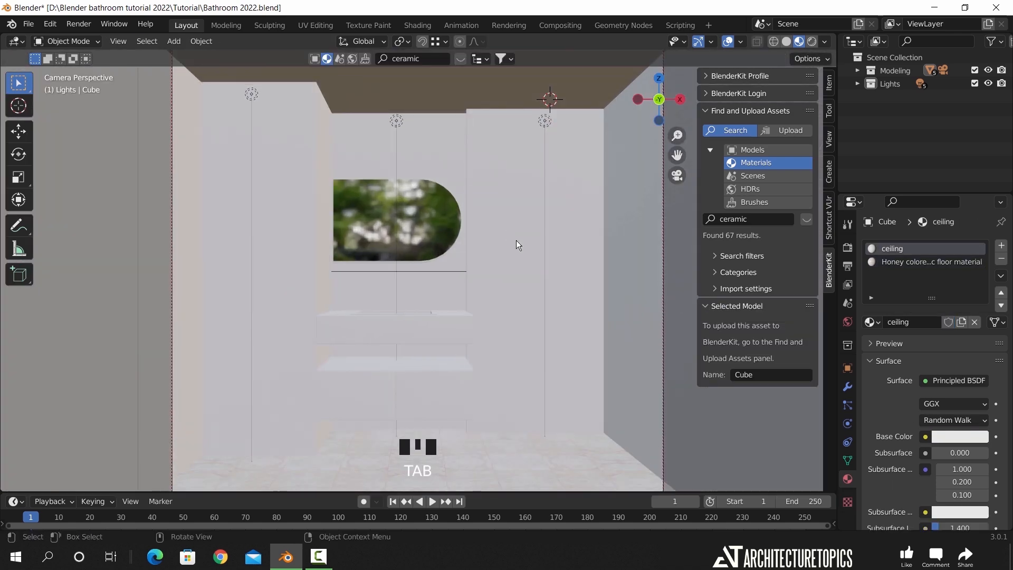
key(Tab)
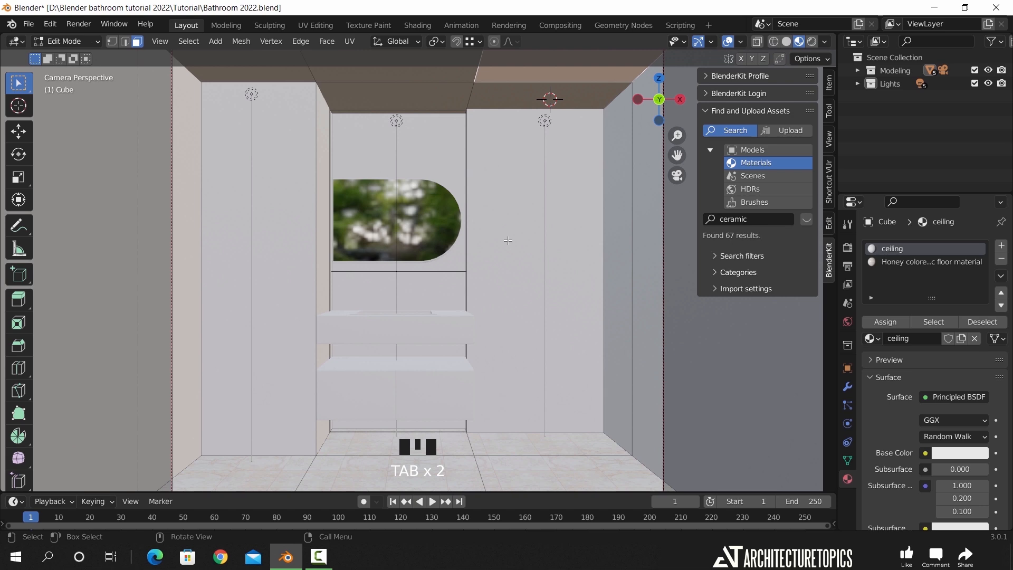
Select the ceiling faces of the room in a see-through front view and invert the selection to target the walls
key(KP_1)
scroll(543, 242, down, 5)
key(shift+z)
shift+middle_drag(444, 201, 438, 272)
key(1)
drag(146, 110, 165, 116)
drag(299, 149, 631, 206)
key(3)
scroll(580, 245, down, 3)
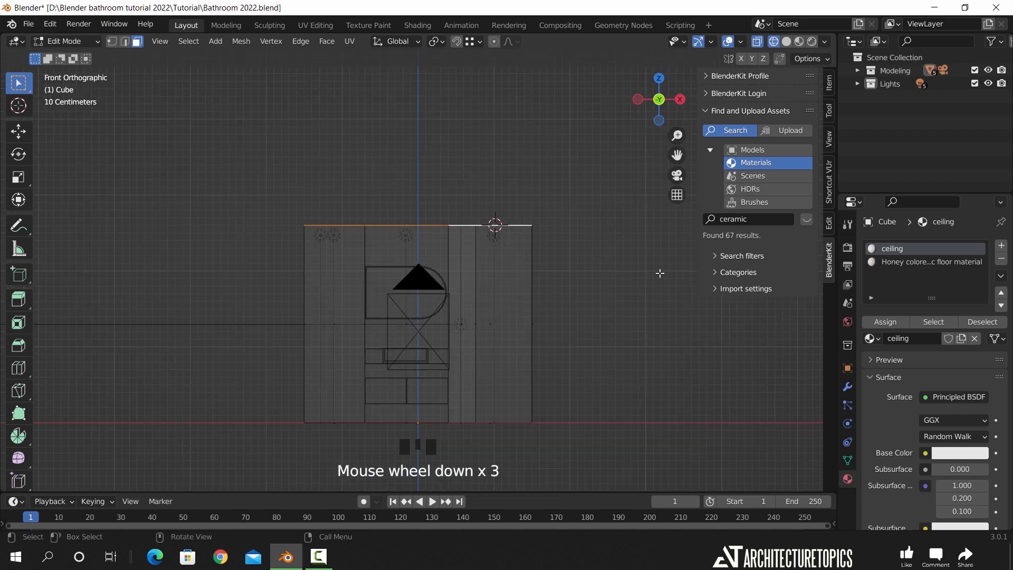
key(ctrl+i)
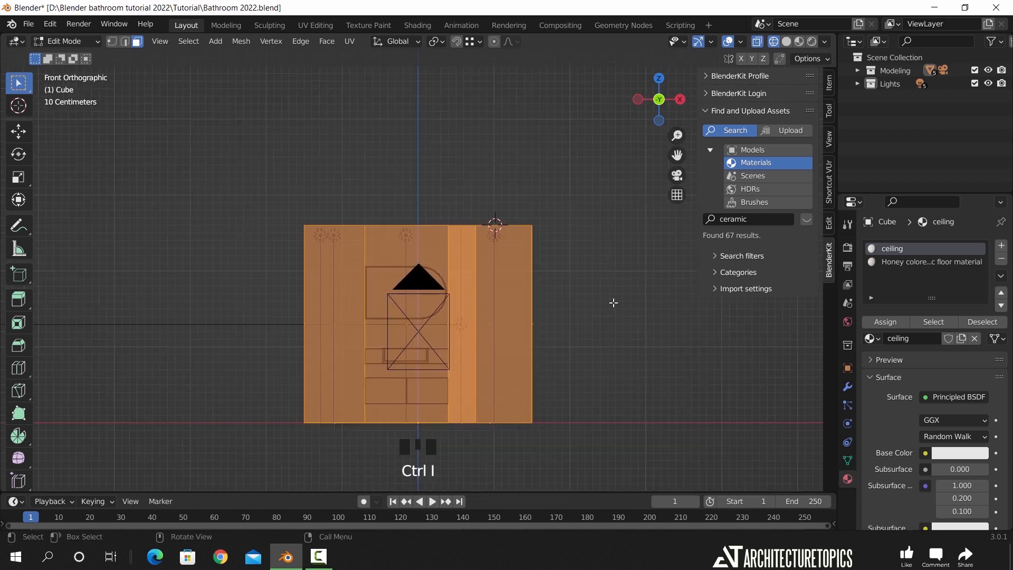
Add a third, empty material slot to the room mesh and assign the selected wall faces to it
click(932, 262)
click(886, 321)
mouse_move(584, 312)
middle_down()
mouse_move(500, 351)
mouse_move(562, 342)
mouse_move(466, 296)
middle_up()
key(z)
key(z)
mouse_move(568, 335)
middle_down()
mouse_move(565, 118)
mouse_move(550, 347)
mouse_move(823, 243)
mouse_move(765, 370)
middle_up()
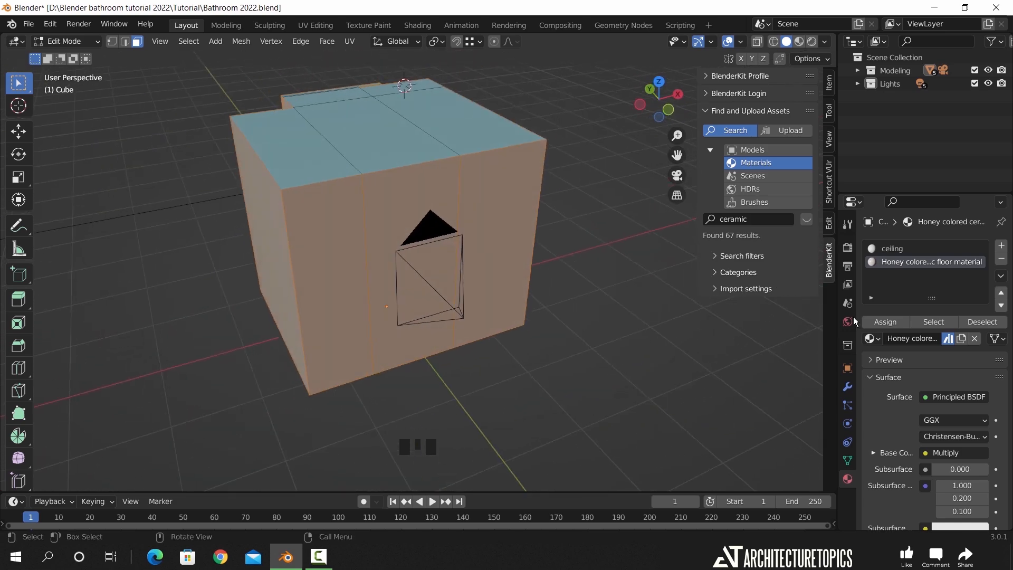
click(1002, 246)
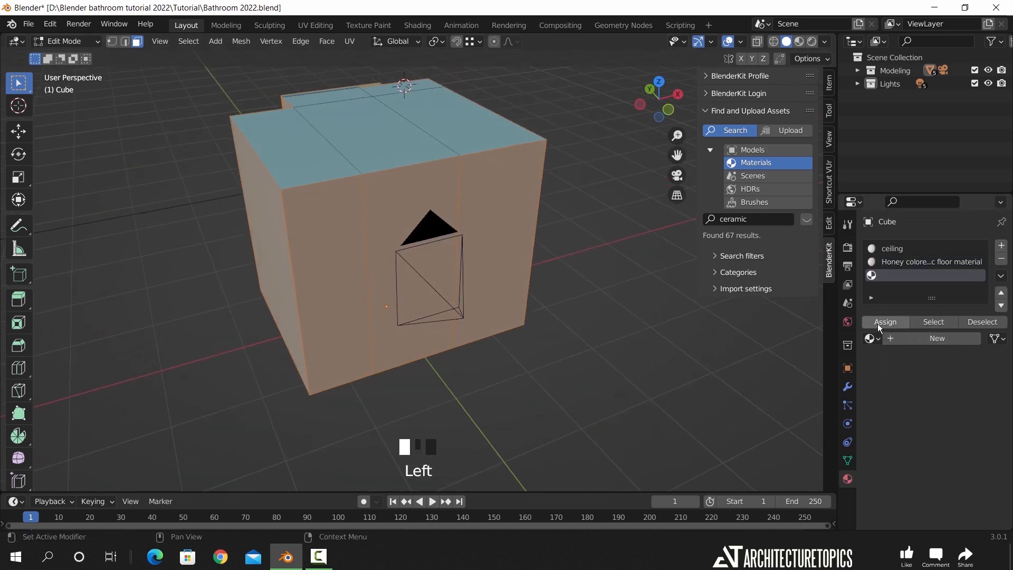
middle_drag(509, 296, 541, 269)
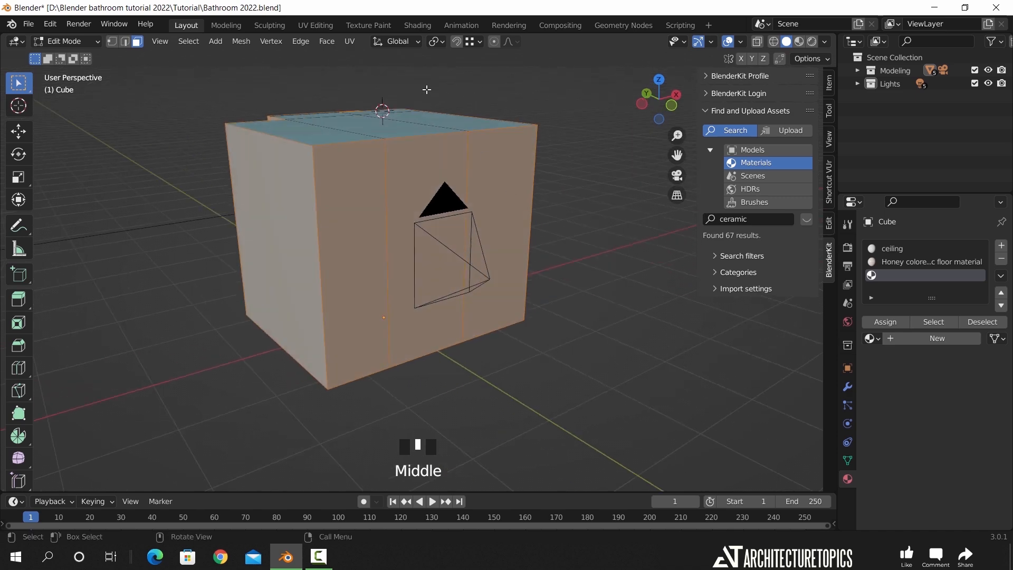
key(Tab)
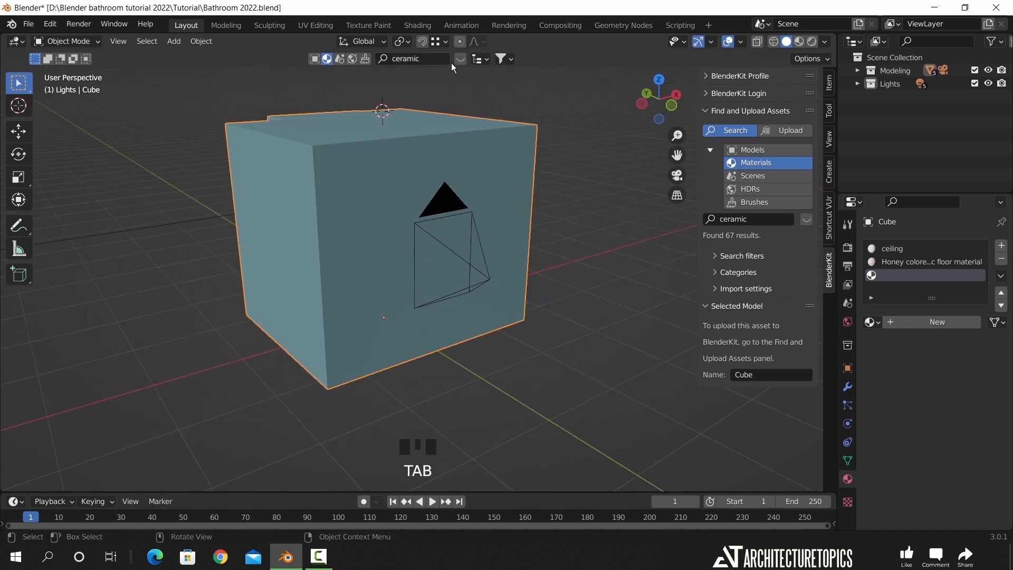
Search the BlenderKit materials for "marble" and show the results
text(le)
key(Return)
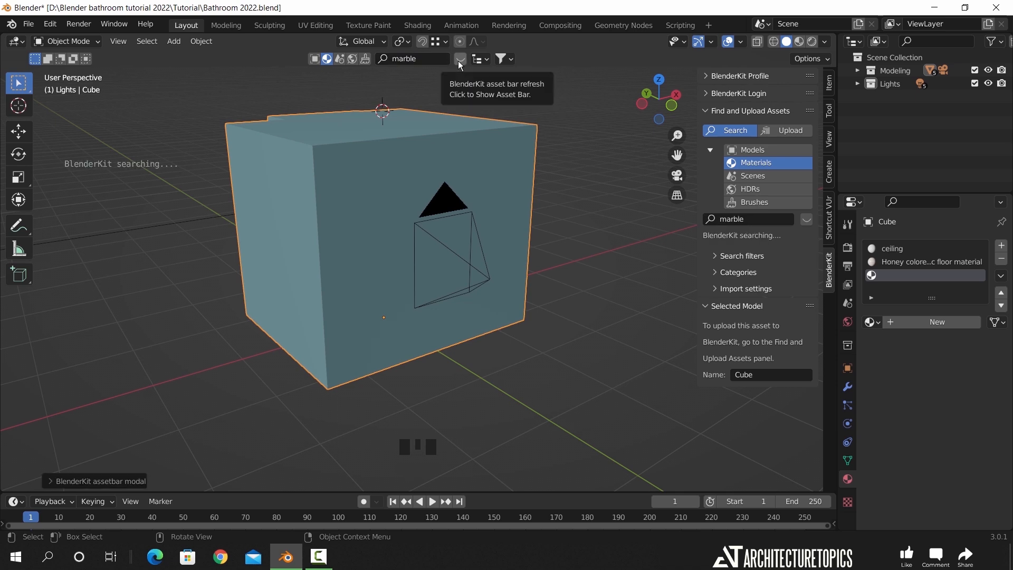
click(459, 62)
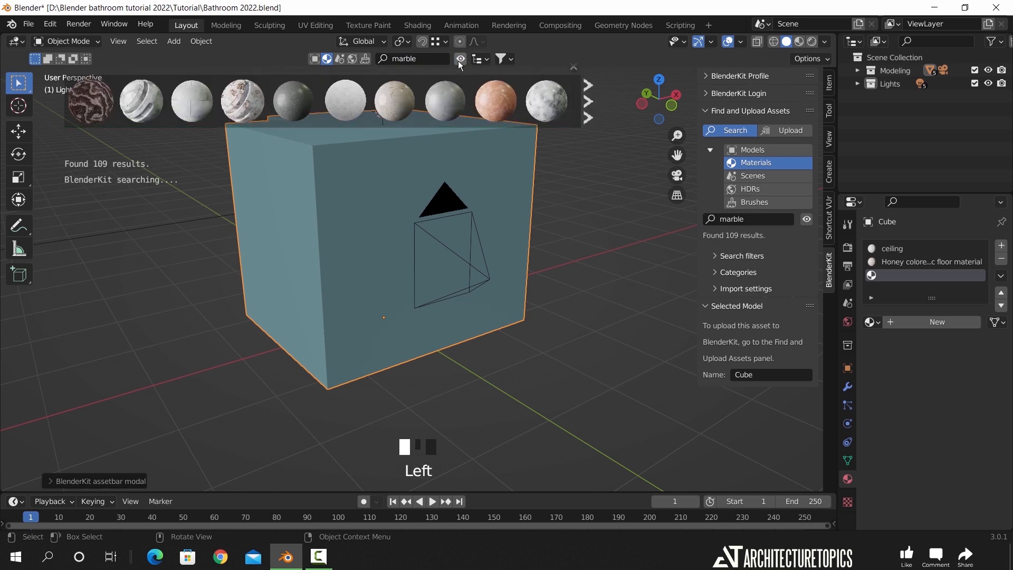
Apply the Artificial Marble 9 material to the room's empty slot and view the walls through the camera in Material Preview
mouse_move(390, 110)
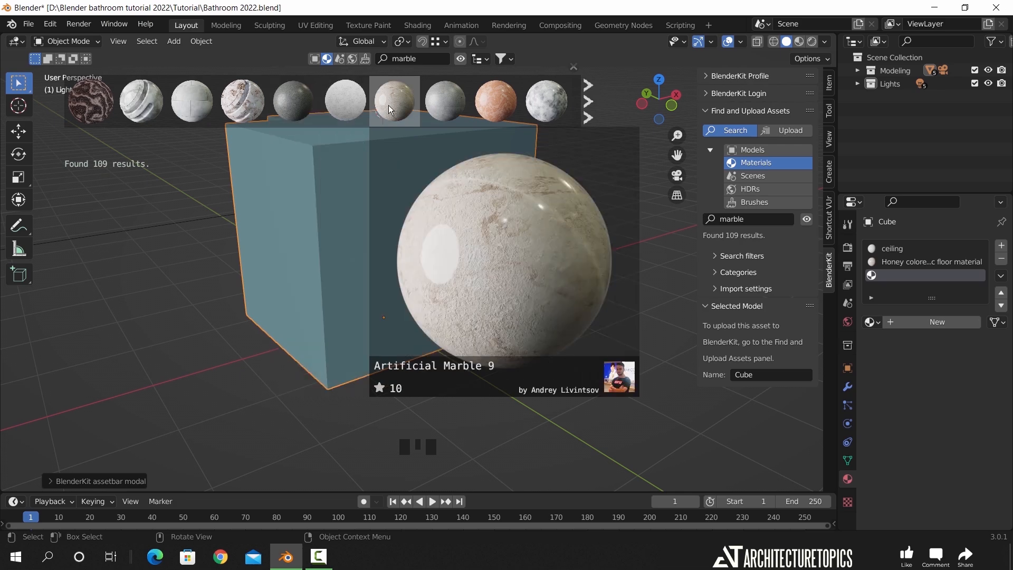
drag(389, 110, 359, 232)
key(z)
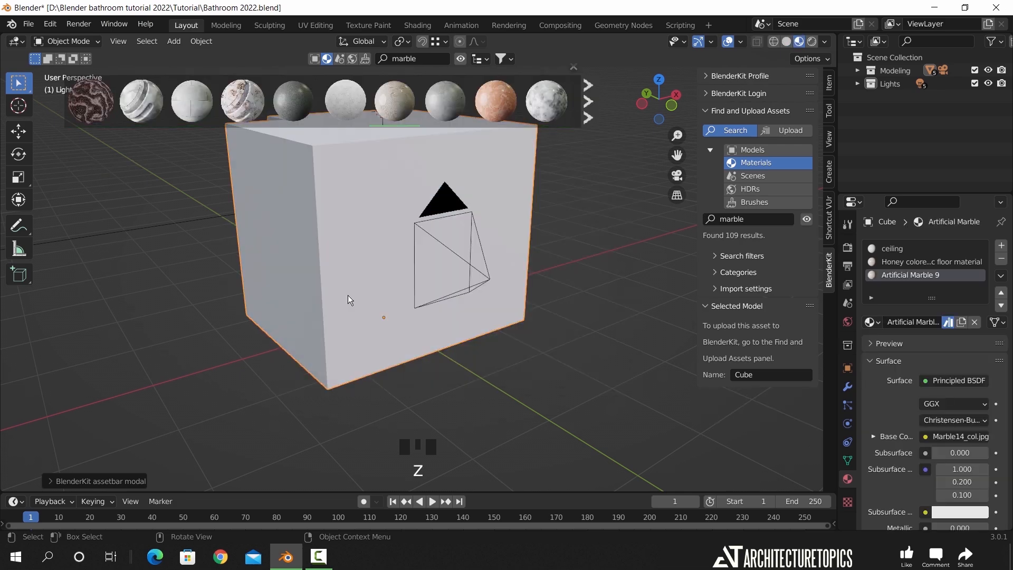
middle_drag(492, 235, 406, 246)
click(458, 63)
scroll(474, 187, up, 4)
shift+middle_drag(474, 182, 454, 200)
key(KP_0)
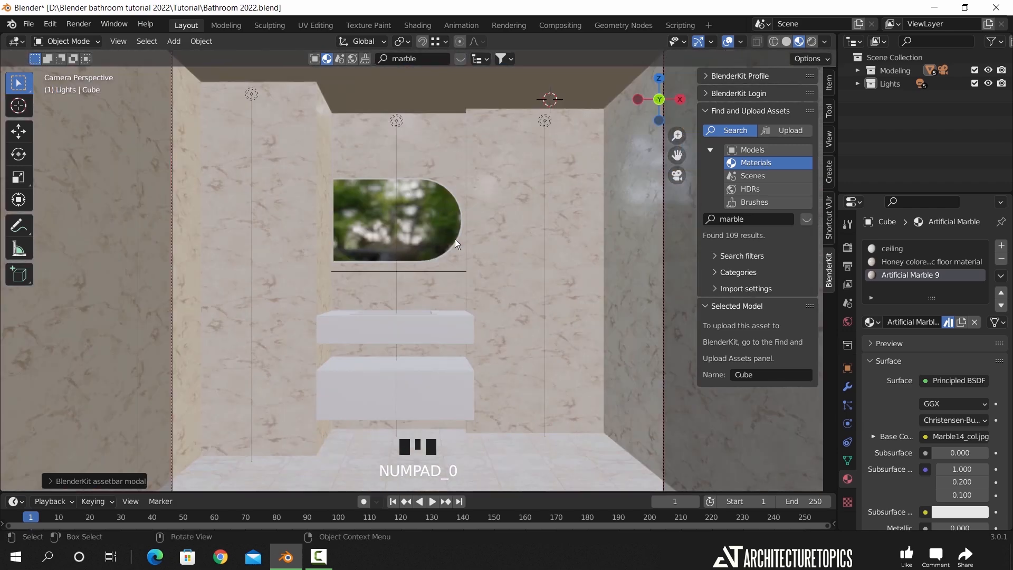
Unwrap the marble wall faces with Smart UV Project
key(Tab)
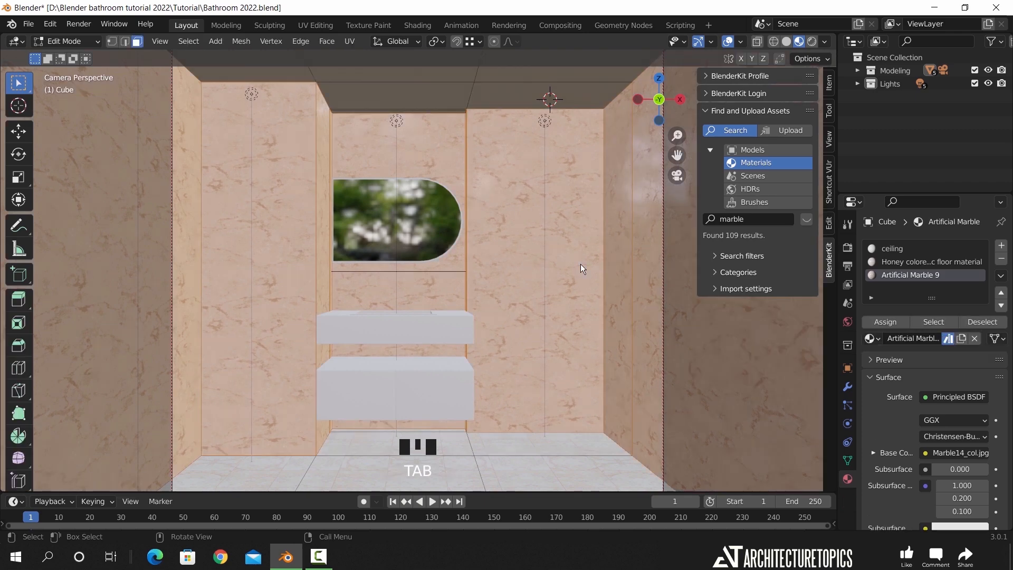
key(u)
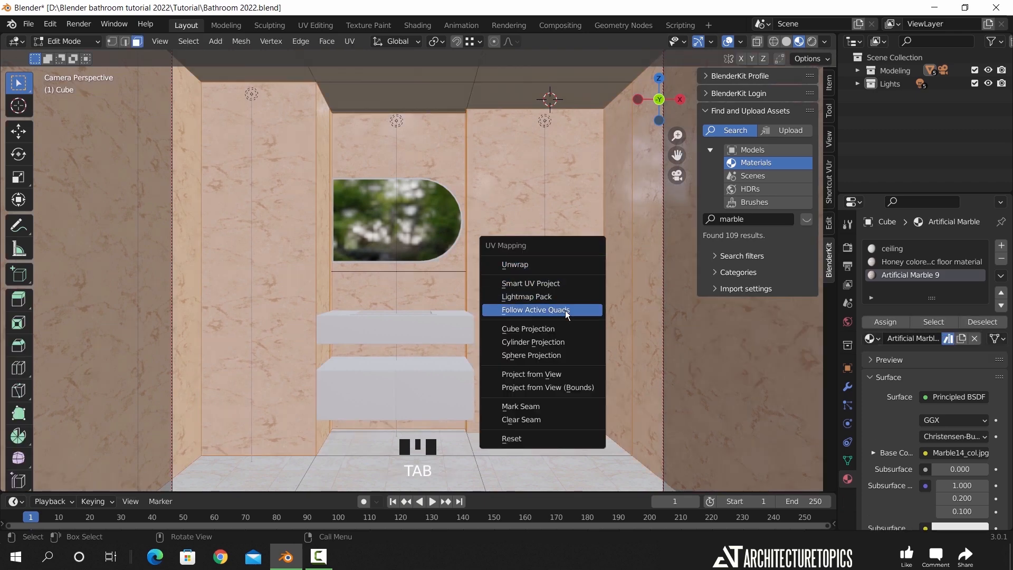
click(557, 287)
click(556, 393)
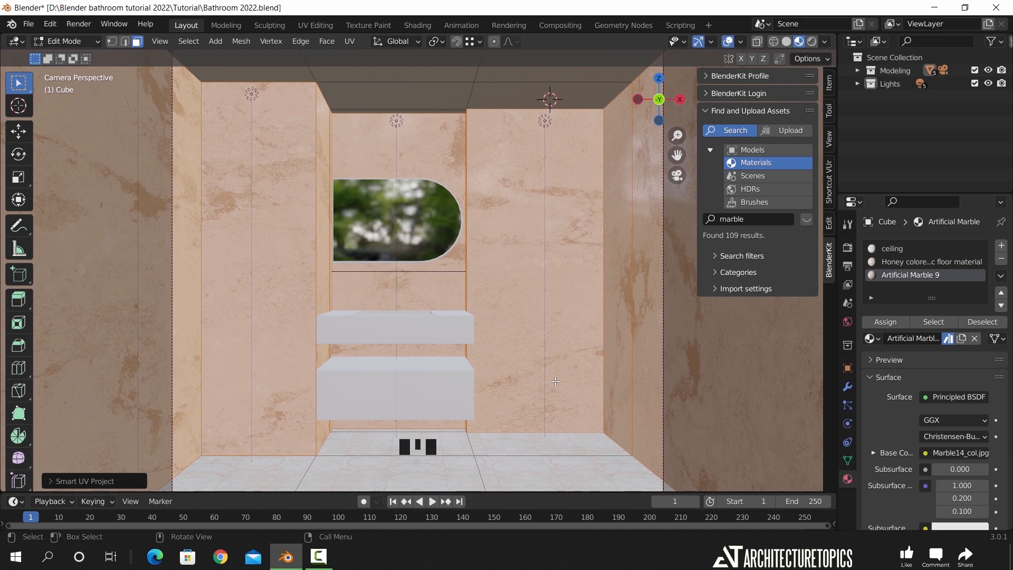
Scale all wall UVs up to about twice their size in the UV Editing workspace and return to Object Mode
click(315, 25)
key(KP_0)
scroll(649, 318, up, 4)
key(a)
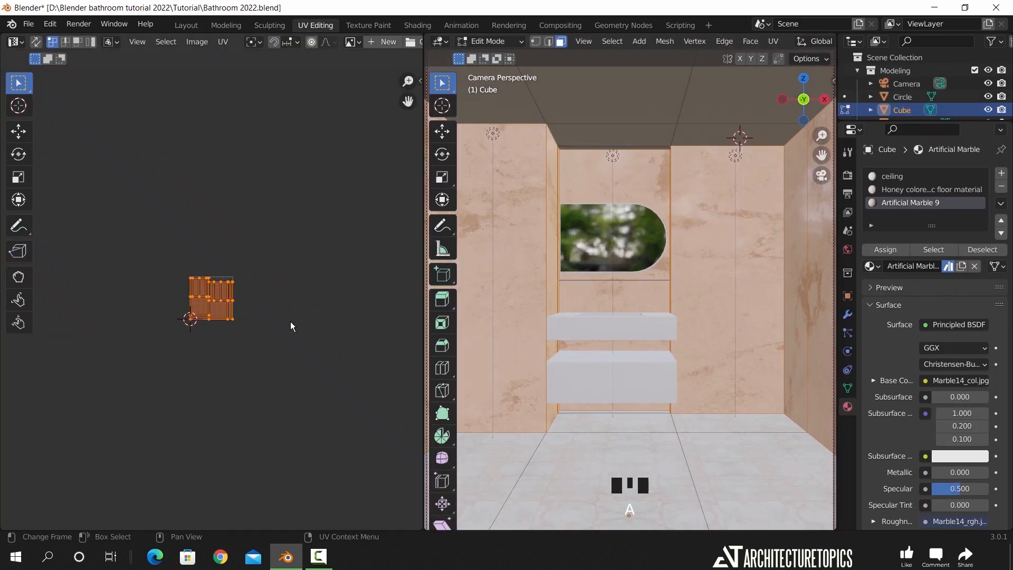
key(s)
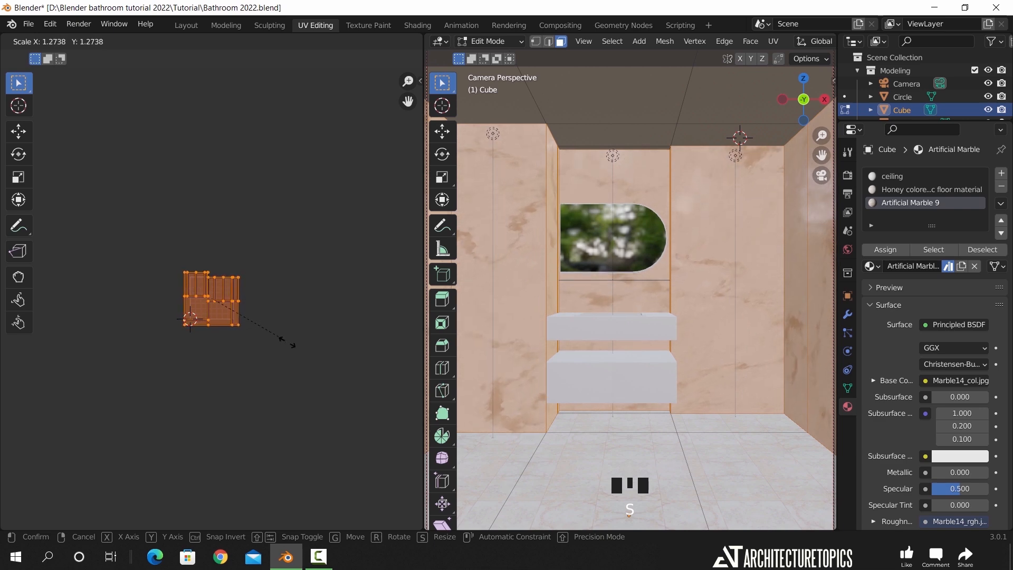
click(294, 347)
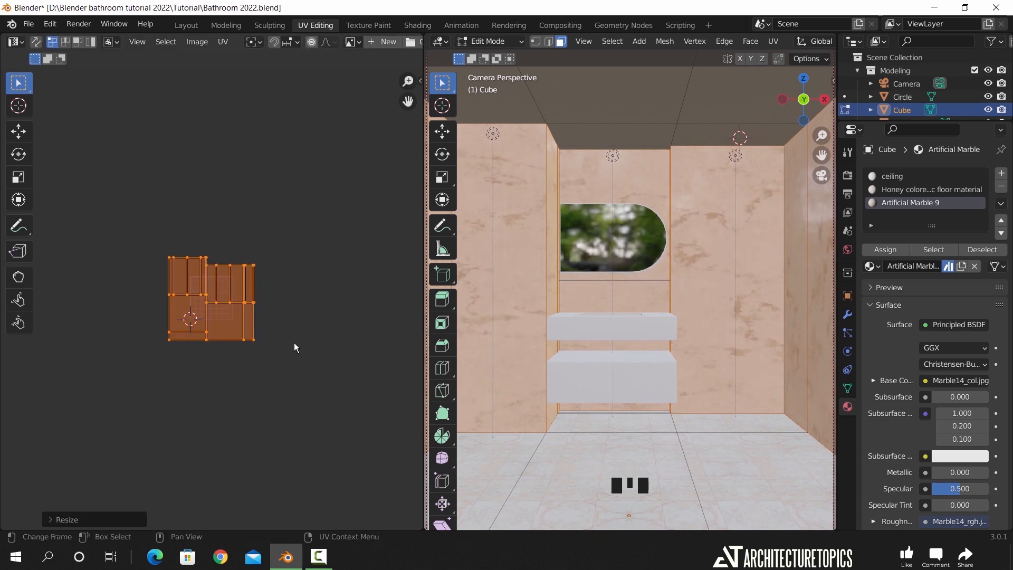
key(Tab)
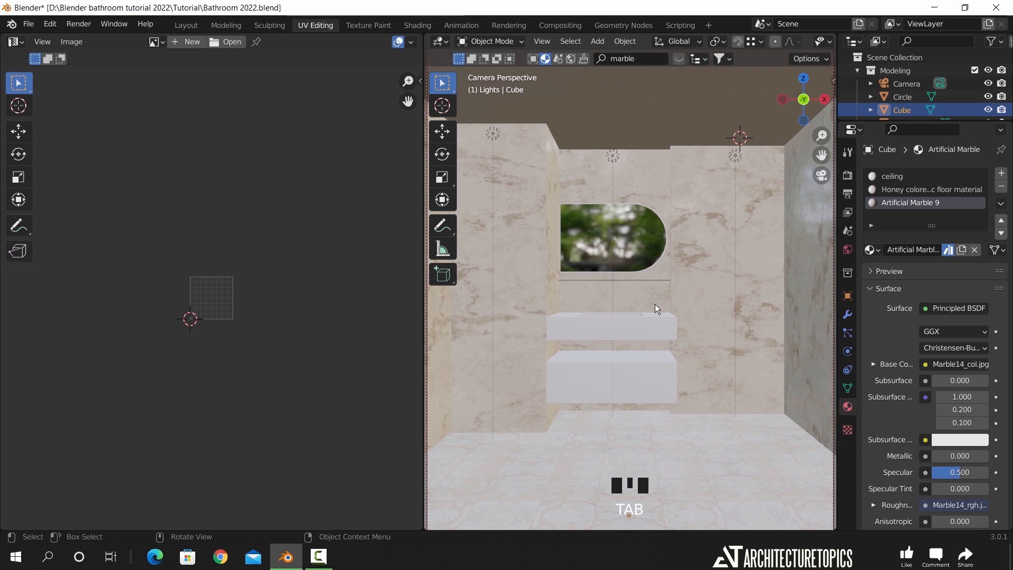
Browse further marble results and apply Artificial Marble 8 to the upper vanity block holding the sink
click(684, 58)
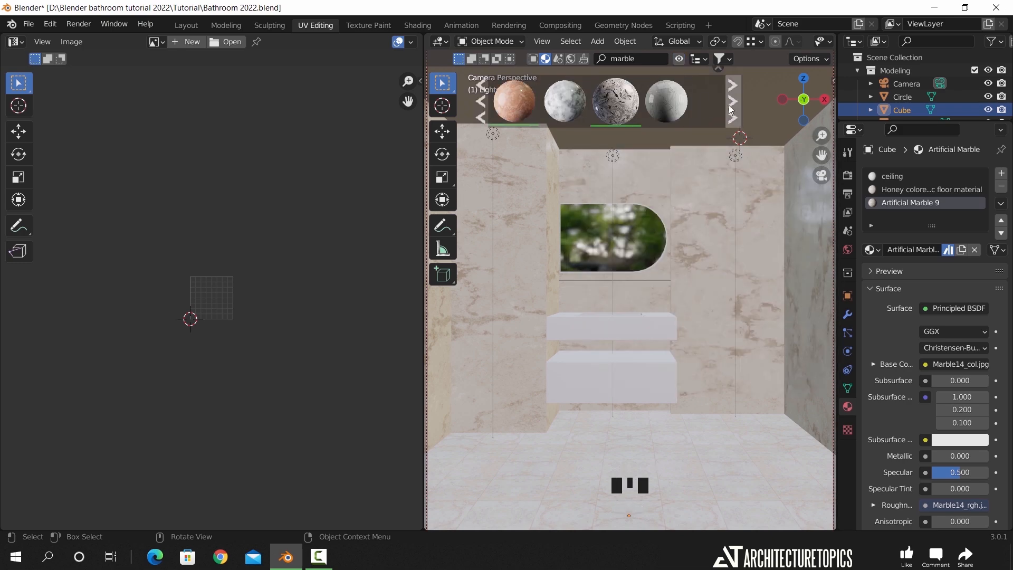
click(729, 105)
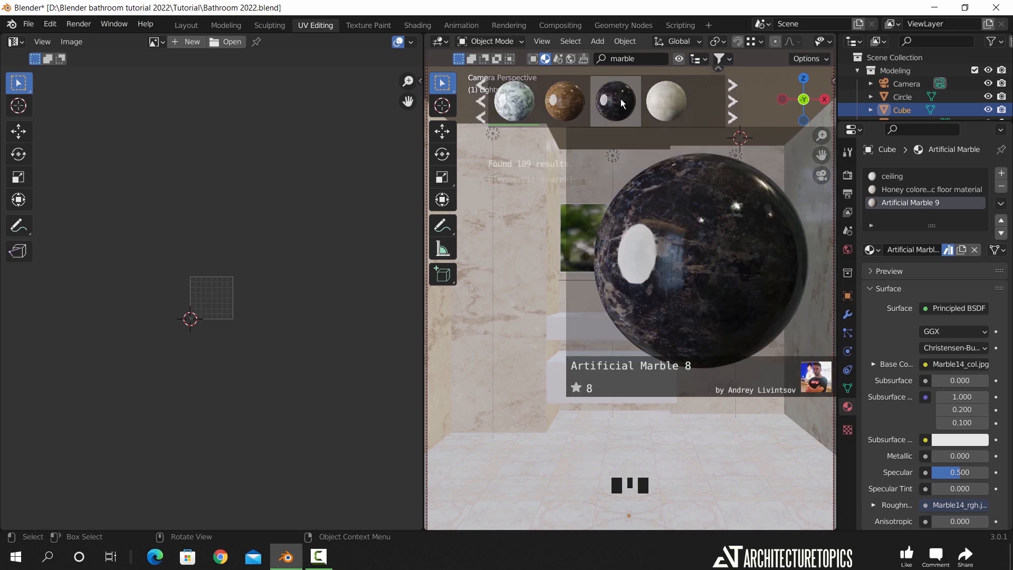
click(610, 324)
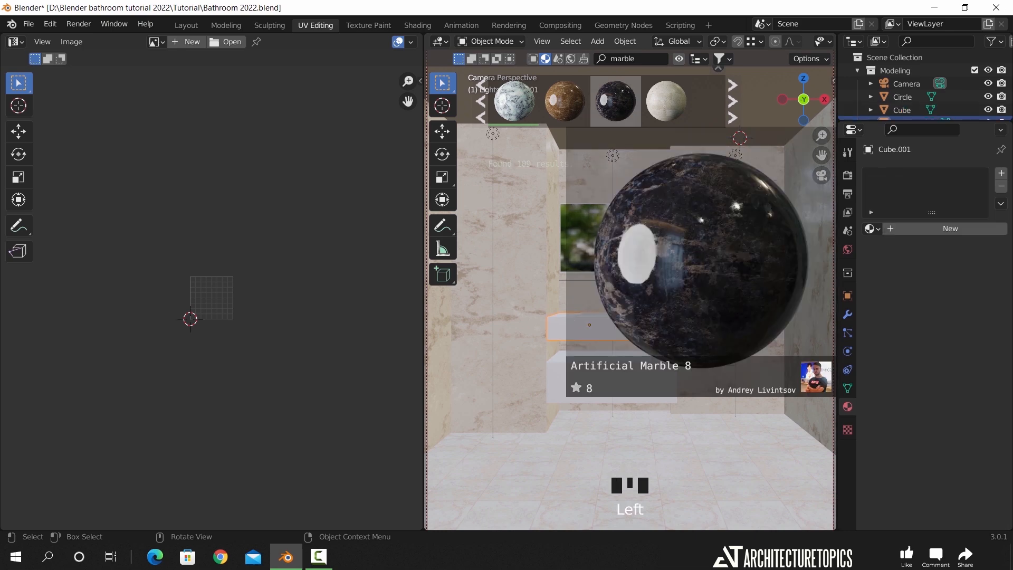
click(619, 113)
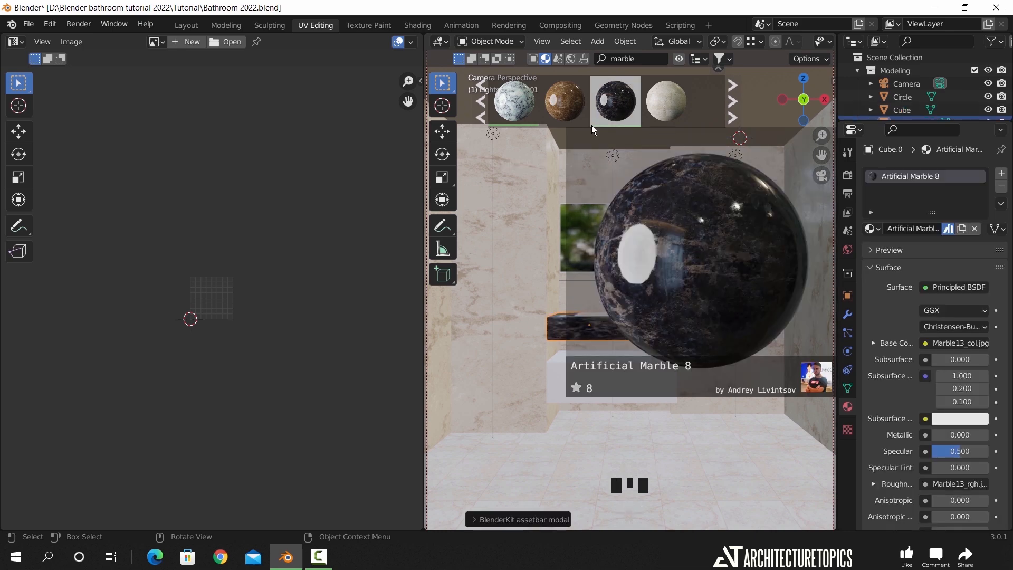
Unwrap all faces of the dark marble vanity block with Cube Projection
scroll(623, 364, up, 7)
shift+middle_drag(645, 370, 679, 333)
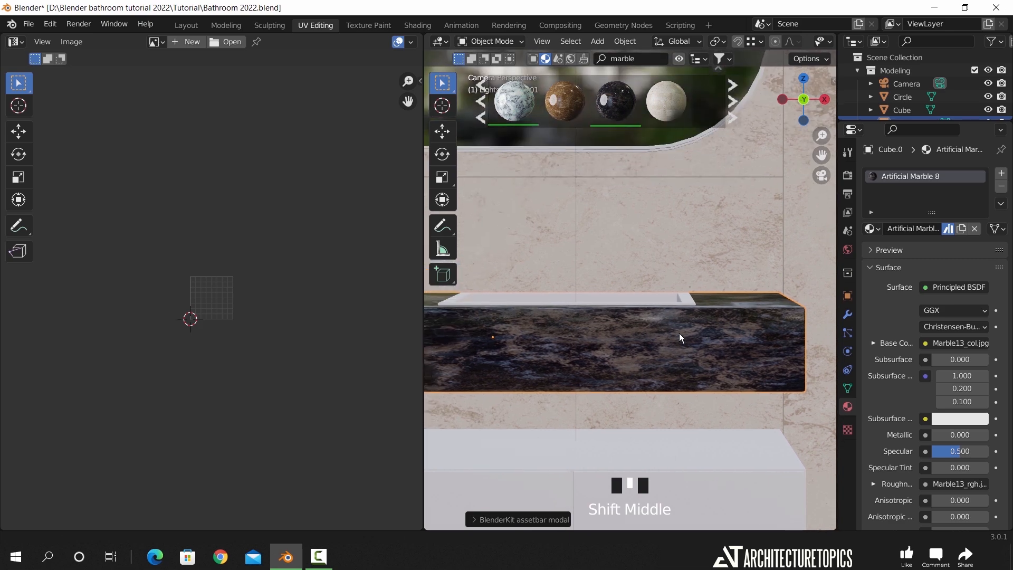
click(724, 337)
click(751, 336)
key(Tab)
key(a)
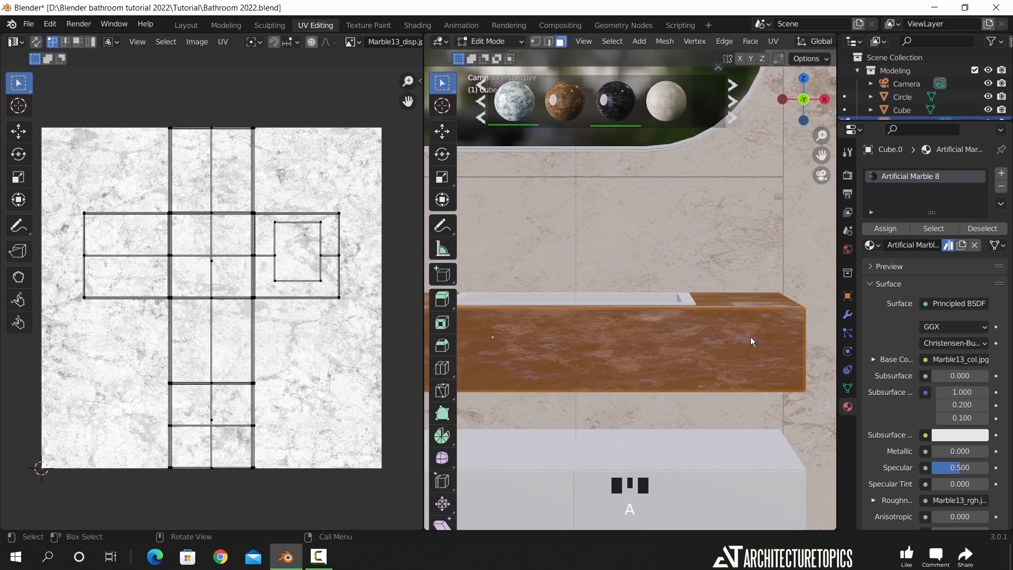
key(u)
click(713, 379)
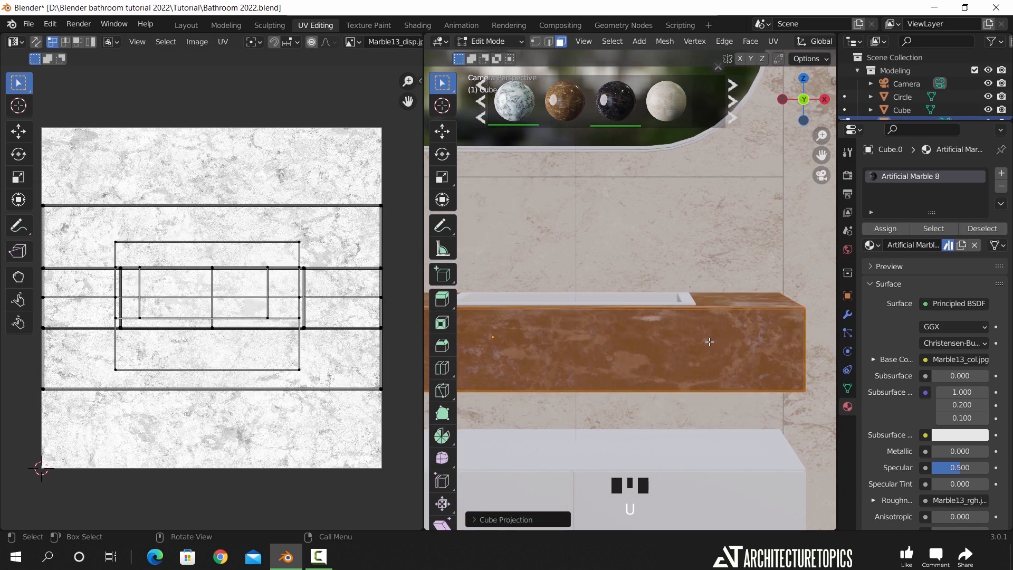
Scale up all UVs of the dark marble vanity block and return to Object Mode
scroll(710, 342, down, 2)
key(a)
key(s)
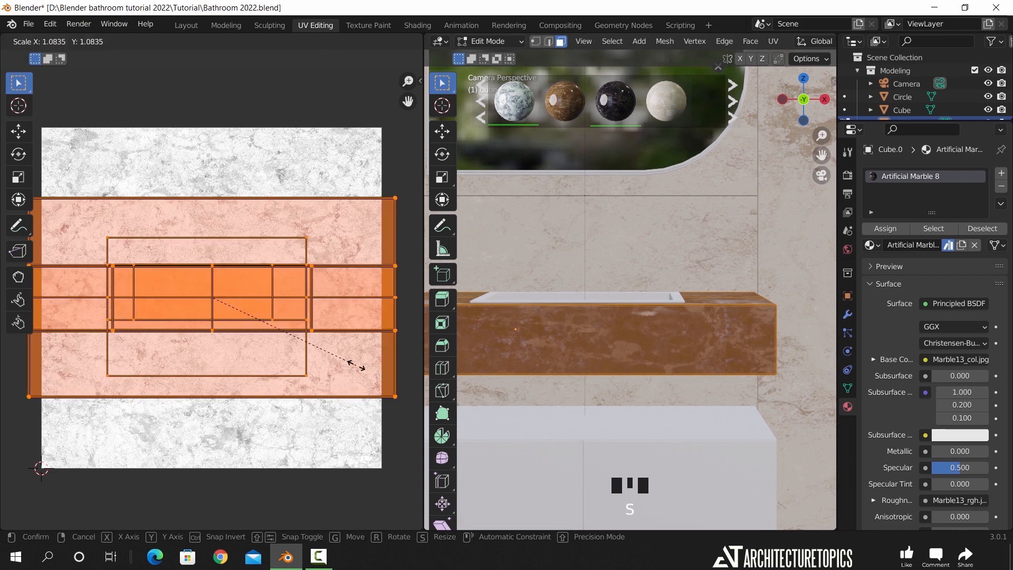
click(351, 362)
key(Tab)
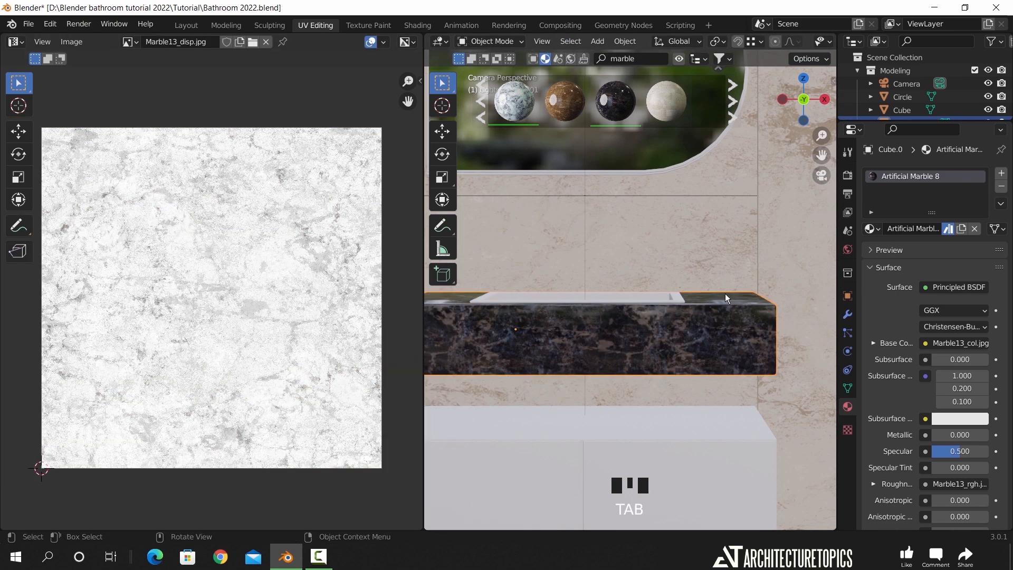
Split the image editor area and turn its lower half into a Shader Editor showing the Artificial Marble 8 color texture link
shift+middle_drag(654, 334, 600, 298)
drag(1, 528, 4, 282)
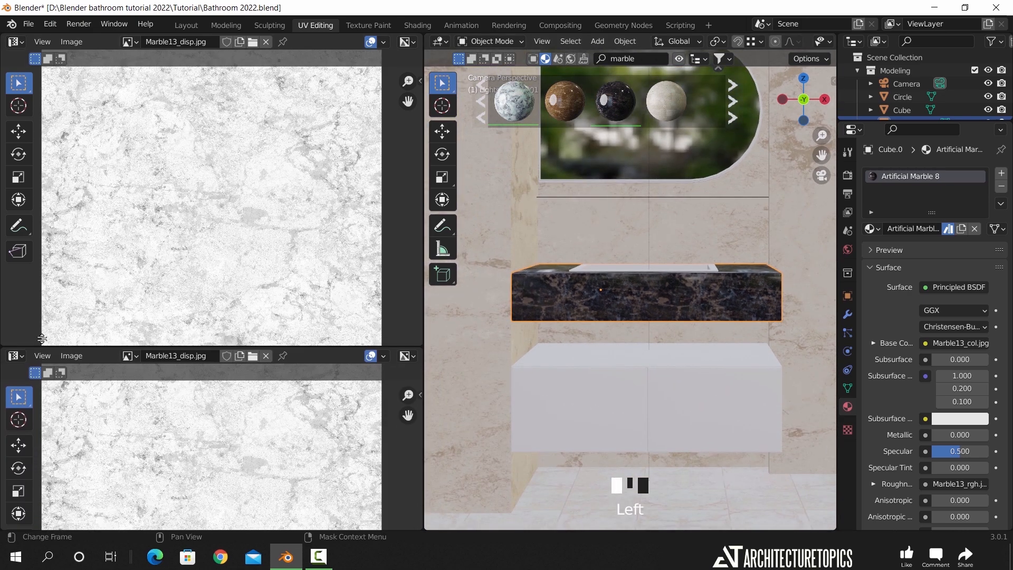
click(15, 287)
click(51, 409)
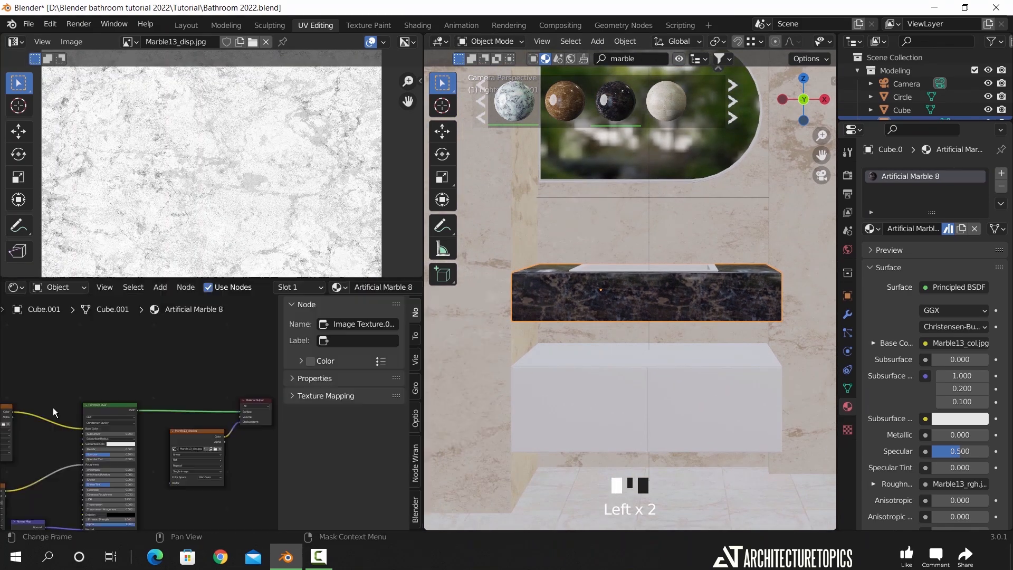
shift+middle_drag(144, 392, 184, 435)
scroll(240, 393, up, 4)
scroll(239, 388, up, 4)
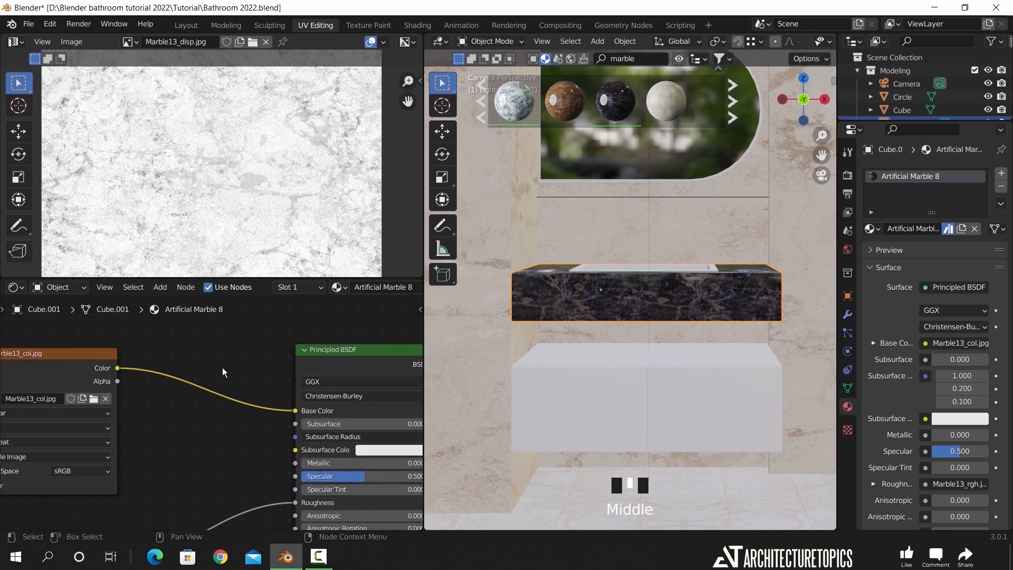
Insert a Gamma node set to 0.8 between the Marble13_col.jpg texture and the Principled BSDF Base Color
key(shift+a)
mouse_move(202, 437)
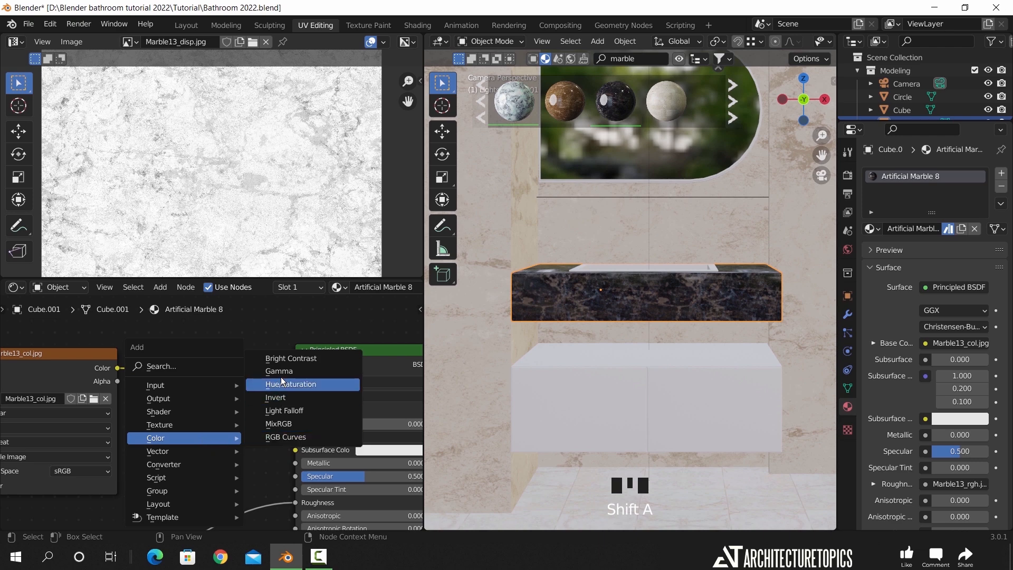
click(279, 371)
click(184, 379)
double_click(203, 416)
text(0.8)
key(Return)
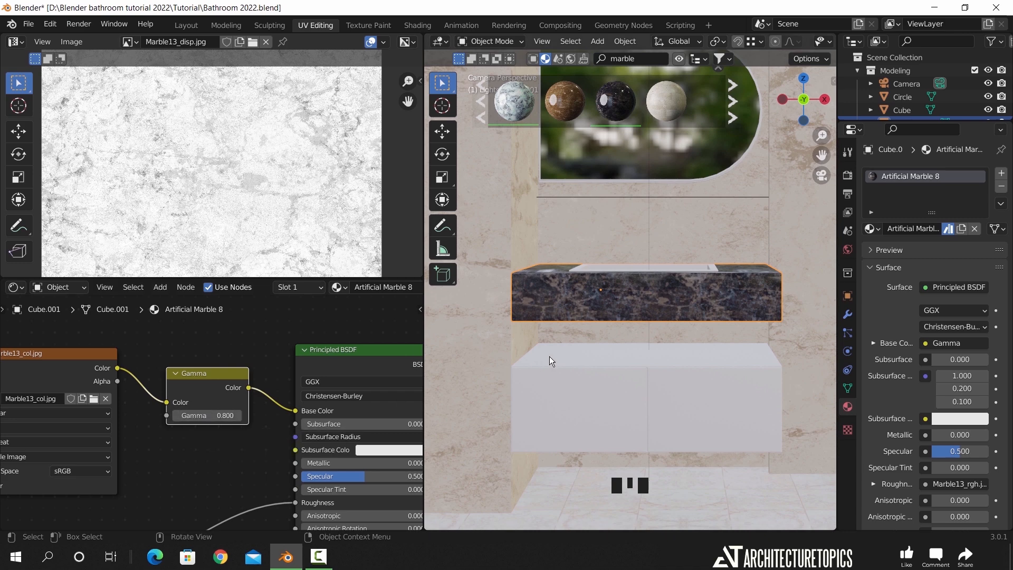
scroll(549, 355, down, 2)
shift+middle_drag(549, 356, 588, 355)
scroll(610, 274, down, 1)
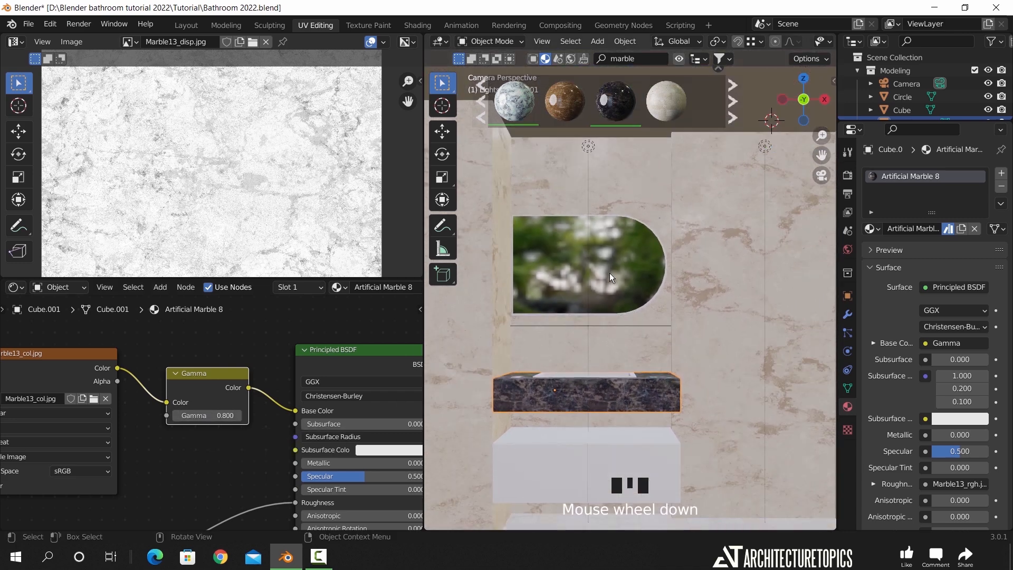
Add a new material slot to the room object and assign it to the niche wall face behind the mirror
click(605, 193)
key(Tab)
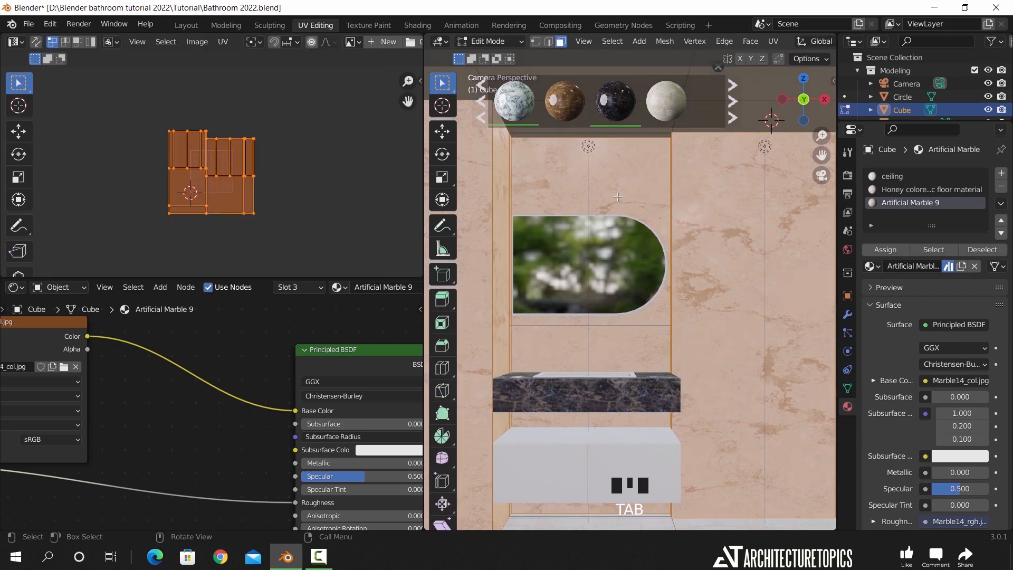
click(626, 177)
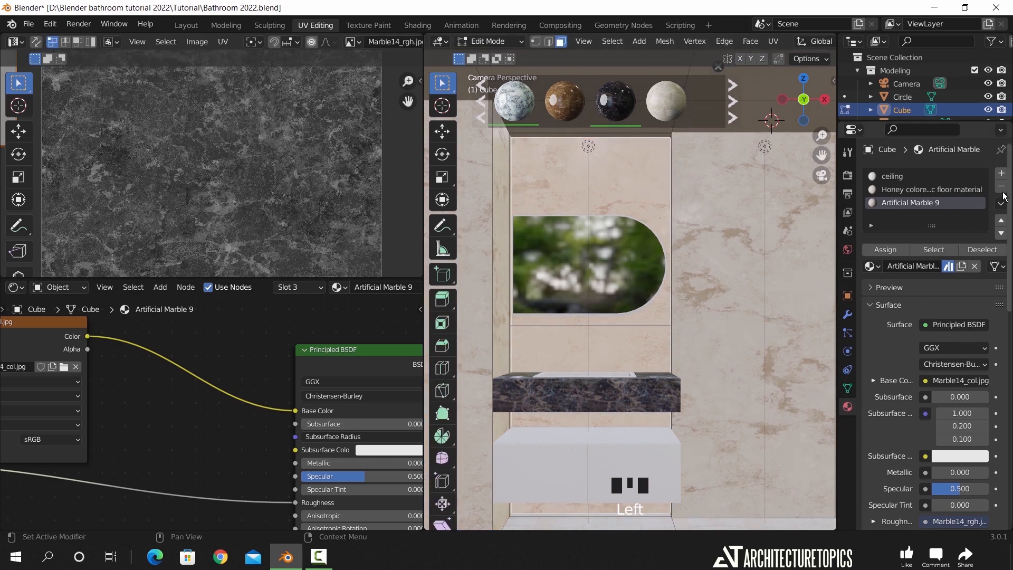
click(1002, 175)
click(890, 254)
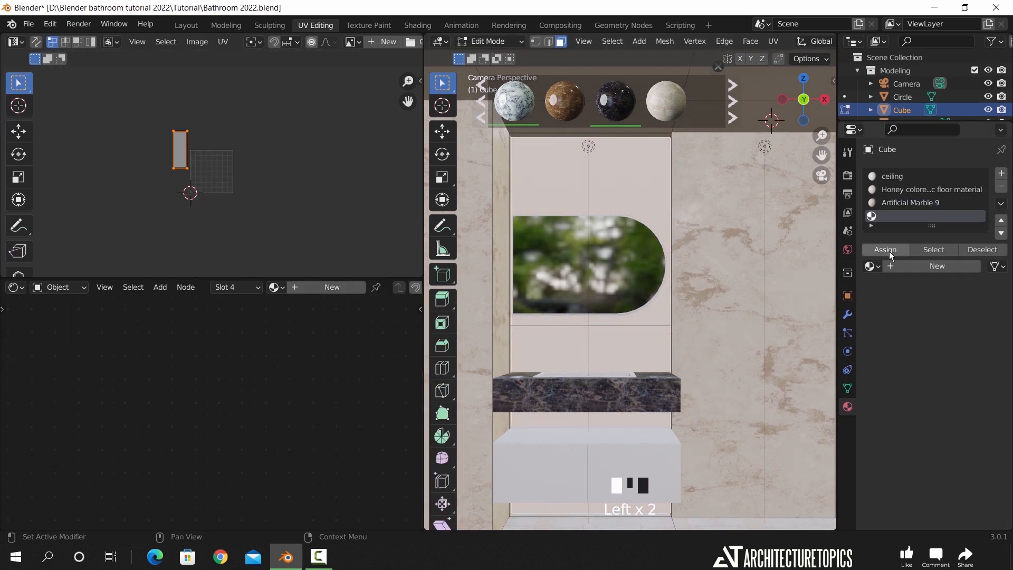
Return to Object Mode and apply the BlenderKit Artificial Marble 3 material to the niche wall behind the mirror
mouse_move(572, 108)
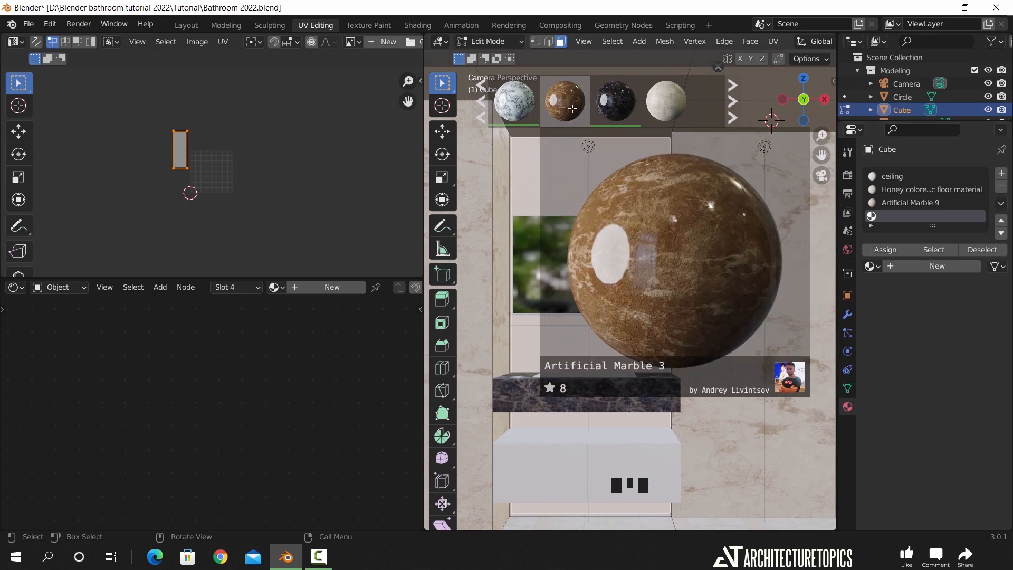
key(Tab)
drag(565, 100, 591, 222)
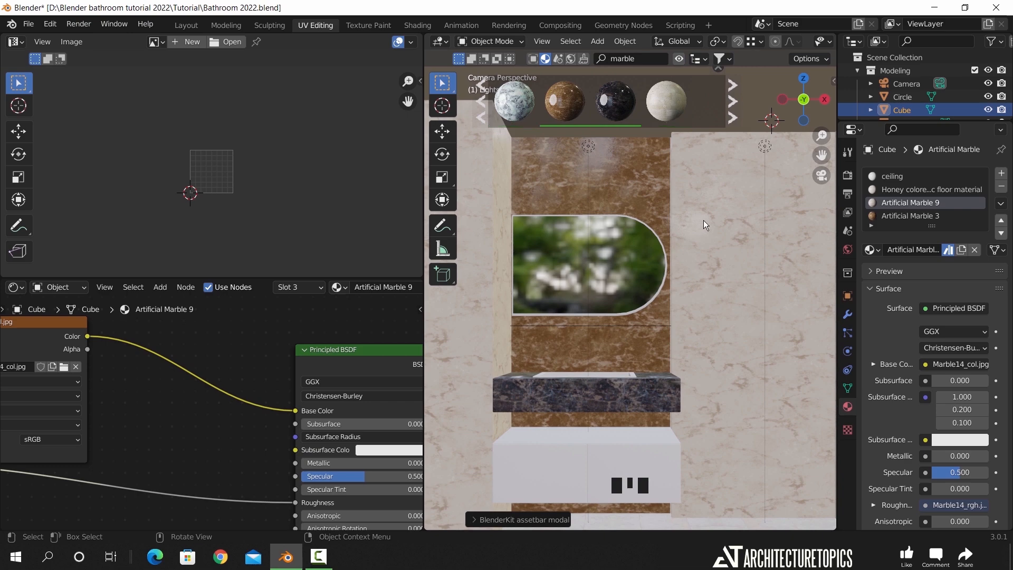
Select the brown marble face behind the mirror in Edit Mode and try scaling down its UVs
key(Tab)
key(Tab)
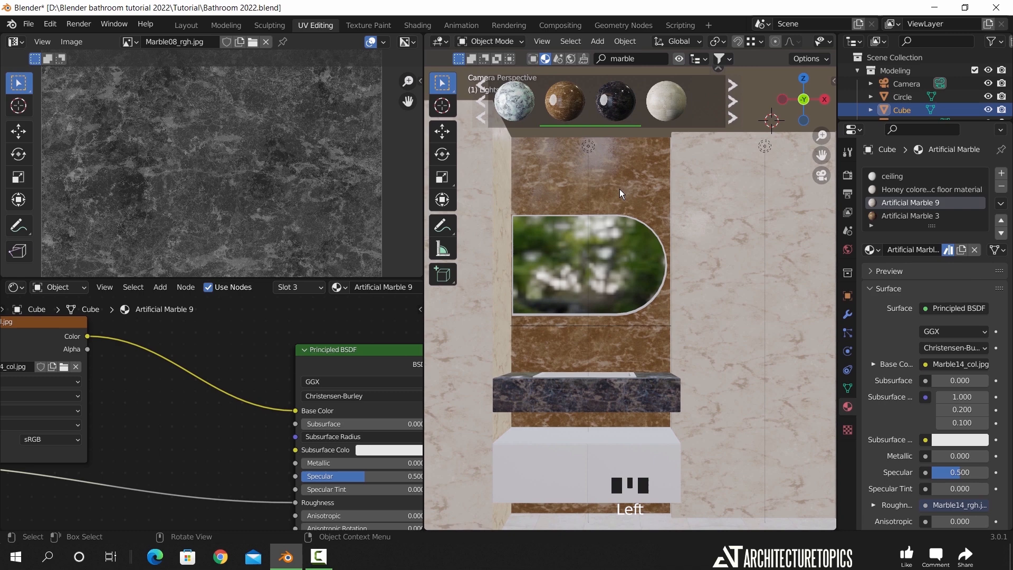
key(Tab)
click(610, 185)
scroll(316, 200, down, 4)
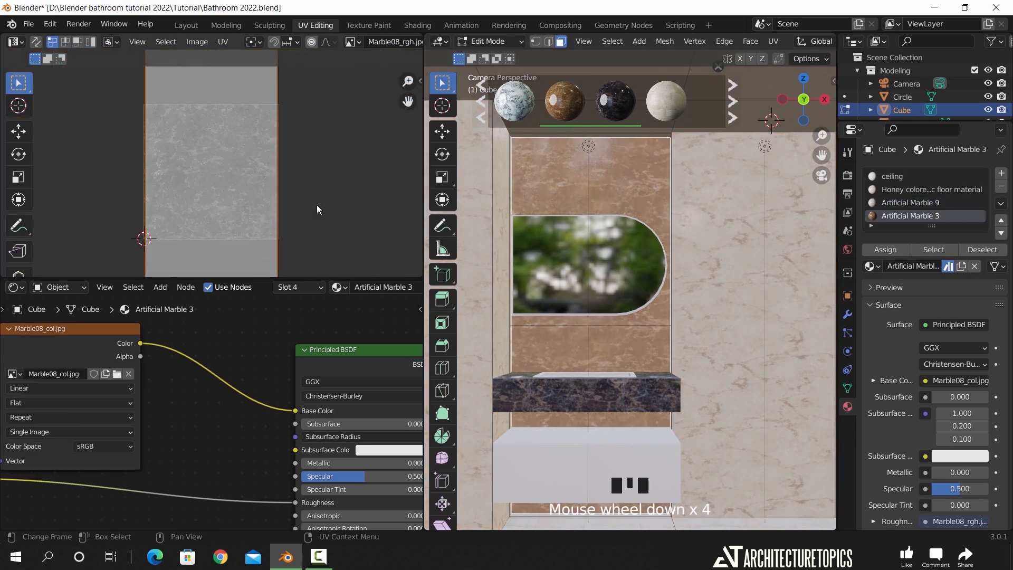
key(s)
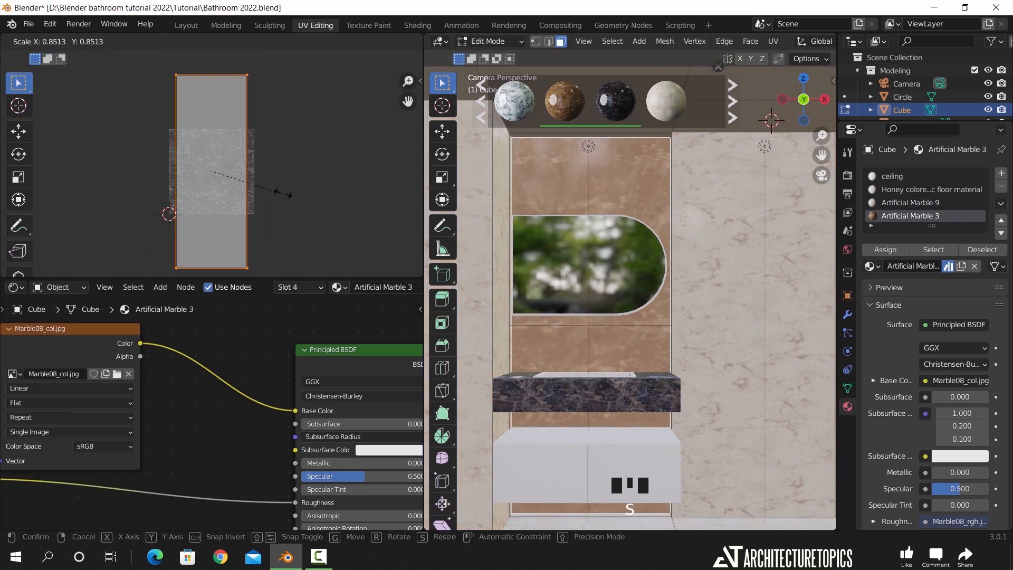
key(Escape)
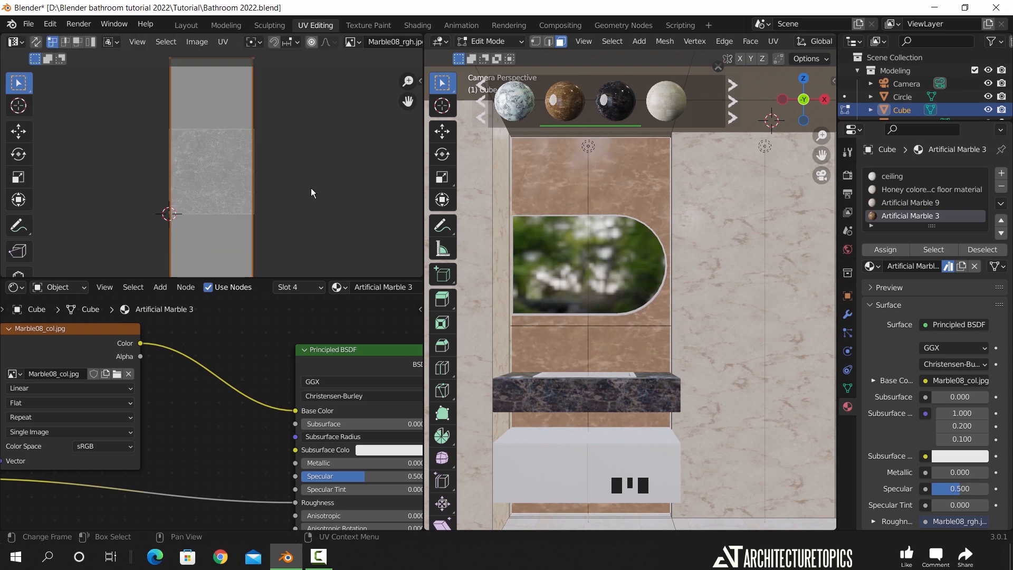
Hide the BlenderKit asset bar in Object Mode and insert a Hue Saturation Value node between the Marble08_col.jpg texture and the Principled BSDF
key(Tab)
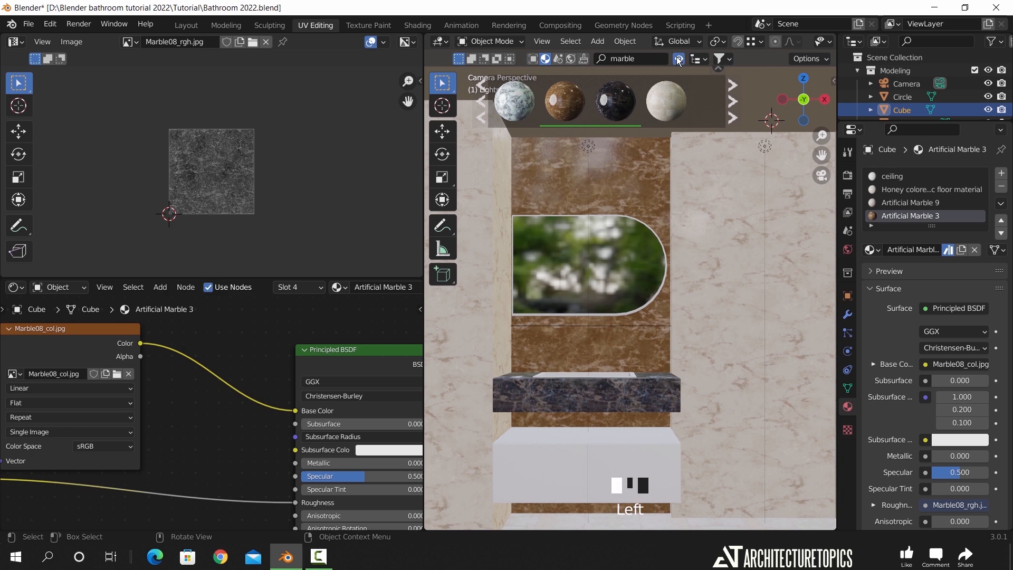
click(679, 59)
middle_drag(215, 361, 260, 383)
scroll(284, 405, up, 2)
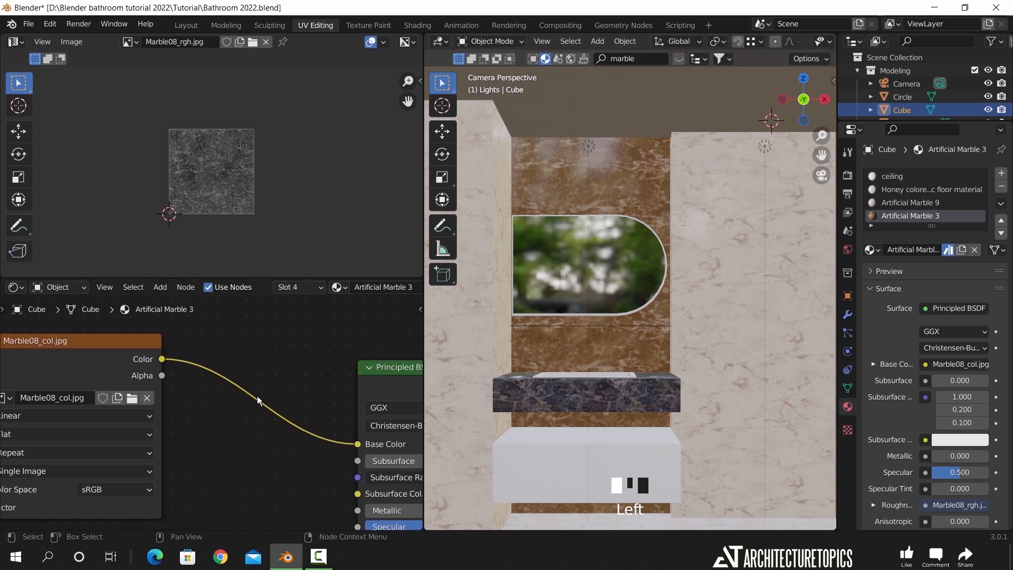
key(shift+a)
mouse_move(259, 391)
click(329, 416)
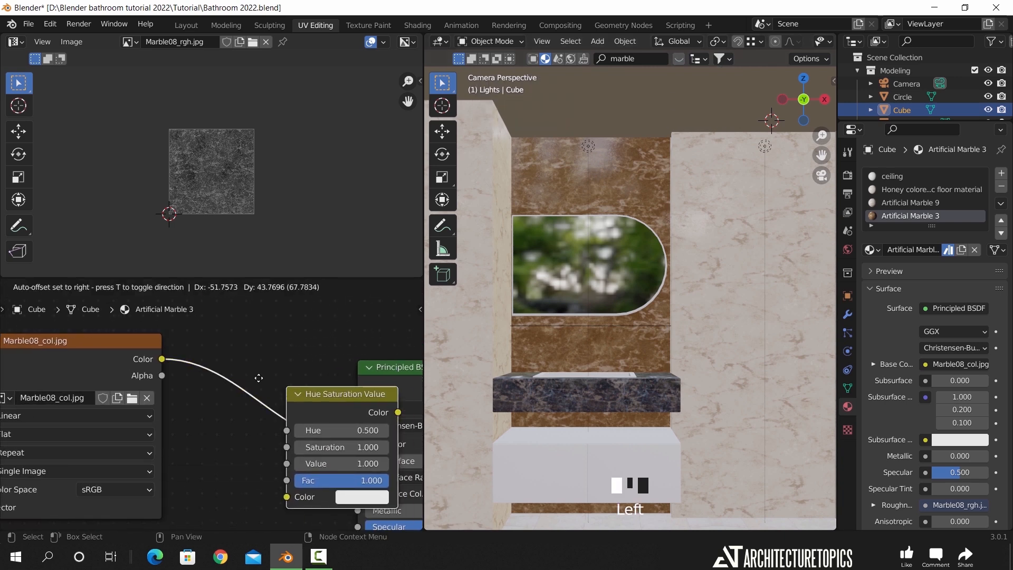
click(321, 377)
Set the Saturation of the brown marble's Hue Saturation Value node to 0.8
scroll(337, 396, up, 2)
middle_drag(290, 403, 275, 397)
click(275, 398)
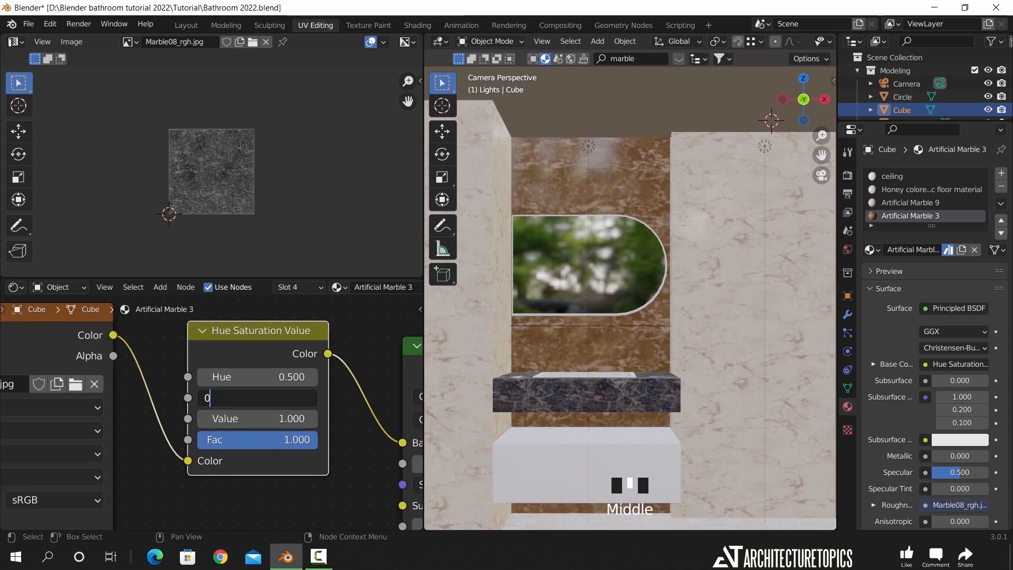
key(Return)
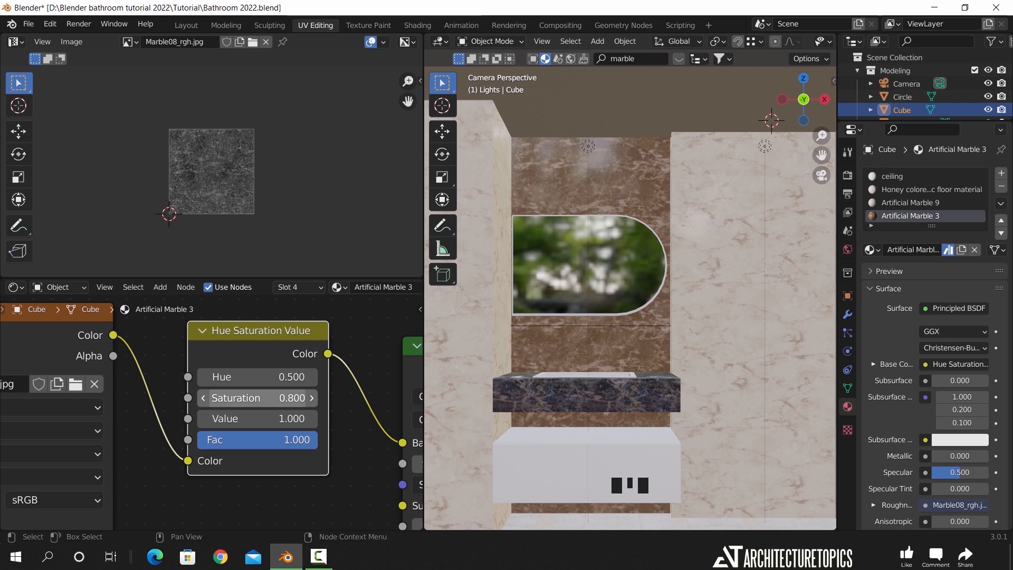
Move the Marble08_col.jpg texture and Hue Saturation Value nodes away from the Principled BSDF to make room between them
scroll(333, 406, down, 4)
drag(232, 352, 201, 352)
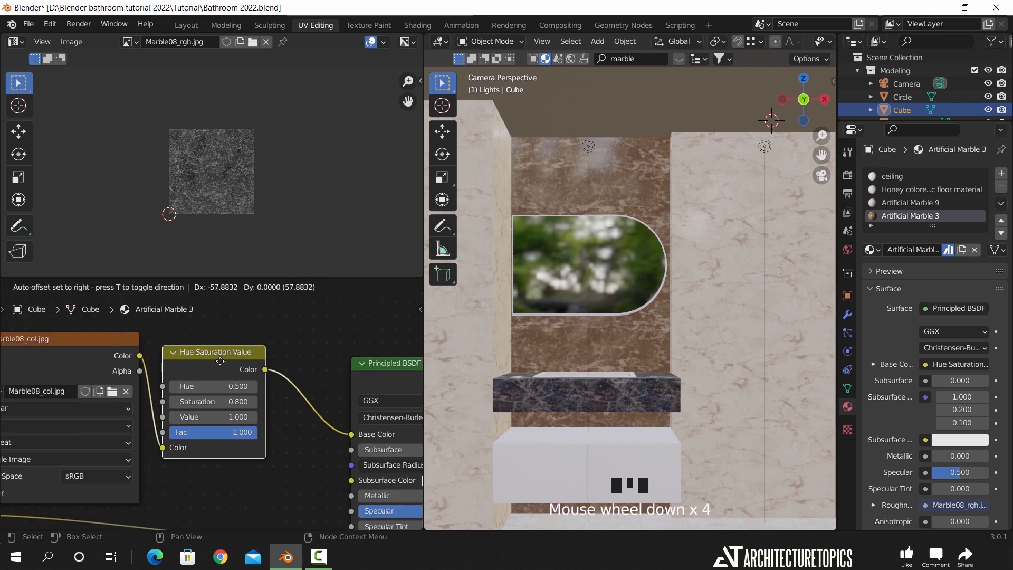
drag(105, 346, 54, 349)
drag(195, 362, 158, 358)
Insert a Gamma node set to 0.8 between the Hue Saturation Value node and the Principled BSDF
key(shift+a)
mouse_move(292, 378)
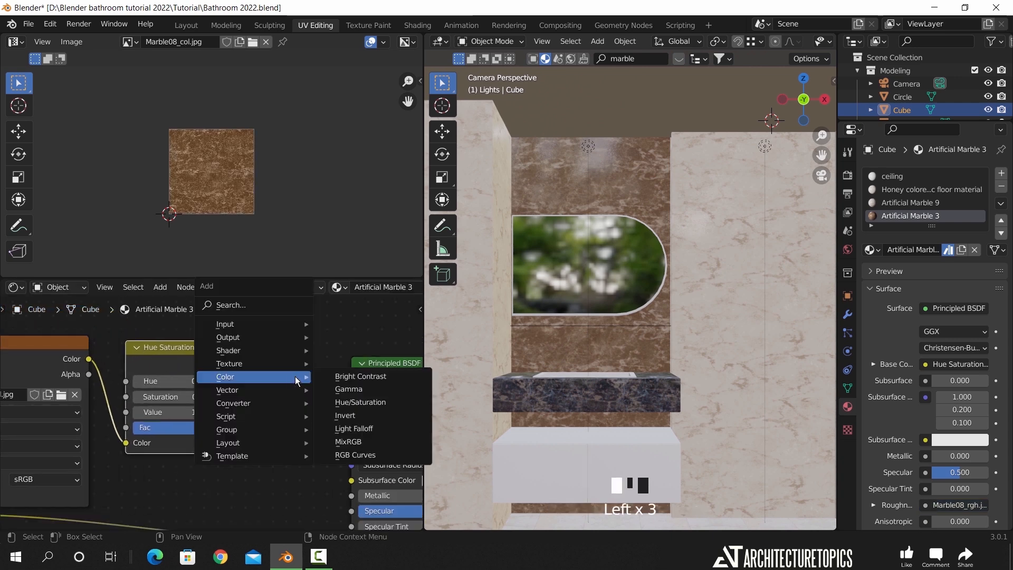
click(357, 389)
click(319, 396)
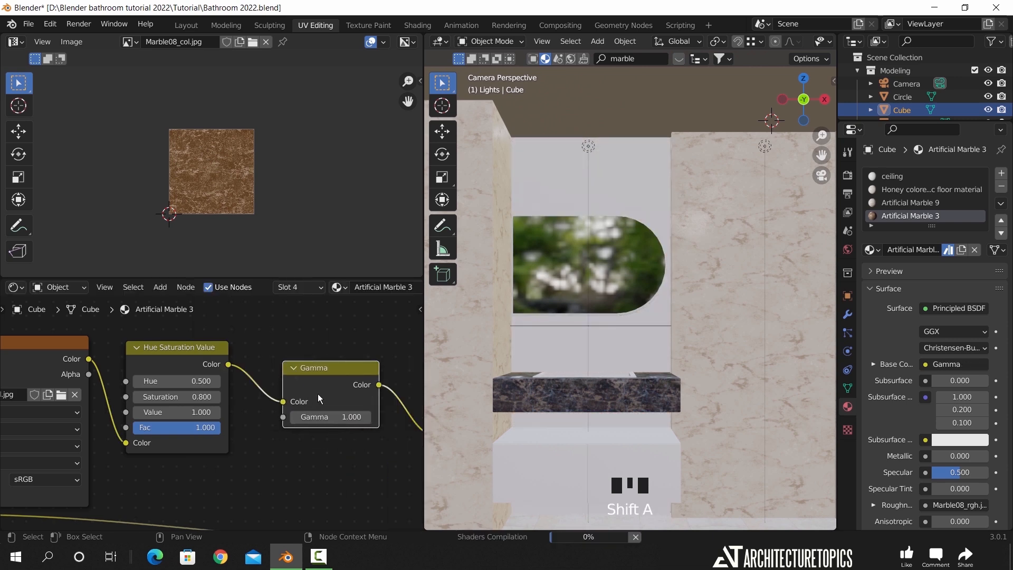
click(331, 418)
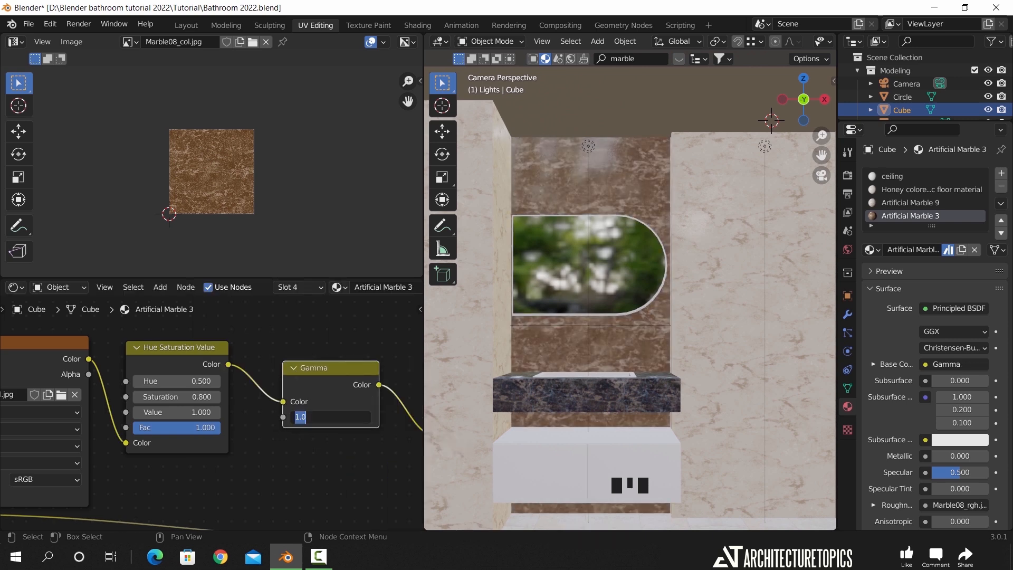
key(Return)
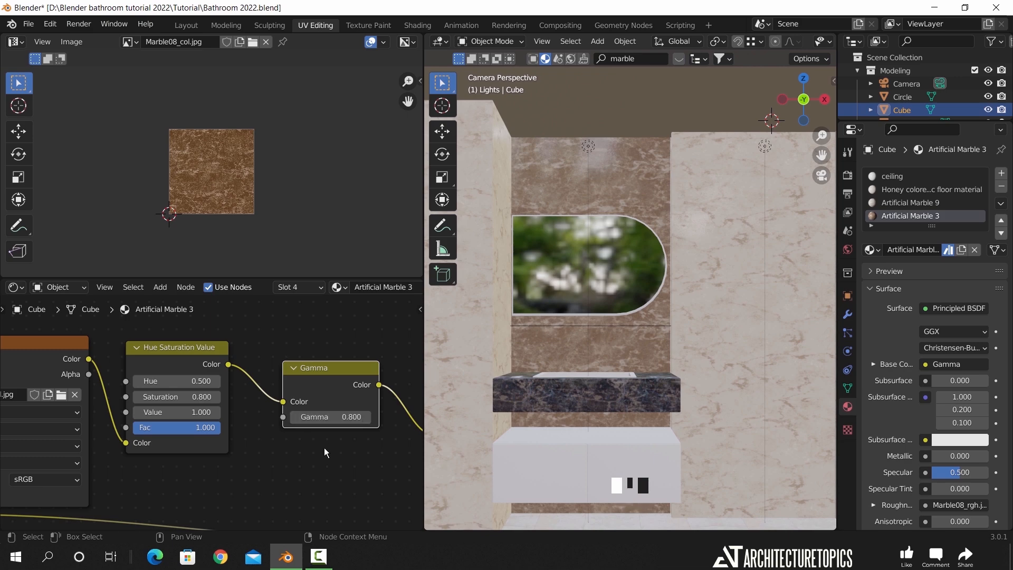
Switch to the Layout workspace with the sidebar hidden and display the camera view in Rendered shading
scroll(666, 307, down, 2)
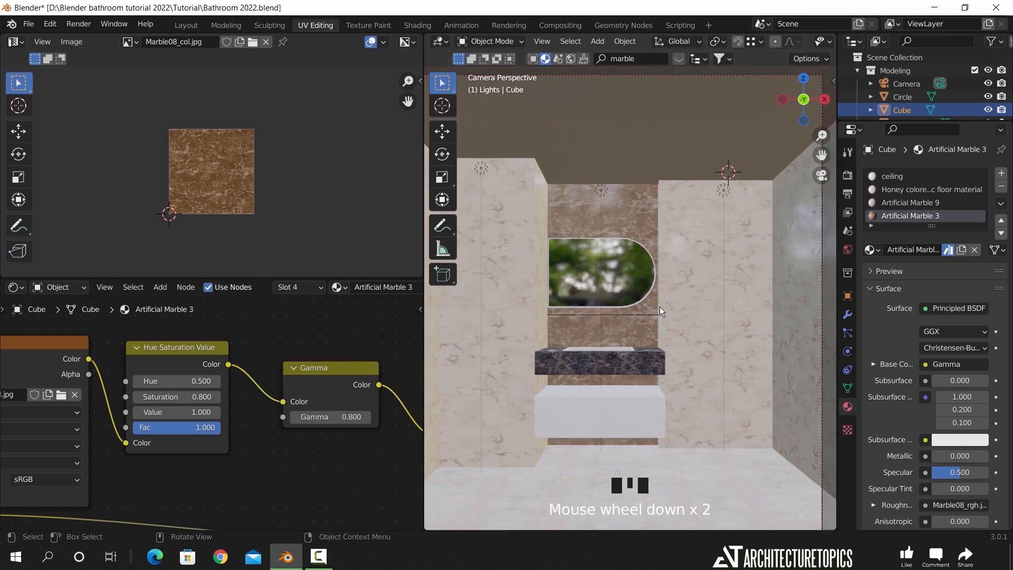
click(186, 25)
scroll(533, 264, down, 1)
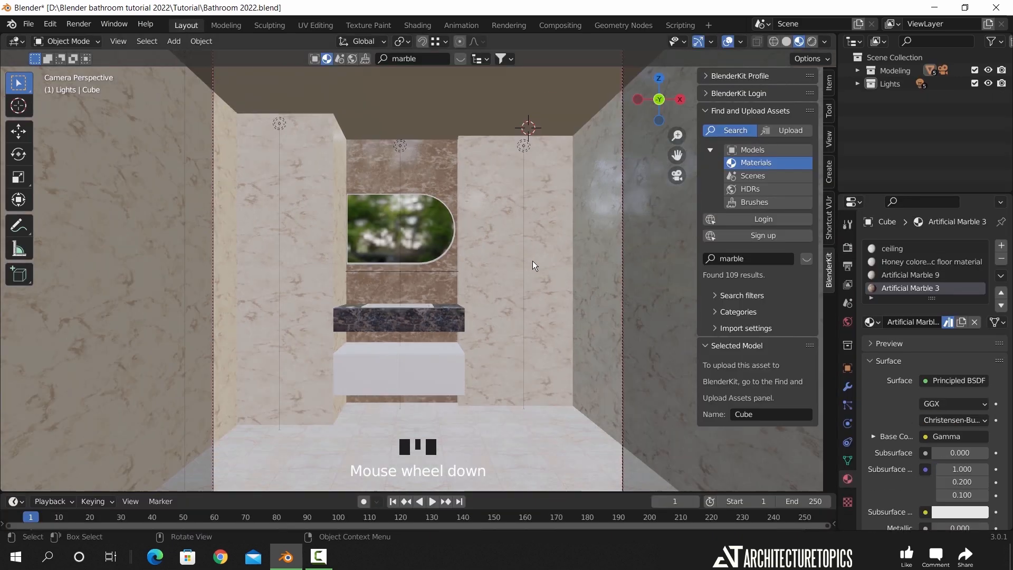
key(n)
scroll(535, 273, down, 1)
key(z)
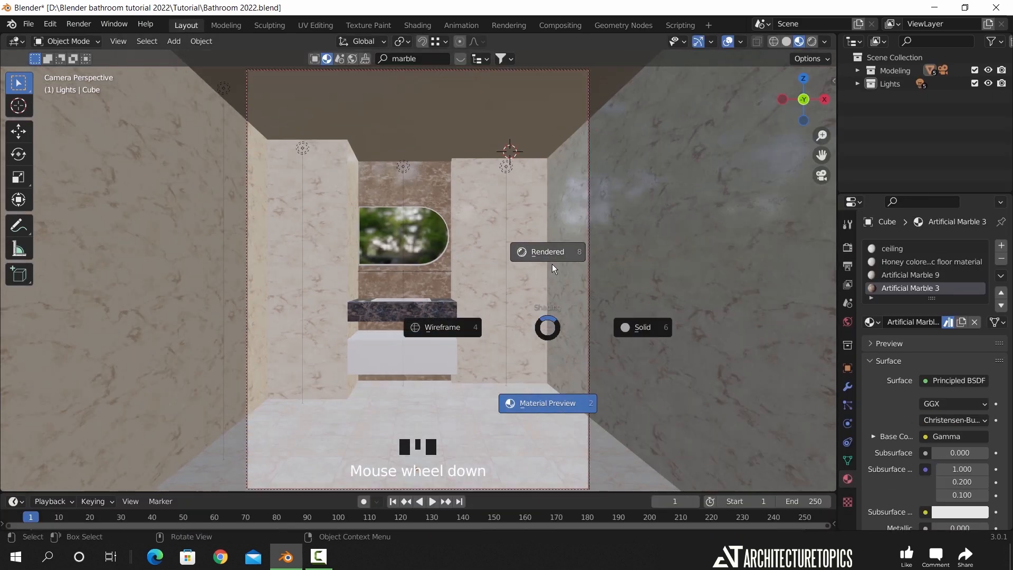
click(553, 268)
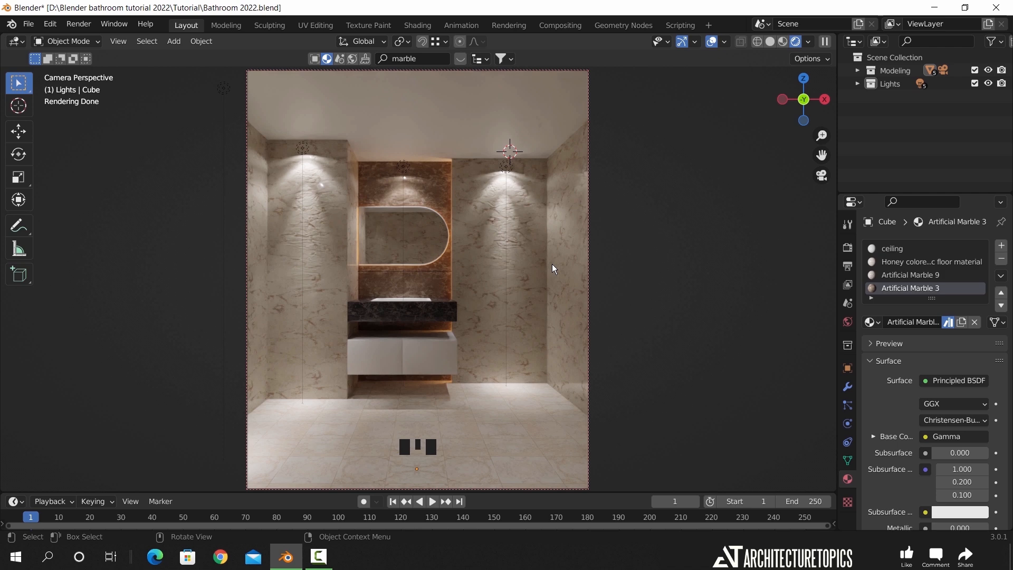
Lower the mirror slightly along the global Z axis, closer to the sink
click(429, 236)
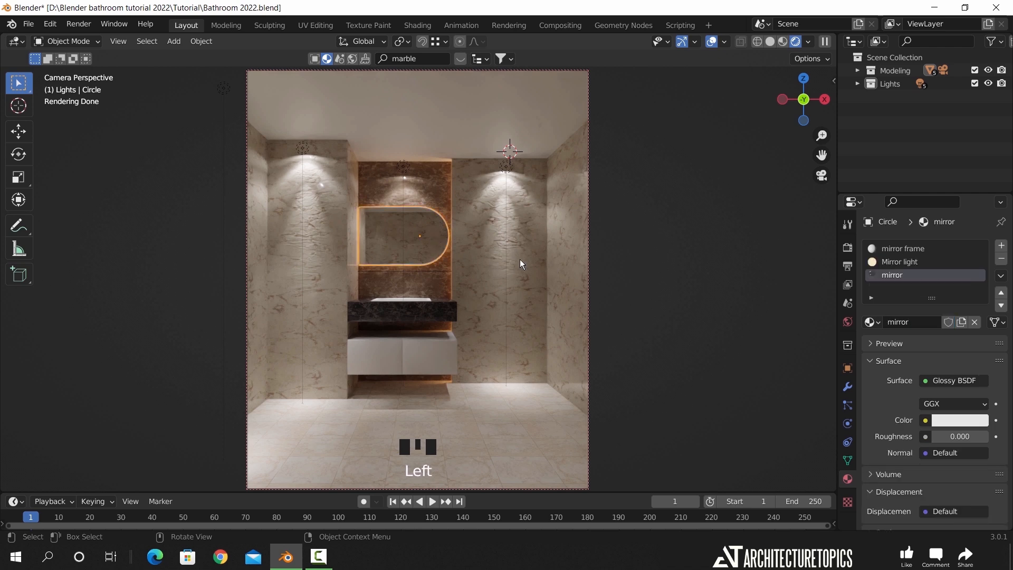
key(g)
key(z)
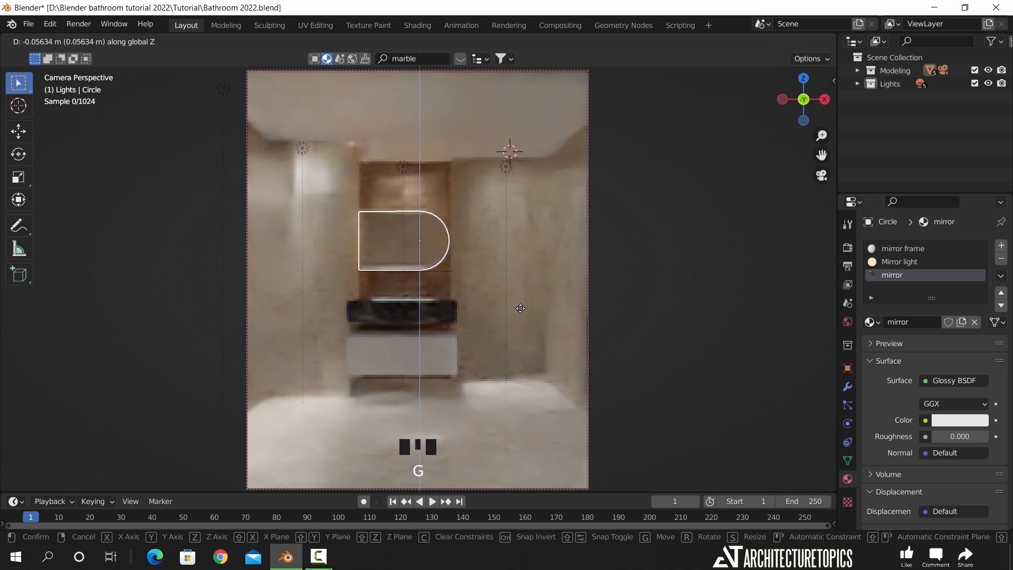
click(520, 348)
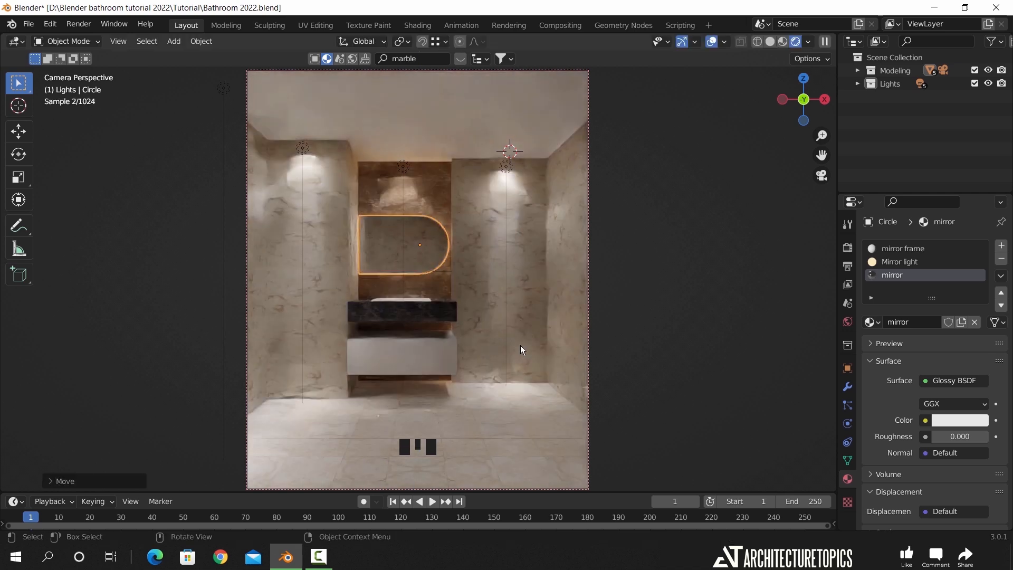
Brighten the Base Color of the room's ceiling material to a pale cream
click(479, 123)
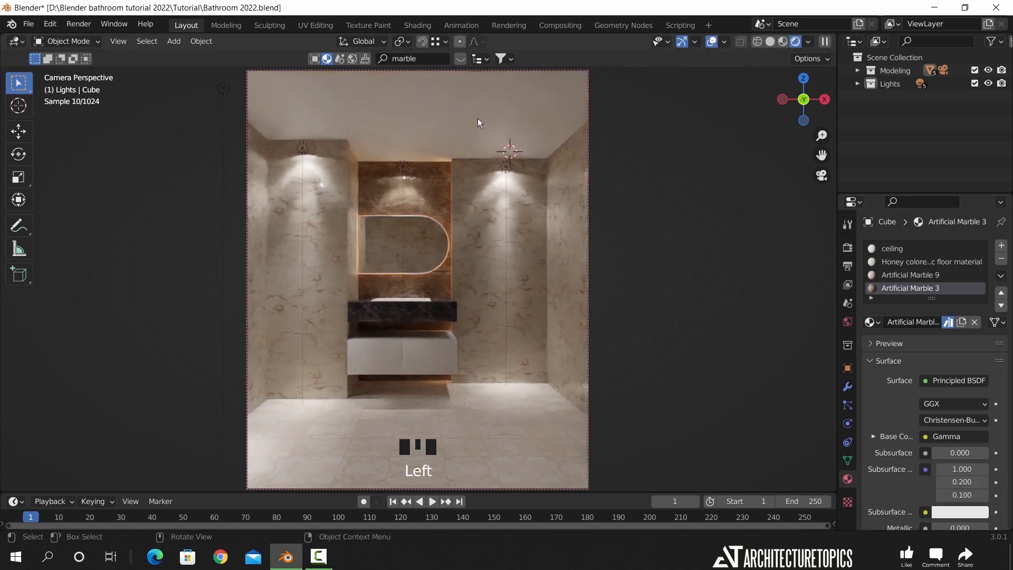
click(896, 249)
click(948, 435)
click(980, 356)
click(479, 439)
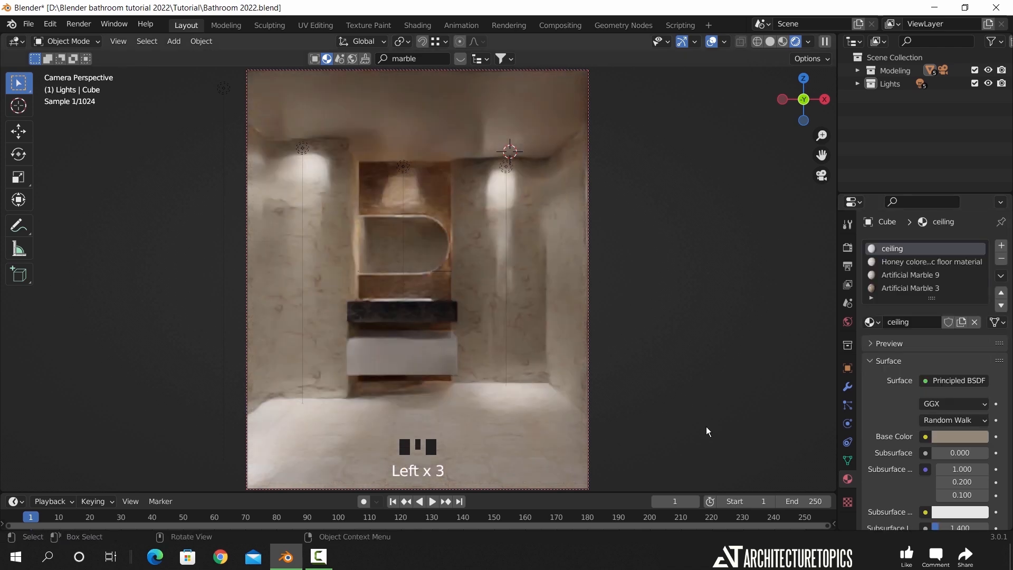
click(952, 436)
click(981, 257)
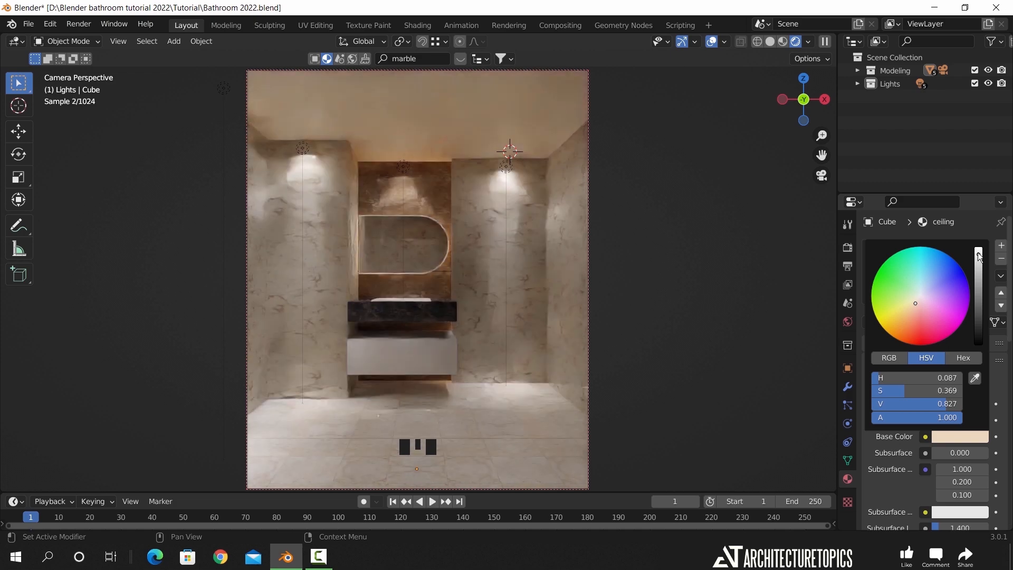
click(917, 300)
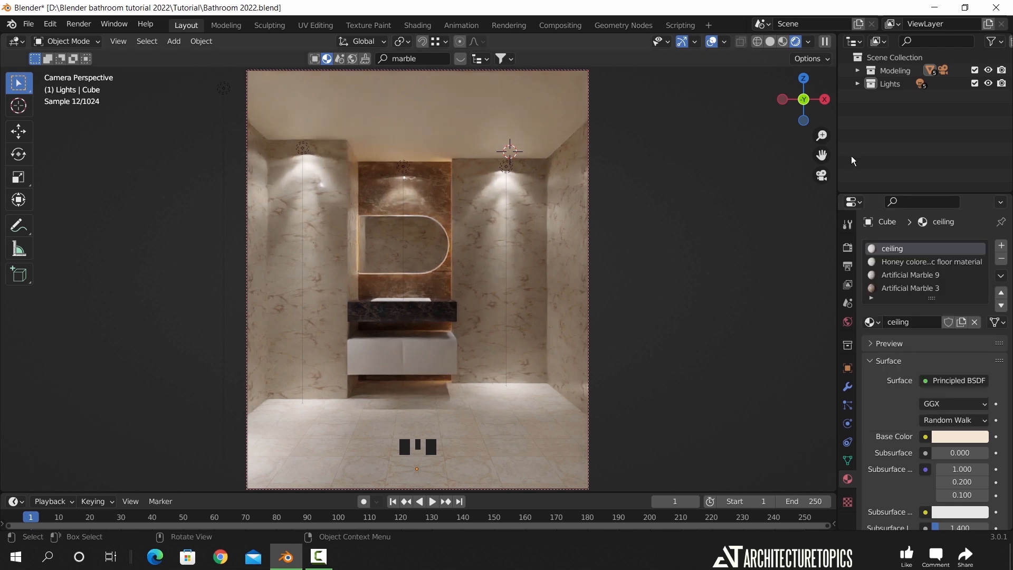
Select the Area light in the Lights collection and set its Power to 10 W
click(857, 84)
click(901, 97)
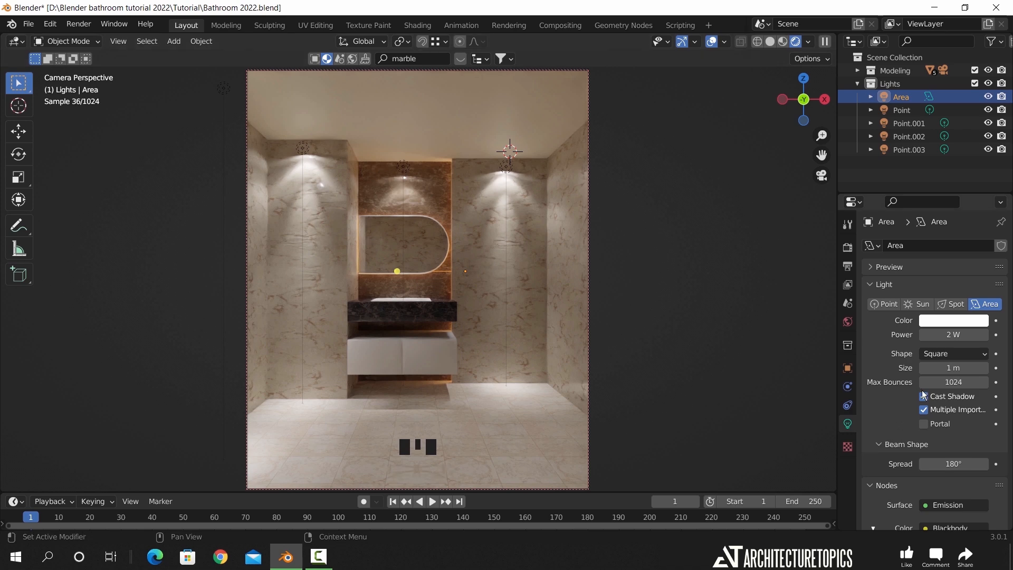
key(Return)
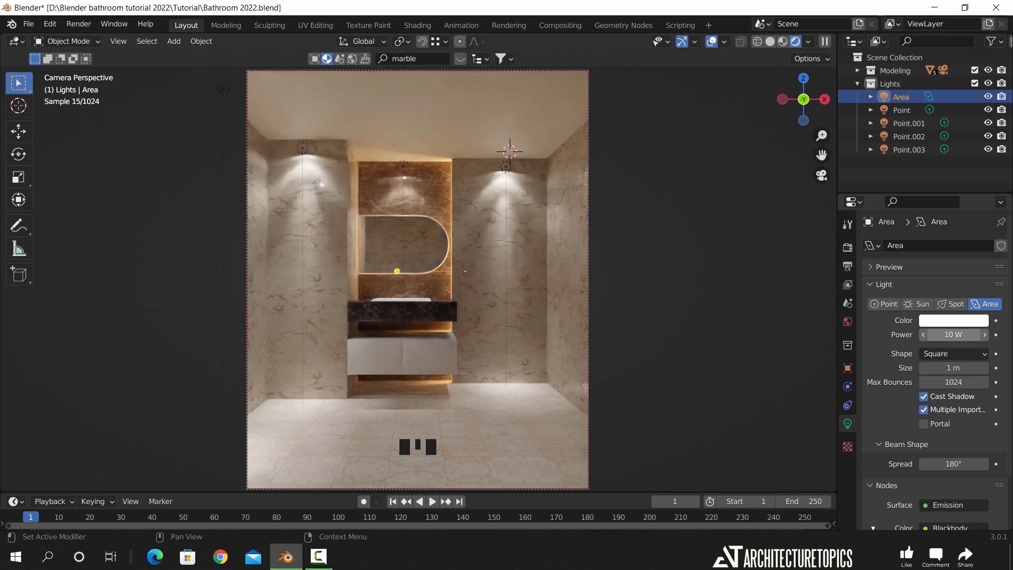
Set the Roughness of the cabinet's material to 0.3
click(438, 360)
click(927, 301)
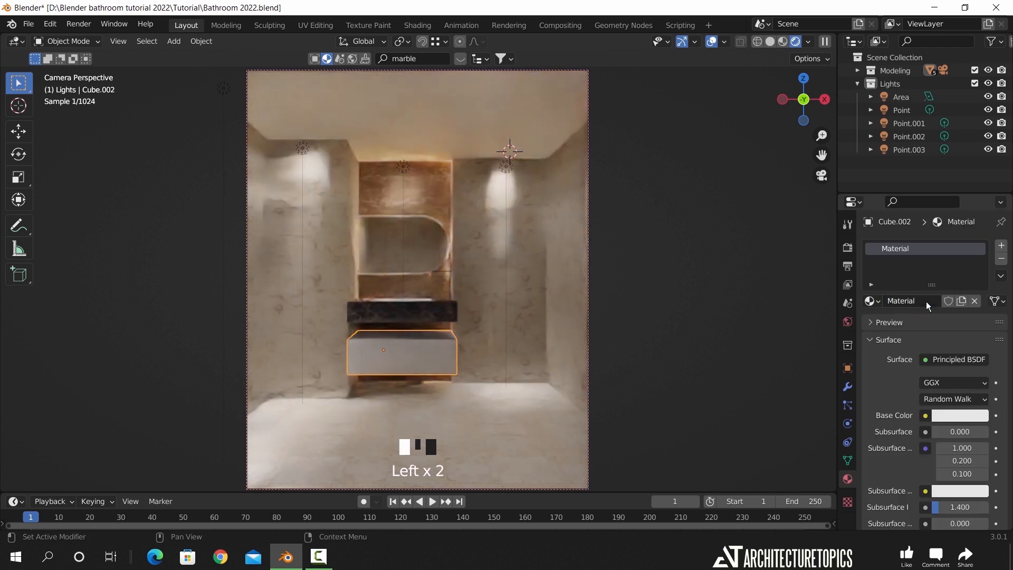
scroll(899, 445, down, 2)
scroll(898, 440, down, 2)
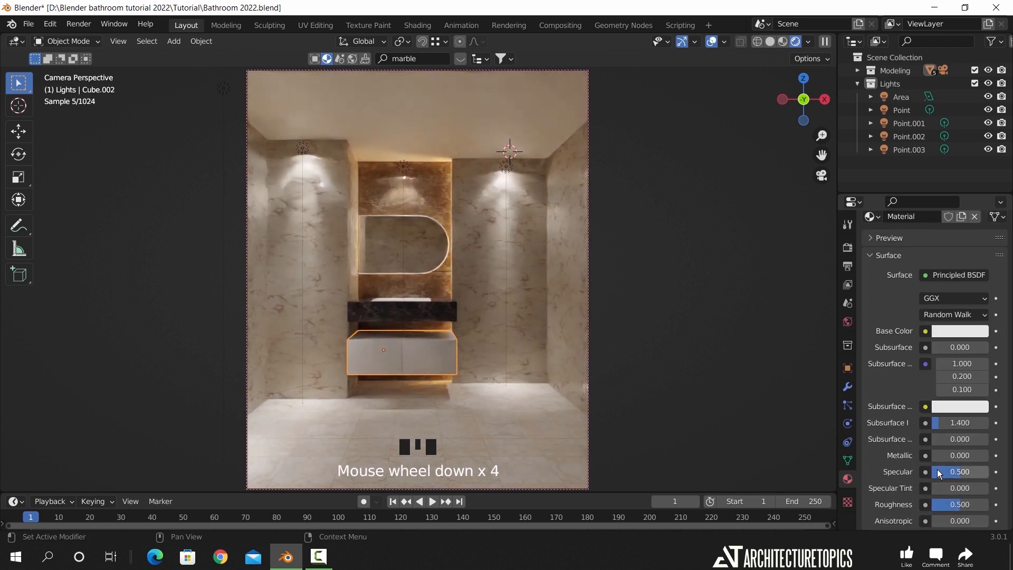
click(954, 505)
text(0.)
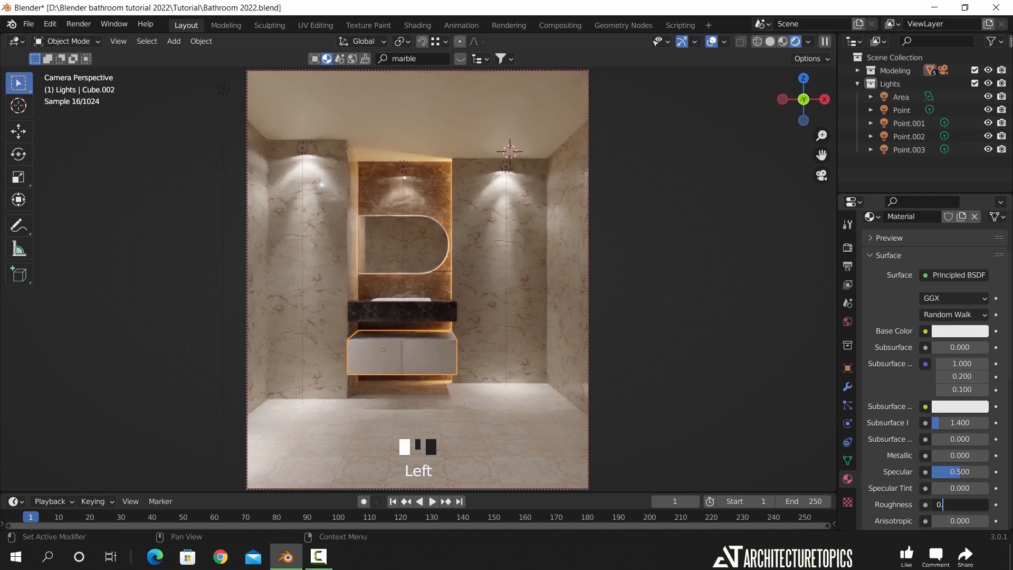
text(3)
key(Return)
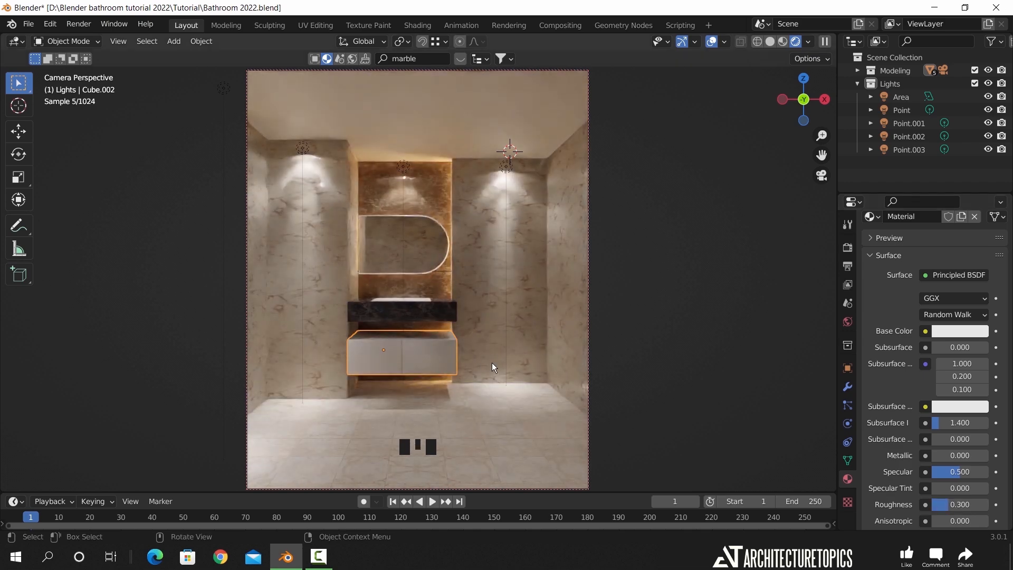
In Edit Mode with Solid shading, select the thin frame faces around the cabinet doors, excluding the two door panels
key(z)
click(501, 338)
click(430, 351)
click(429, 350)
key(KP_Decimal)
middle_drag(430, 356, 384, 287)
key(Tab)
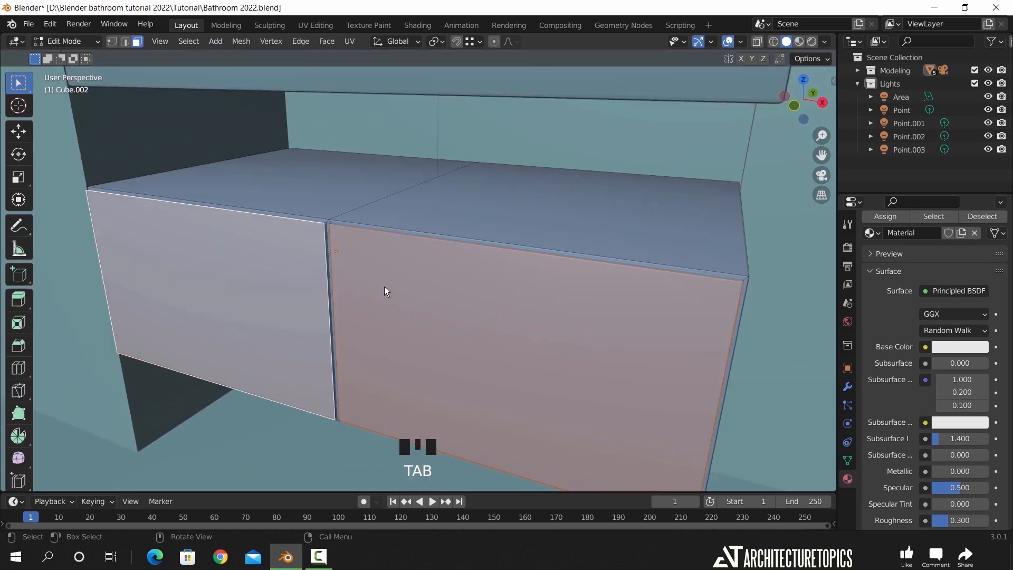
key(ctrl+KP_Add)
key(ctrl+KP_Add)
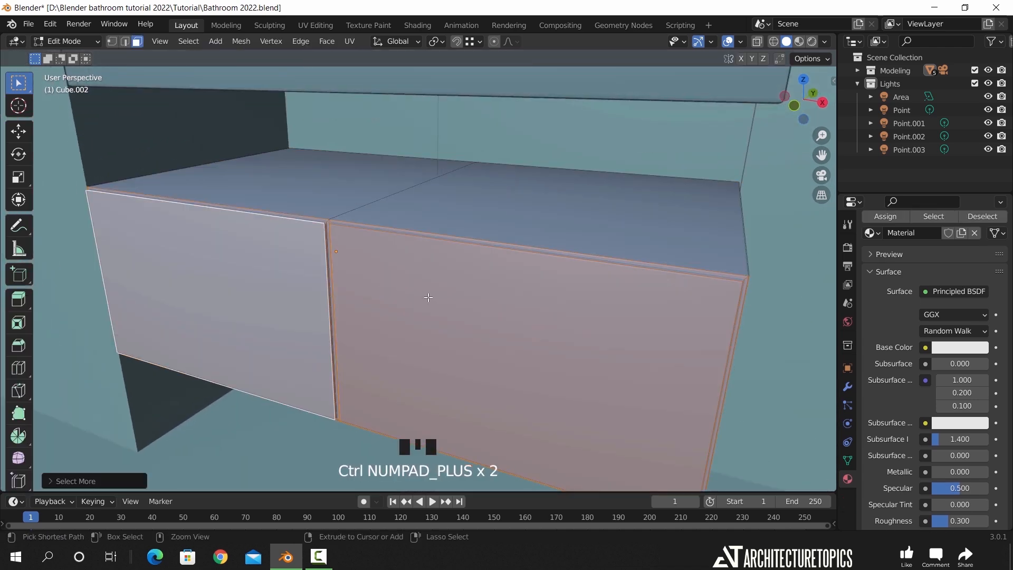
ctrl+click(428, 297)
ctrl+click(206, 304)
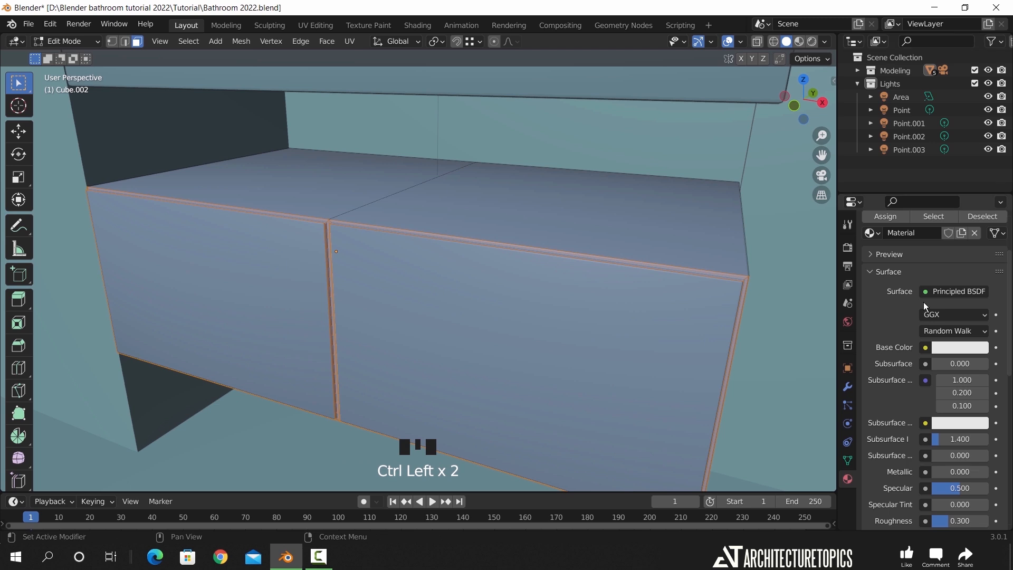
Add a second material to the cabinet with a dark grey Base Color and a Roughness of 0.15
scroll(903, 412, up, 3)
click(1000, 247)
click(904, 338)
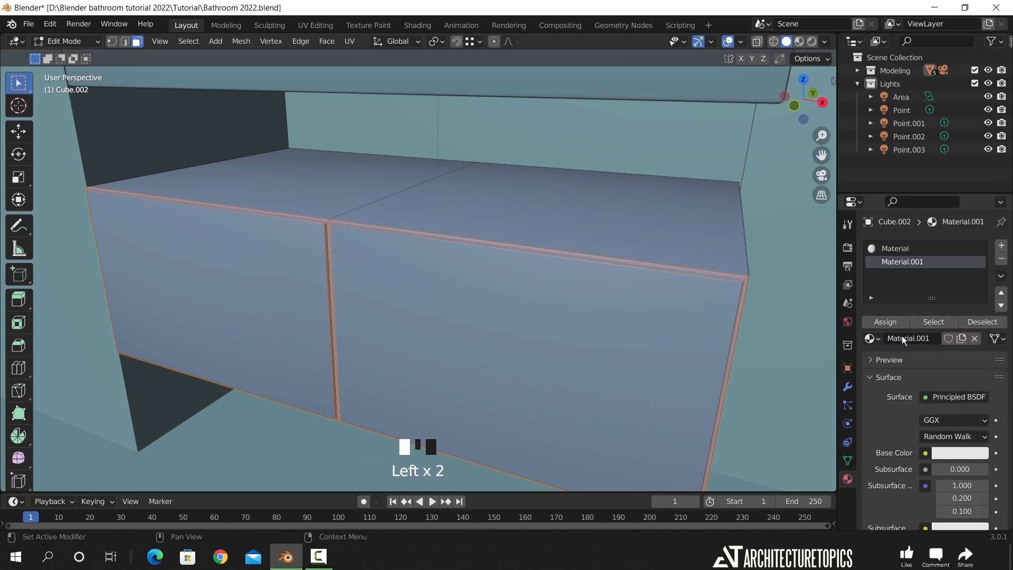
click(959, 454)
drag(977, 295, 979, 303)
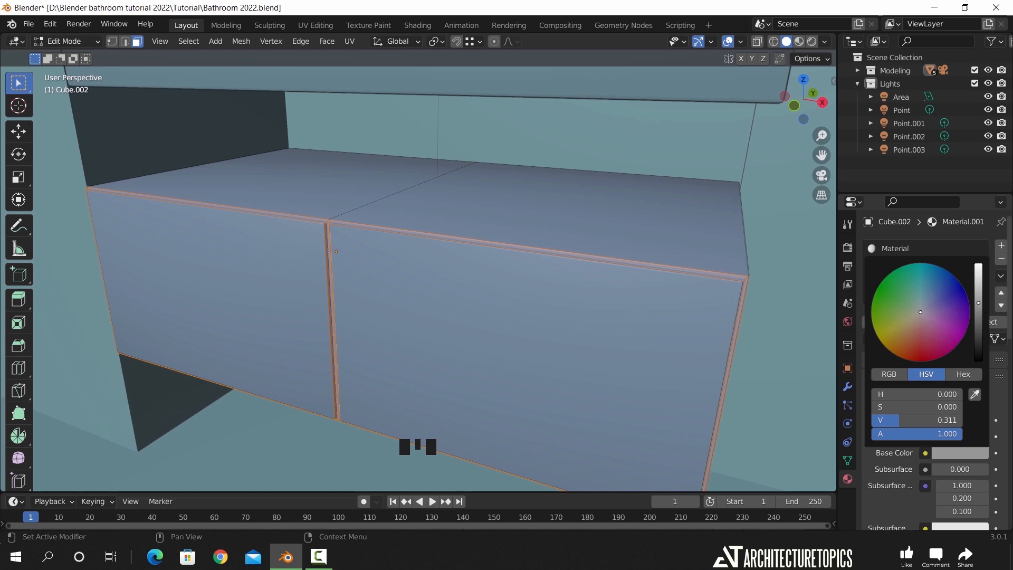
scroll(909, 482, down, 8)
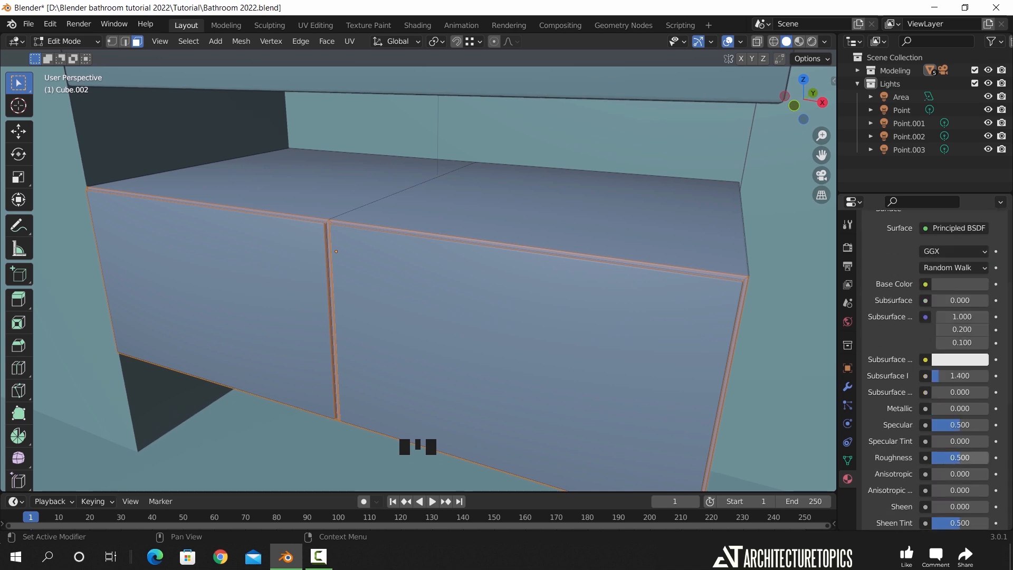
text(0.15)
key(Return)
key(Tab)
Add a cylinder mesh to the Modeling collection at the marble wall beside the mirror
key(z)
middle_drag(493, 335, 339, 221)
scroll(434, 365, down, 2)
key(shift+a)
click(902, 71)
key(shift+a)
mouse_move(343, 191)
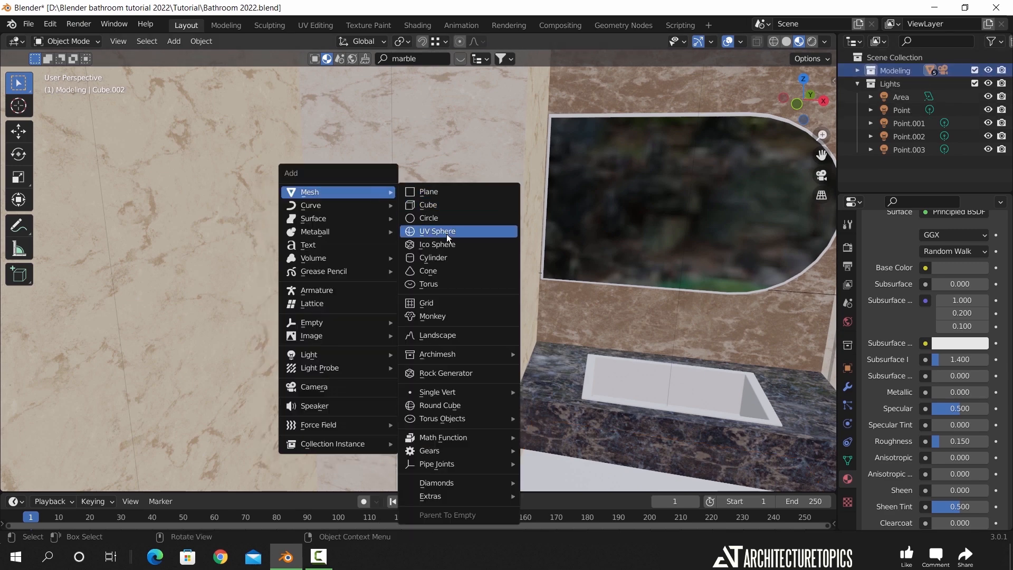
click(480, 258)
Rotate the cylinder 90° about the X axis and scale it down to a small stub against the wall
key(s)
click(376, 195)
text(rx)
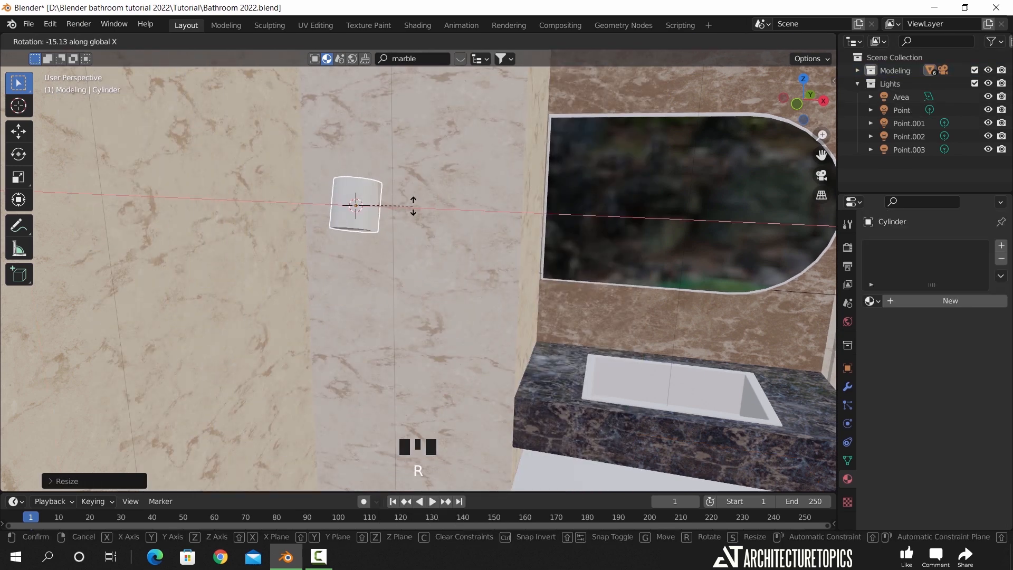
text(90)
click(420, 224)
key(s)
click(394, 229)
key(s)
click(370, 190)
Lengthen the cylinder by moving its front end face outward from the wall in Edit Mode
scroll(439, 282, up, 2)
middle_drag(371, 190, 432, 296)
key(KP_Decimal)
key(g)
right_click(475, 325)
scroll(430, 304, up, 3)
key(Tab)
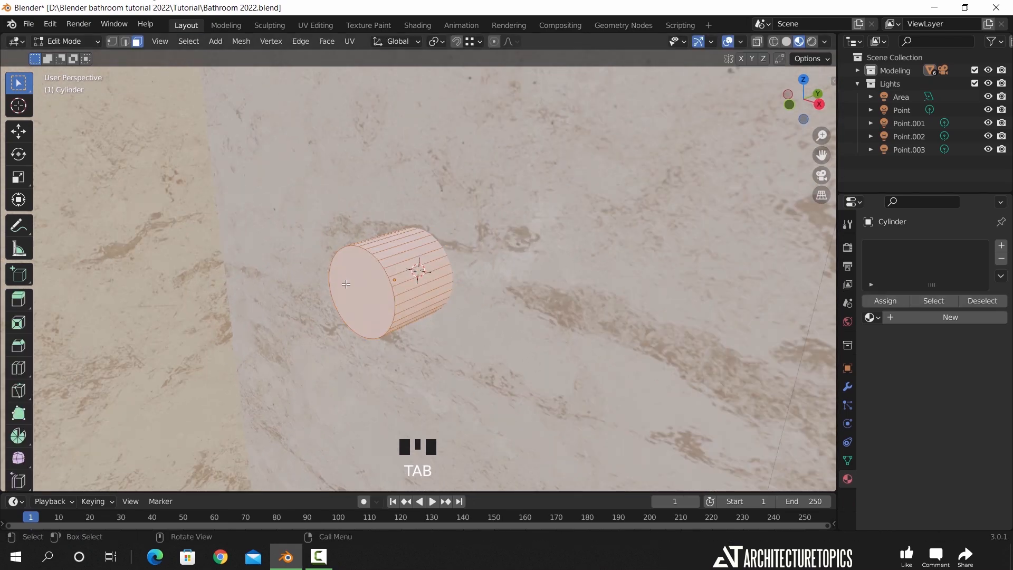
key(g)
click(481, 316)
In the top wireframe view, place the 3D cursor beside the end face and Spin the face a quarter turn into an elbow
key(KP_7)
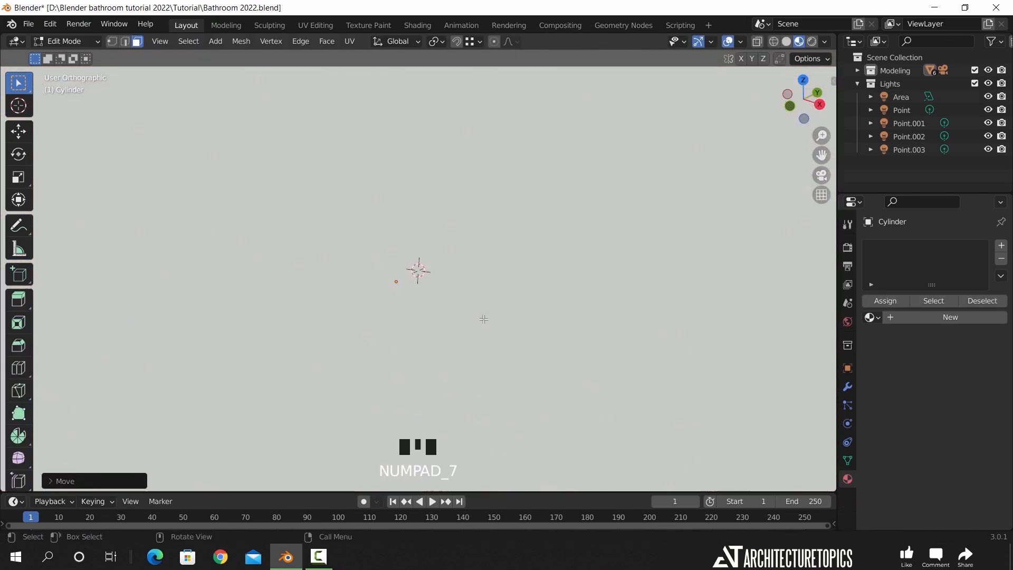
scroll(517, 306, down, 2)
shift+middle_drag(517, 306, 457, 315)
scroll(405, 149, up, 4)
shift+middle_drag(406, 149, 446, 318)
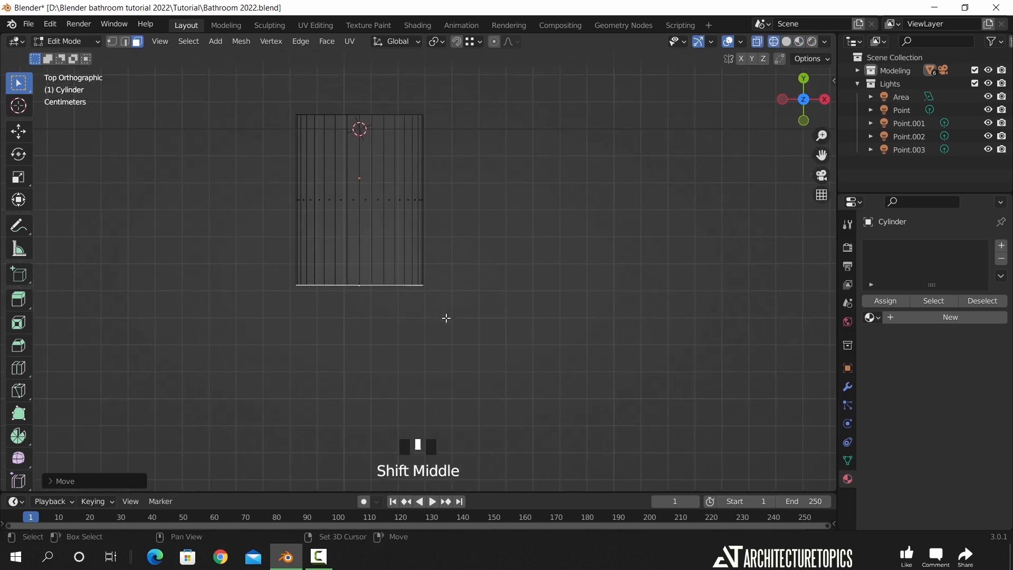
shift+right_click(432, 284)
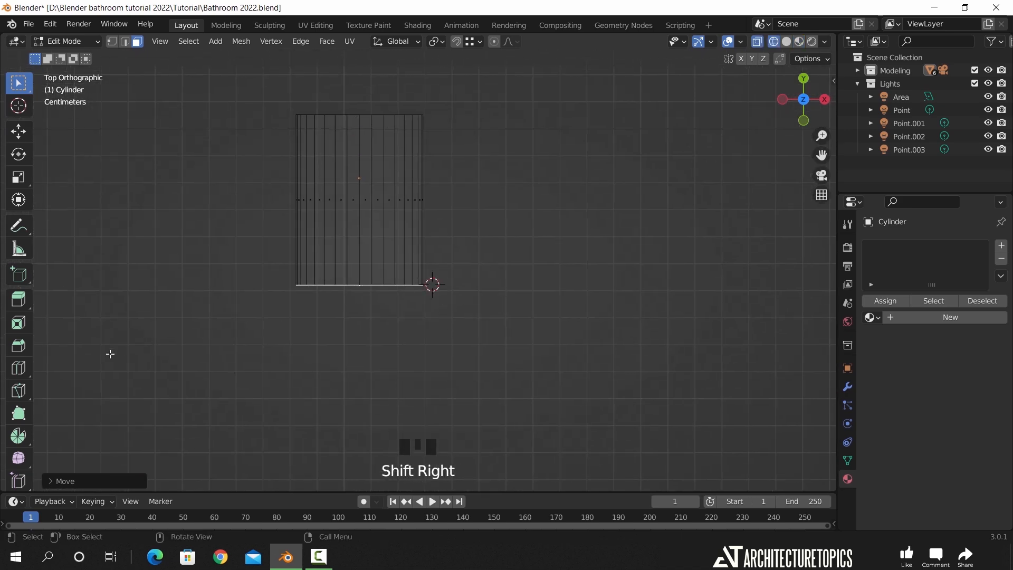
click(18, 436)
drag(350, 206, 332, 393)
Extrude the elbow's end face and extend it along X into a long straight bar
key(e)
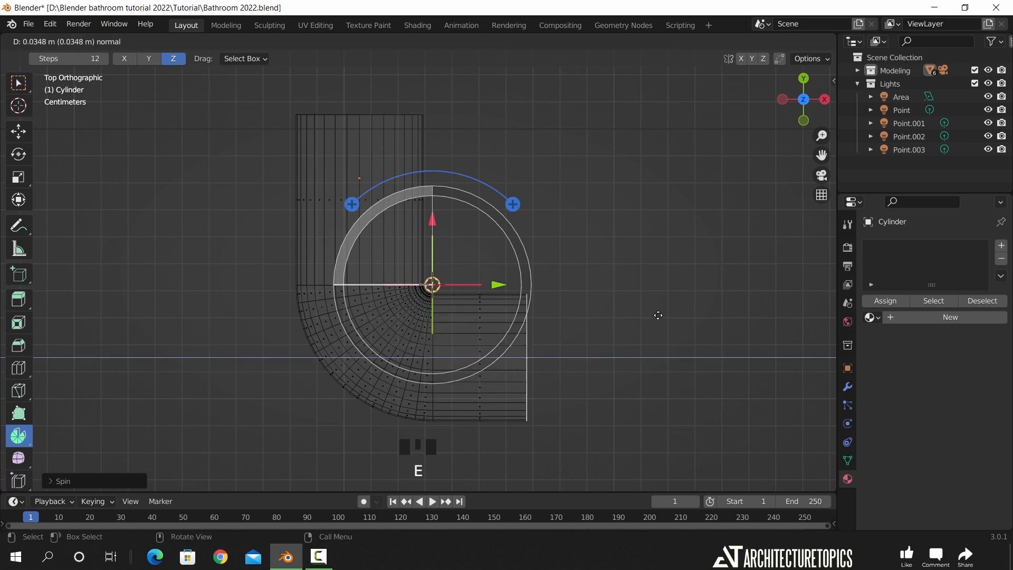
click(778, 321)
scroll(609, 317, down, 6)
shift+middle_drag(609, 317, 352, 321)
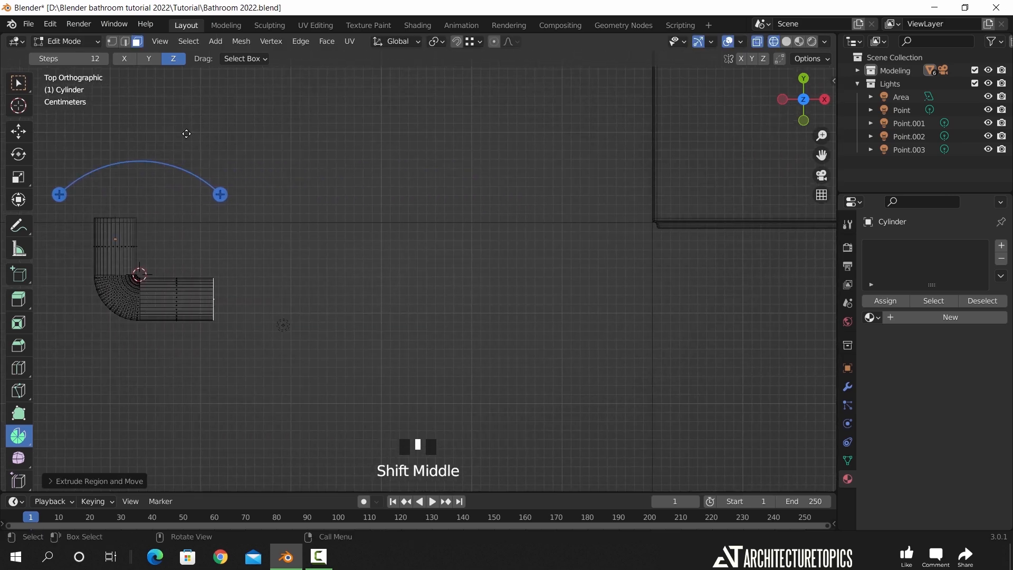
click(19, 83)
key(g)
key(x)
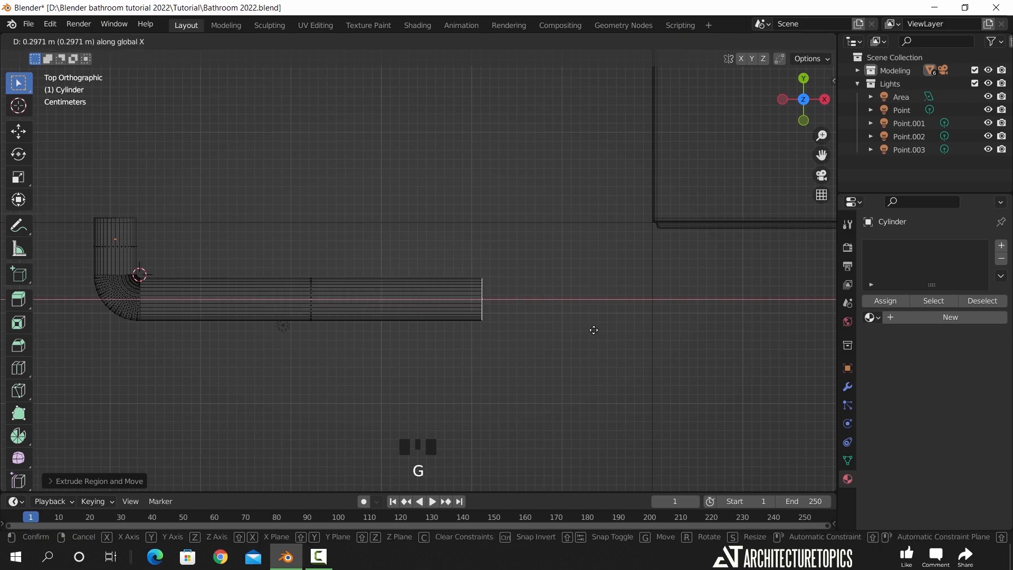
click(616, 319)
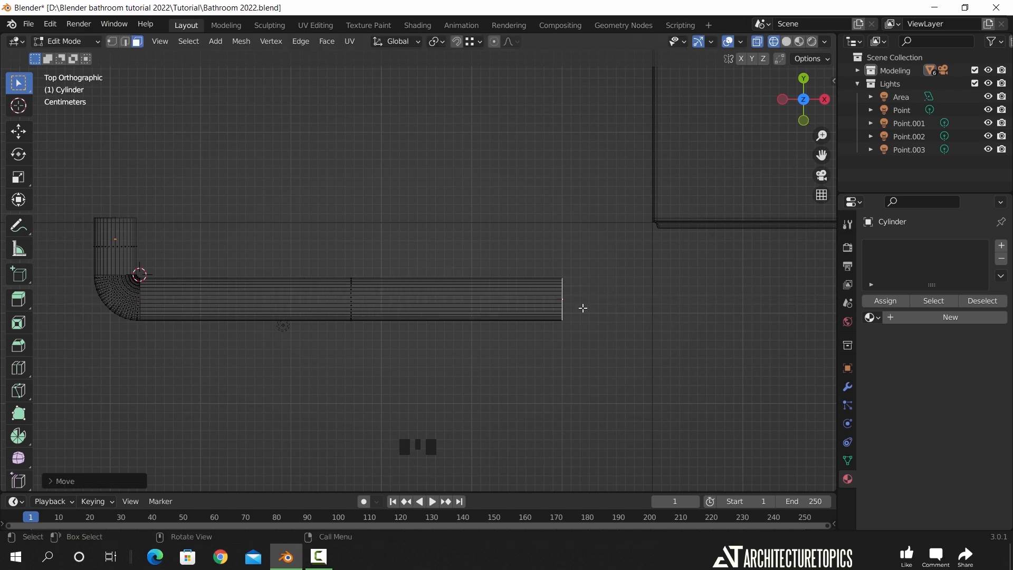
Extend the bar's free end further sideways, then scale the whole bar down in Object Mode
scroll(580, 320, down, 1)
middle_drag(562, 321, 471, 213)
key(shift+z)
scroll(497, 318, down, 4)
mouse_move(497, 319)
middle_down()
mouse_move(577, 334)
mouse_move(504, 329)
middle_up()
scroll(504, 328, up, 1)
key(g)
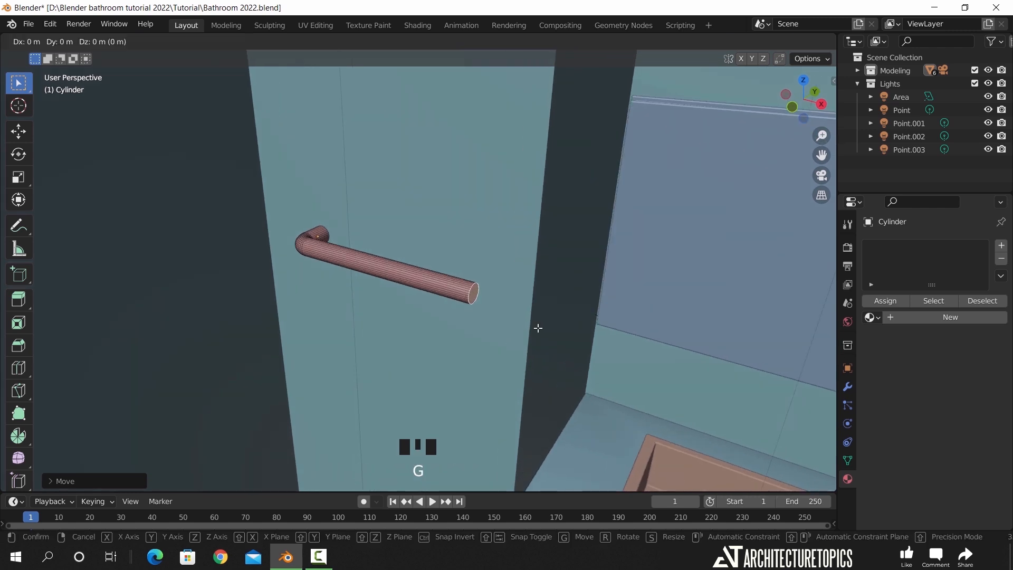
click(713, 379)
key(Tab)
key(s)
click(599, 357)
middle_drag(581, 359, 462, 293)
scroll(462, 294, up, 2)
key(a)
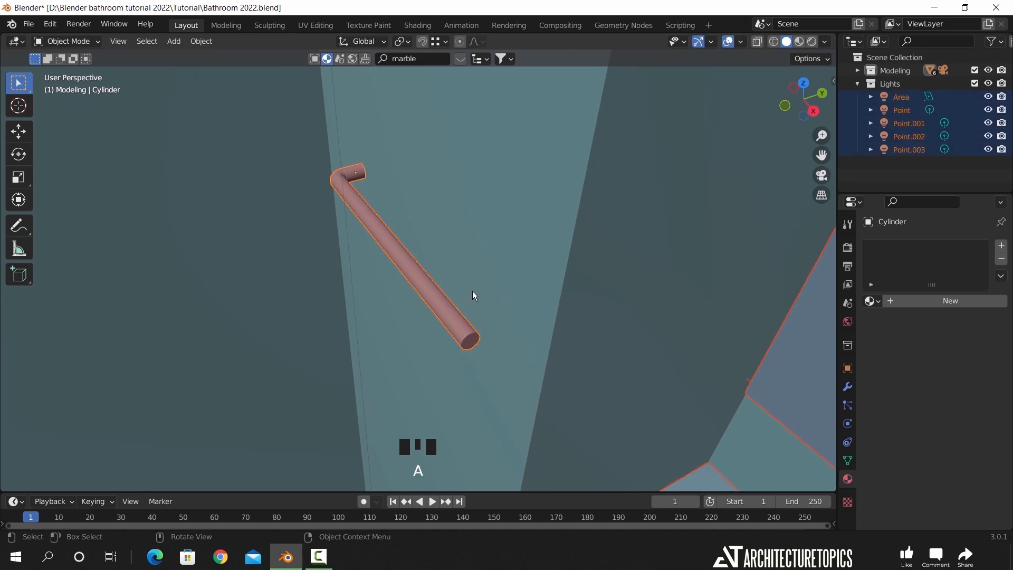
key(g)
key(y)
right_click(478, 283)
click(467, 287)
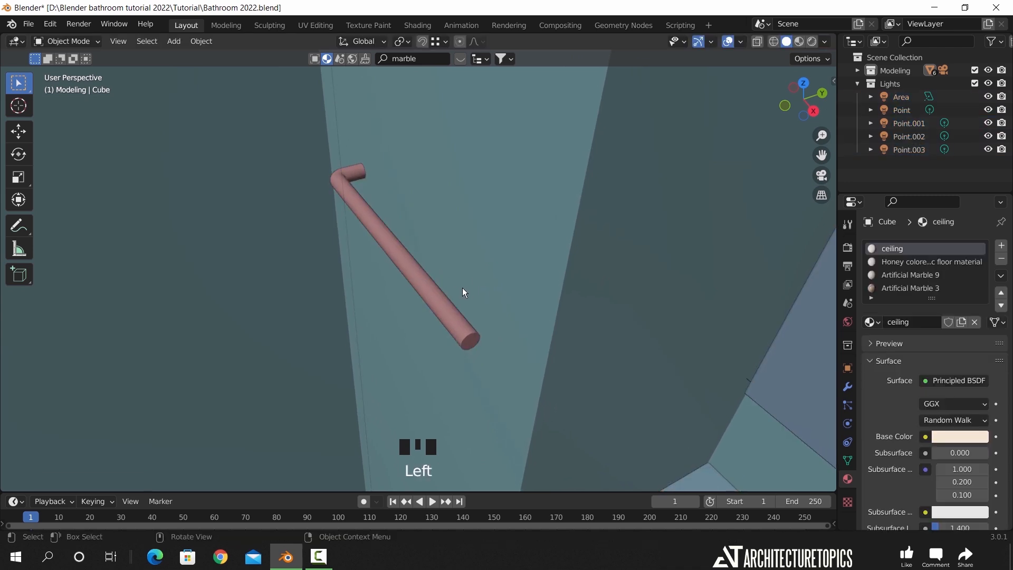
Move the bar along the global Y axis so its bent end meets the wall
click(431, 299)
key(g)
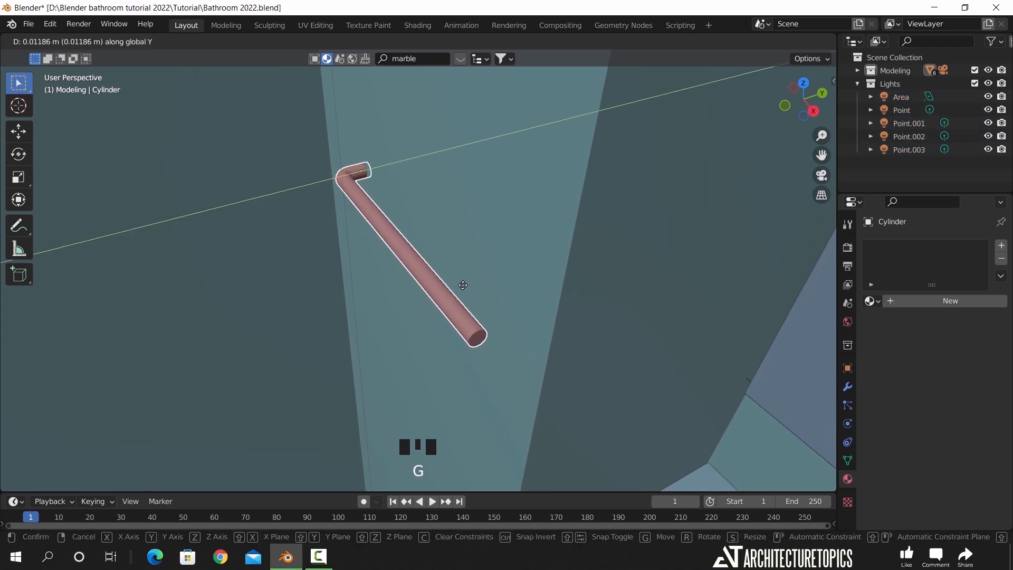
click(405, 342)
Add a second cylinder near the bar's free end, scale it down and rotate it about X to stand perpendicular to the wall
middle_drag(404, 339, 500, 291)
key(shift+a)
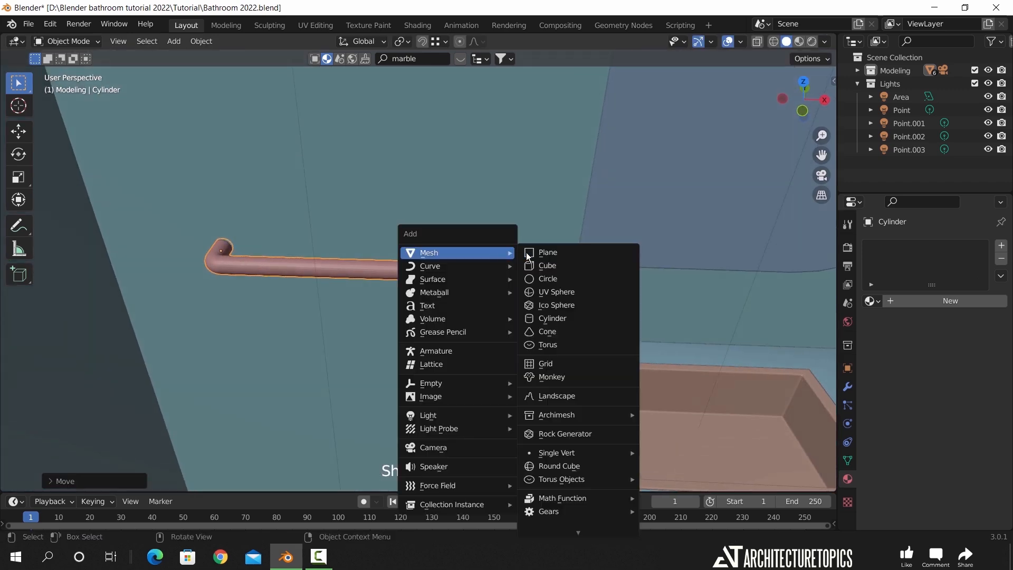
click(538, 333)
key(s)
key(s)
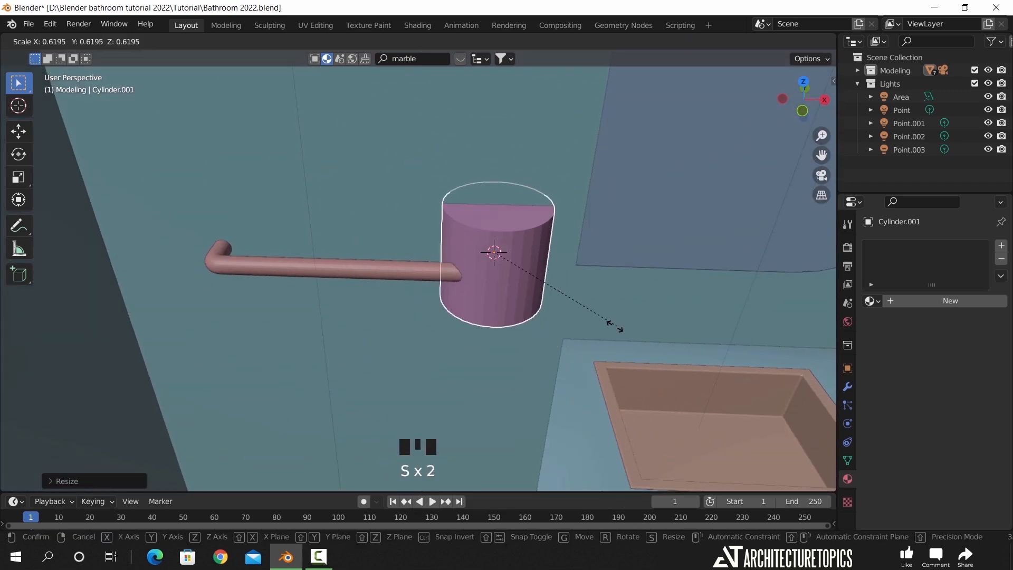
click(549, 300)
key(r)
key(x)
click(543, 324)
Lower the second cylinder along Z to centre it on the bar and adjust its scale
middle_drag(544, 325, 581, 276)
scroll(643, 322, up, 3)
key(g)
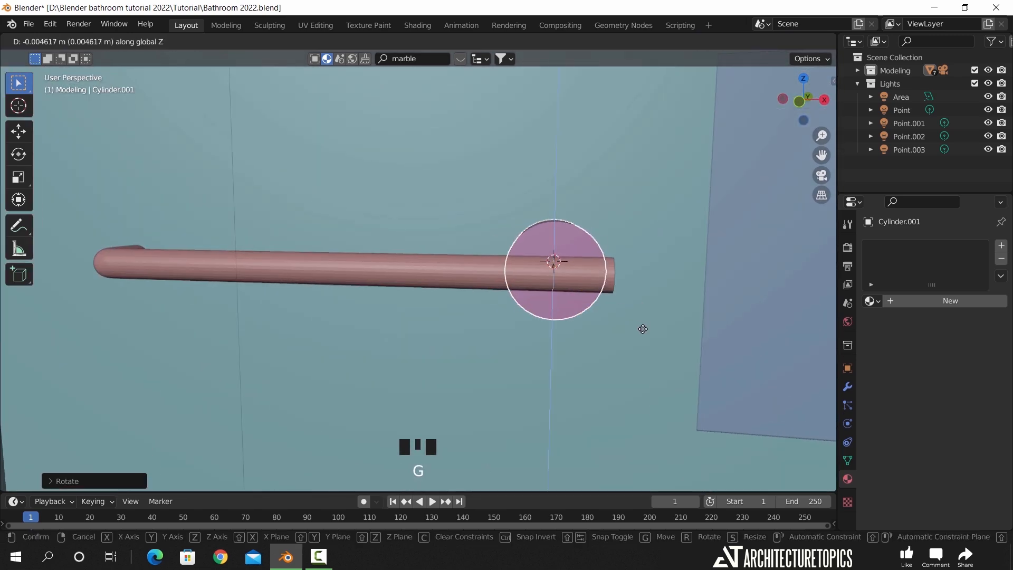
key(s)
click(642, 335)
Move the second cylinder out from the wall so the bar passes through it, and rescale it
middle_drag(642, 335, 614, 381)
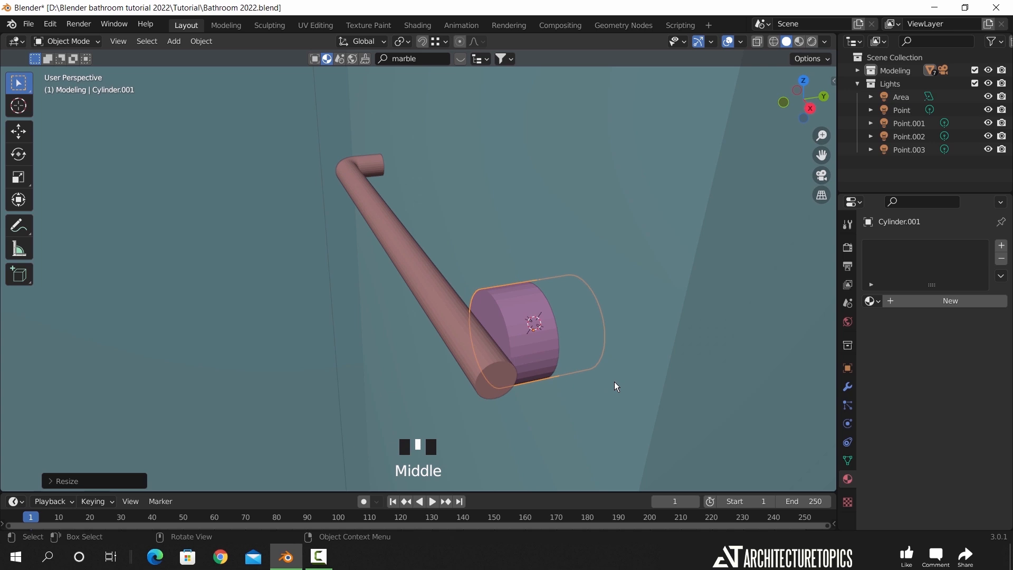
key(g)
click(573, 409)
middle_drag(574, 411, 564, 357)
key(s)
click(666, 372)
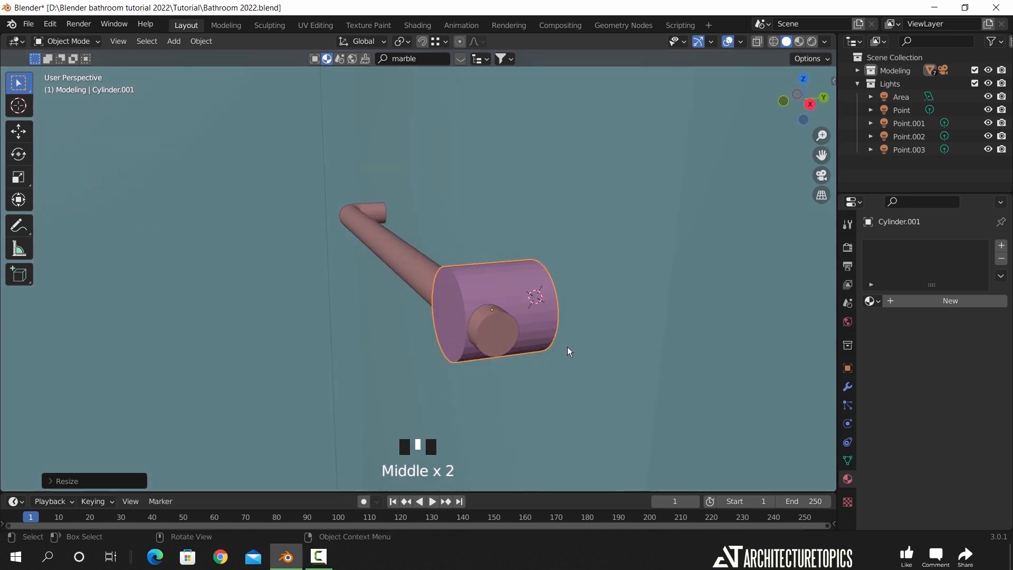
Move the second cylinder's wall-side end face along Y by about 0.003 m in Edit Mode
key(Tab)
key(z)
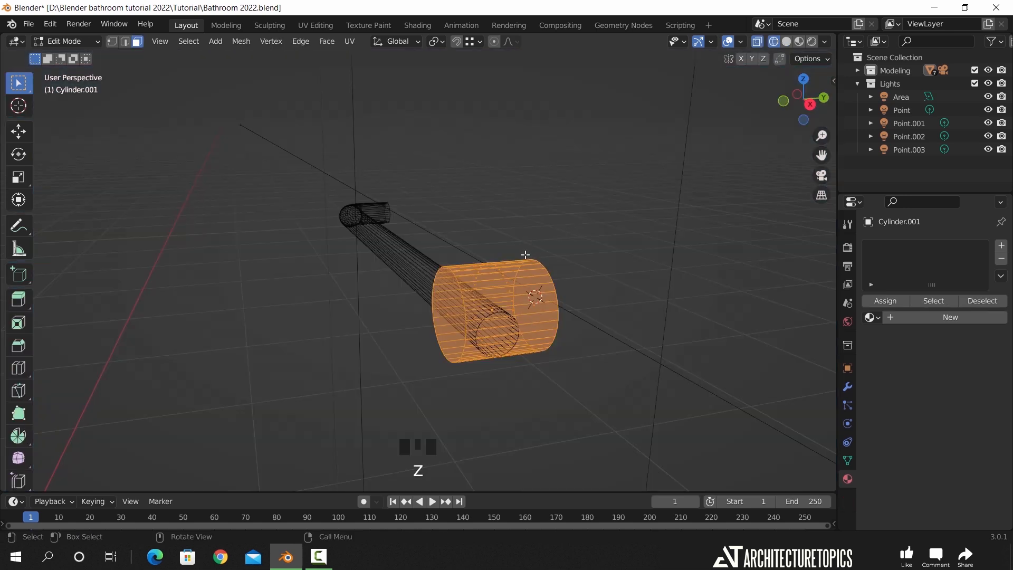
drag(529, 255, 598, 369)
click(535, 306)
key(g)
key(y)
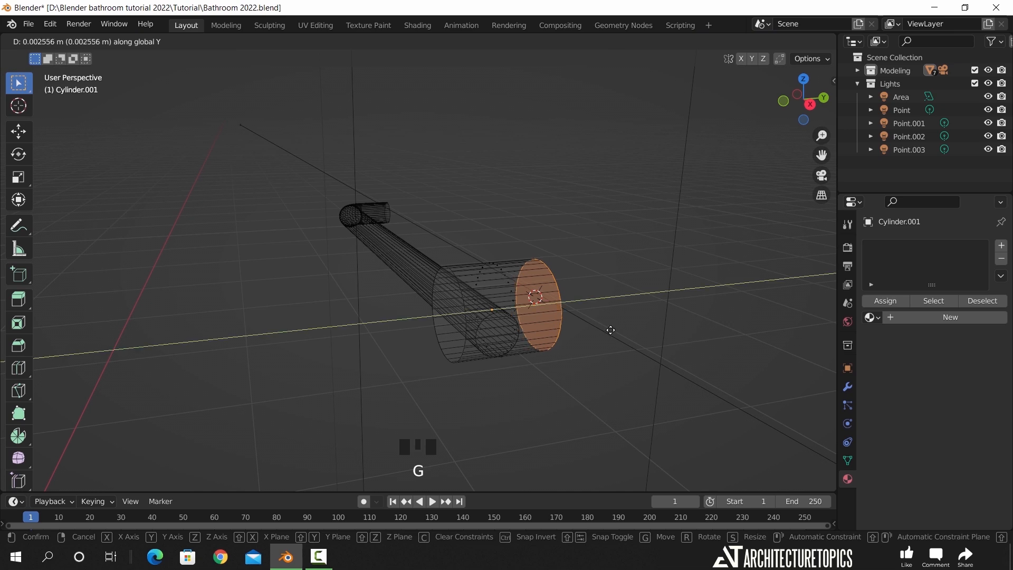
click(623, 327)
key(z)
key(Tab)
Shift the second cylinder slightly along the global Y axis, away from the wall
scroll(575, 322, down, 3)
scroll(565, 327, up, 3)
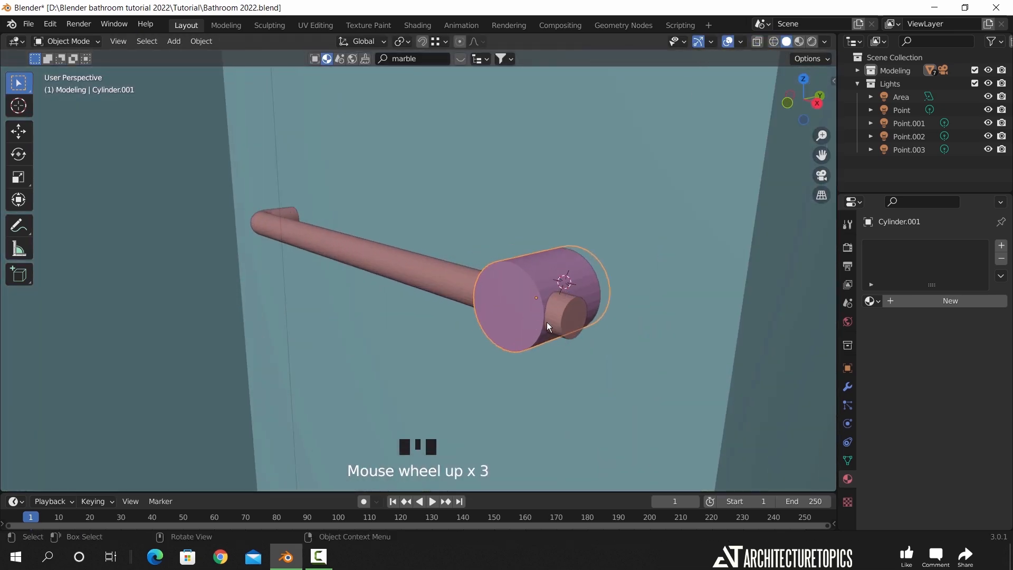
scroll(544, 317, up, 2)
click(543, 248)
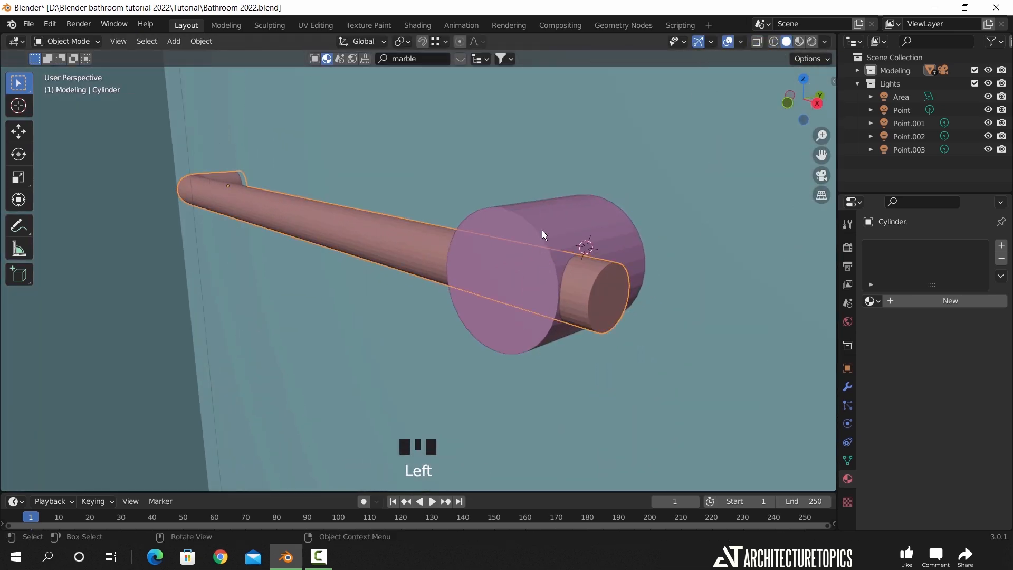
middle_drag(542, 248, 495, 357)
key(g)
key(y)
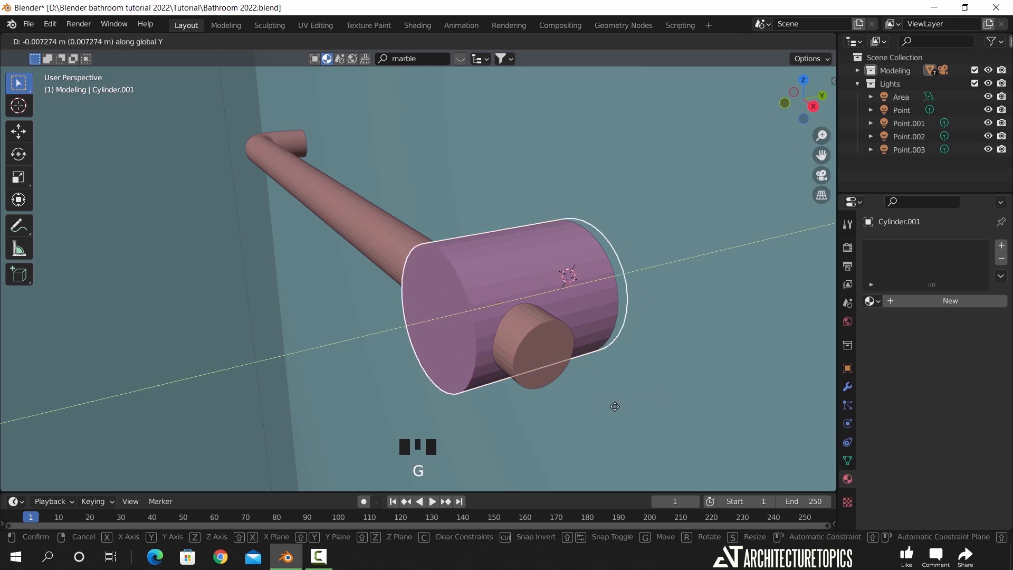
click(603, 422)
key(Tab)
key(Tab)
click(501, 270)
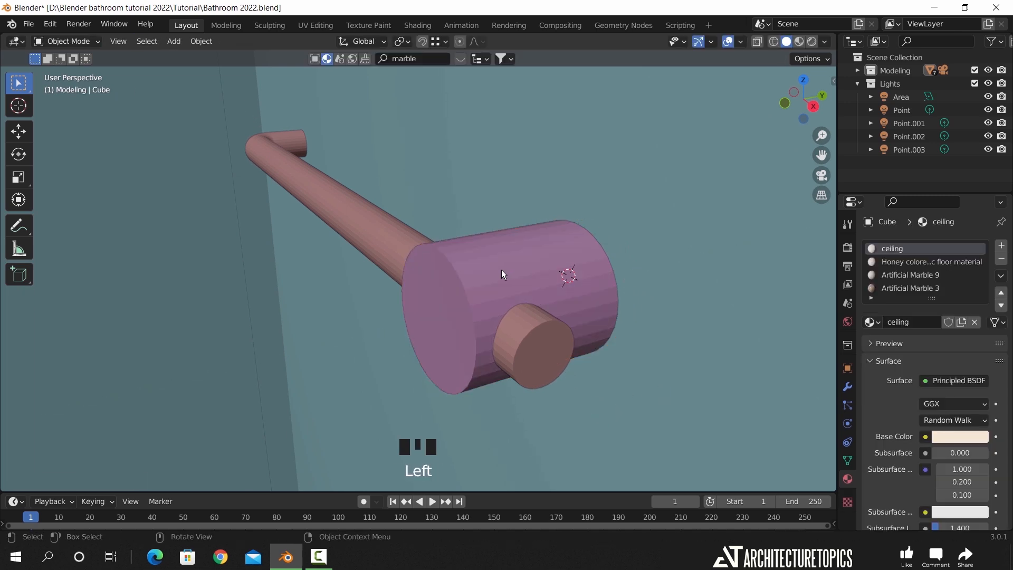
Join the large cylinder with the bent bar, and bevel the front end edges of the cylinder and the bar
shift+click(533, 328)
key(ctrl+j)
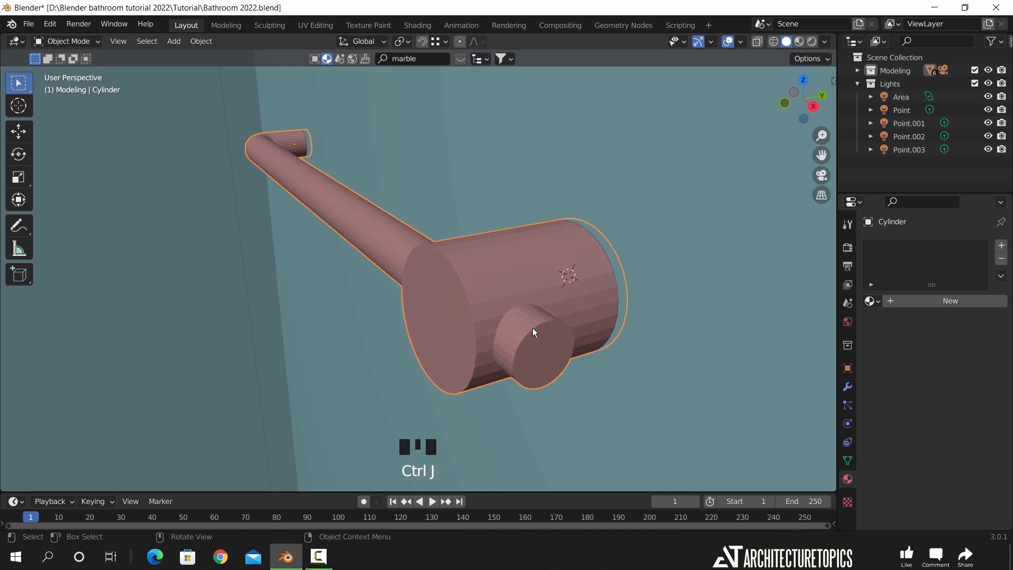
key(Tab)
click(125, 41)
click(467, 287)
alt+click(467, 287)
alt+shift+click(567, 365)
key(ctrl+b)
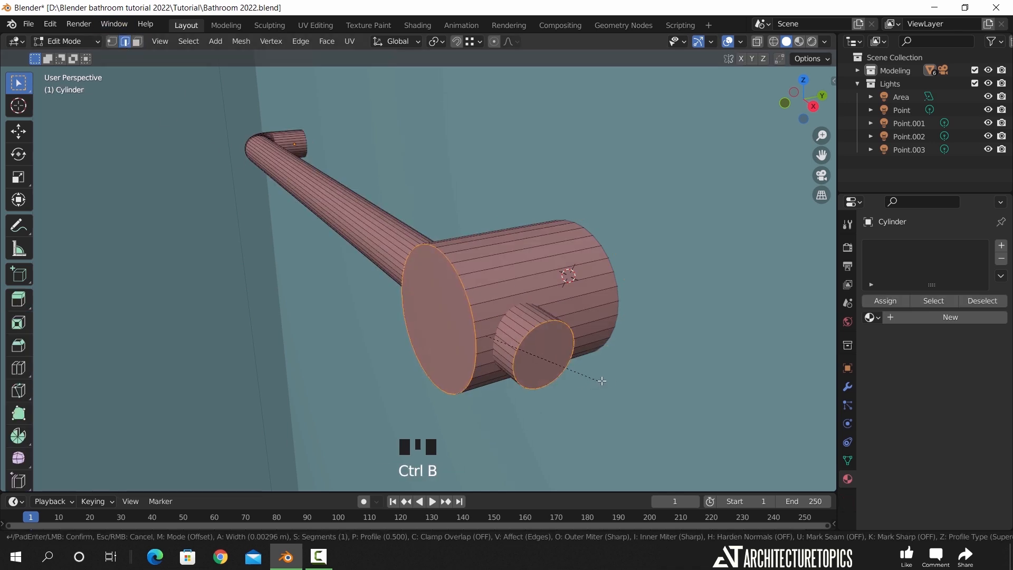
click(650, 394)
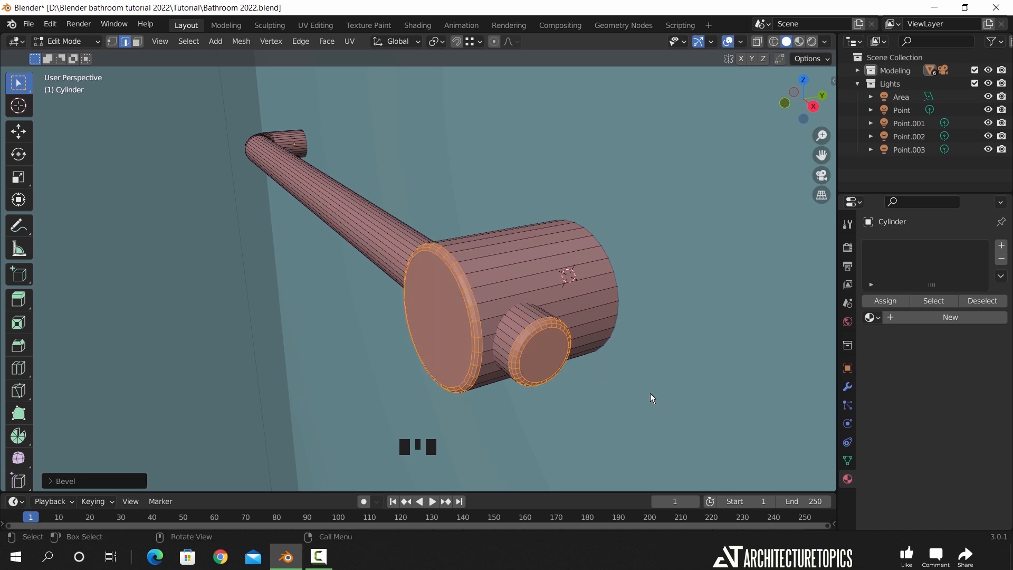
key(Tab)
Shade the joined fixture smooth and enable Auto Smooth at 30°
scroll(423, 369, down, 3)
middle_drag(423, 368, 591, 368)
scroll(613, 303, up, 3)
click(613, 303)
click(559, 226)
right_click(549, 217)
click(549, 217)
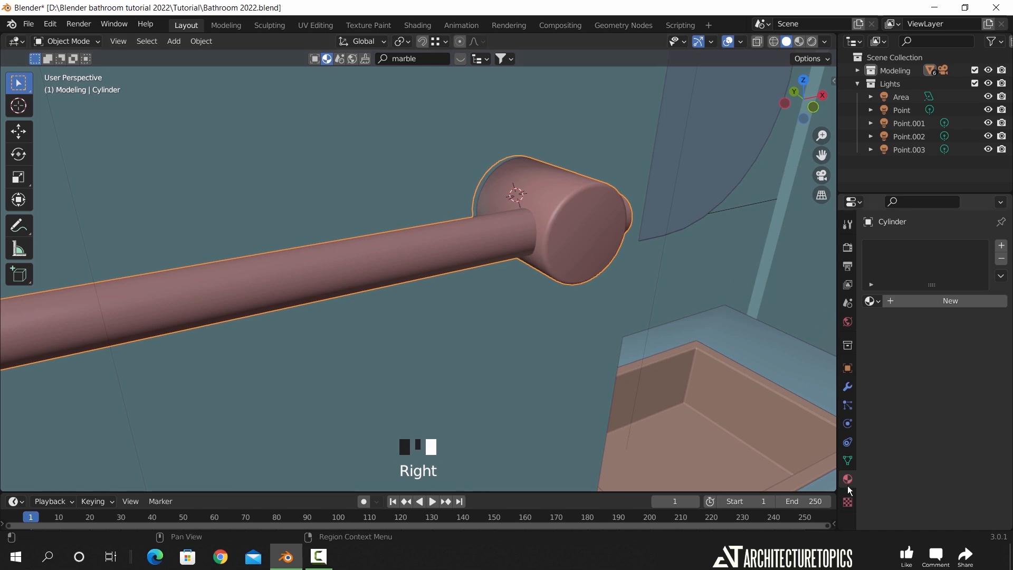
click(848, 460)
click(919, 516)
Lower the fixture on its wall in the camera view, to about the height of the mirror's lower edge
middle_drag(573, 315, 530, 268)
scroll(511, 345, down, 3)
key(KP_0)
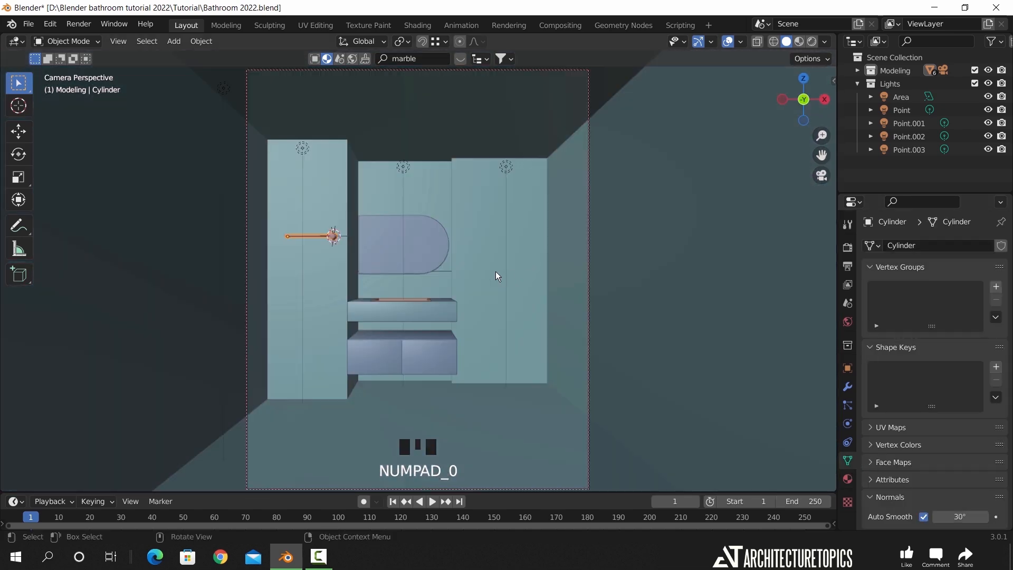
key(g)
click(426, 271)
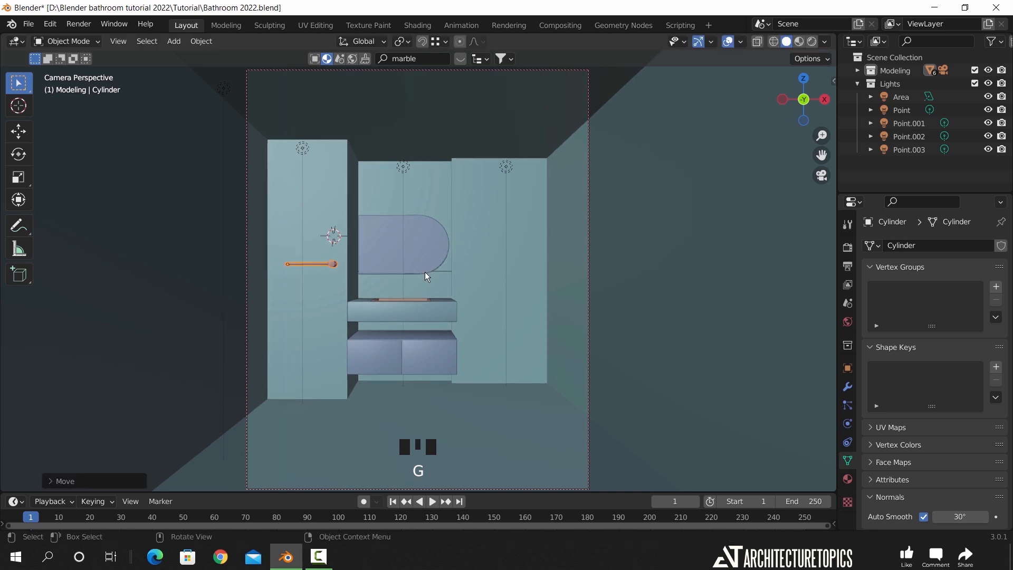
Duplicate the fixture downward along Z and repeat the duplication twice to make four evenly spaced bars
scroll(515, 286, up, 4)
key(shift+d)
key(z)
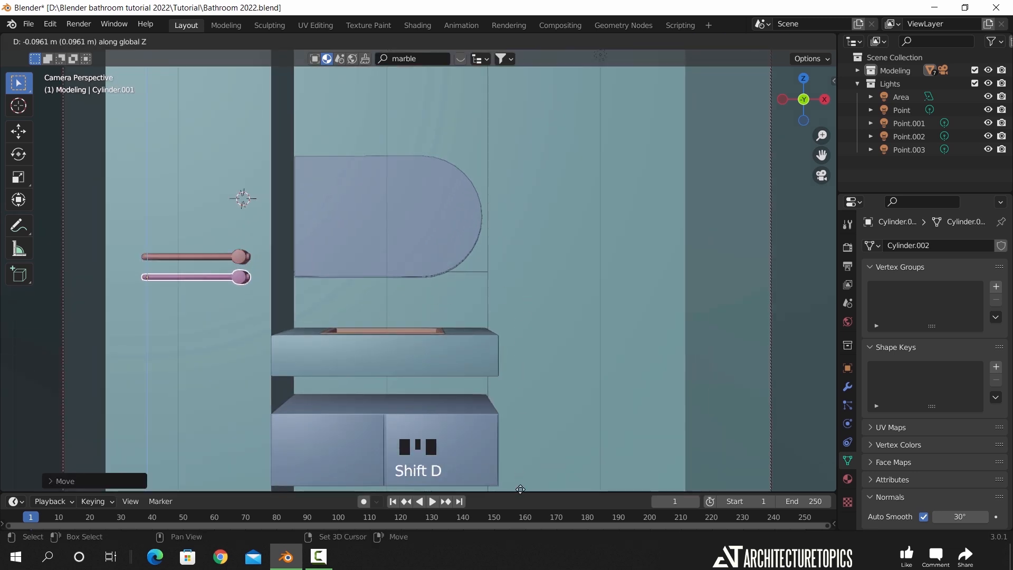
click(522, 72)
key(shift+r)
key(shift+r)
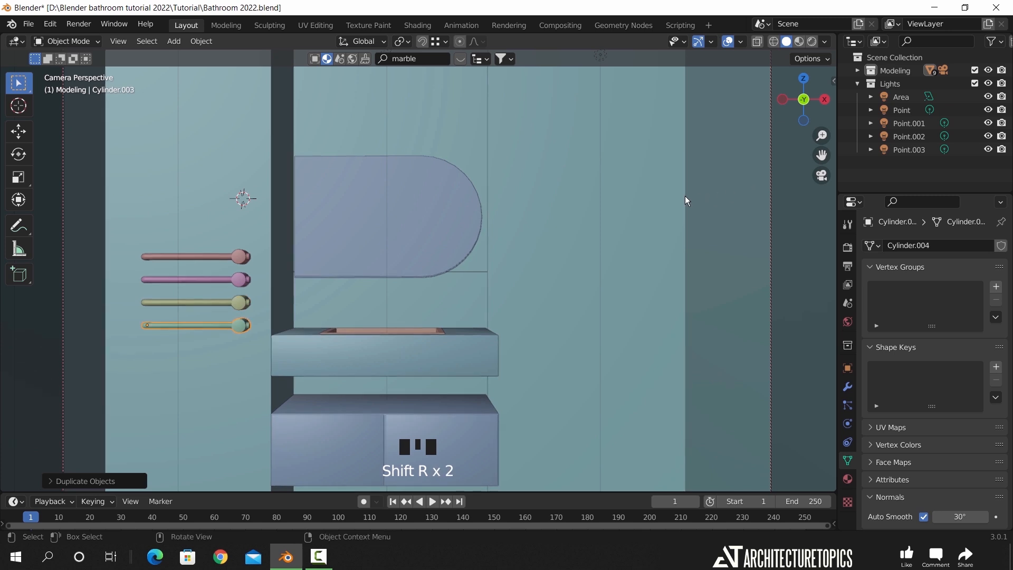
Add a new collection to the scene and name it Models
scroll(573, 199, down, 2)
shift+middle_drag(573, 199, 488, 239)
click(858, 84)
shift+middle_drag(475, 138, 464, 231)
scroll(489, 205, down, 2)
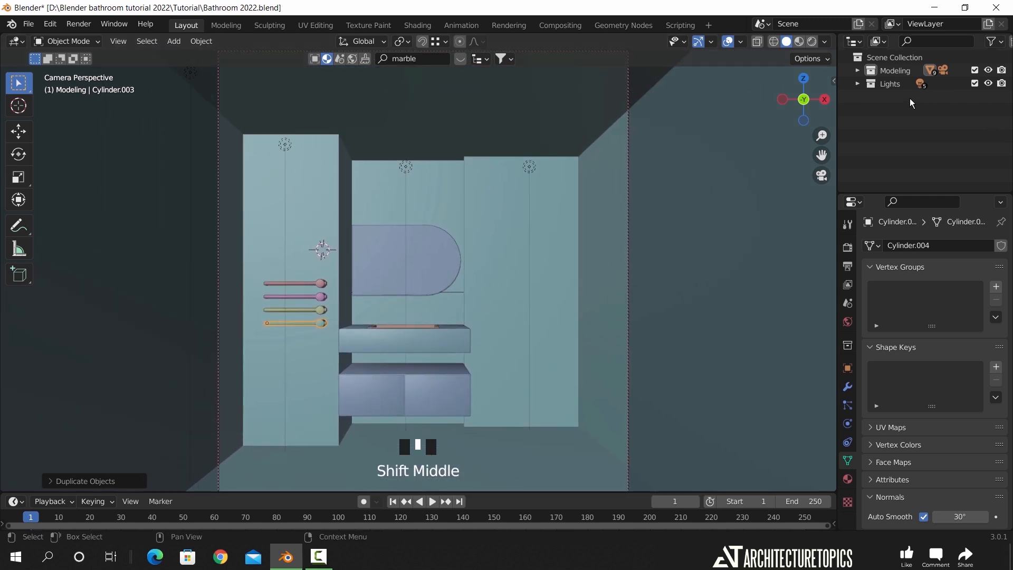
right_click(918, 98)
click(903, 100)
double_click(906, 97)
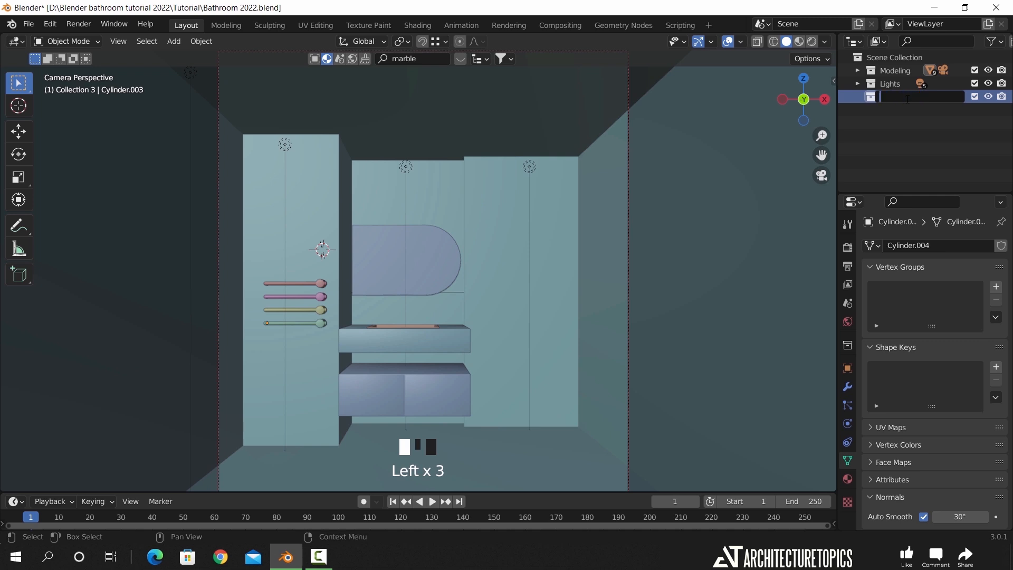
text(Models)
key(Return)
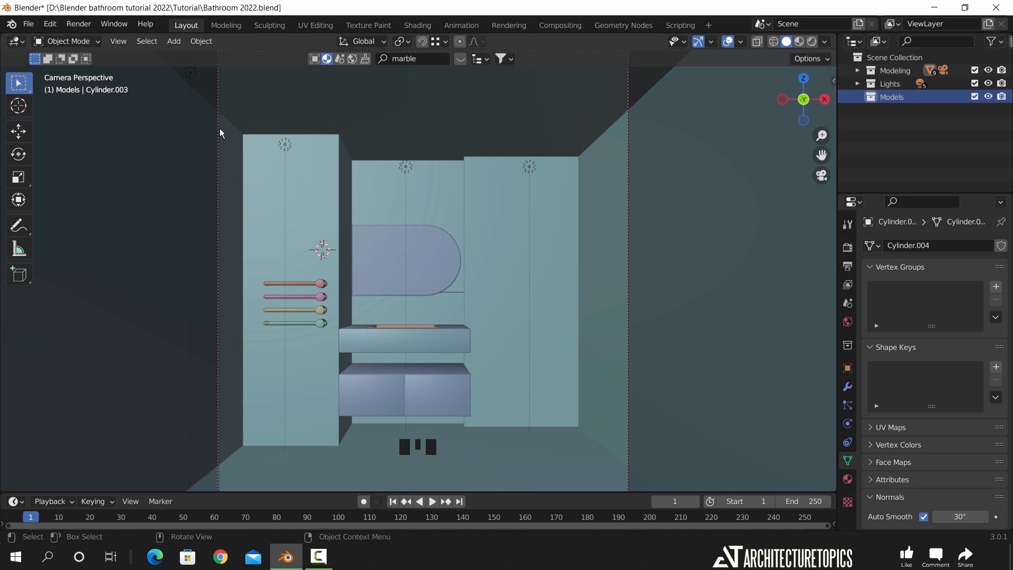
Append all nine collections, from accessories to Toilet Models, from Bathroom Models Tutorial 2022.blend into the Models collection
key(KP_7)
scroll(365, 194, down, 6)
key(z)
scroll(297, 264, down, 5)
shift+middle_drag(555, 347, 500, 291)
click(29, 24)
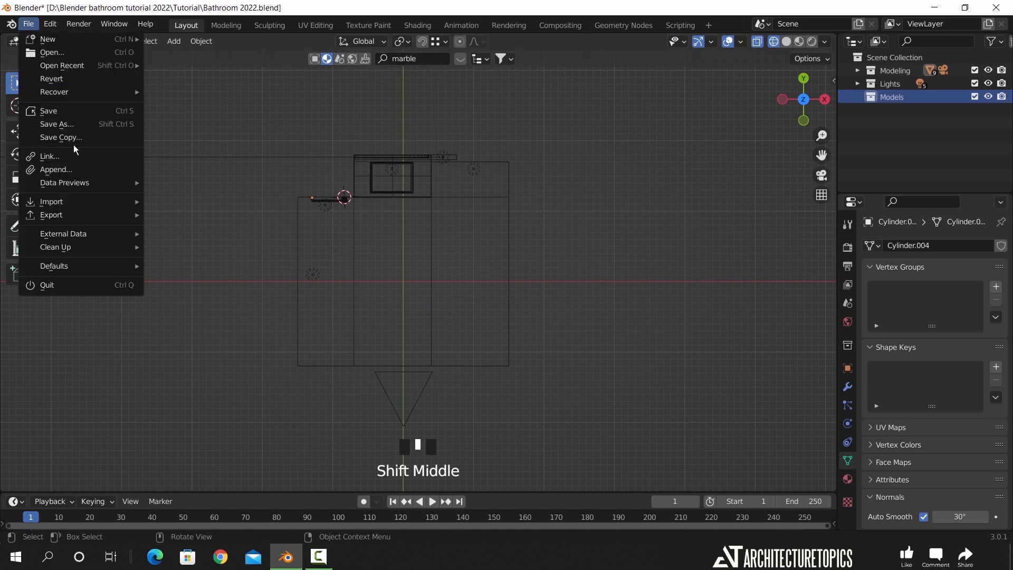
click(78, 167)
double_click(303, 182)
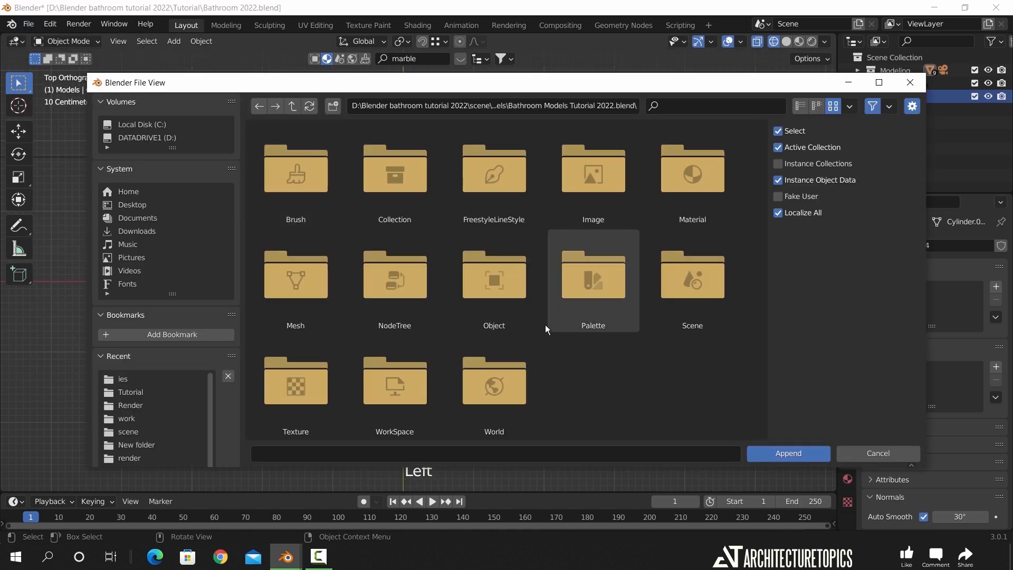
double_click(417, 193)
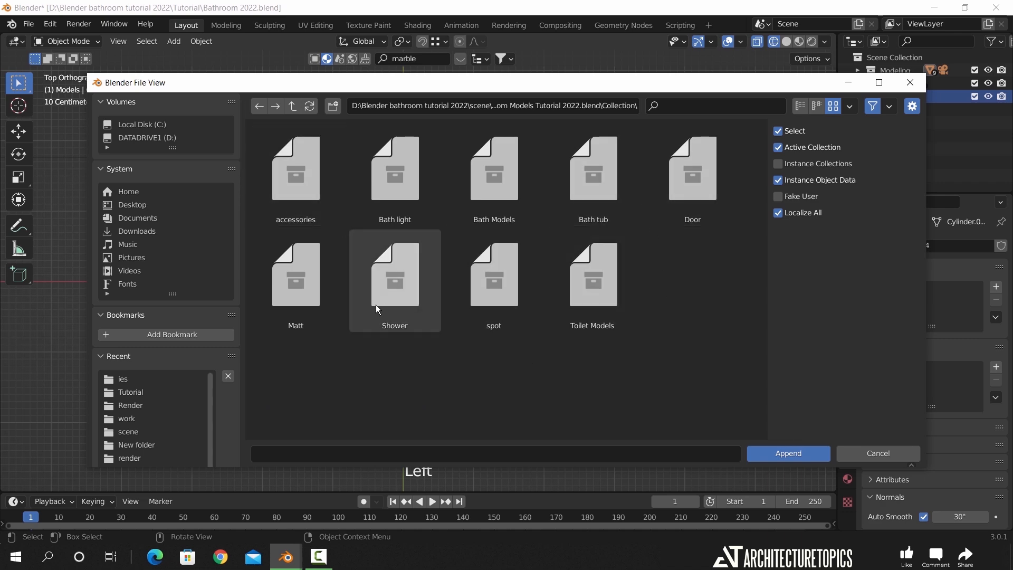
drag(634, 332, 284, 175)
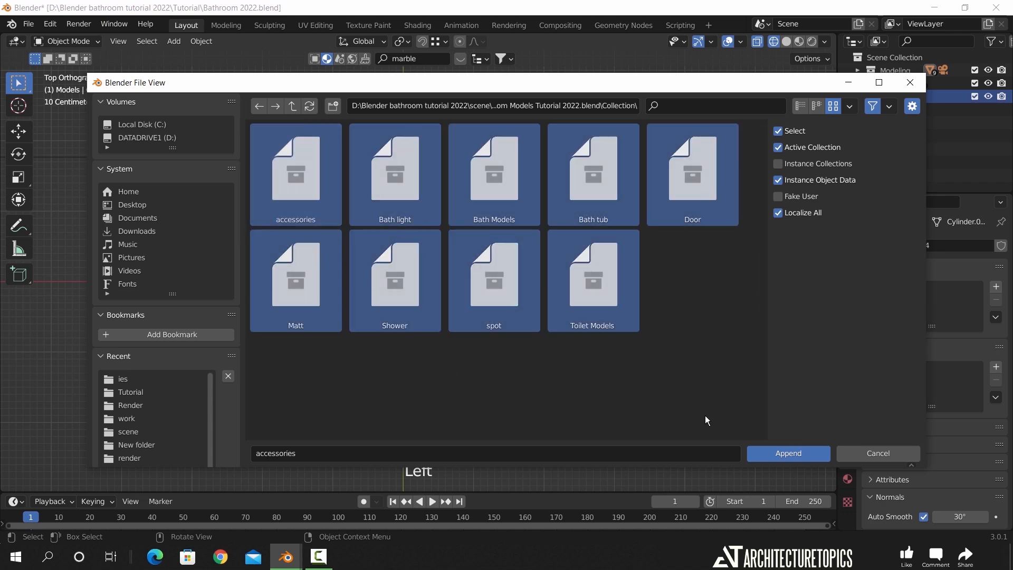
click(789, 458)
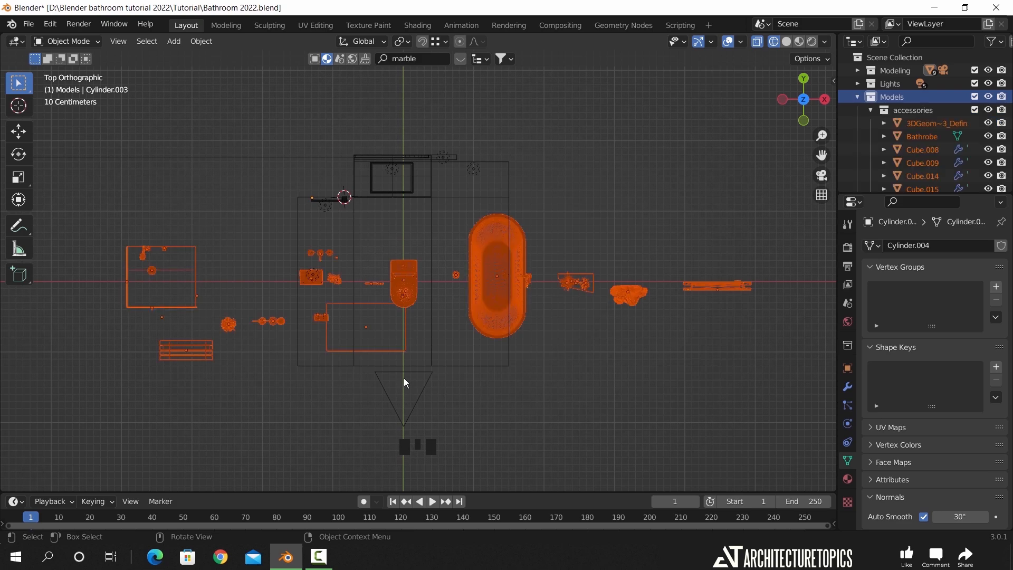
Select the appended bathtub with its faucet and move it into the room's alcove in top view
scroll(404, 378, down, 4)
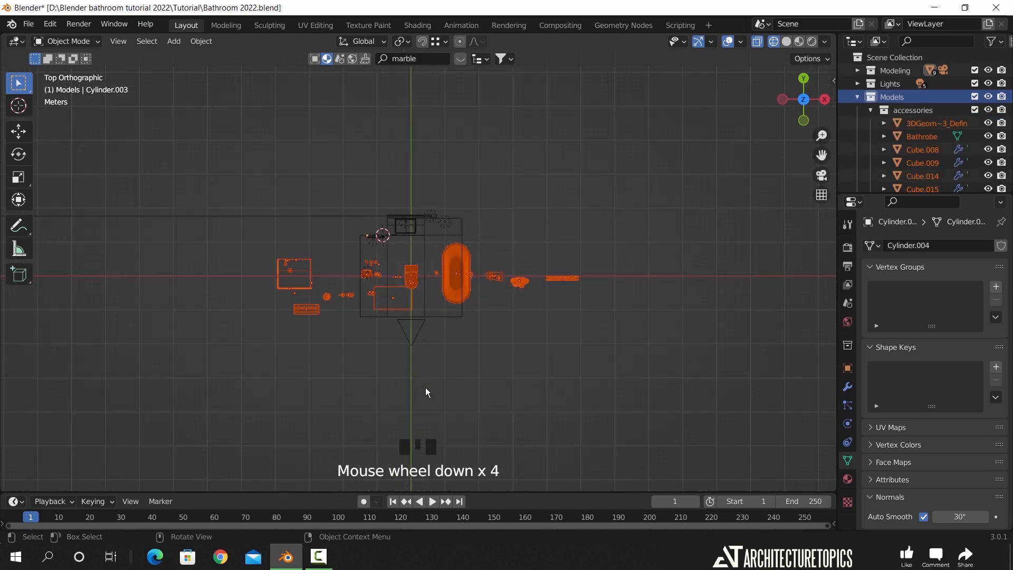
click(727, 385)
mouse_move(727, 385)
shift+middle_down()
mouse_move(454, 334)
mouse_move(575, 267)
mouse_move(610, 293)
mouse_move(536, 286)
shift+middle_up()
click(556, 170)
key(z)
key(z)
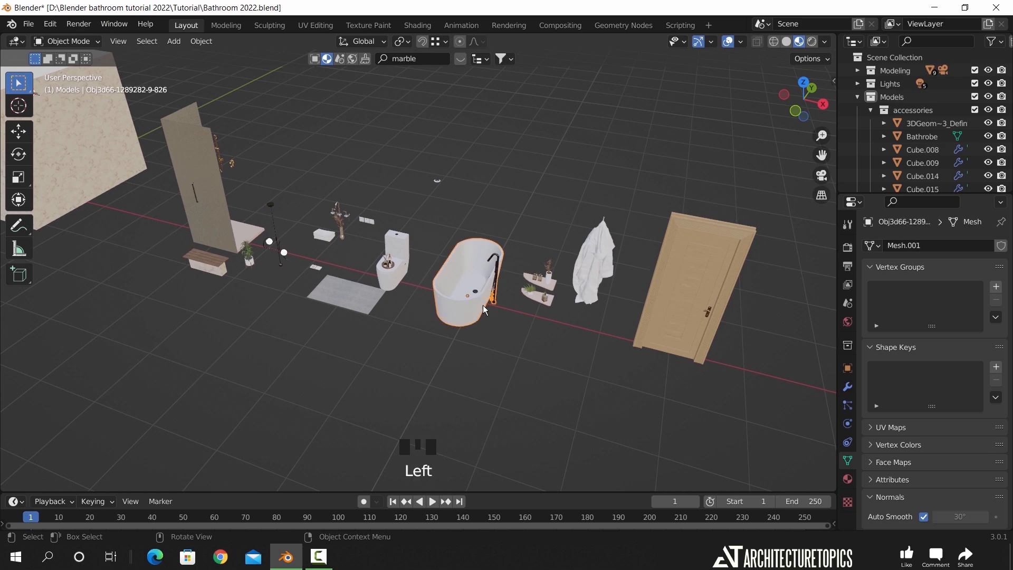
key(KP_7)
scroll(498, 228, down, 2)
key(shift+z)
shift+middle_drag(498, 228, 677, 317)
key(g)
click(239, 284)
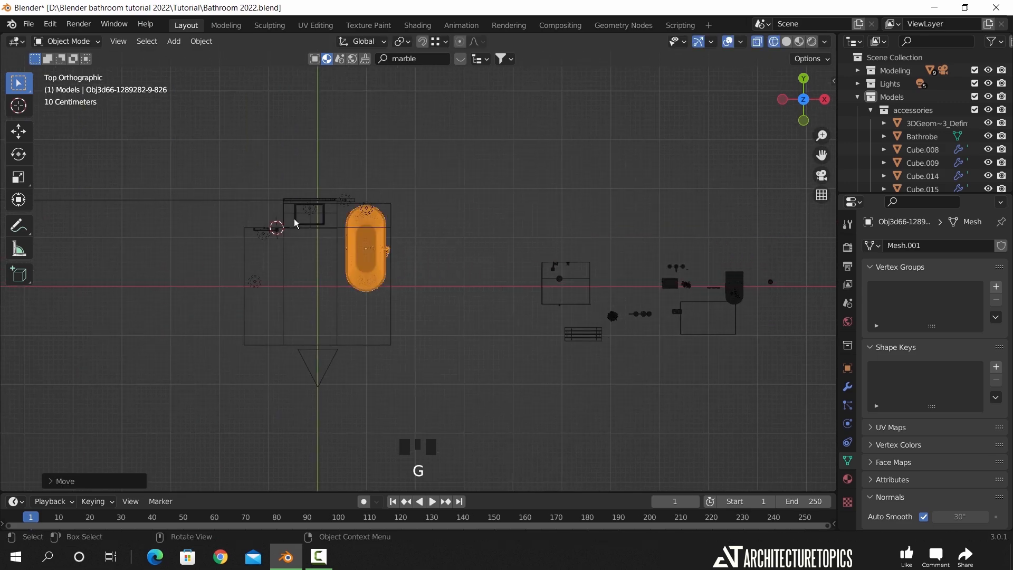
Fine-tune the bathtub's position so its floor-standing faucet sits close to the side wall
scroll(514, 320, up, 4)
scroll(514, 321, up, 3)
shift+middle_drag(515, 320, 526, 224)
key(g)
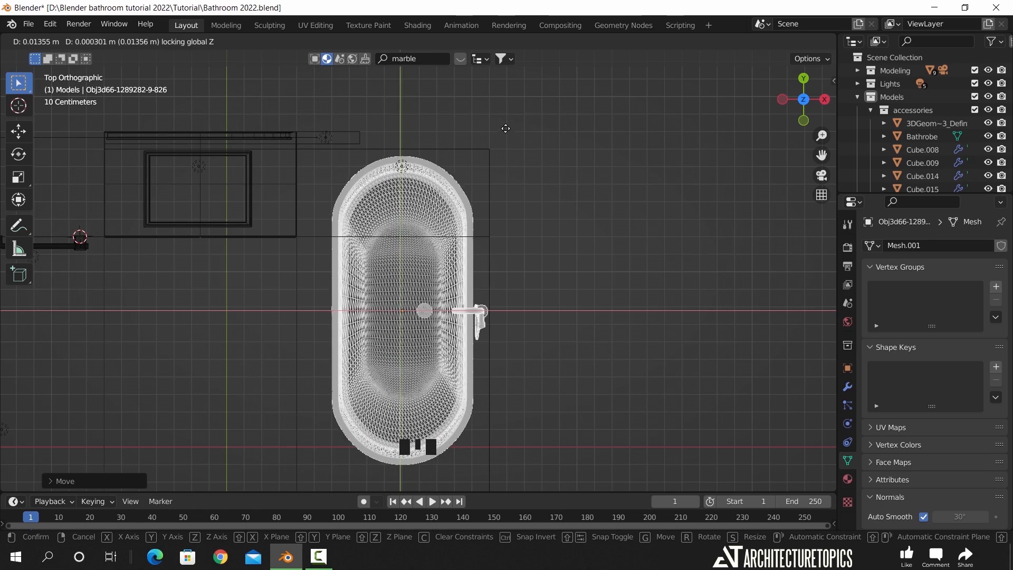
click(507, 109)
Move the toilet with its accessories into the room and set its tank against the wall below the bars
scroll(615, 373, down, 4)
shift+middle_drag(614, 373, 490, 272)
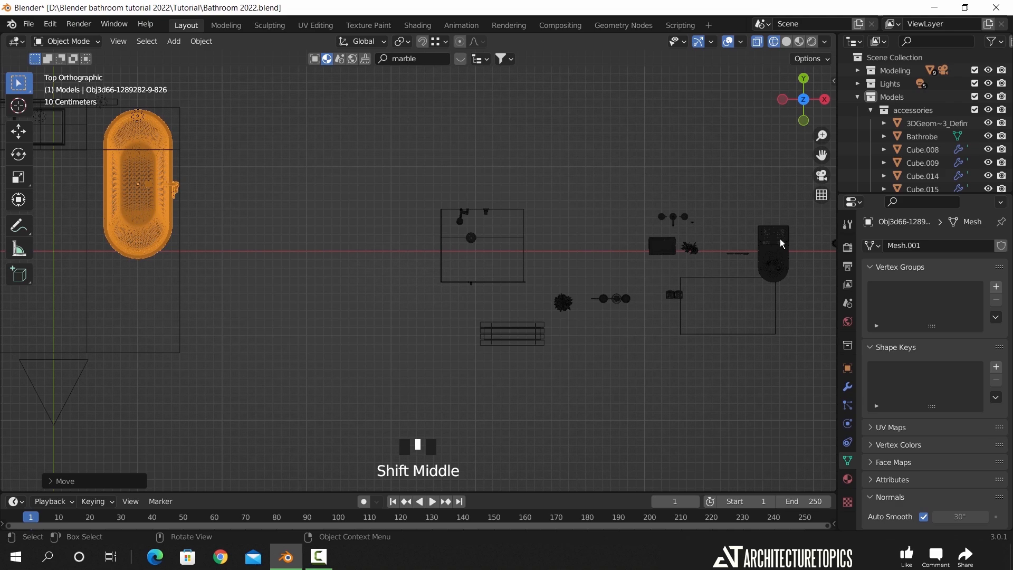
click(775, 274)
scroll(701, 286, down, 2)
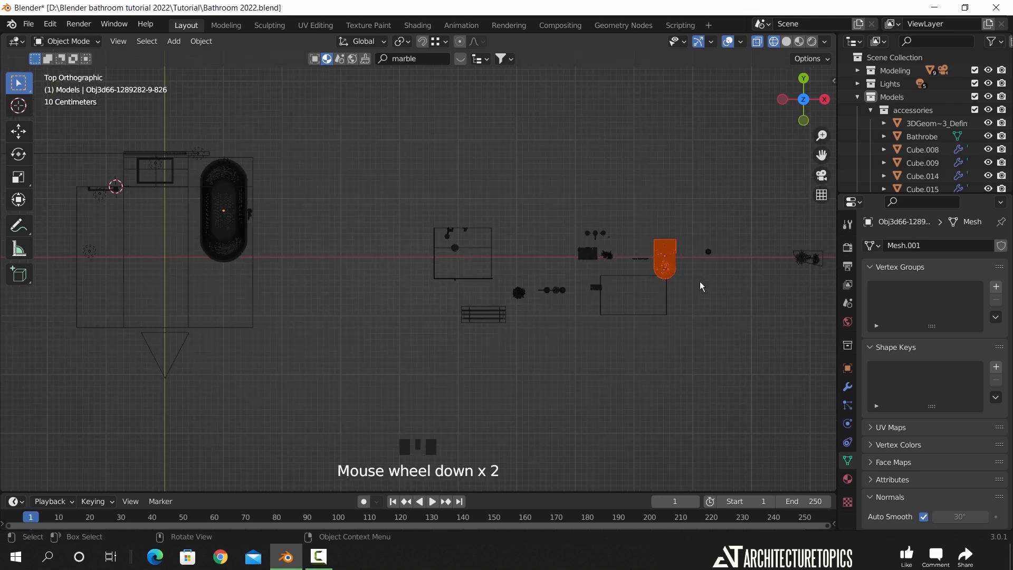
middle_drag(666, 306, 613, 294)
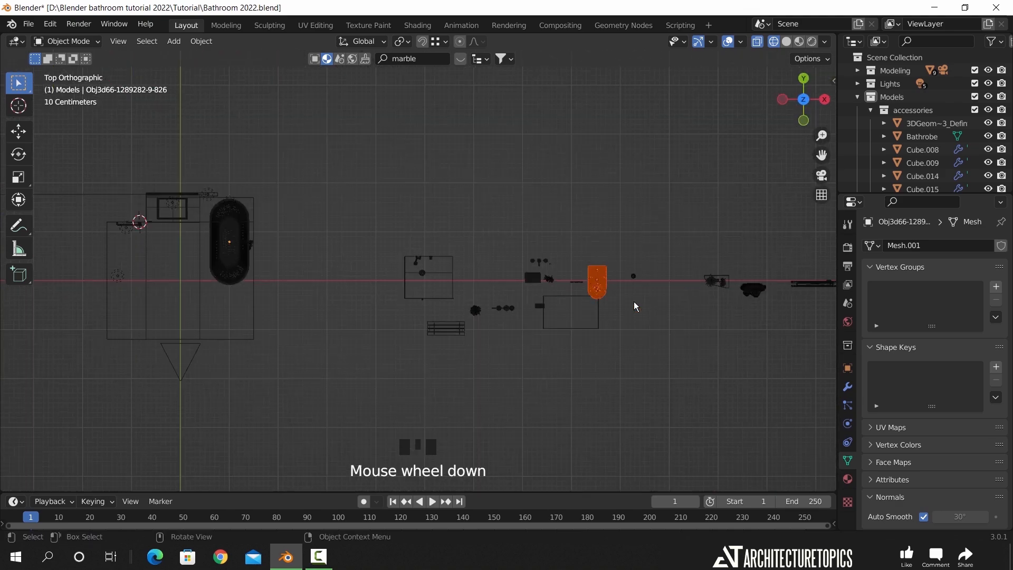
scroll(635, 303, down, 1)
shift+middle_drag(635, 303, 565, 330)
scroll(583, 332, up, 3)
key(g)
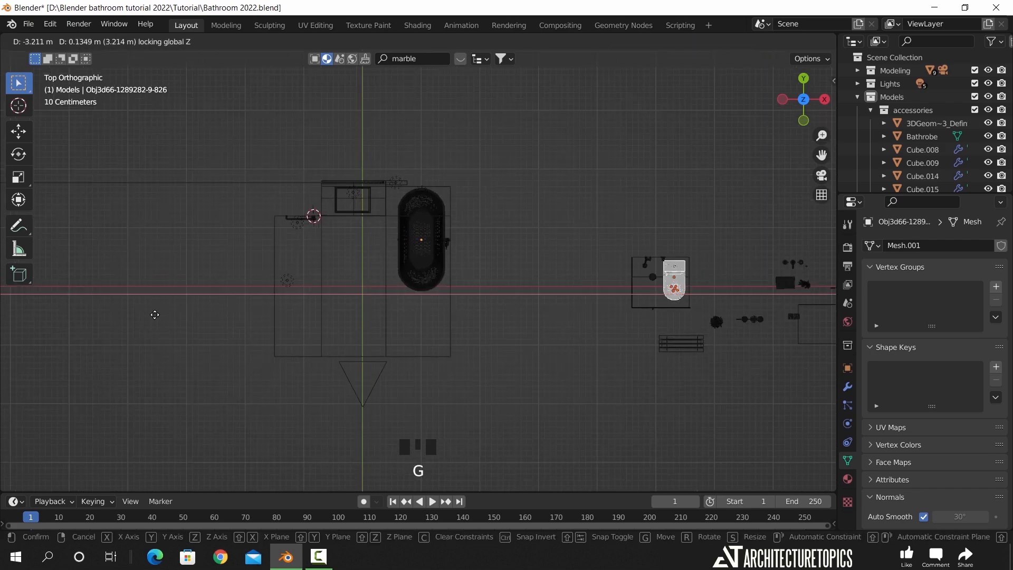
shift+middle_drag(308, 277, 354, 289)
scroll(429, 270, up, 8)
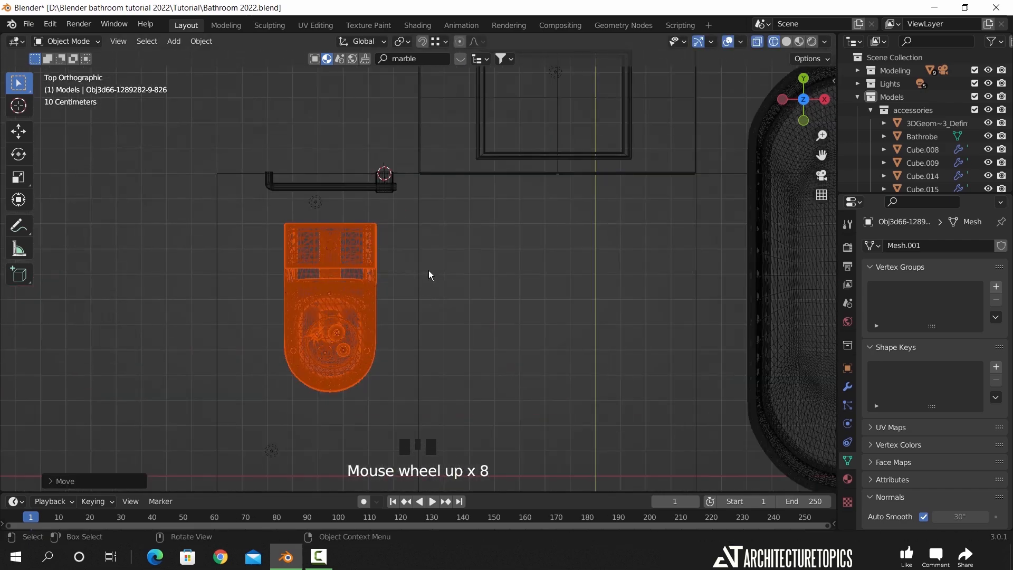
click(457, 302)
key(g)
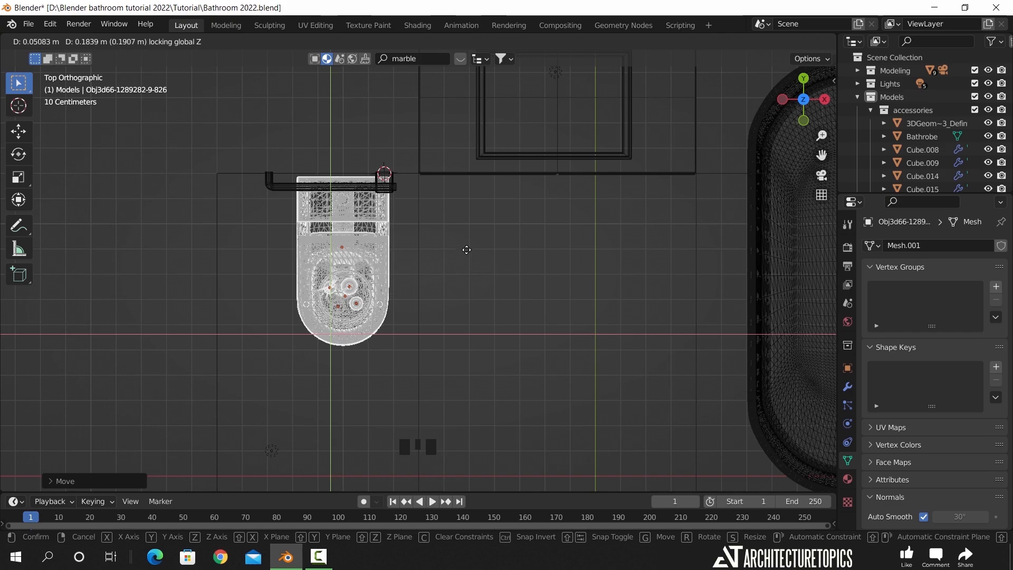
click(467, 246)
Select all parts of the shower enclosure and set their origins to their geometry
mouse_move(467, 245)
middle_down()
mouse_move(466, 284)
mouse_move(493, 243)
mouse_move(453, 247)
middle_up()
scroll(483, 251, down, 3)
shift+middle_drag(496, 290, 493, 237)
drag(502, 188, 362, 315)
key(KP_7)
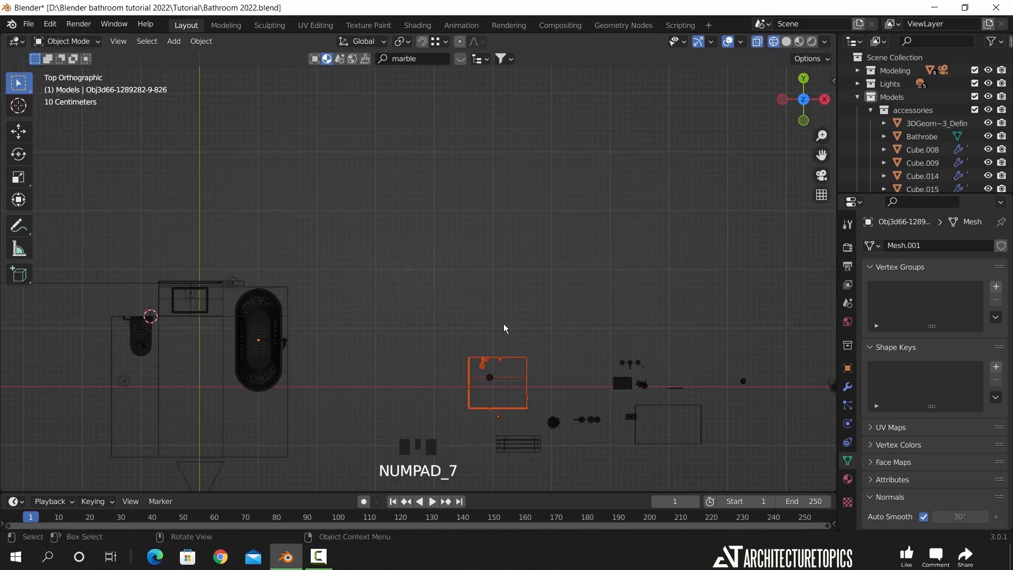
shift+middle_drag(511, 308, 580, 225)
scroll(607, 209, up, 2)
drag(696, 149, 570, 252)
click(201, 41)
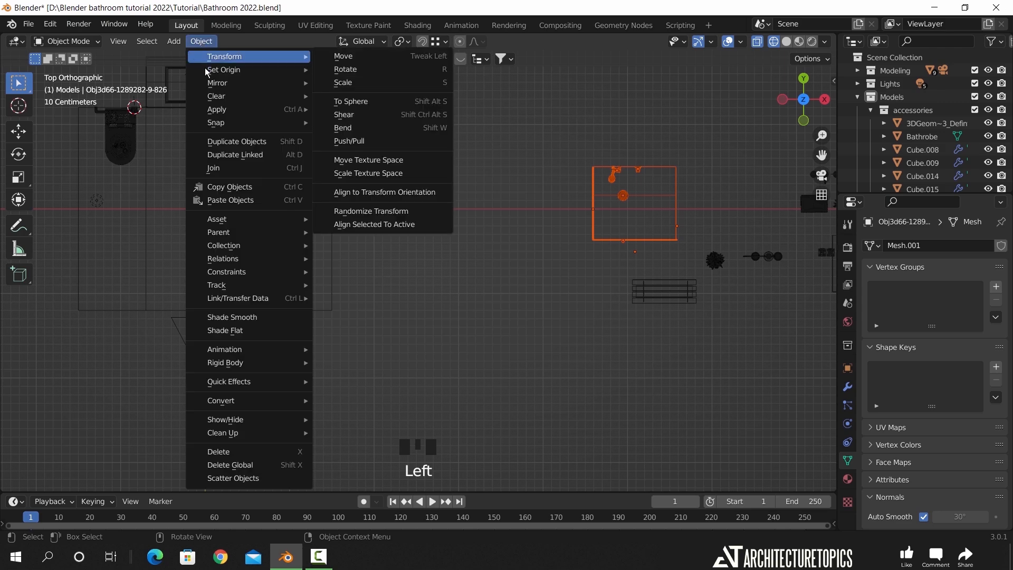
mouse_move(221, 69)
click(412, 84)
Move the shower enclosure into the room, rotate it about 90° clockwise, and fit it into the corner below the bathtub
key(g)
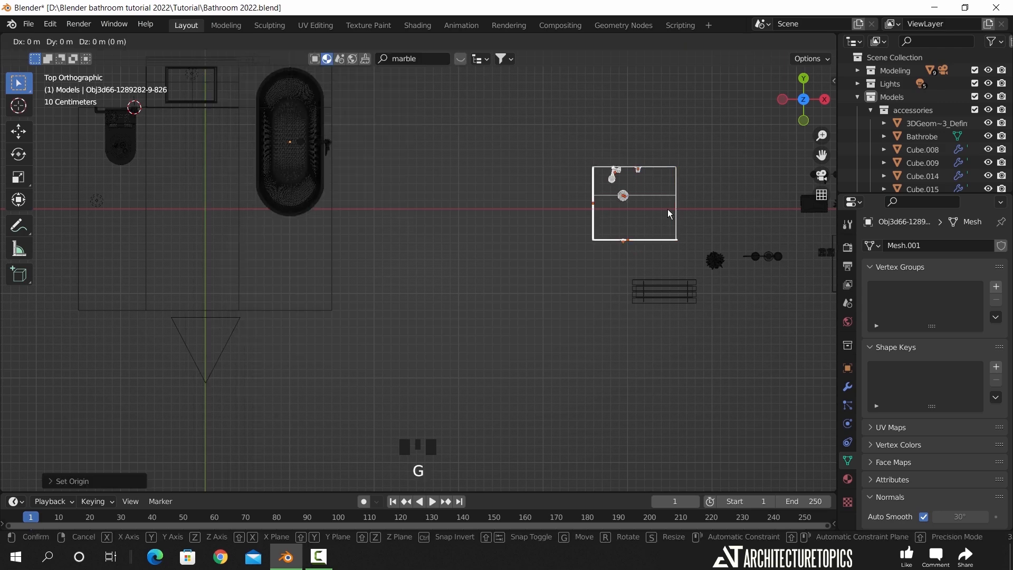
click(296, 258)
scroll(528, 228, up, 4)
scroll(528, 228, up, 1)
key(r)
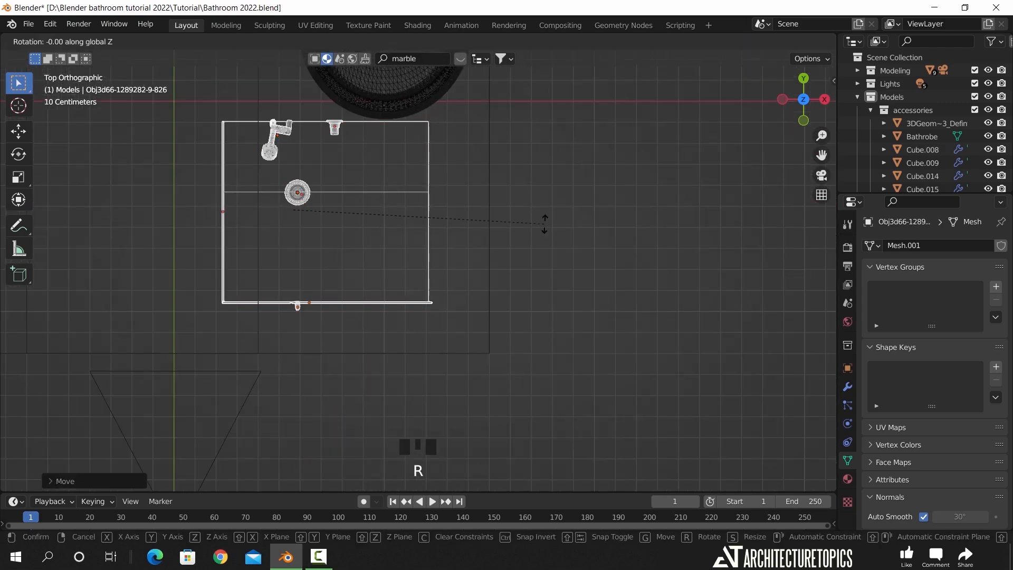
click(534, 261)
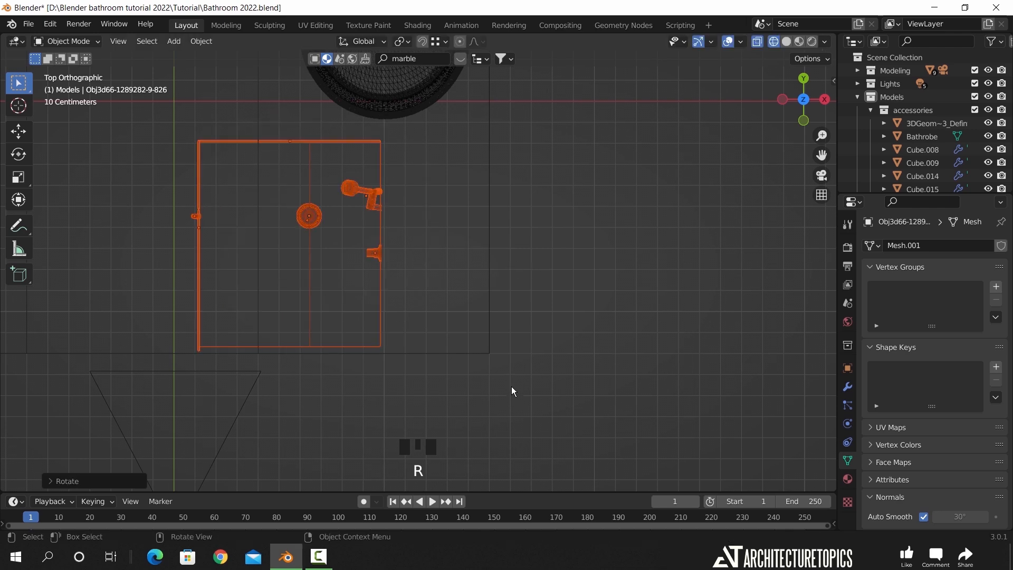
key(g)
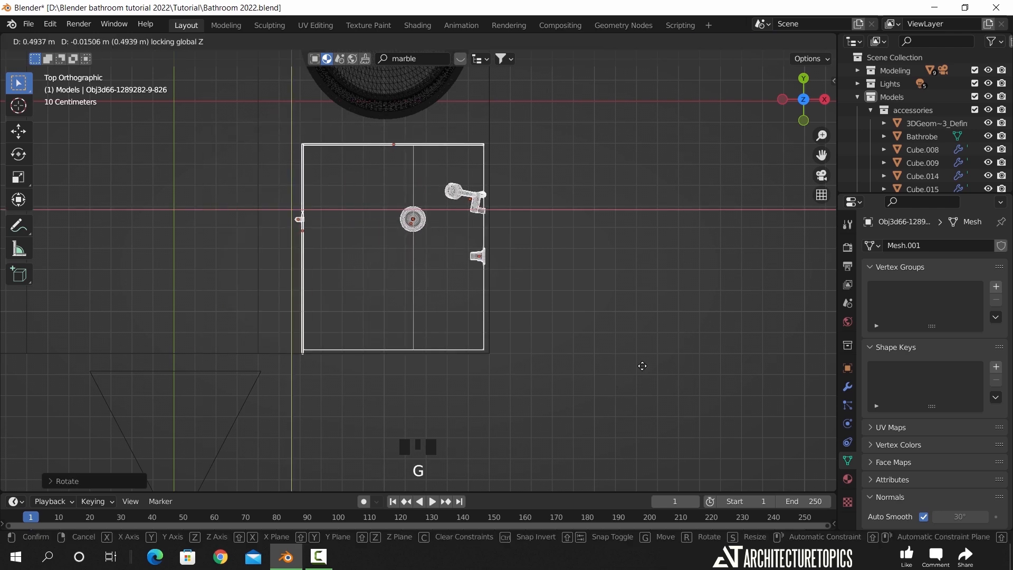
click(669, 375)
Move the corner shelves with their accessories into the corner at the far end of the bathtub
middle_drag(670, 376, 507, 213)
key(KP_7)
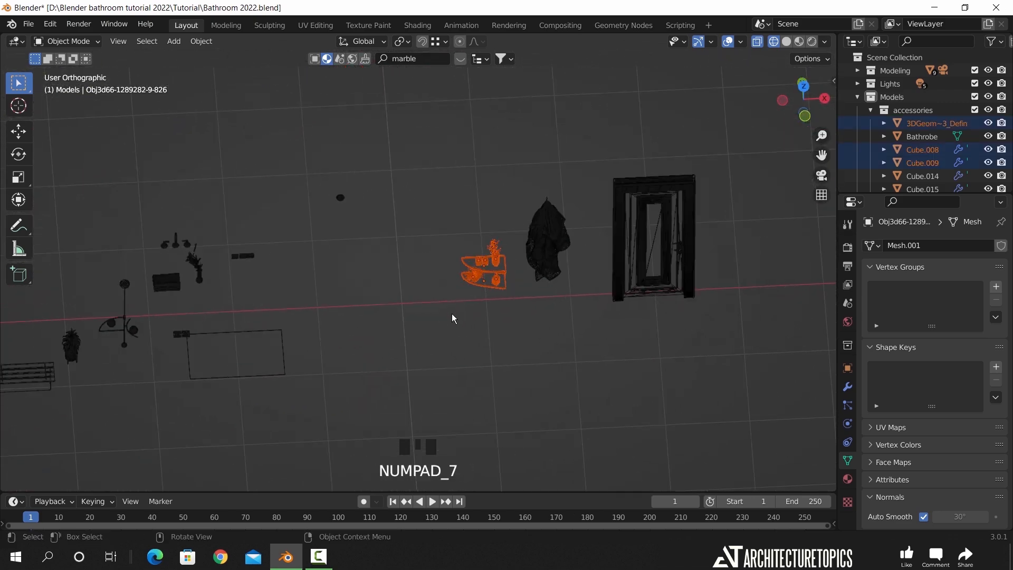
scroll(391, 301, down, 3)
key(g)
scroll(749, 296, up, 12)
click(691, 272)
Move the floor plant about -7.38 m along X so it stands beside the toilet in front view
key(KP_1)
scroll(616, 213, down, 3)
shift+middle_drag(640, 328, 238, 340)
click(657, 352)
shift+middle_drag(317, 341, 698, 353)
key(g)
key(x)
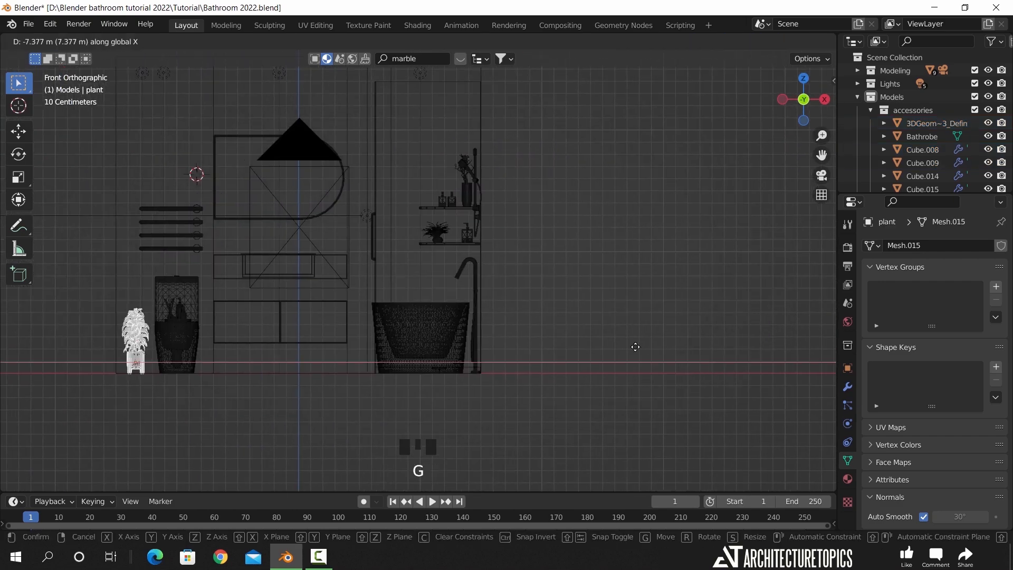
click(636, 347)
Shift the plant along Y in top view and adjust it into the corner beside the toilet
key(KP_7)
key(g)
key(y)
click(446, 109)
scroll(475, 295, up, 6)
key(g)
click(480, 353)
scroll(660, 364, down, 8)
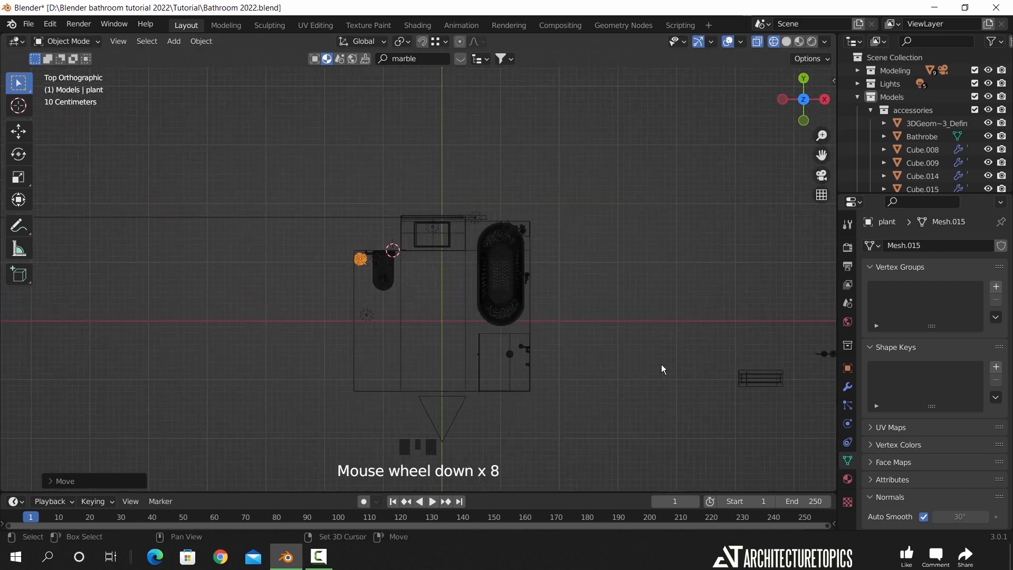
Move the slatted bench horizontally toward the room in top view and rotate it 90°
shift+middle_drag(660, 364, 528, 317)
drag(590, 306, 625, 364)
key(g)
key(shift+z)
click(232, 303)
key(r)
key(9)
key(0)
key(Return)
Fit the bench along the side wall below the toilet and plant, keeping its height fixed
shift+middle_drag(308, 264, 424, 267)
scroll(404, 275, up, 4)
key(g)
key(shift+z)
click(390, 289)
key(KP_1)
scroll(417, 309, up, 6)
scroll(475, 370, up, 5)
scroll(475, 393, down, 5)
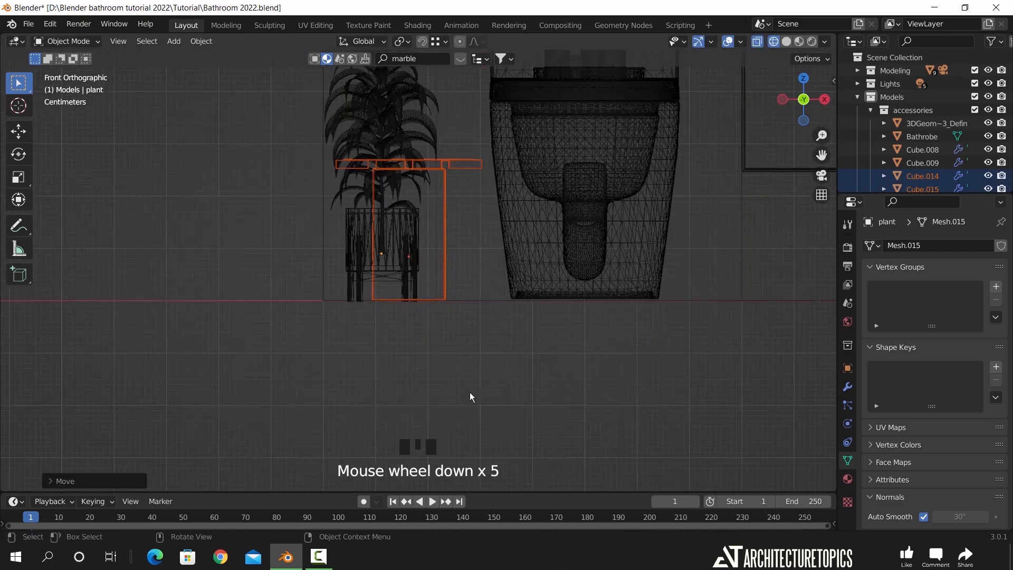
scroll(469, 391, down, 5)
Move the flower vase horizontally away from the other appended accessories in top view
middle_drag(707, 322, 667, 371)
shift+middle_drag(296, 185, 417, 219)
scroll(417, 219, up, 3)
click(384, 168)
scroll(581, 304, up, 4)
key(KP_7)
scroll(547, 232, up, 3)
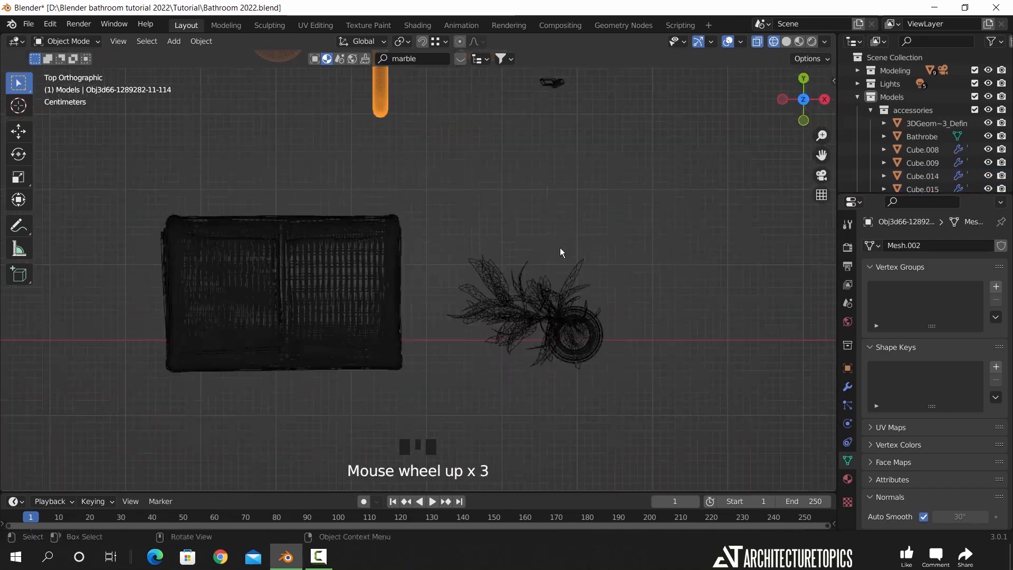
drag(547, 232, 597, 298)
scroll(597, 298, down, 3)
key(g)
key(shift+z)
click(657, 135)
Move the folded towels up beside the faucet and bring the three small wall plates near the other accessories
drag(424, 222, 303, 352)
key(g)
key(shift+z)
click(318, 244)
drag(660, 296, 755, 334)
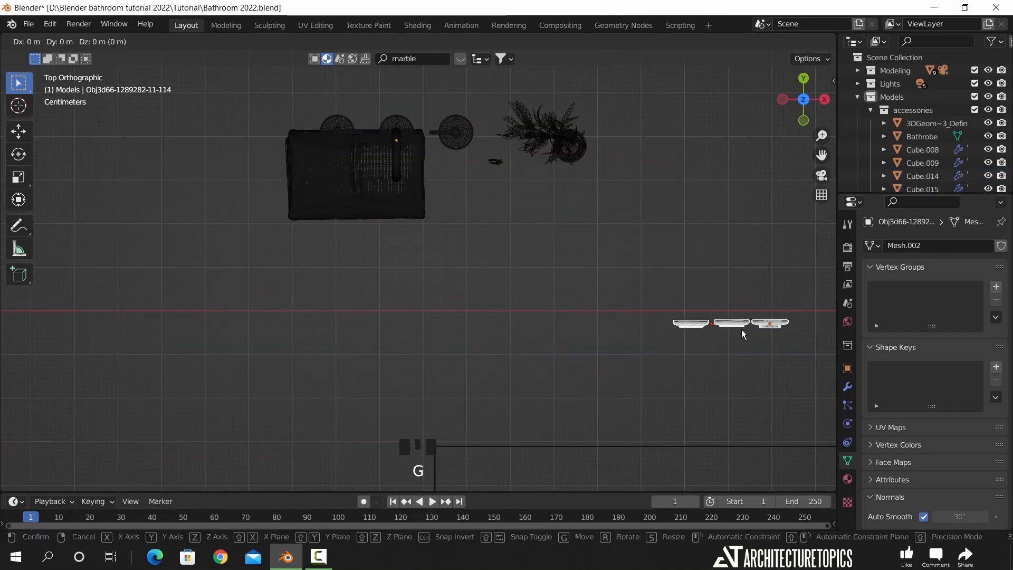
click(687, 155)
Move the three-piece sink faucet horizontally into the room over the vanity in top view
click(460, 148)
scroll(460, 151, down, 8)
shift+middle_drag(135, 298, 517, 361)
key(g)
key(shift+z)
click(555, 215)
shift+middle_drag(294, 229, 515, 287)
scroll(515, 287, up, 7)
Adjust the faucet's height along Z in front view so it rests on the vanity countertop
key(KP_1)
scroll(515, 287, down, 2)
shift+middle_drag(467, 338, 550, 355)
scroll(550, 355, up, 6)
key(g)
key(z)
click(559, 216)
Adjust the faucet along X and Y so it sits centred behind the sink basin
middle_drag(781, 296, 679, 363)
key(shift+z)
key(g)
key(x)
key(y)
click(628, 338)
middle_drag(546, 361, 604, 373)
key(g)
key(x)
click(596, 376)
scroll(546, 382, down, 3)
middle_drag(455, 370, 477, 369)
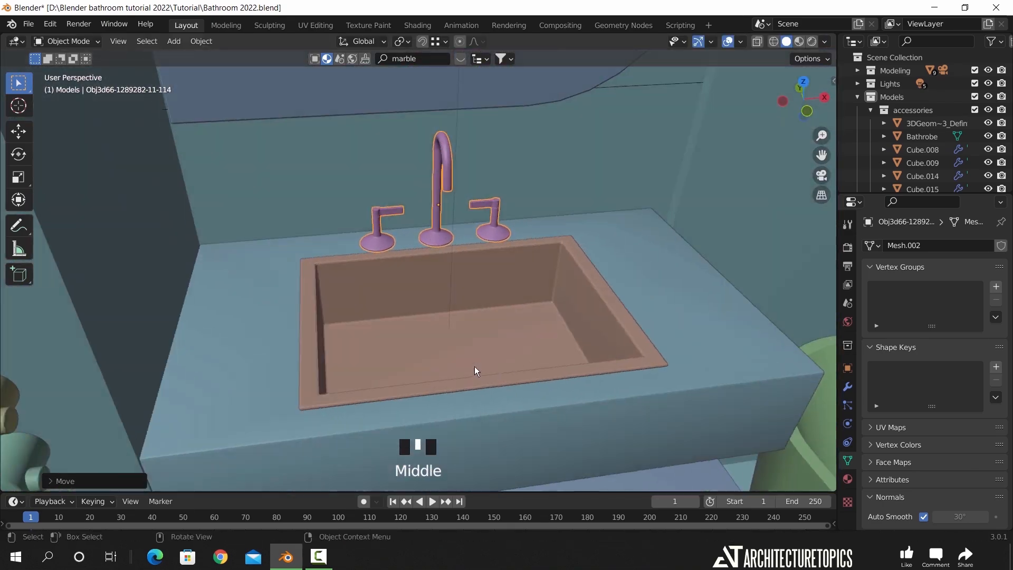
Move the folded towel stack into the room and set its height to rest on the vanity's lower cabinet
scroll(477, 368, down, 9)
shift+middle_drag(755, 254, 572, 229)
click(591, 227)
key(g)
click(69, 254)
key(shift+z)
key(KP_1)
scroll(464, 255, up, 9)
key(g)
key(z)
click(489, 204)
Align the towel stack along X in front view and along Y in top view on the lower cabinet
shift+middle_drag(586, 197, 615, 333)
key(g)
key(x)
click(517, 327)
key(KP_7)
scroll(517, 317, down, 2)
key(g)
key(y)
click(484, 339)
Duplicate the towel stack along X, rotate the copy slightly, and adjust both stacks on the lower cabinet
key(shift+d)
key(x)
click(611, 328)
key(r)
click(442, 325)
middle_drag(517, 343, 547, 274)
key(g)
key(shift+z)
click(546, 281)
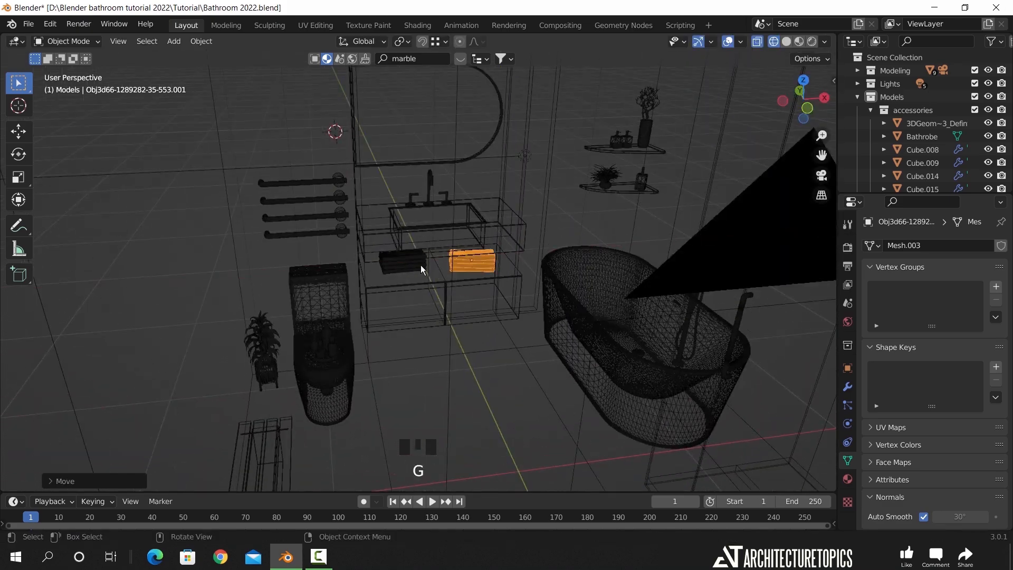
click(409, 263)
key(g)
click(407, 269)
Select the two small square accessories outside the room and move them over the vanity in top view
scroll(407, 300, down, 2)
shift+middle_drag(623, 275, 443, 264)
scroll(454, 265, up, 3)
scroll(470, 310, up, 3)
middle_drag(469, 310, 432, 313)
scroll(417, 325, up, 2)
drag(368, 372, 413, 342)
key(KP_7)
scroll(364, 298, down, 5)
shift+middle_drag(364, 299, 785, 369)
key(g)
click(332, 243)
scroll(406, 211, up, 7)
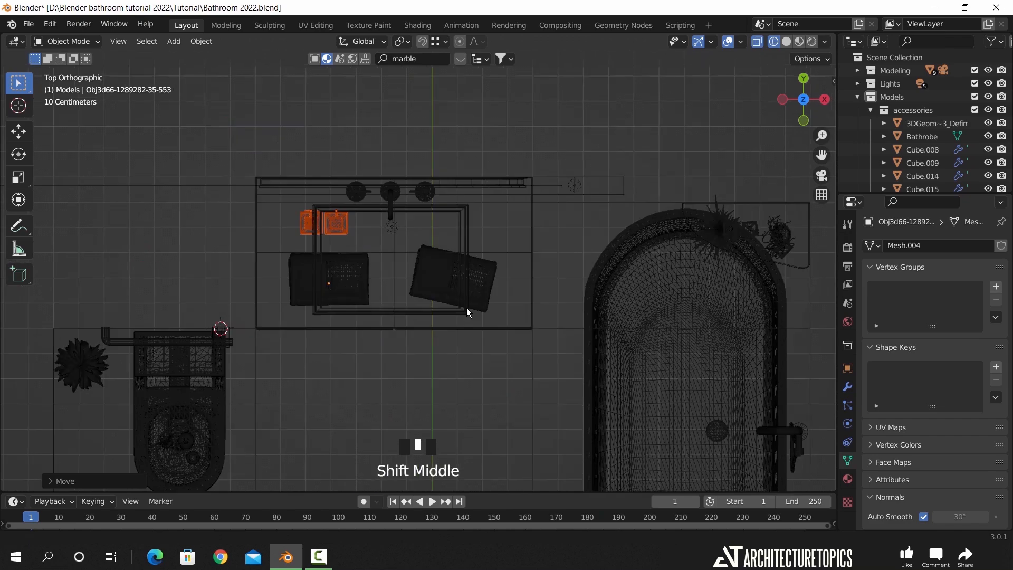
Place the two small accessories at the vanity's back corner beside the faucet and adjust their height along Z
shift+middle_drag(467, 309, 544, 367)
scroll(469, 307, up, 1)
key(g)
key(shift+z)
click(443, 265)
key(KP_1)
key(g)
key(z)
click(442, 113)
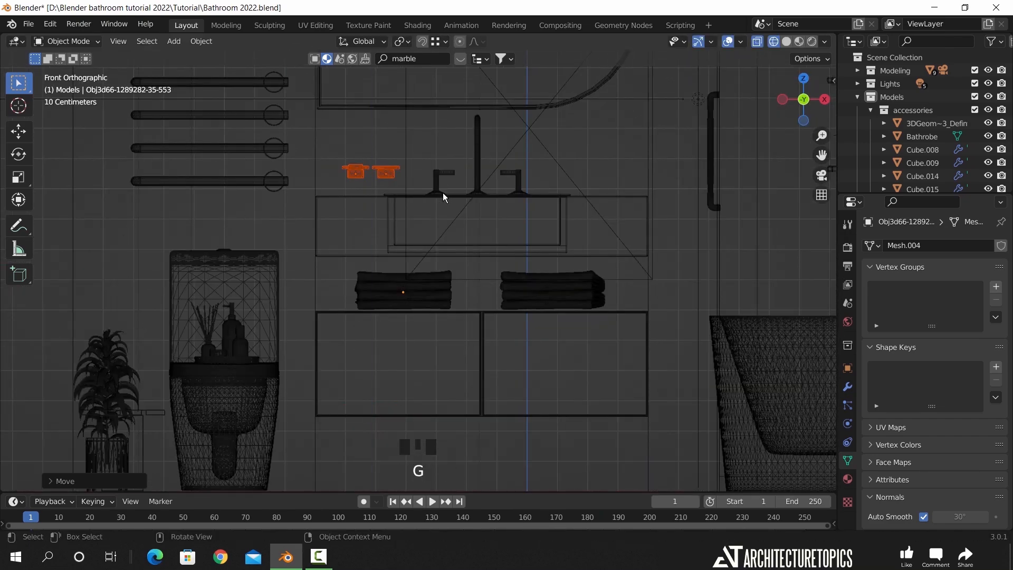
Move the flower vase along X into the room near the vanity's bathtub-side end
scroll(444, 196, down, 5)
shift+middle_drag(443, 196, 569, 278)
key(g)
key(x)
click(299, 268)
scroll(325, 251, up, 10)
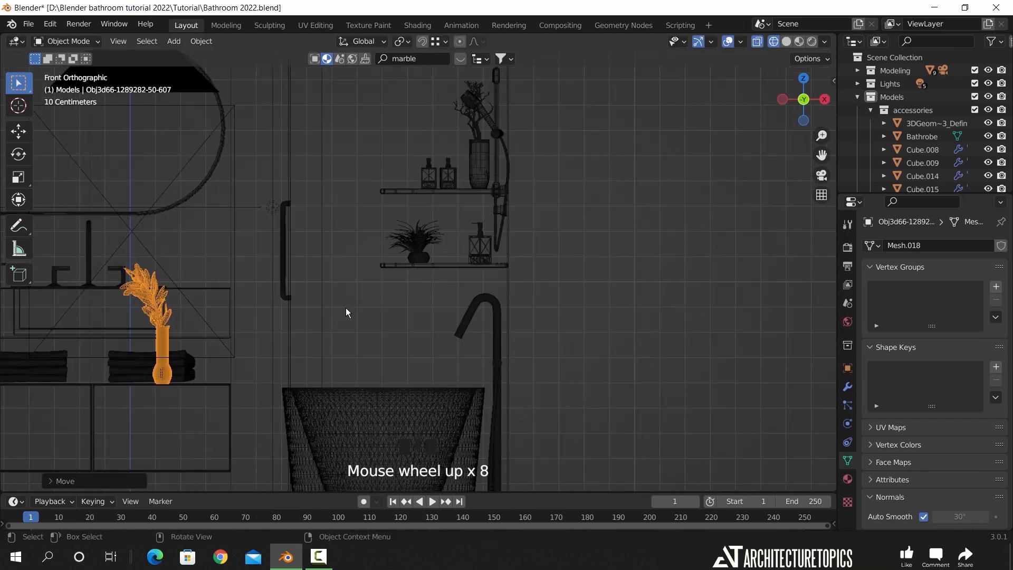
Raise the vase to the countertop along Z and move it along Y onto the vanity
shift+middle_drag(236, 350, 521, 366)
key(g)
key(z)
click(521, 224)
key(g)
key(KP_7)
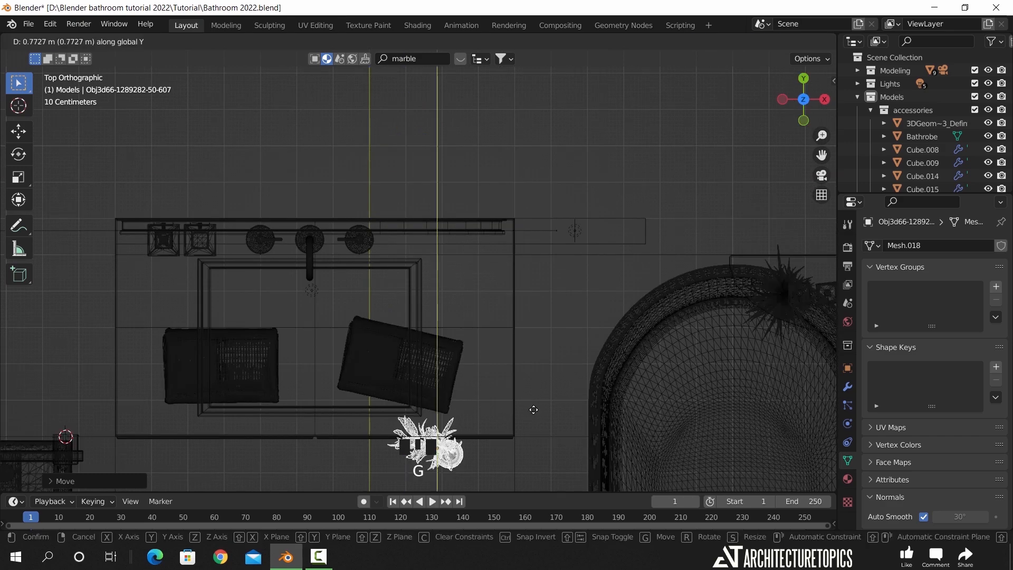
click(606, 324)
Move the hanging lamp set horizontally into the room between the vanity and the bathtub in top view
scroll(619, 361, down, 7)
shift+middle_drag(619, 361, 377, 266)
scroll(377, 266, down, 3)
click(643, 343)
key(g)
key(shift+z)
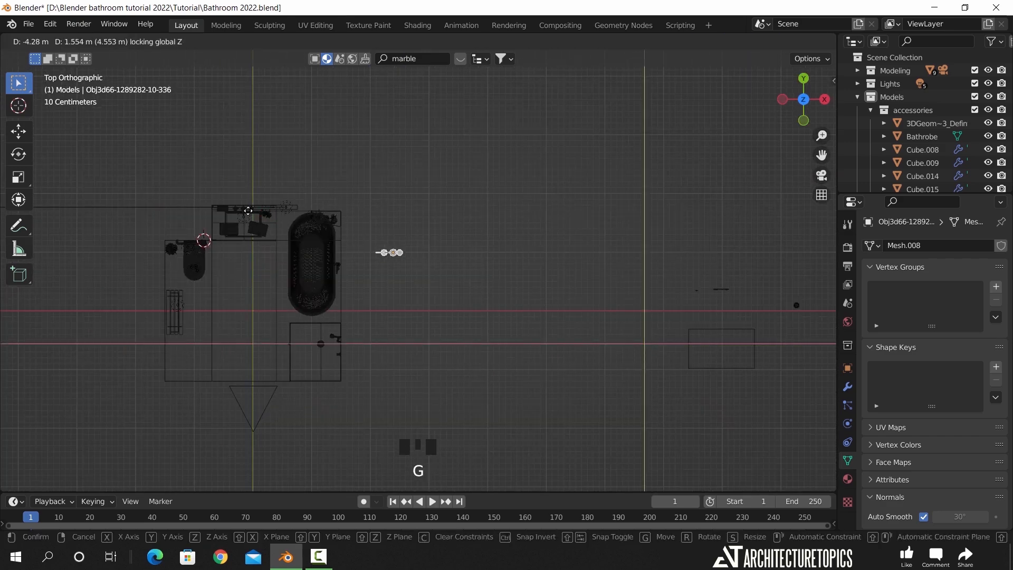
click(285, 236)
Refine the hanging lamps' horizontal position and raise them along Z to the ceiling beside the mirror
shift+middle_drag(286, 236, 432, 354)
scroll(432, 353, up, 5)
key(g)
key(shift+z)
key(KP_1)
shift+middle_drag(474, 321, 472, 412)
key(g)
key(z)
click(483, 237)
Select the three small wall plates and move them into the room between the vanity and bathtub in front view
scroll(496, 316, down, 2)
shift+middle_drag(337, 388, 769, 319)
drag(764, 290, 795, 323)
key(g)
click(55, 324)
shift+middle_drag(94, 324, 600, 313)
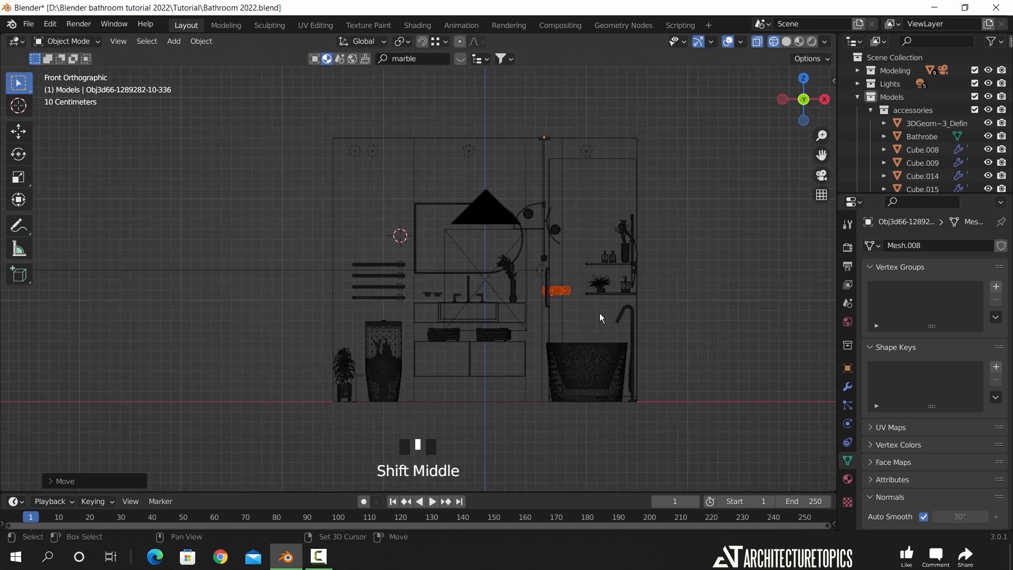
Refine the three wall plates' position beside the vanity and move them along Y to the back wall
scroll(596, 359, up, 6)
key(g)
click(530, 332)
middle_drag(530, 340, 568, 373)
key(g)
key(y)
click(611, 331)
Fine-tune the wall plates along Y and X so they sit on the wall above the countertop
key(shift+z)
scroll(611, 332, up, 3)
key(g)
key(y)
click(578, 324)
key(g)
key(x)
click(391, 365)
Select the separate light switch outside the room and move it horizontally, locking Z, to the room
scroll(388, 364, down, 4)
click(308, 302)
shift+middle_drag(321, 390, 285, 370)
shift+middle_drag(285, 369, 607, 323)
key(g)
key(shift+z)
click(55, 364)
Position the light switch along Y, Z and X beside its wall
key(g)
key(y)
click(574, 258)
key(g)
key(z)
click(546, 333)
key(g)
key(x)
click(509, 334)
Adjust the light switch's placement on the wall along Y
scroll(510, 317, up, 4)
middle_drag(567, 216, 511, 261)
key(g)
key(y)
click(523, 262)
Select the next accessory outside the room and move it horizontally toward the room in top view
scroll(521, 269, down, 4)
middle_drag(443, 393, 691, 198)
scroll(477, 262, up, 7)
scroll(663, 287, down, 16)
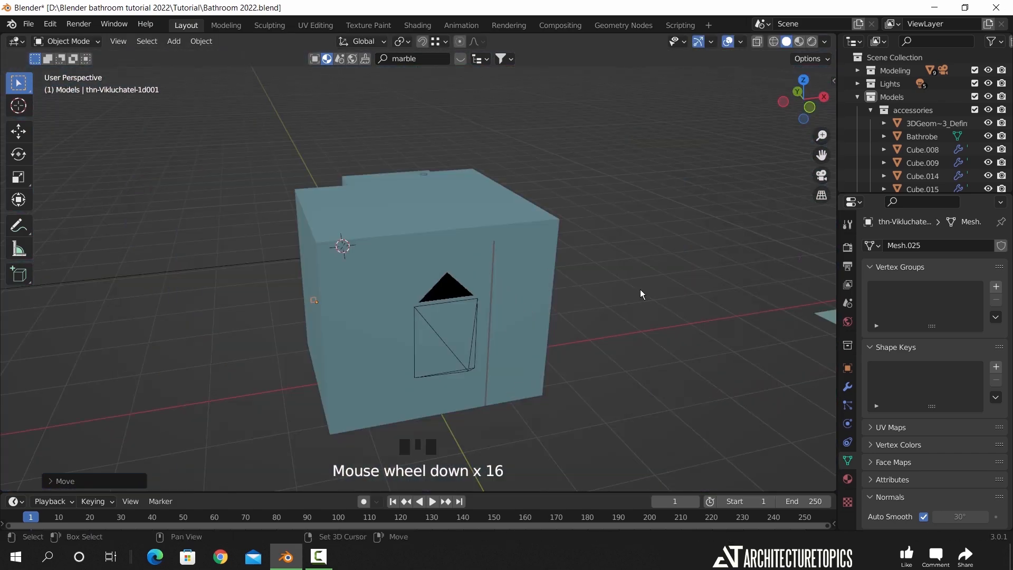
click(573, 313)
key(KP_7)
shift+middle_drag(575, 319, 578, 376)
key(g)
key(shift+z)
click(288, 284)
Select the toothbrush parts outside the room and move them to the vanity in top view
scroll(575, 296, up, 4)
drag(610, 280, 565, 317)
key(KP_Decimal)
middle_drag(559, 312, 534, 267)
key(z)
scroll(528, 306, down, 6)
key(KP_7)
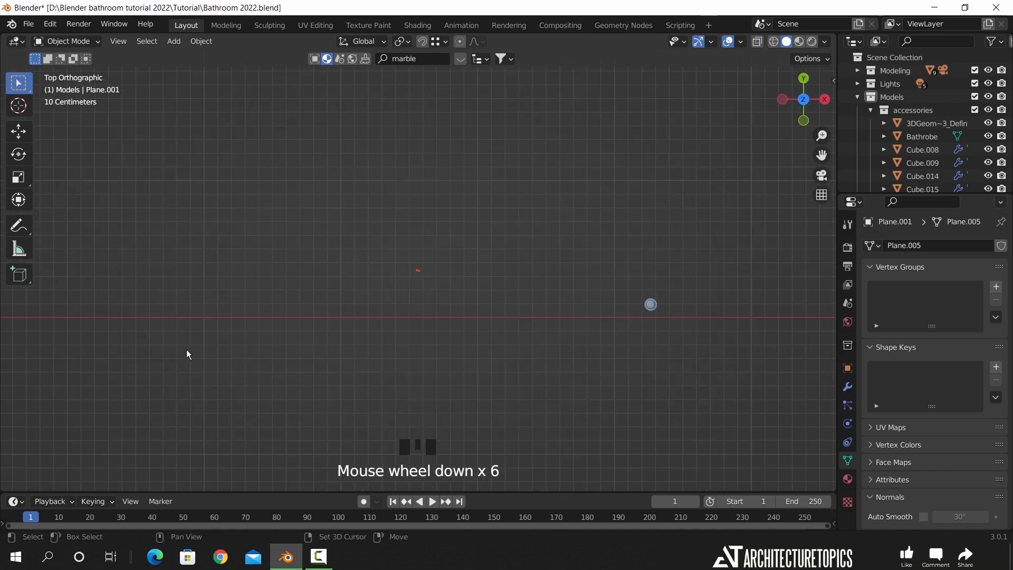
shift+middle_drag(188, 349, 671, 385)
scroll(672, 385, down, 3)
key(g)
click(401, 269)
Place the toothbrush on the countertop beside the sink, moving it horizontally and adjusting its height along Z
key(z)
scroll(402, 269, up, 10)
key(g)
key(shift+z)
click(611, 419)
mouse_move(612, 419)
middle_down()
mouse_move(698, 205)
mouse_move(607, 314)
middle_up()
key(z)
scroll(698, 204, up, 3)
key(g)
key(shift+z)
click(679, 328)
key(g)
key(z)
click(562, 309)
Add a cylinder at the toothbrush, scale it down to cup size and move it along Z onto the countertop
key(shift+a)
click(628, 340)
key(s)
key(s)
key(s)
click(644, 362)
key(g)
key(z)
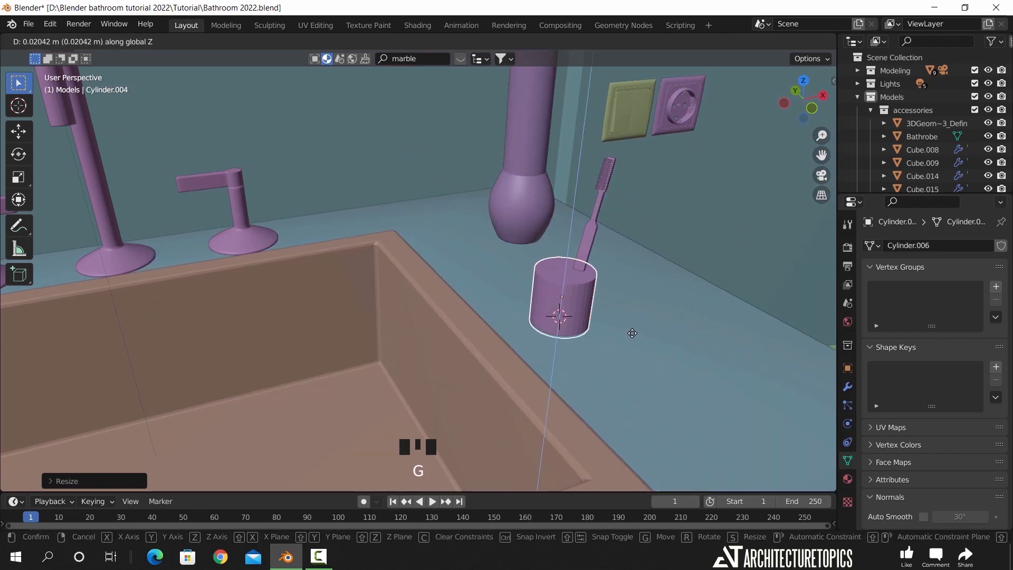
click(632, 333)
Raise the cylinder's top face along Z and scale it up to give the cup a flared shape
key(Tab)
click(137, 42)
click(561, 271)
key(g)
key(z)
click(656, 323)
key(s)
click(697, 331)
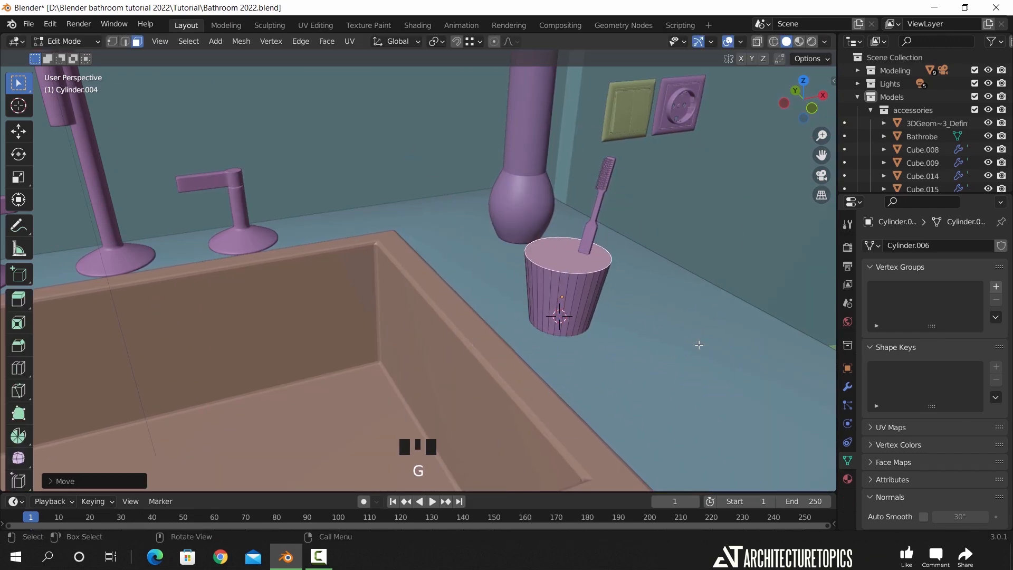
key(s)
click(747, 381)
Inset the cup's top face, extrude it downward to hollow the cup and scale the inner bottom to fit
key(i)
click(739, 379)
key(e)
click(738, 427)
middle_drag(697, 380, 692, 396)
key(s)
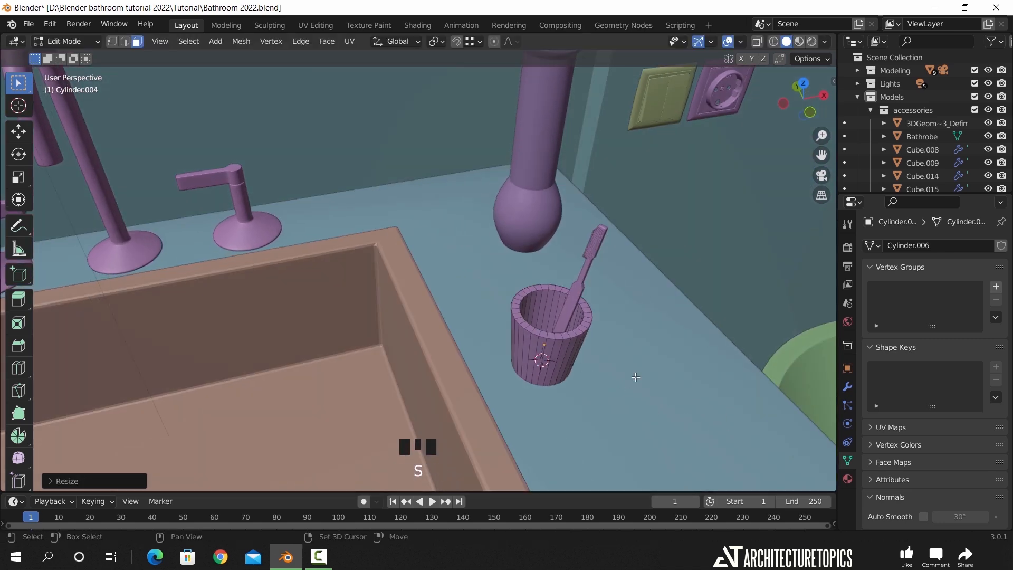
Apply the cup's scale in Object Mode and add a Bevel modifier
shift+middle_drag(636, 377, 559, 260)
key(Tab)
key(ctrl+a)
click(491, 259)
click(847, 387)
click(908, 245)
click(733, 290)
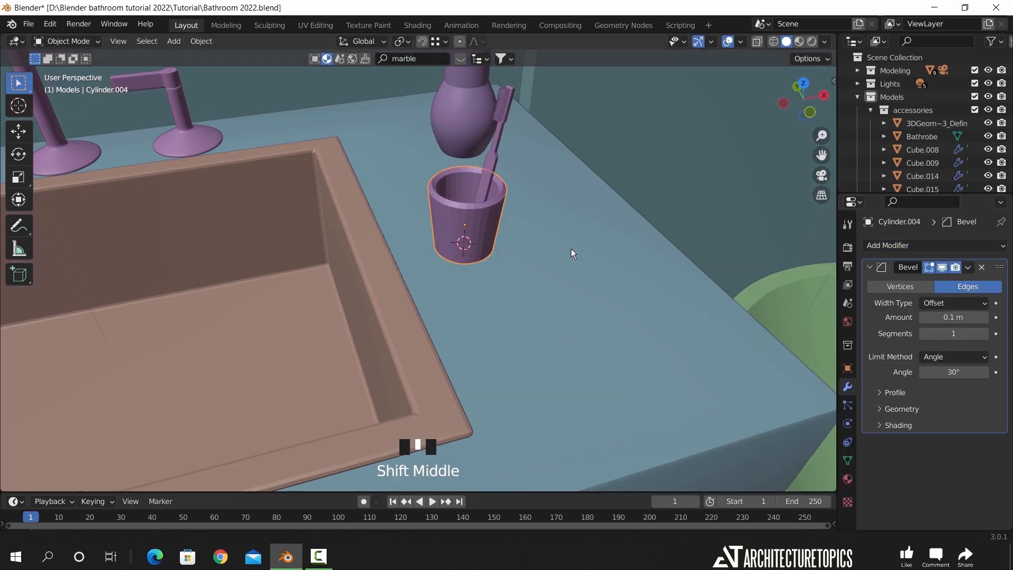
Soften the cup's rim with the bevel settings and shade the cup smooth
scroll(571, 251, up, 4)
scroll(597, 280, down, 3)
click(591, 285)
click(447, 232)
shift+middle_drag(446, 218, 472, 222)
right_click(472, 222)
click(472, 222)
Create a new material for the cup with a white base color and set its roughness to 0
click(847, 477)
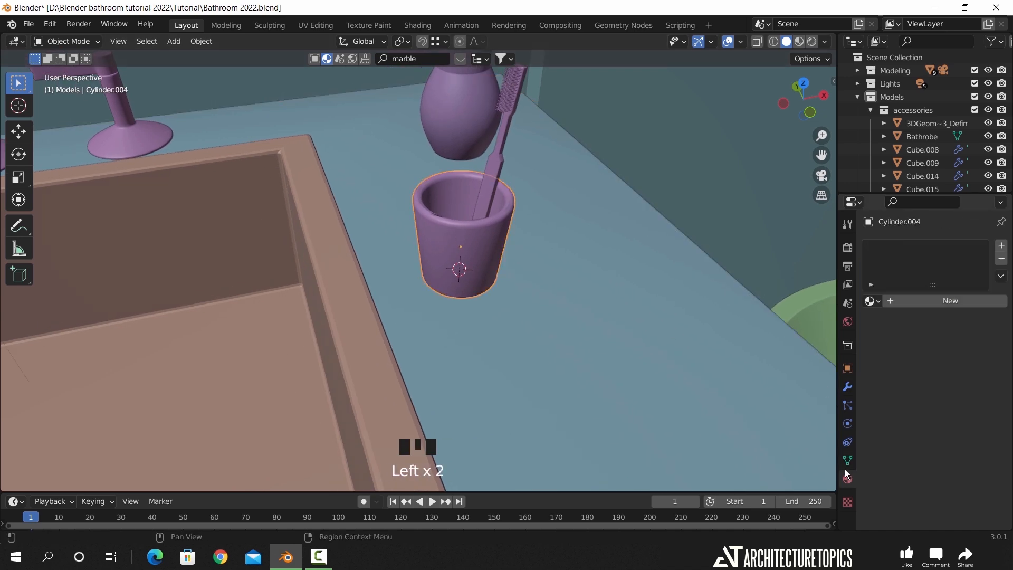
click(913, 299)
click(960, 415)
drag(961, 382, 956, 382)
scroll(898, 444, down, 4)
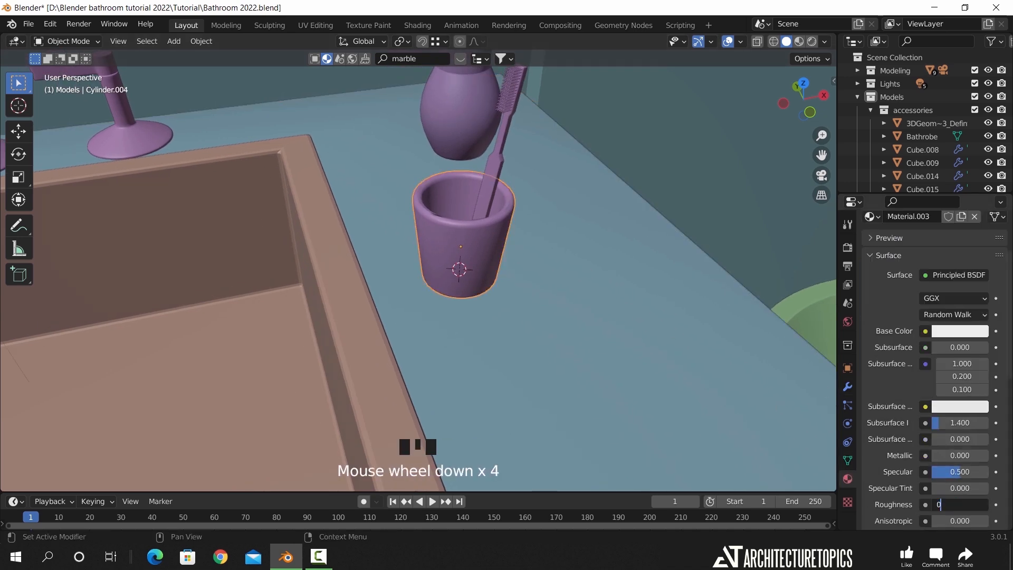
scroll(554, 283, down, 5)
Duplicate the cup and toothbrush toward the back of the countertop, then delete the unneeded object
scroll(489, 282, up, 4)
click(538, 246)
key(shift+d)
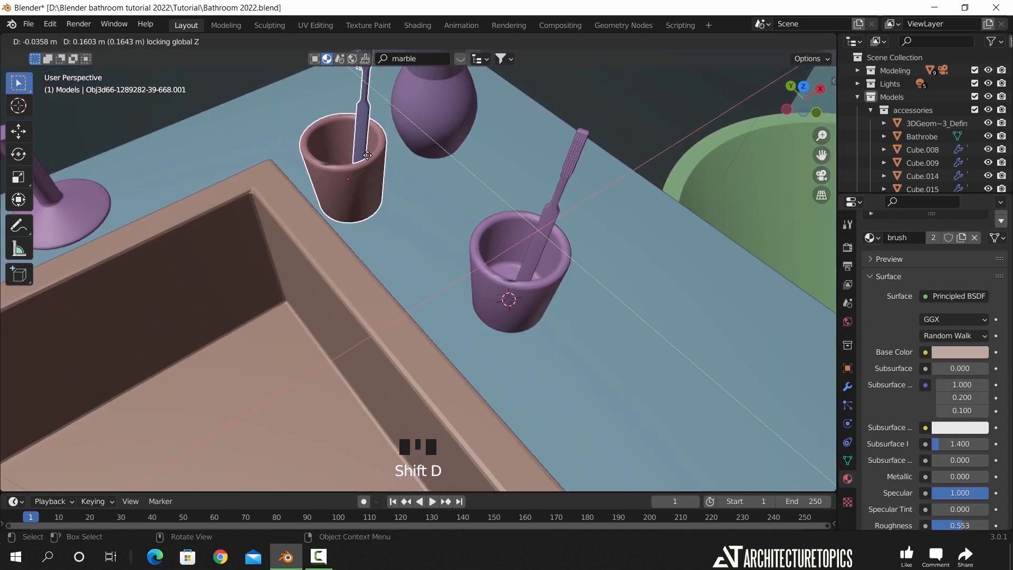
click(363, 150)
middle_drag(507, 243, 489, 230)
click(490, 230)
key(Delete)
Select the bathrobe outside the room and move it to the wall beside the bench in top view
scroll(488, 235, down, 6)
middle_drag(486, 274, 371, 256)
scroll(486, 251, down, 6)
click(603, 248)
key(KP_7)
scroll(619, 277, down, 5)
key(g)
click(394, 311)
scroll(429, 283, up, 2)
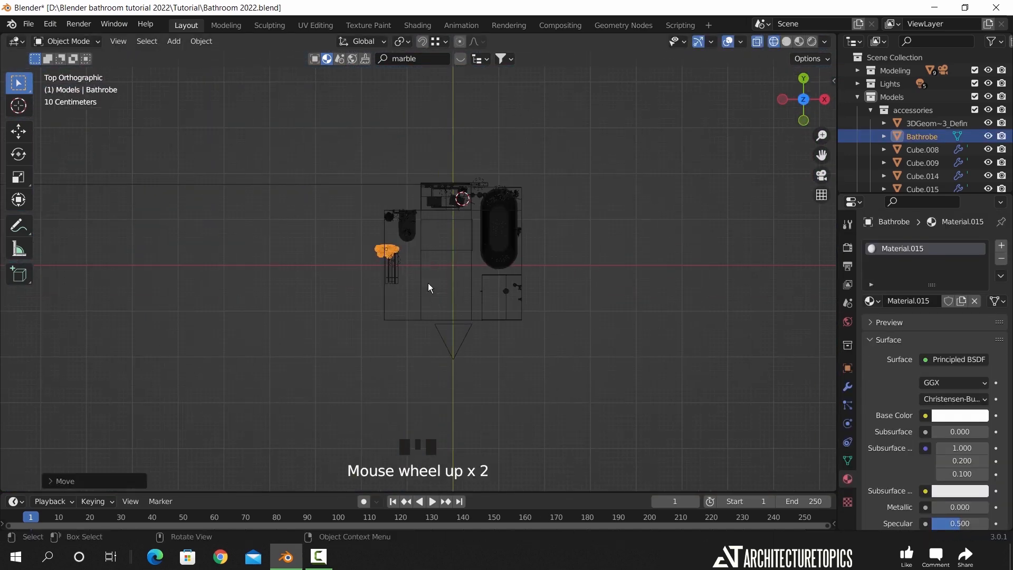
Rotate the bathrobe parallel to the side wall and move it against that wall
scroll(429, 287, up, 2)
key(r)
key(g)
click(346, 236)
Duplicate the bathrobe, rotate the copy by -90 degrees and move it against the wall on the camera side
scroll(426, 242, down, 4)
key(shift+d)
click(563, 401)
text(r-90)
key(Return)
shift+middle_drag(564, 396, 557, 291)
scroll(570, 274, up, 4)
key(g)
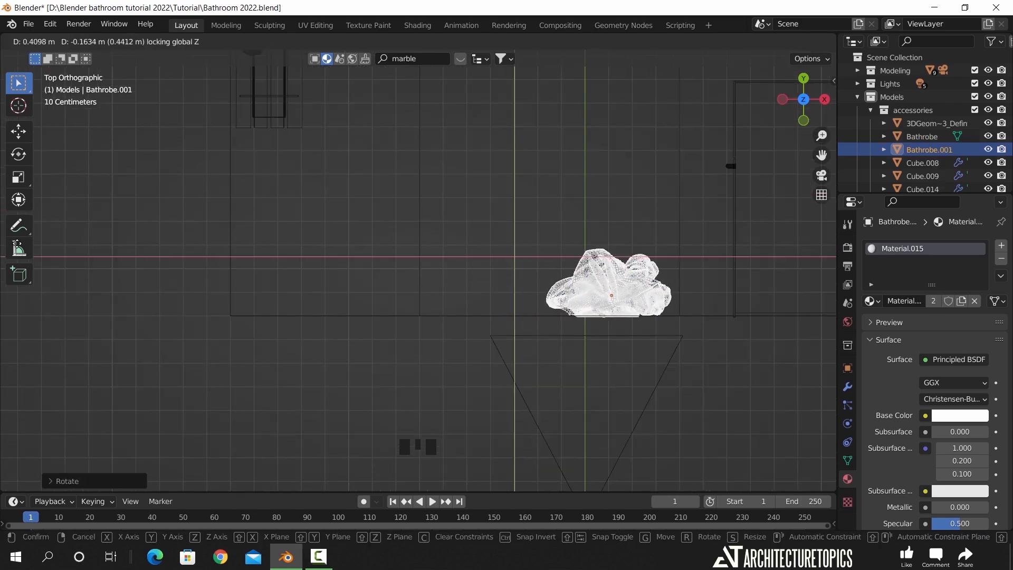
click(829, 244)
Select the next model outside the room and move it into the room in top view
scroll(744, 312, down, 6)
shift+middle_drag(744, 312, 418, 346)
click(714, 263)
key(g)
click(493, 346)
Refine the newly moved model's position against the camera-side wall near the corner
shift+middle_drag(345, 274, 604, 214)
scroll(604, 213, up, 5)
scroll(594, 300, up, 4)
shift+middle_drag(595, 300, 536, 296)
scroll(508, 305, down, 2)
key(g)
click(584, 475)
Move the spotlight model from outside the room to above the bathtub end in top view, and collapse the Models collection
middle_drag(583, 475, 369, 309)
key(KP_7)
key(g)
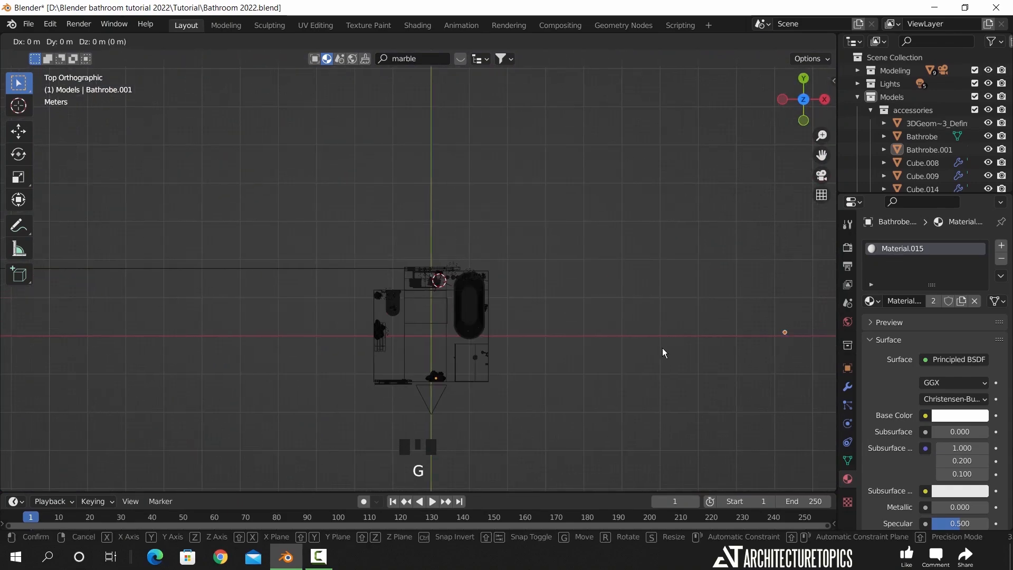
click(664, 352)
scroll(654, 317, up, 8)
shift+middle_drag(654, 318, 702, 296)
click(858, 98)
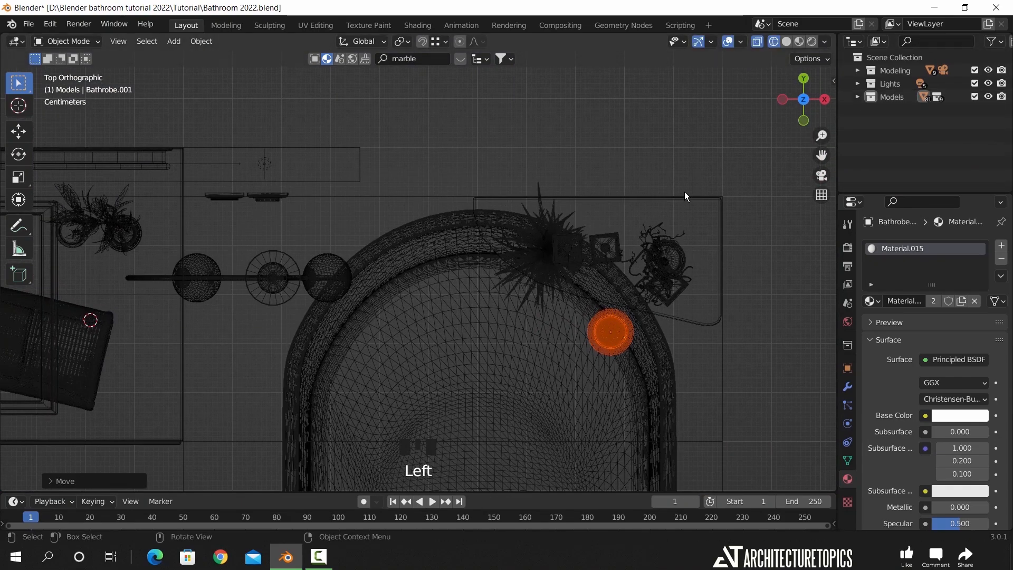
Raise the spotlight vertically to ceiling height and refine its height against the ceiling in solid shading
mouse_move(647, 243)
middle_down()
mouse_move(562, 222)
mouse_move(526, 295)
middle_up()
scroll(527, 295, down, 3)
key(g)
key(z)
click(507, 137)
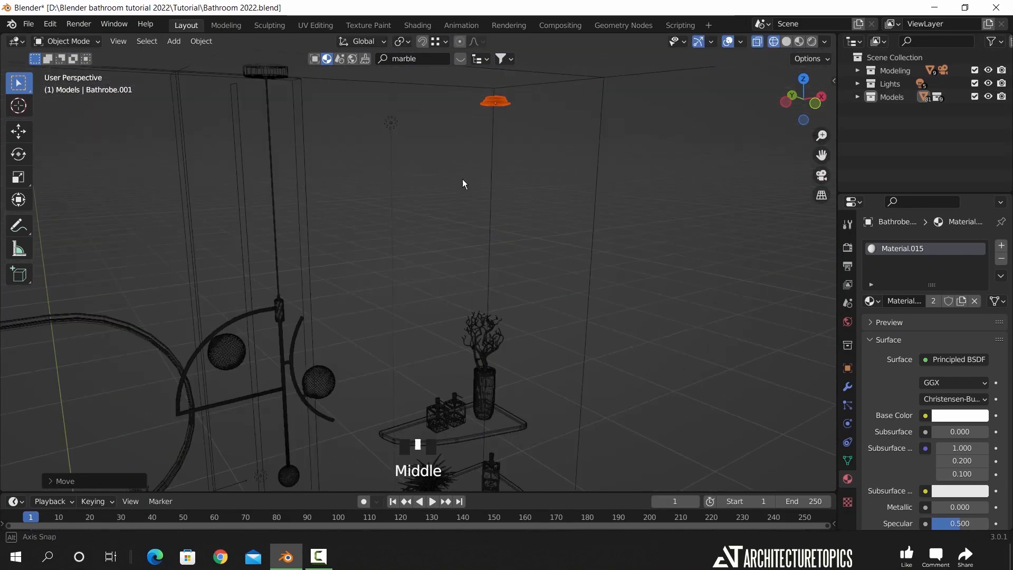
middle_drag(451, 213, 475, 174)
key(shift+z)
shift+middle_drag(490, 211, 505, 270)
key(g)
key(z)
key(g)
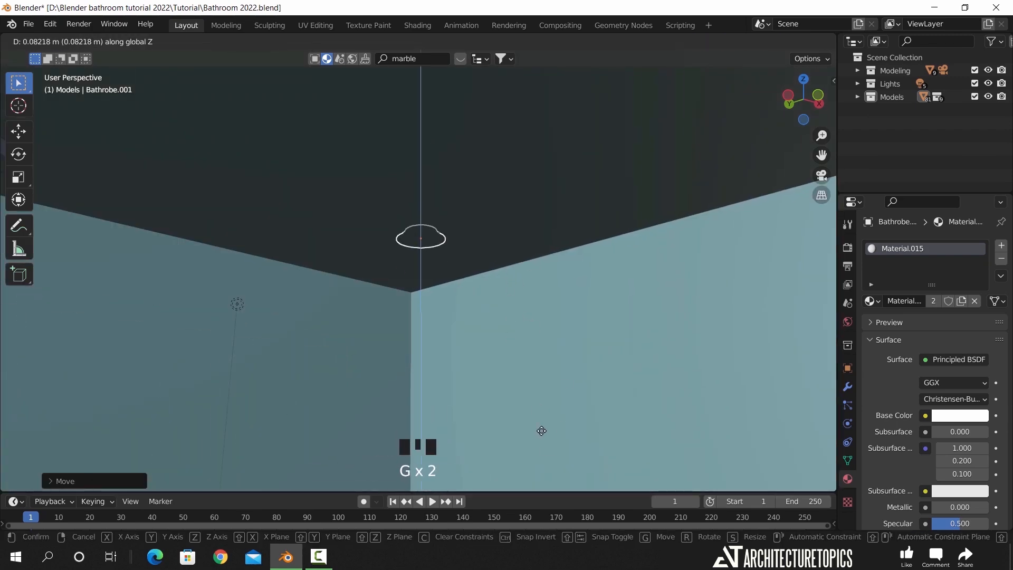
click(475, 296)
Move the spotlight along X in front view so it sits directly above the existing light
scroll(473, 289, up, 3)
scroll(473, 290, up, 4)
scroll(571, 290, down, 1)
shift+middle_drag(571, 290, 676, 302)
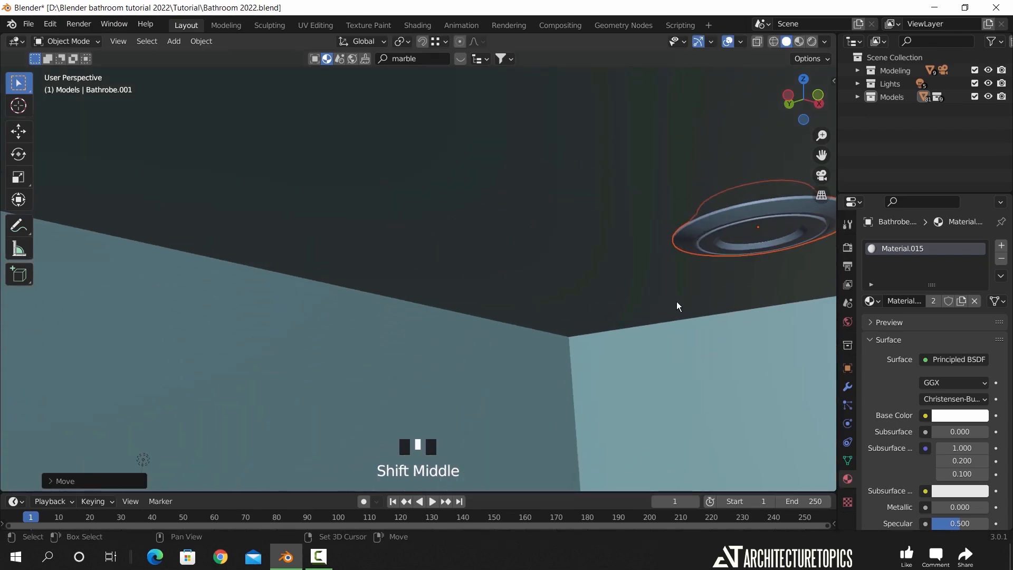
scroll(501, 324, down, 4)
key(KP_1)
key(shift+z)
key(g)
key(x)
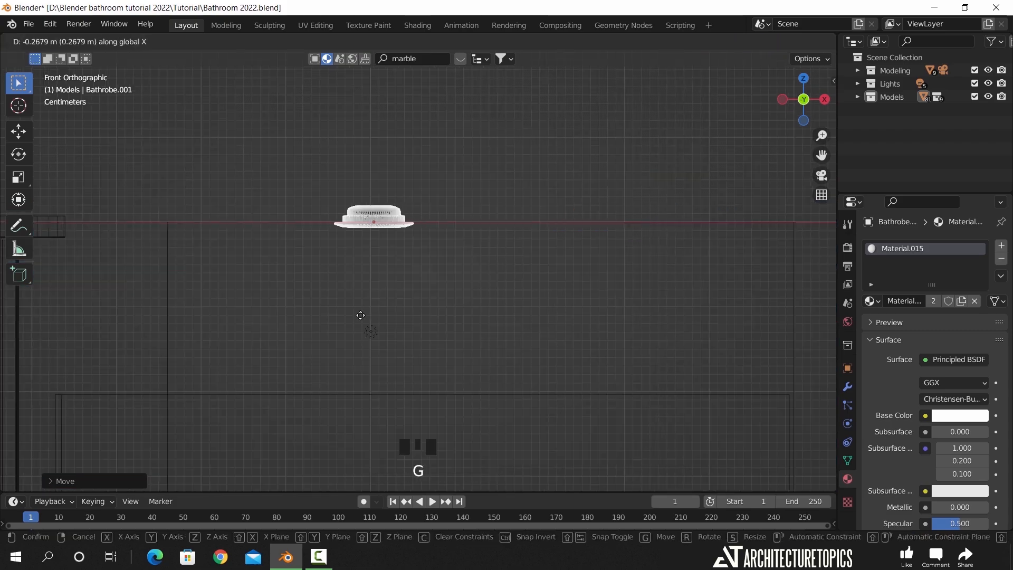
click(362, 312)
Refine the spotlight's horizontal position over its light and place a duplicate along X in top view
key(KP_7)
scroll(458, 290, down, 5)
key(g)
middle_drag(461, 286, 632, 305)
click(445, 317)
key(KP_7)
key(shift+d)
key(x)
click(298, 303)
Duplicate the spotlight to another light position within the ceiling plane and adjust the copy along X
scroll(343, 309, down, 3)
shift+middle_drag(372, 310, 613, 194)
scroll(623, 227, up, 3)
key(shift+d)
key(shift+z)
click(398, 421)
middle_drag(578, 481, 637, 320)
key(g)
key(x)
click(620, 320)
Duplicate the spotlight once more within the ceiling plane and adjust the copy along Y above its light
key(shift+d)
key(shift+z)
click(372, 297)
middle_drag(372, 296, 416, 303)
key(g)
key(y)
click(406, 312)
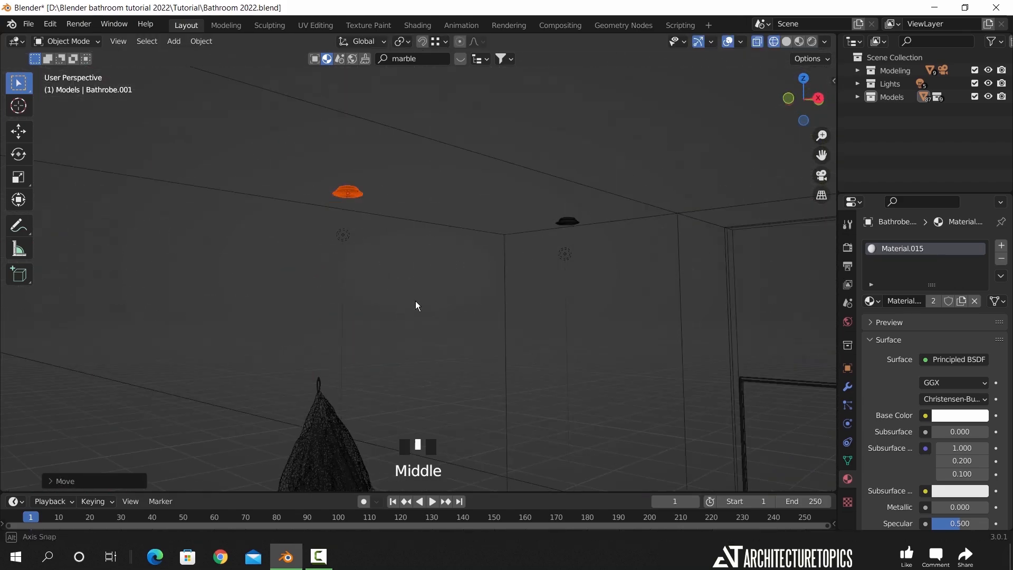
shift+middle_drag(523, 338, 480, 312)
Select the camera in camera view and set its Clip Start to 1.2 m
key(KP_0)
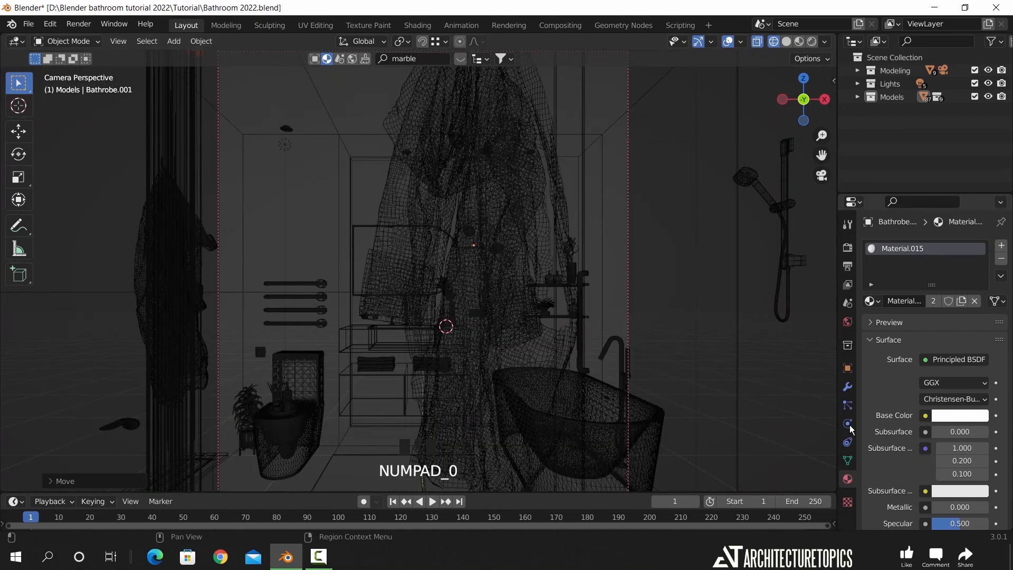
click(628, 302)
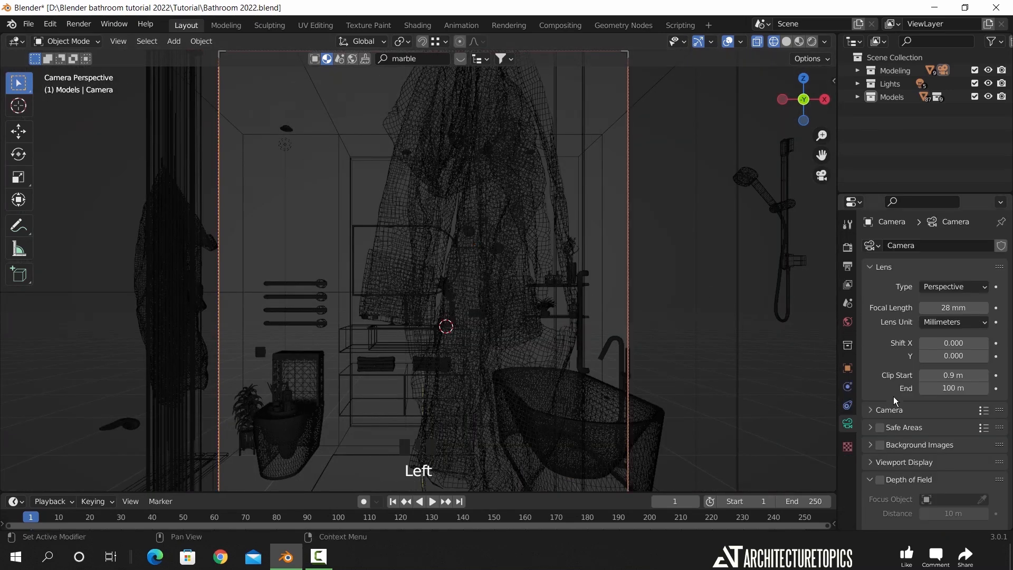
click(982, 375)
click(983, 375)
click(983, 374)
click(983, 375)
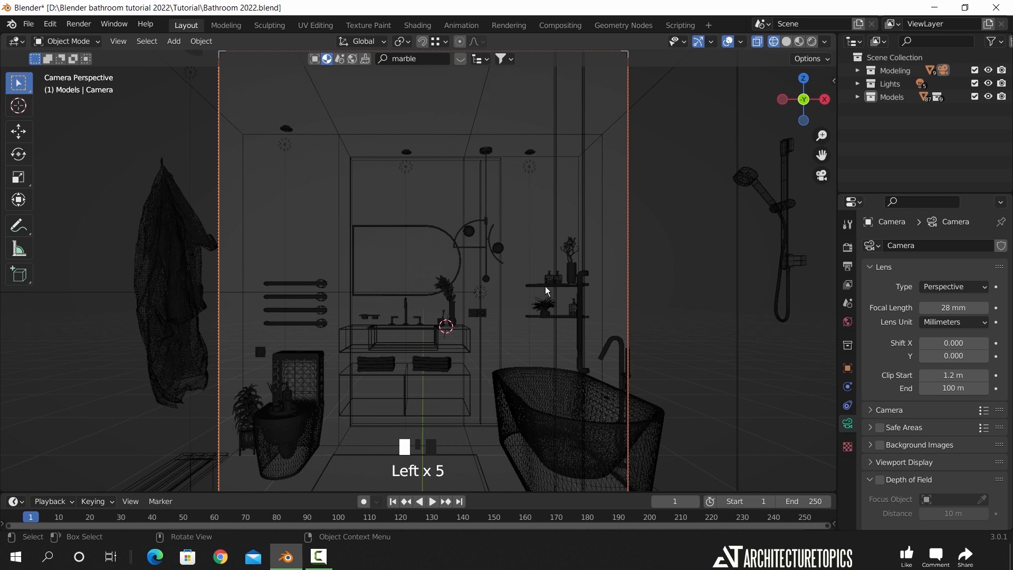
Move the side-wall bathrobe along Y deeper into the room so it enters the camera frame
click(188, 276)
key(g)
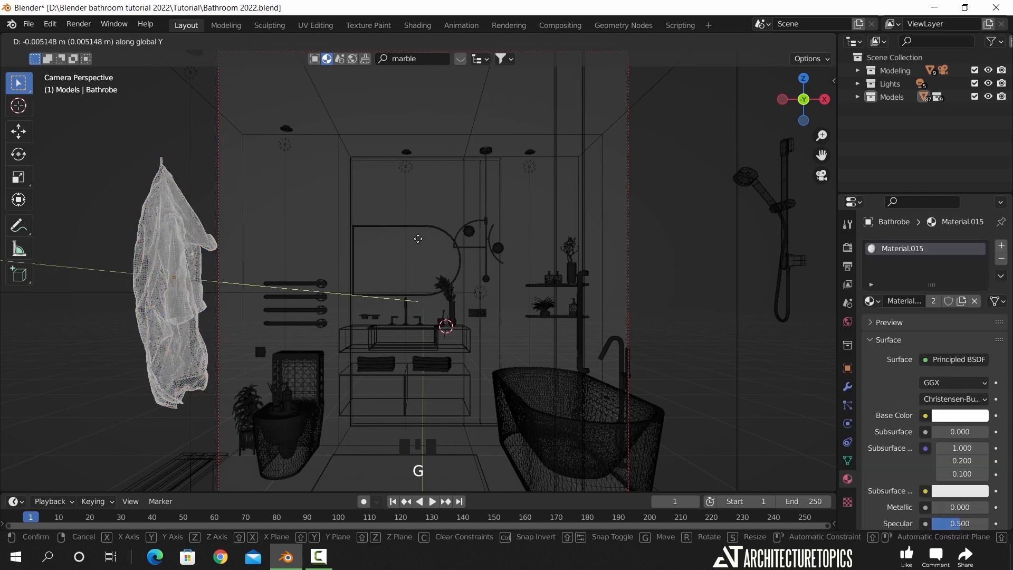
click(422, 347)
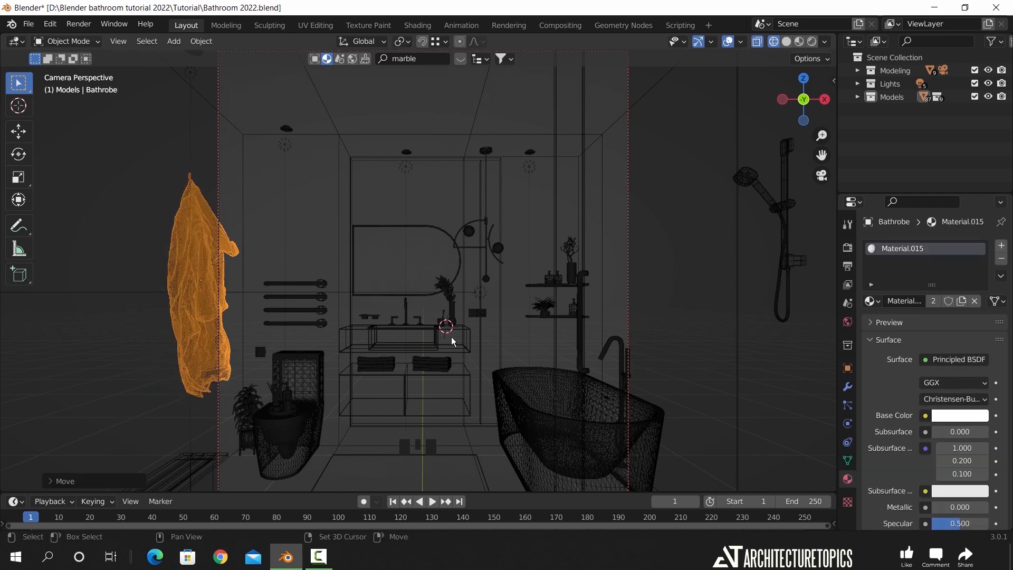
scroll(456, 264, down, 2)
shift+middle_drag(456, 264, 464, 293)
scroll(477, 283, up, 2)
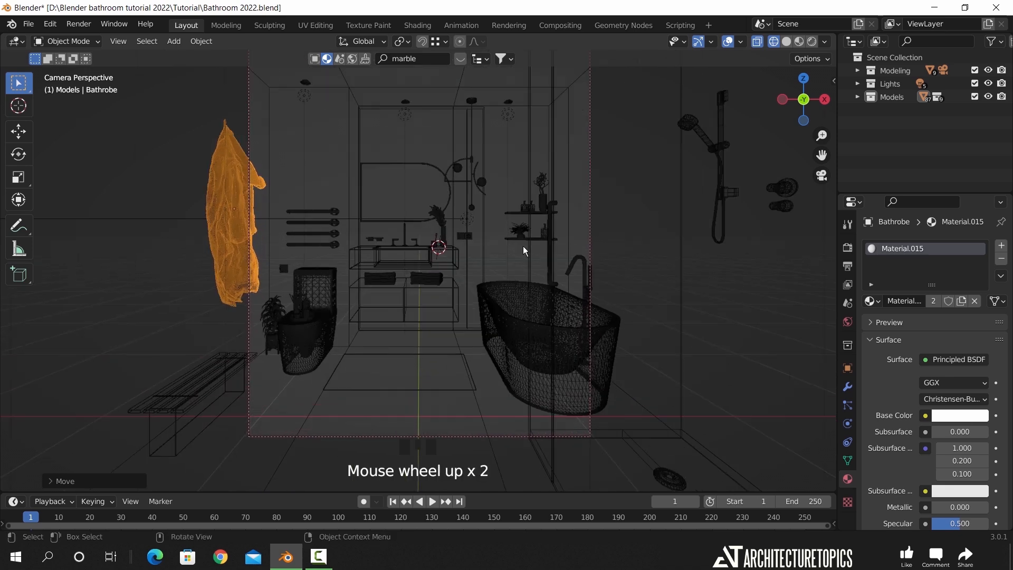
Shift the camera slightly along X to reframe the room in camera view, then save the file
click(589, 191)
key(g)
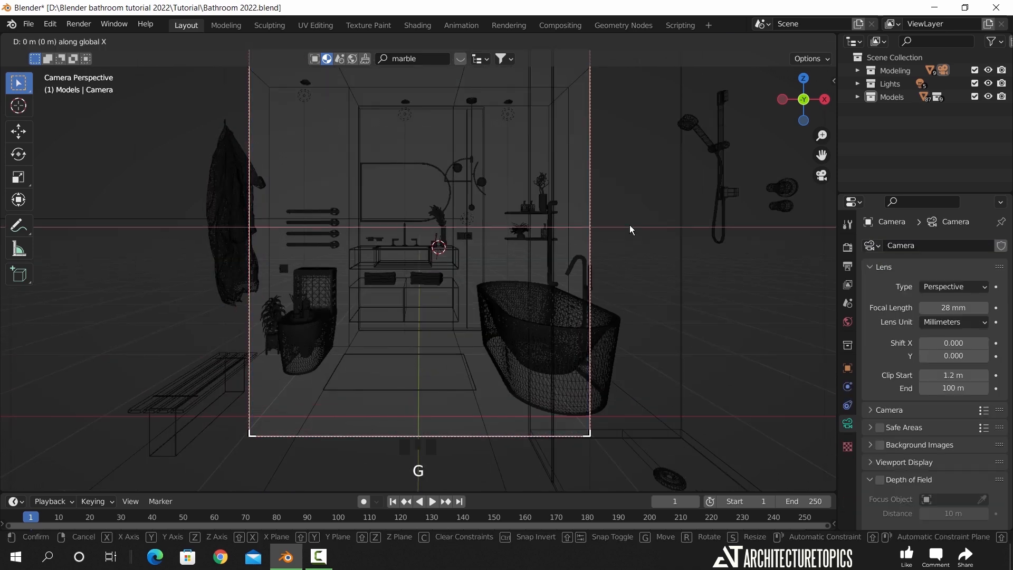
click(428, 263)
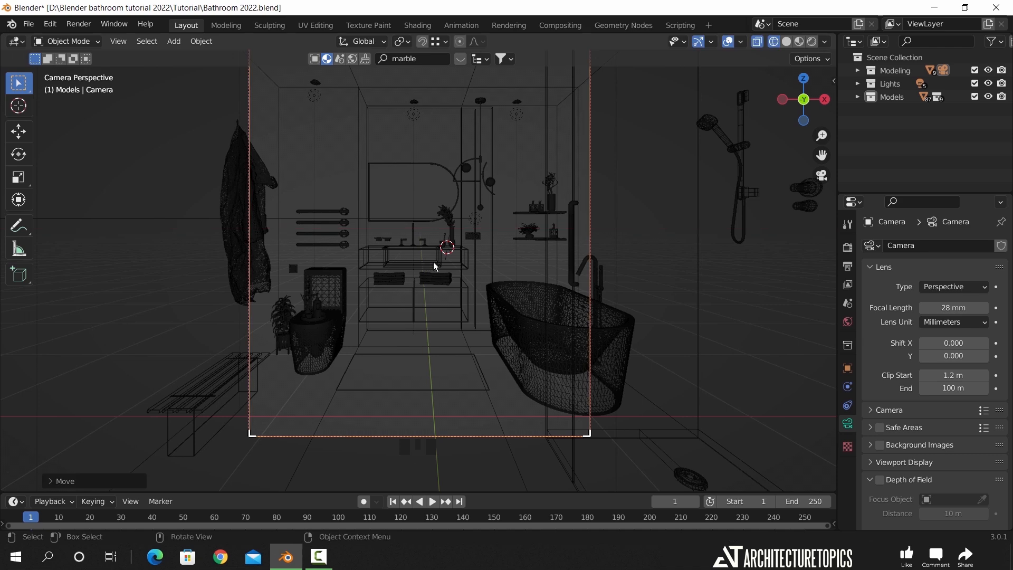
scroll(435, 262, down, 1)
shift+middle_drag(435, 261, 425, 271)
scroll(440, 275, up, 2)
key(z)
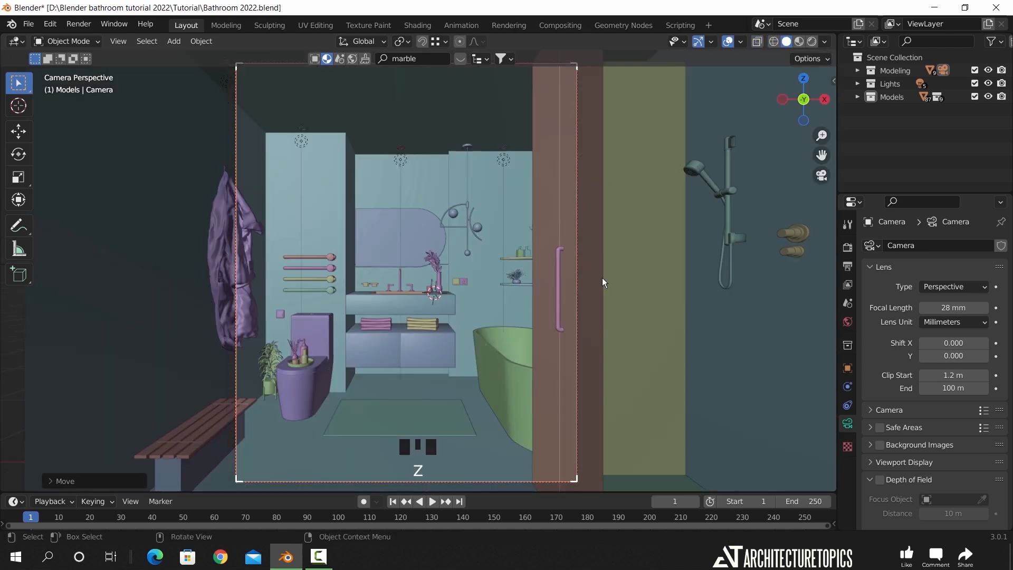
key(ctrl+s)
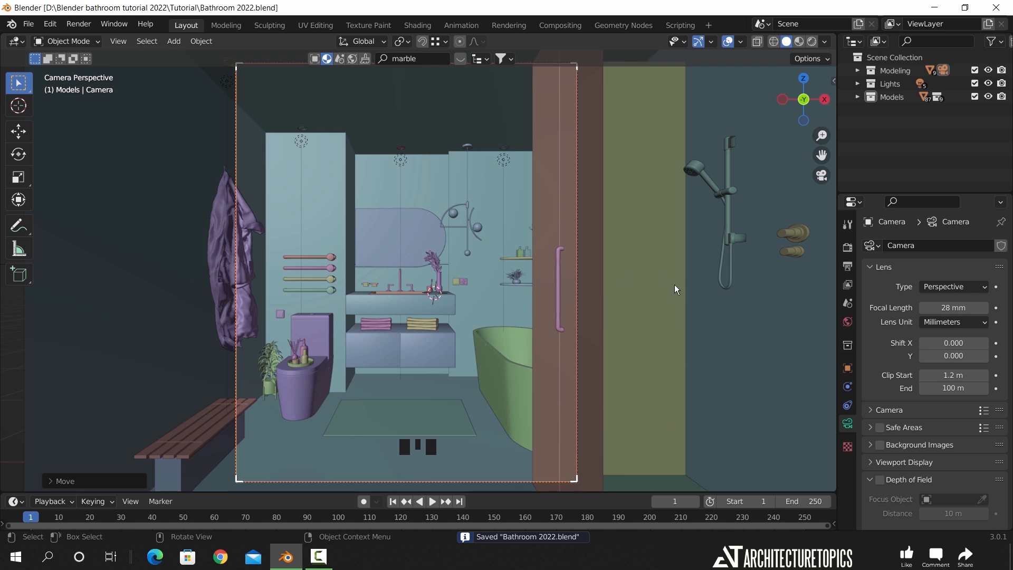
Check the camera view in Rendered shading and return to Solid shading
key(z)
click(688, 213)
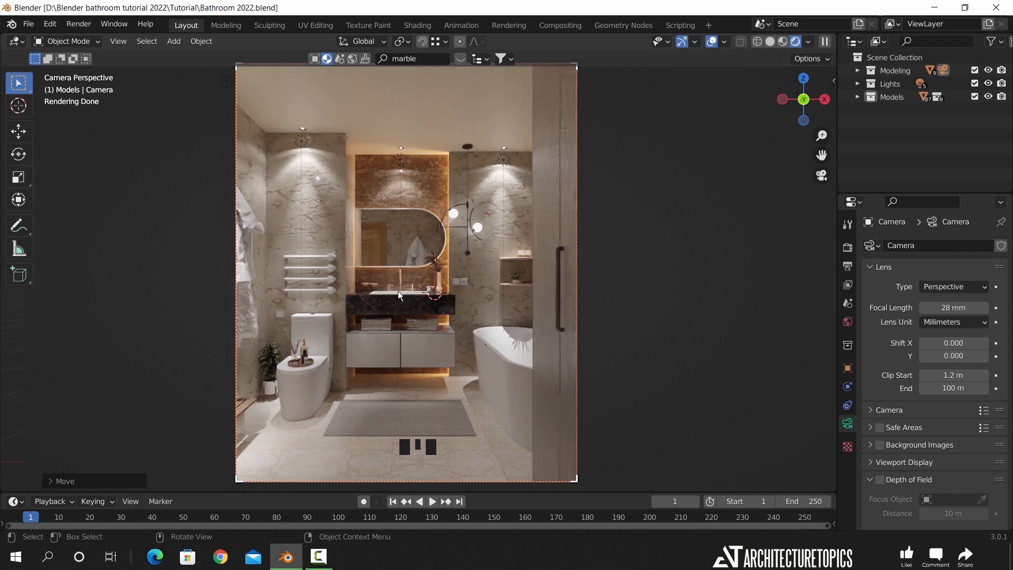
key(z)
click(469, 290)
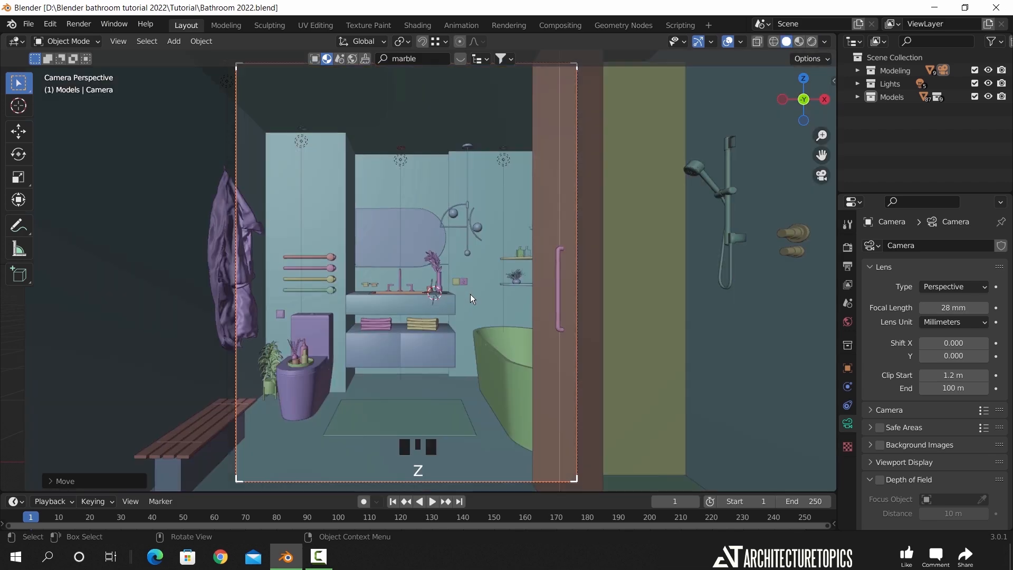
Switch to Material Preview and assign the Brass polished.001 material to the uppermost towel rail
scroll(390, 295, up, 3)
middle_drag(390, 295, 337, 332)
scroll(483, 251, up, 4)
key(z)
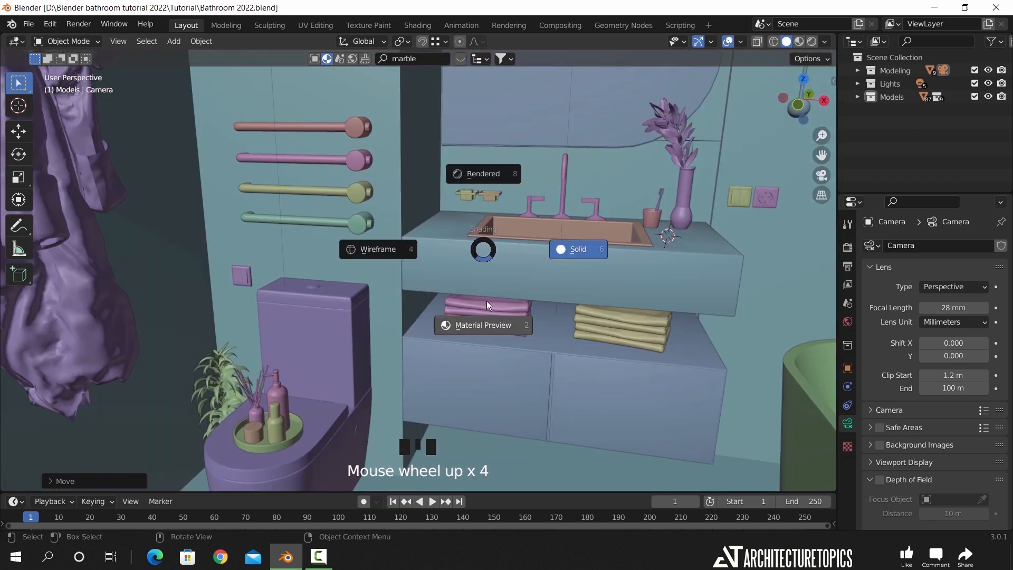
click(487, 301)
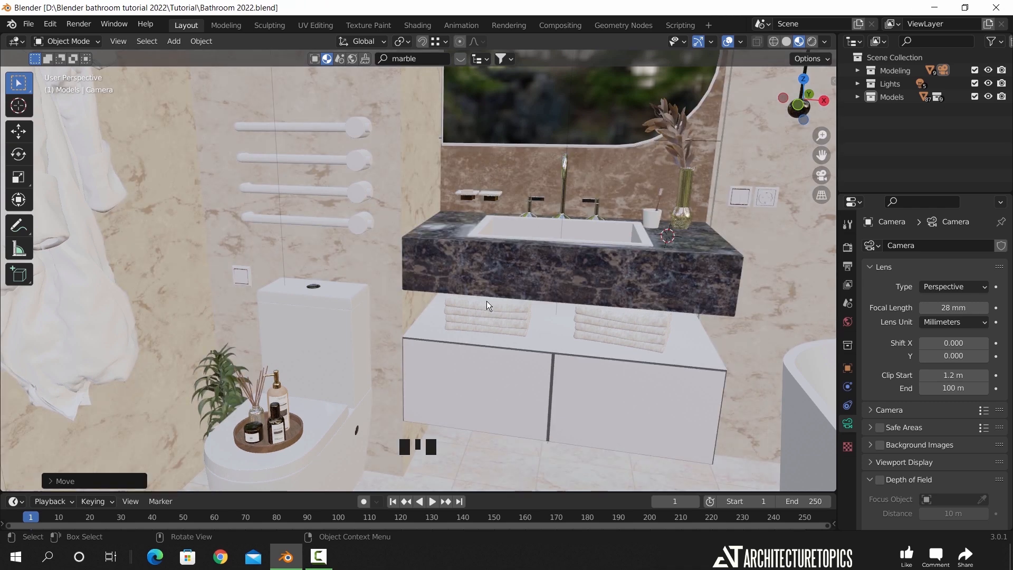
click(356, 131)
middle_drag(461, 162, 623, 145)
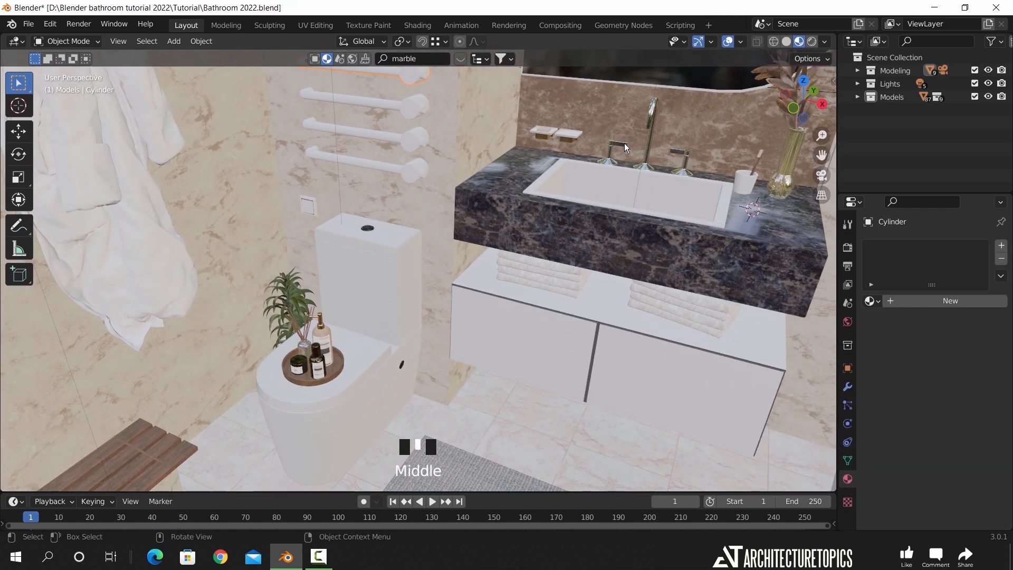
scroll(524, 322, up, 4)
middle_drag(335, 312, 591, 253)
click(870, 300)
text(bras)
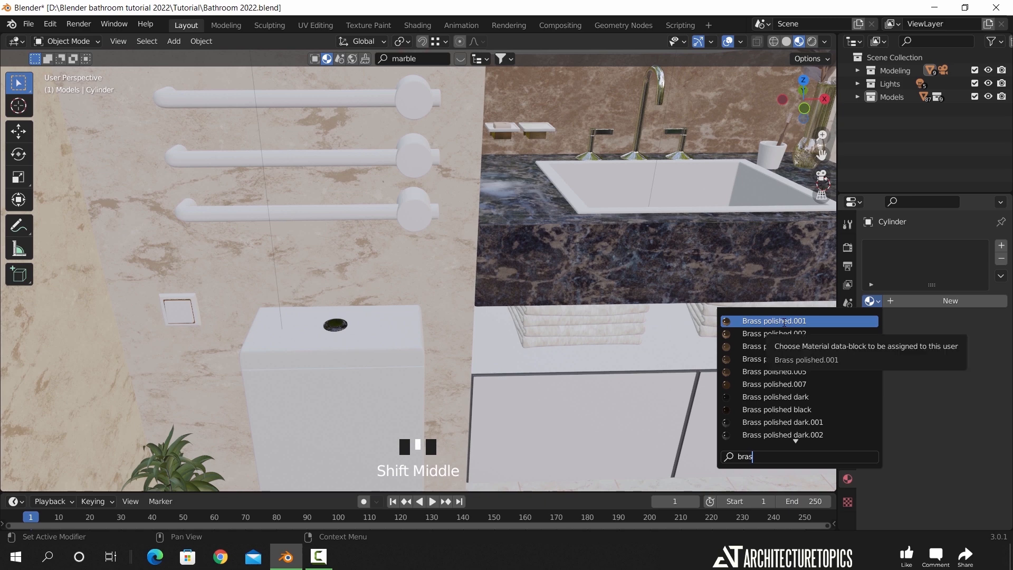
click(784, 321)
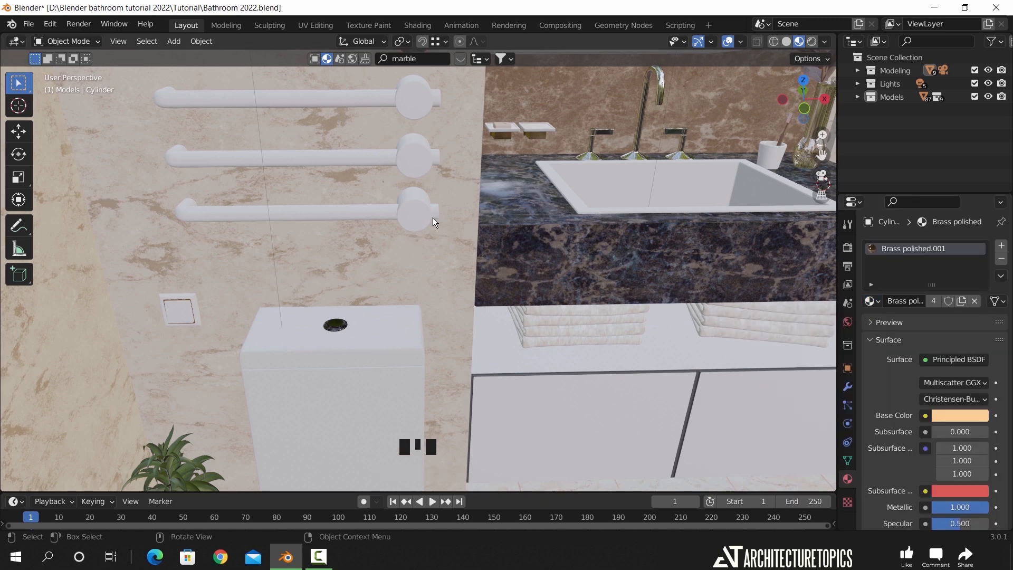
Link the brass material from the uppermost towel rail to the three rails below it
shift+middle_drag(433, 218, 394, 212)
shift+scroll(470, 248, up, 3)
shift+click(470, 247)
shift+click(475, 351)
shift+click(476, 301)
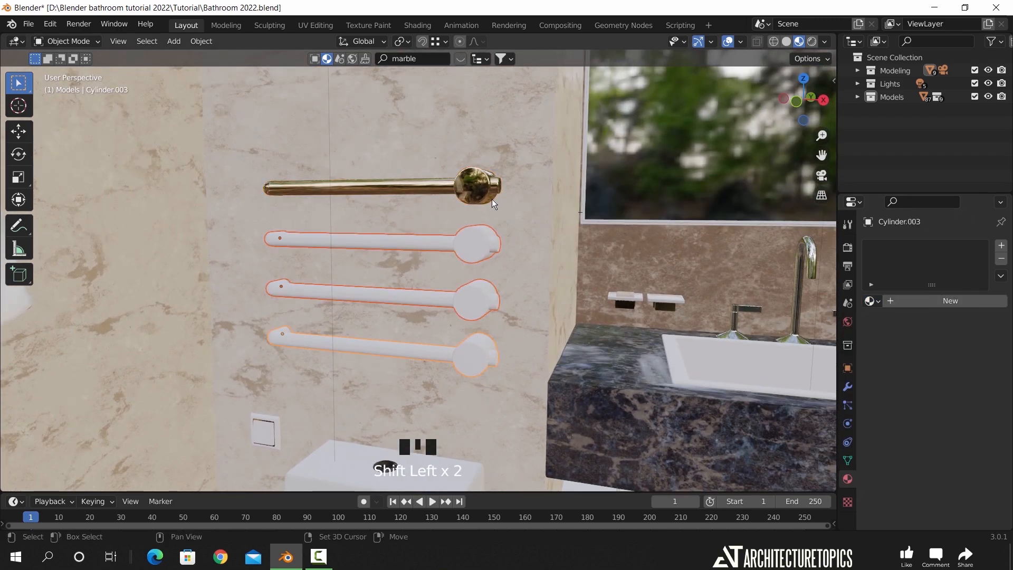
shift+click(476, 185)
key(ctrl+l)
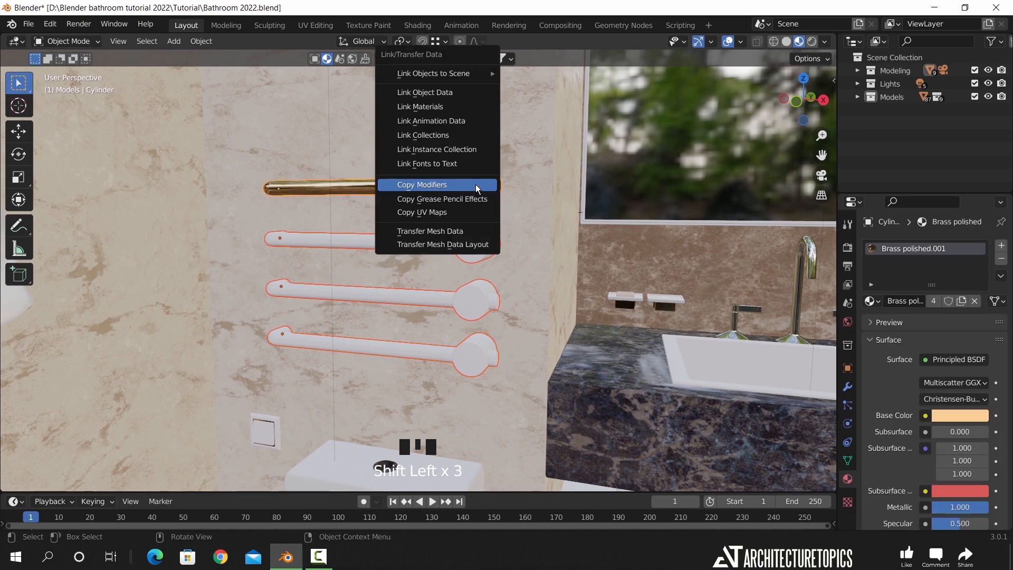
click(452, 107)
Link the bathtub's materials to the sink basin
middle_drag(511, 270, 343, 237)
scroll(480, 300, down, 4)
scroll(293, 218, up, 2)
click(242, 172)
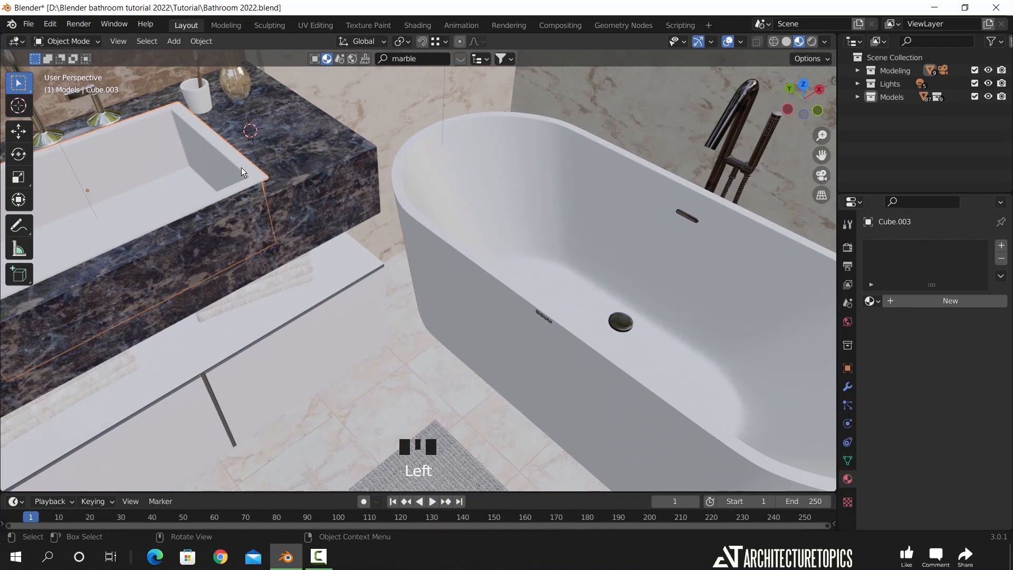
shift+click(489, 283)
key(ctrl+l)
click(488, 283)
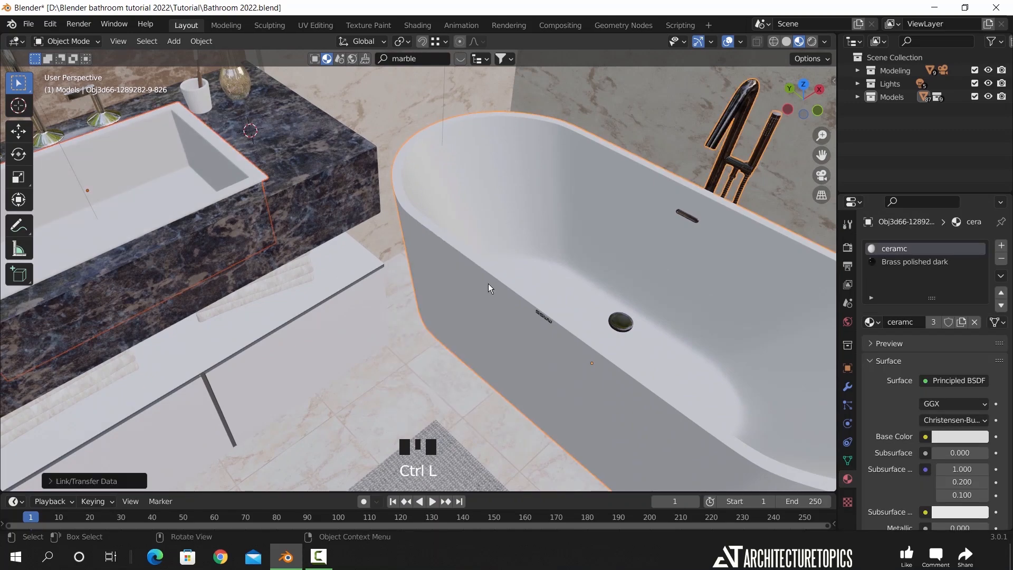
Remove the Brass polished dark material slot from the sink basin, keeping only ceramc
click(213, 173)
shift+middle_drag(176, 192, 482, 190)
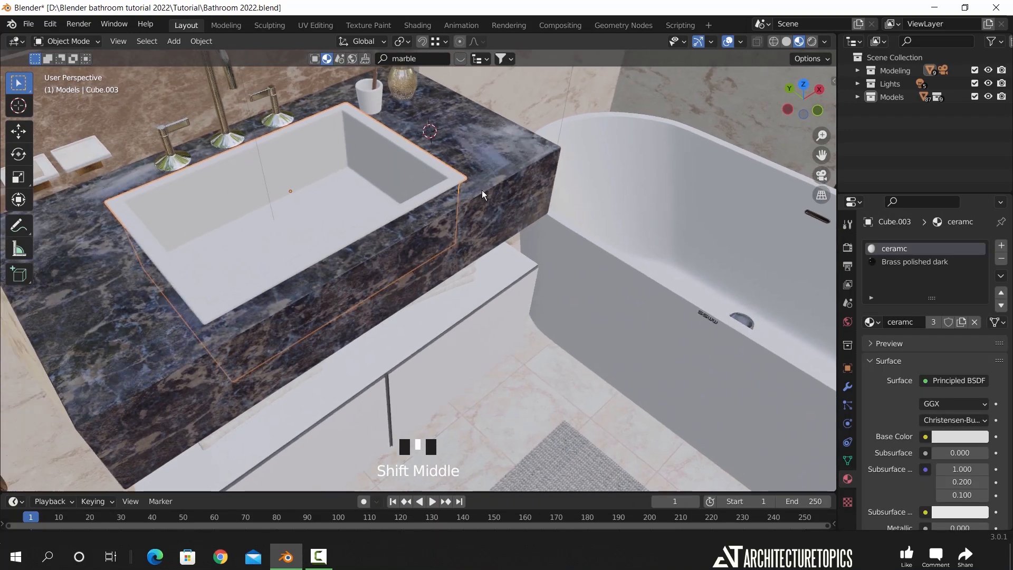
click(336, 150)
click(336, 150)
middle_drag(348, 176, 650, 227)
click(872, 262)
click(1001, 259)
Replace the mirror frame material on the wall mirror with Brass polished.001
middle_drag(419, 258, 340, 398)
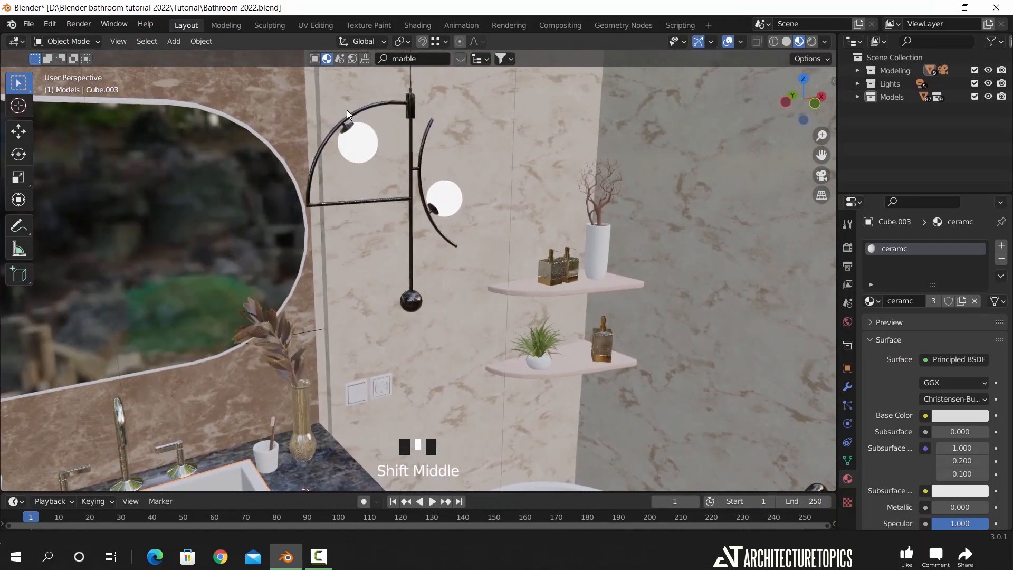
shift+middle_drag(435, 51, 530, 46)
middle_drag(391, 215, 332, 228)
scroll(380, 217, down, 2)
shift+middle_drag(549, 245, 463, 220)
click(470, 210)
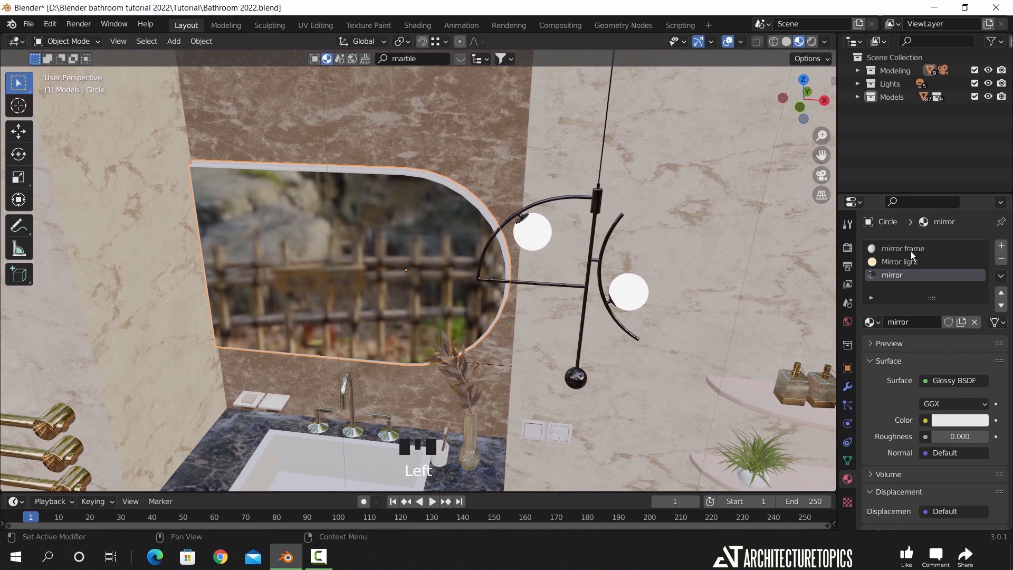
click(872, 323)
text(bra)
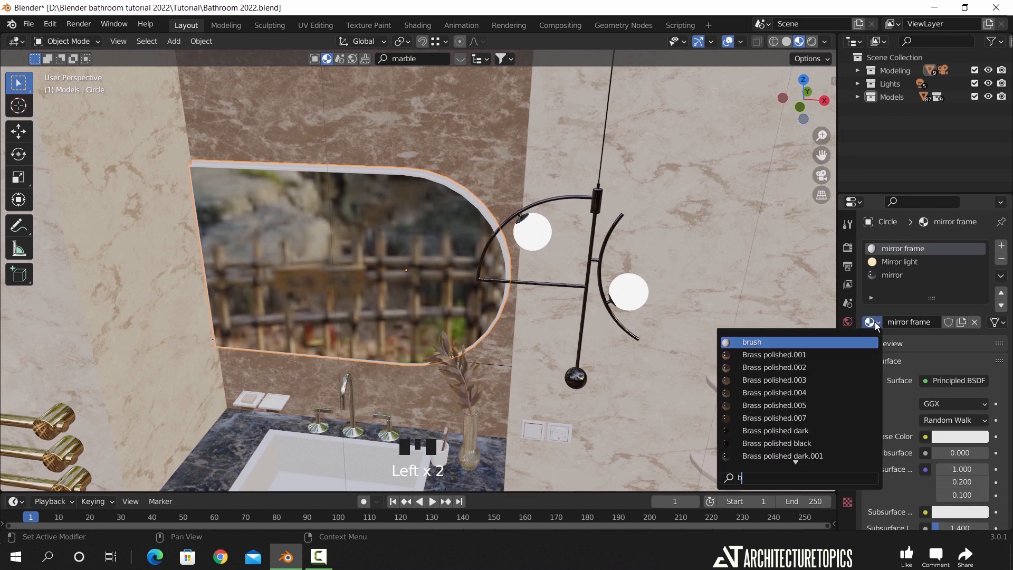
click(792, 343)
Select the vertical wall corner edges of the room mesh beside the mirror wall in edge select mode
middle_drag(572, 233, 642, 216)
scroll(525, 218, down, 3)
scroll(375, 128, up, 4)
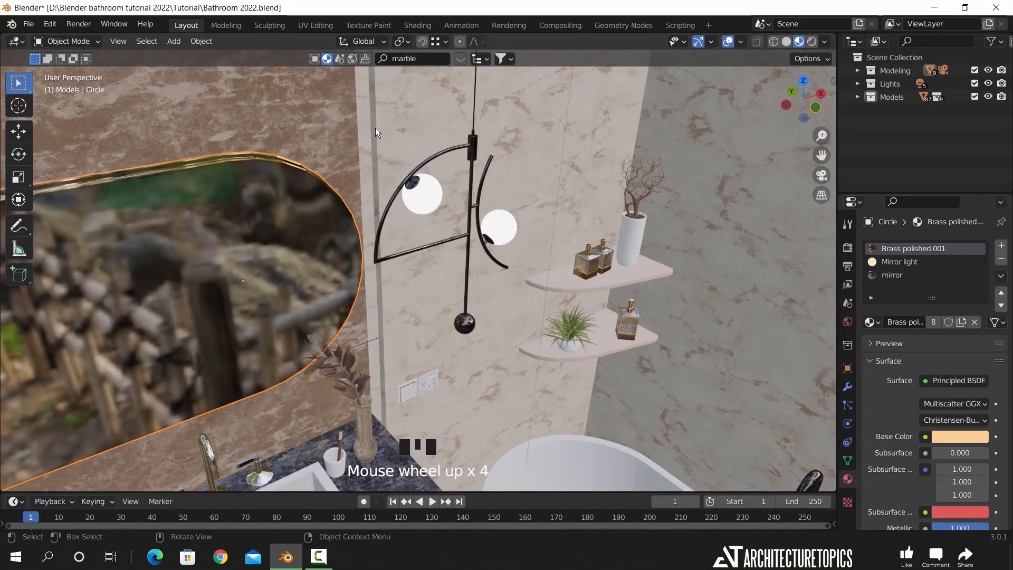
click(379, 127)
scroll(449, 244, up, 5)
key(Tab)
key(Tab)
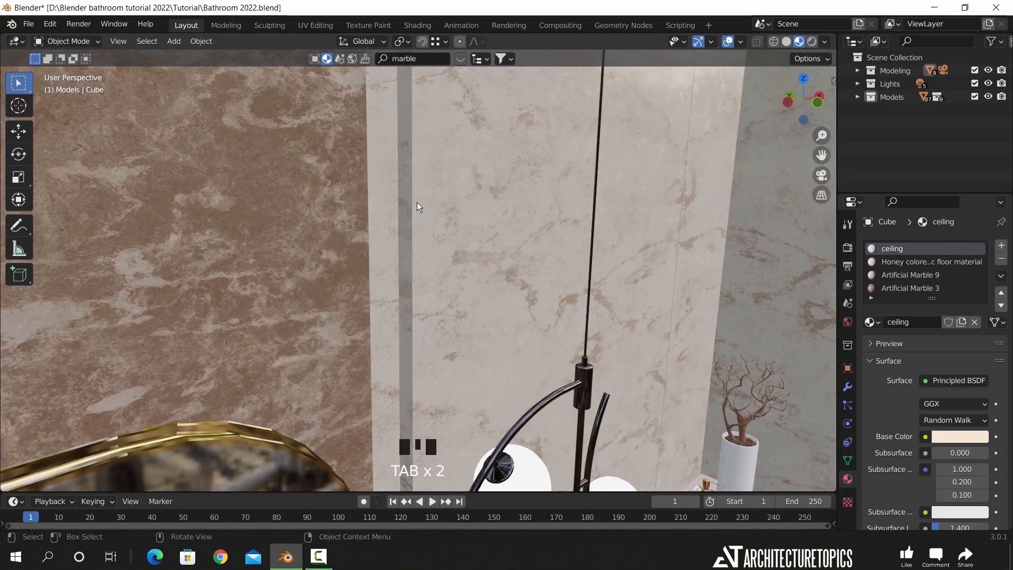
key(Tab)
click(124, 42)
click(411, 167)
shift+click(399, 169)
middle_drag(400, 169, 431, 207)
scroll(292, 202, down, 3)
shift+middle_drag(200, 192, 423, 259)
scroll(423, 260, up, 2)
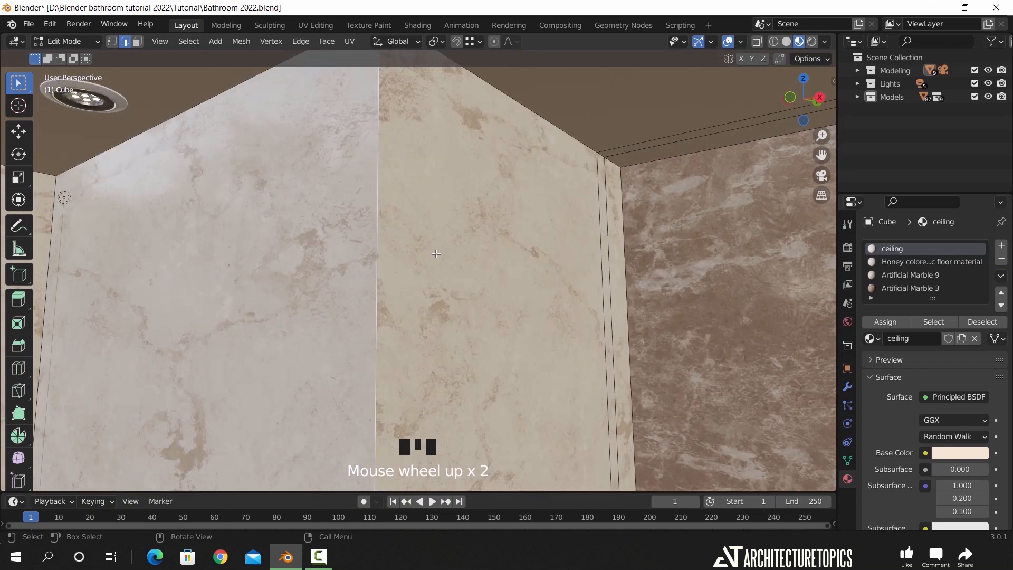
Apply the room mesh's transform, then give the selected wall corner edges a very small bevel
key(Tab)
key(ctrl+a)
click(445, 262)
key(Tab)
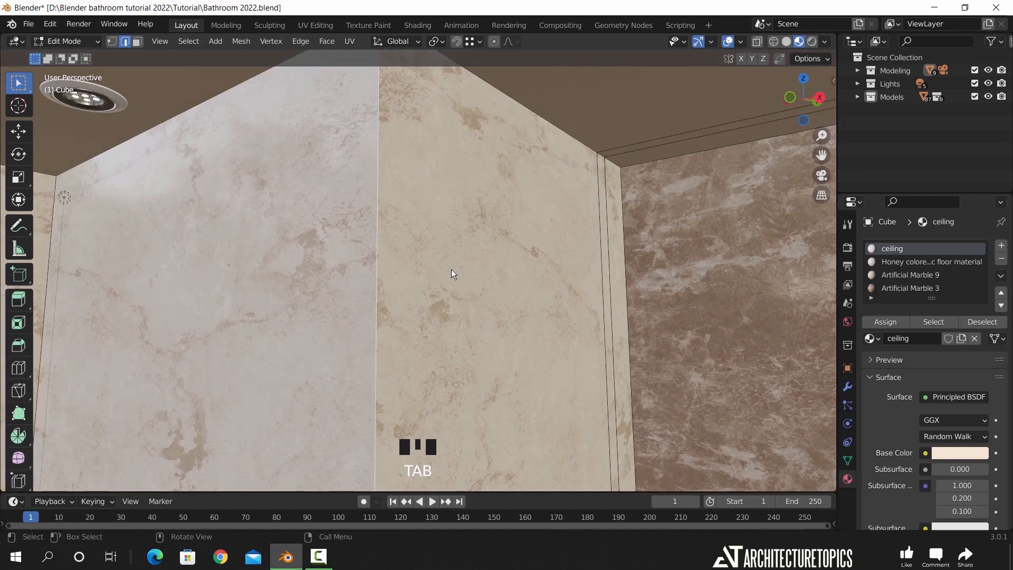
key(ctrl+b)
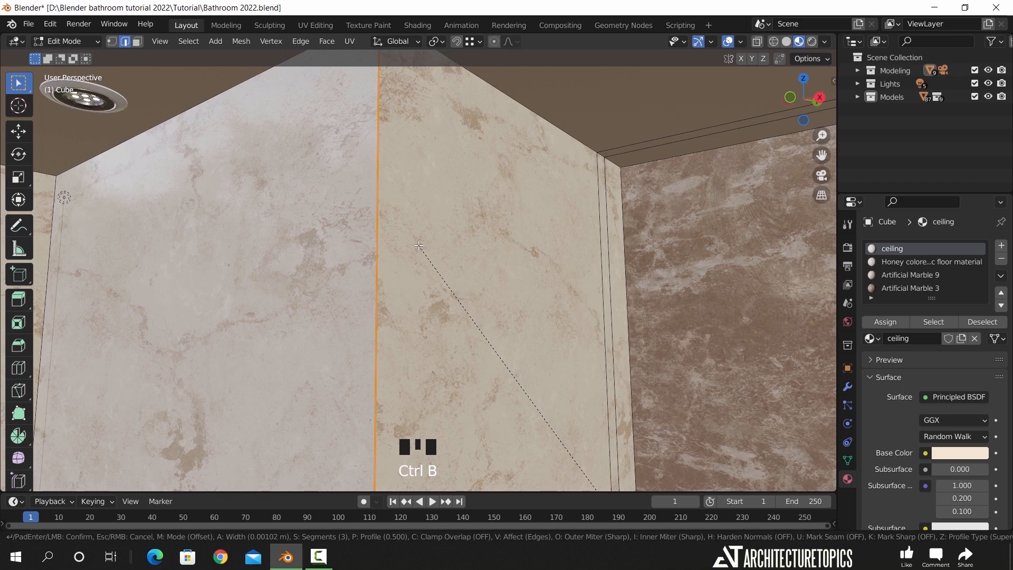
scroll(398, 228, down, 2)
click(397, 238)
key(Tab)
click(725, 47)
click(725, 43)
middle_drag(363, 237, 534, 268)
scroll(430, 194, up, 4)
shift+middle_drag(595, 271, 457, 177)
scroll(456, 179, down, 3)
Make the Lights collection active, show the room in top wireframe view, and reset the 3D cursor to the world origin
click(891, 83)
key(KP_7)
scroll(502, 275, down, 5)
key(z)
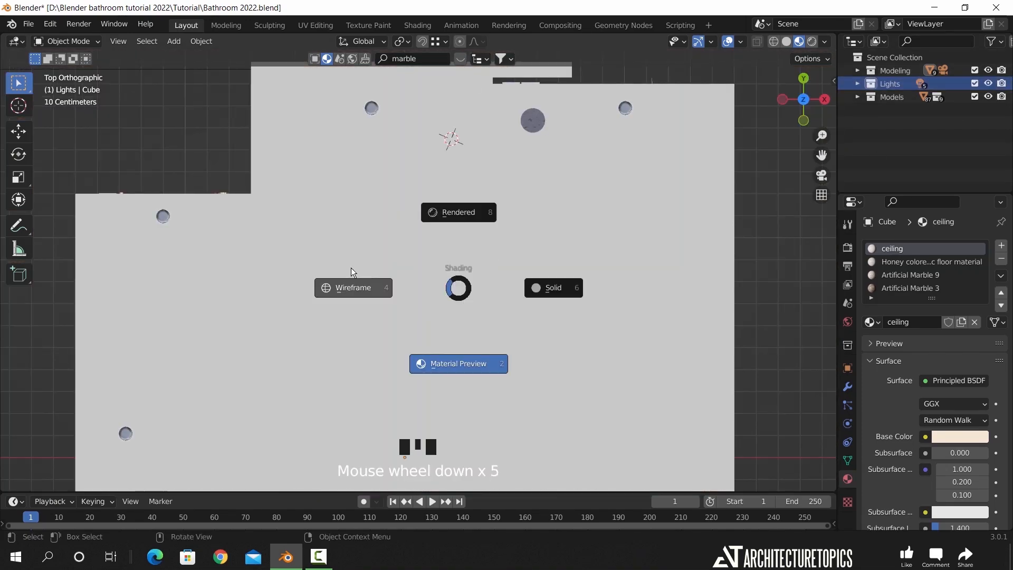
click(340, 280)
key(shift+a)
mouse_move(399, 289)
key(Escape)
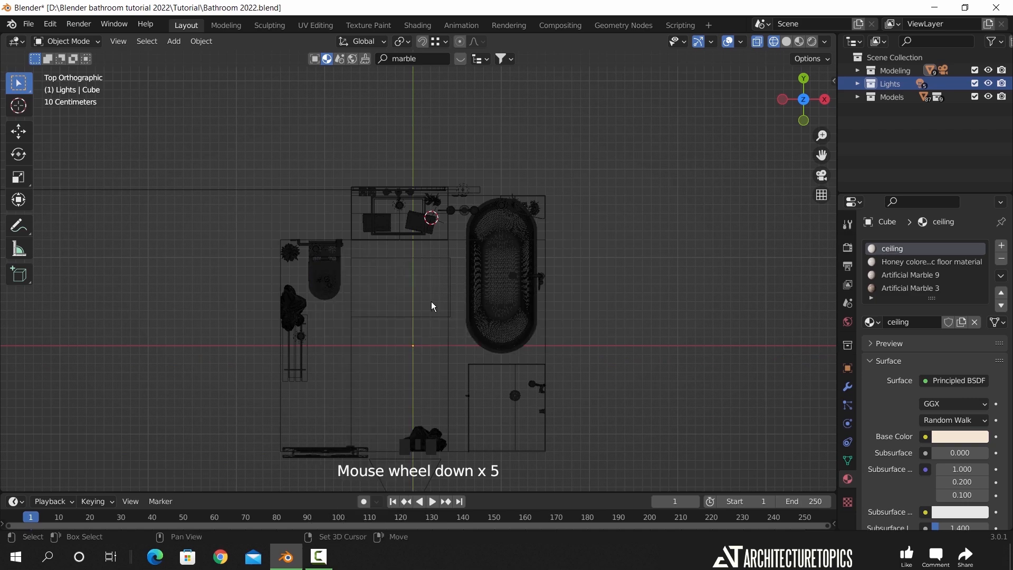
key(shift+s)
click(379, 345)
Add an area light, scale it to about 0.54, and place it at about X -0.81 m, Y 0.62 m near the toilet
key(shift+a)
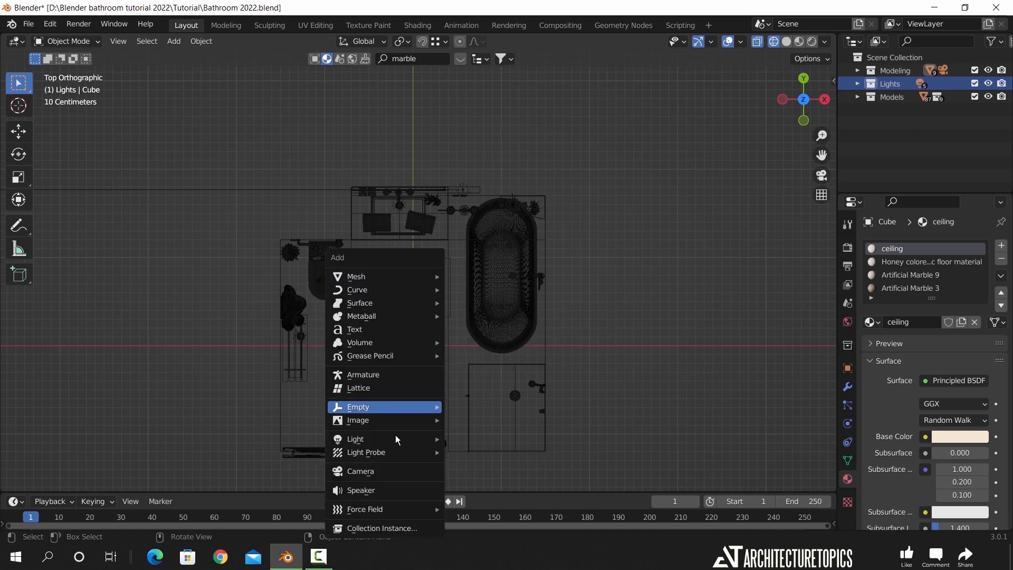
mouse_move(395, 439)
click(482, 482)
shift+middle_drag(465, 399, 465, 357)
scroll(465, 357, up, 2)
key(s)
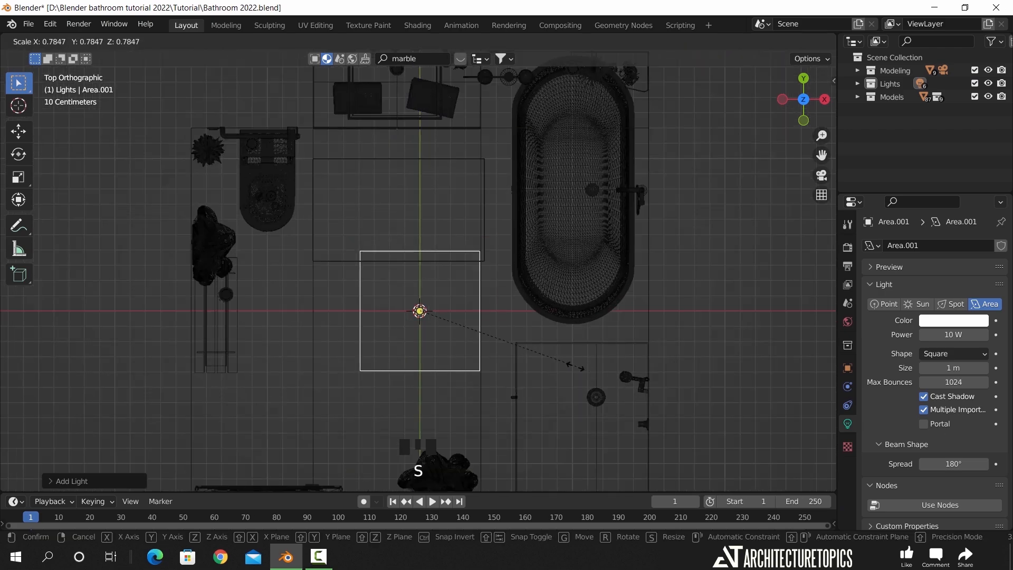
click(483, 315)
key(g)
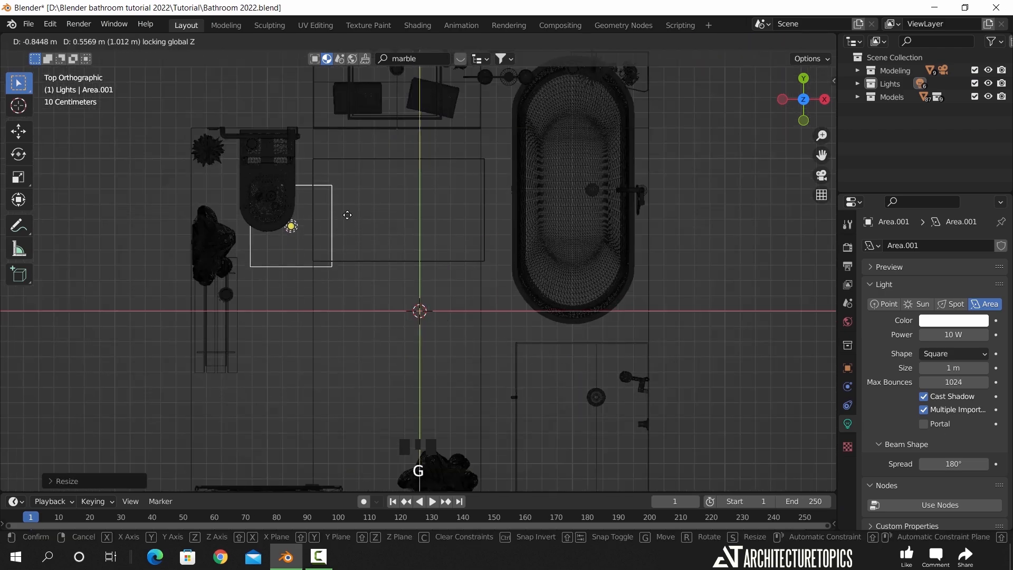
click(359, 220)
Hide the Models collection and raise the area light vertically to a height of about 1.72 m
key(KP_1)
scroll(459, 259, down, 3)
shift+middle_drag(459, 259, 422, 362)
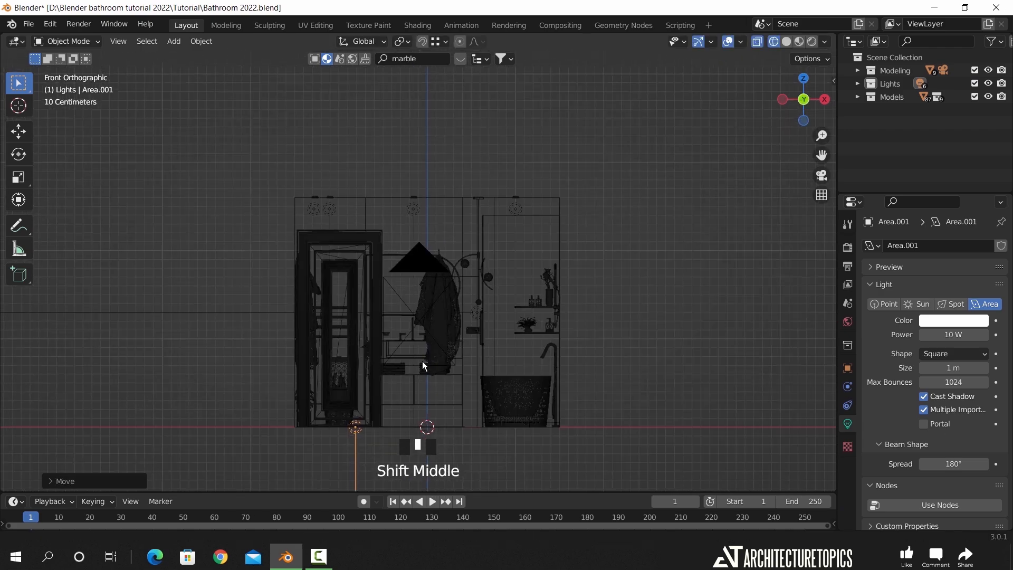
scroll(498, 363, up, 2)
click(988, 96)
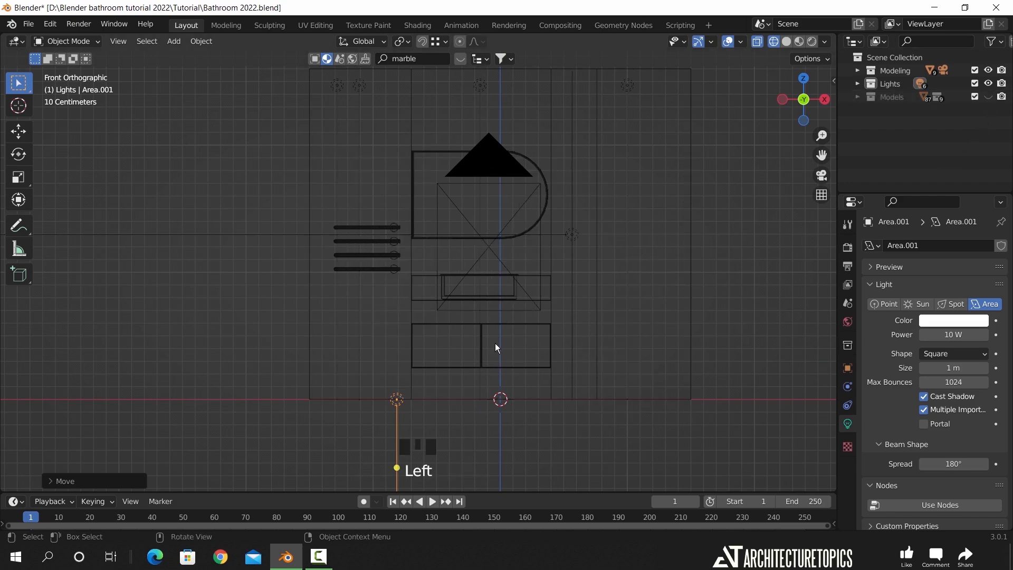
key(g)
key(z)
click(502, 131)
Turn off Cast Shadow and Multiple Importance for the area light and set its power to 3 W
shift+middle_drag(501, 131, 496, 222)
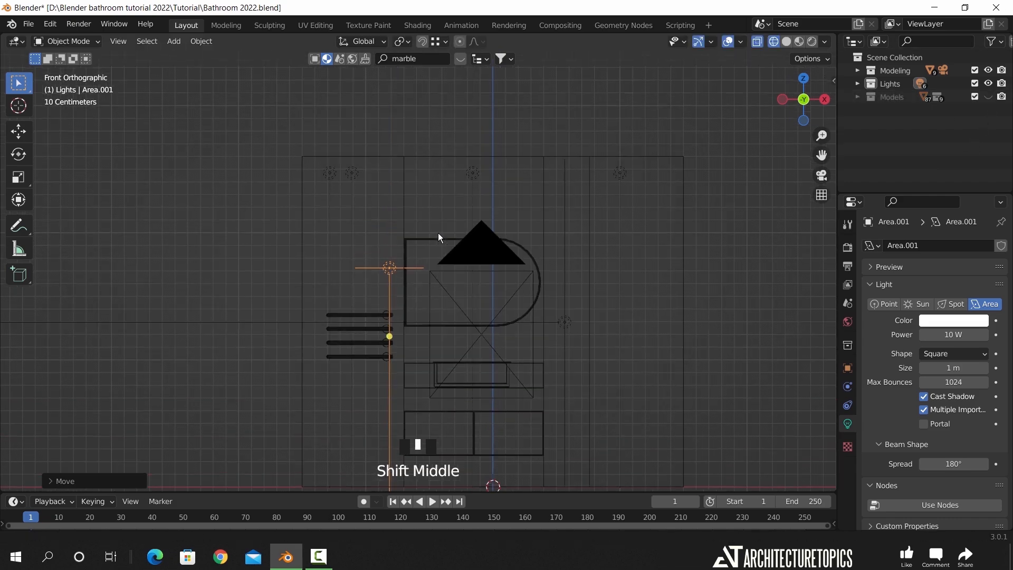
scroll(496, 221, up, 2)
click(927, 399)
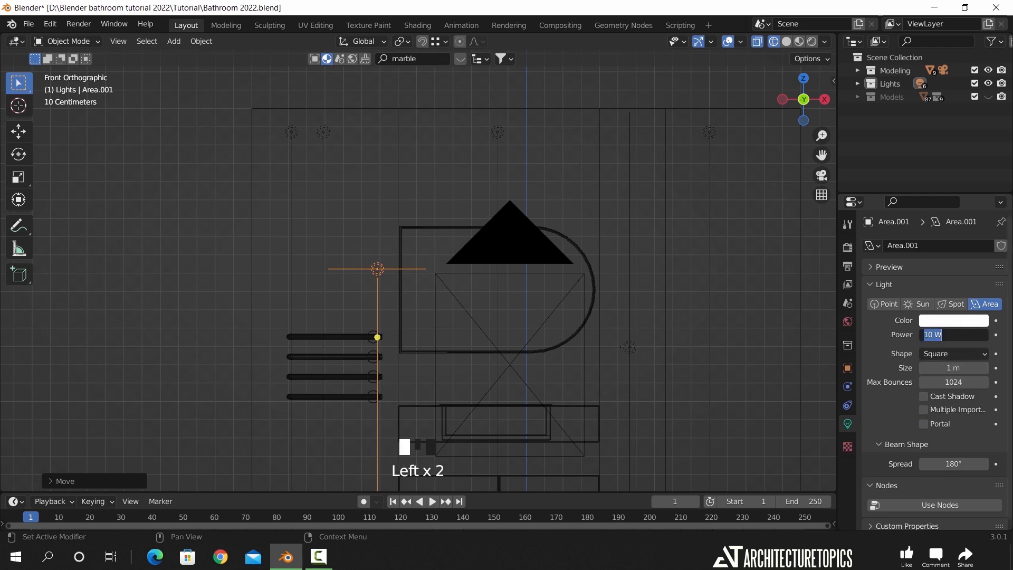
text(3)
key(Return)
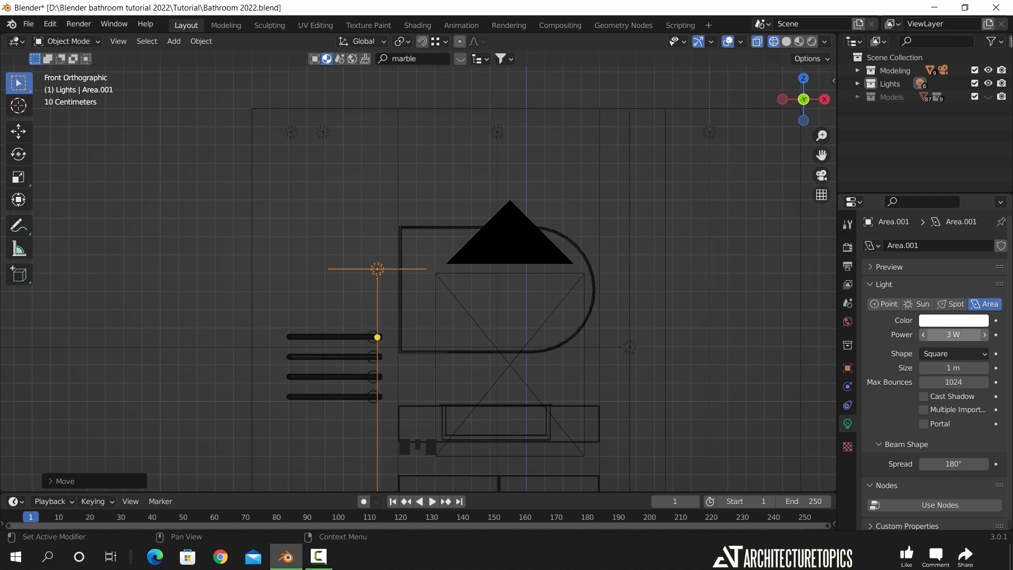
Turn off Glossy in the area light's ray visibility settings
click(848, 367)
scroll(889, 431, down, 2)
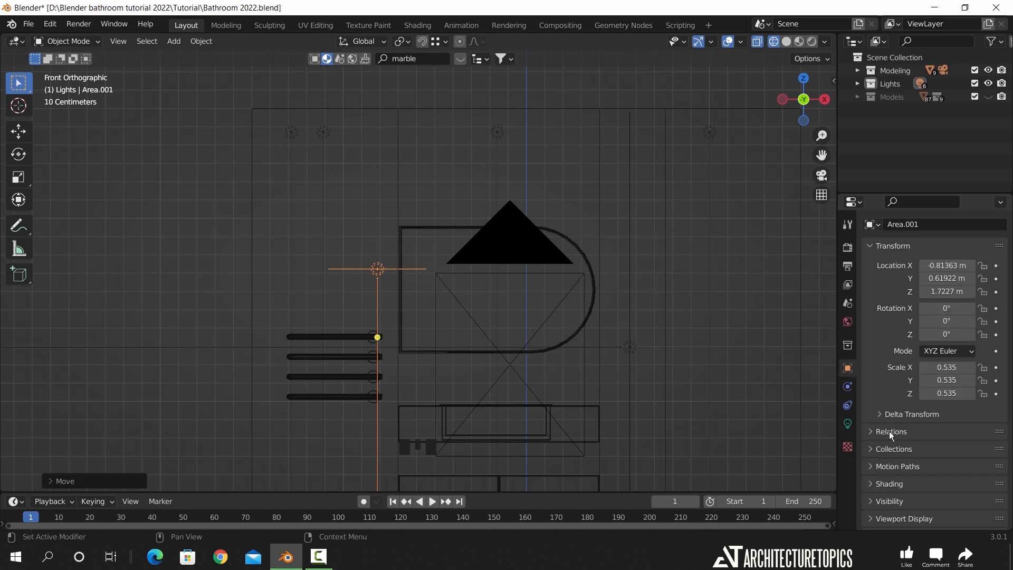
click(892, 484)
scroll(897, 449, down, 5)
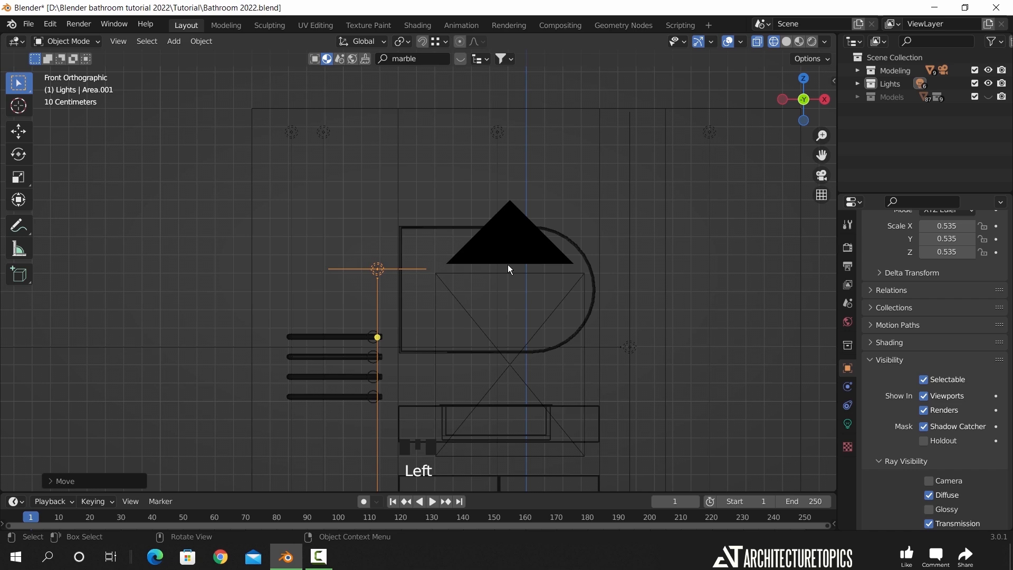
Duplicate the area light, place the copy just above the original, and rotate it 180° to face the ceiling
key(shift+d)
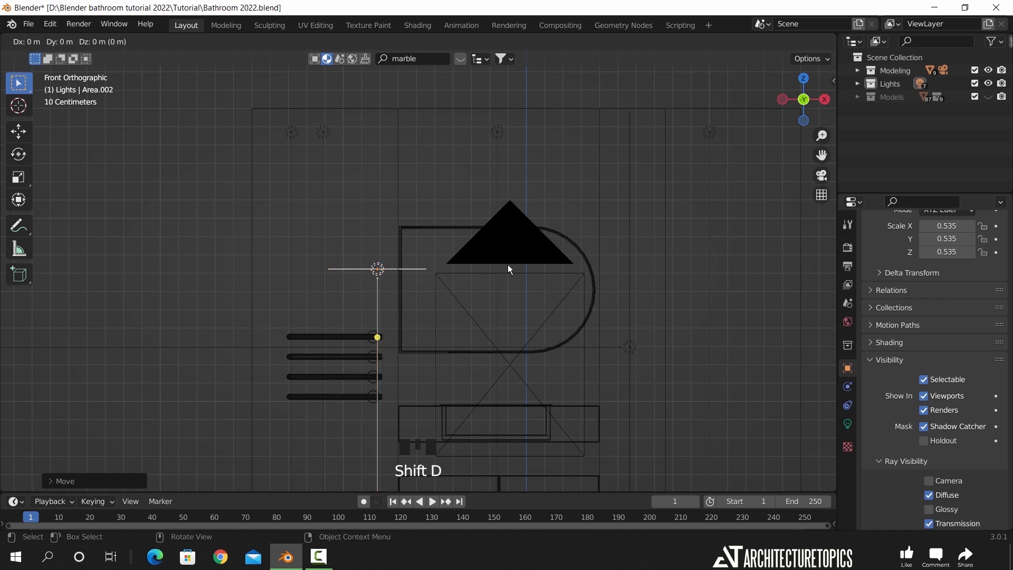
click(508, 257)
text(r180)
key(Return)
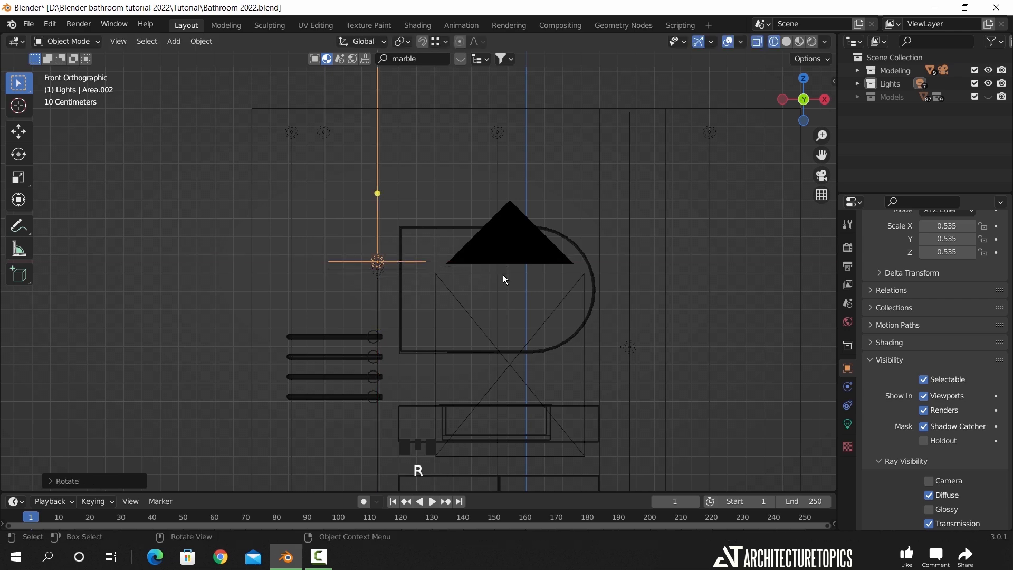
Set the upward-facing area light's power to 1.5 W by halving it
click(848, 424)
click(945, 329)
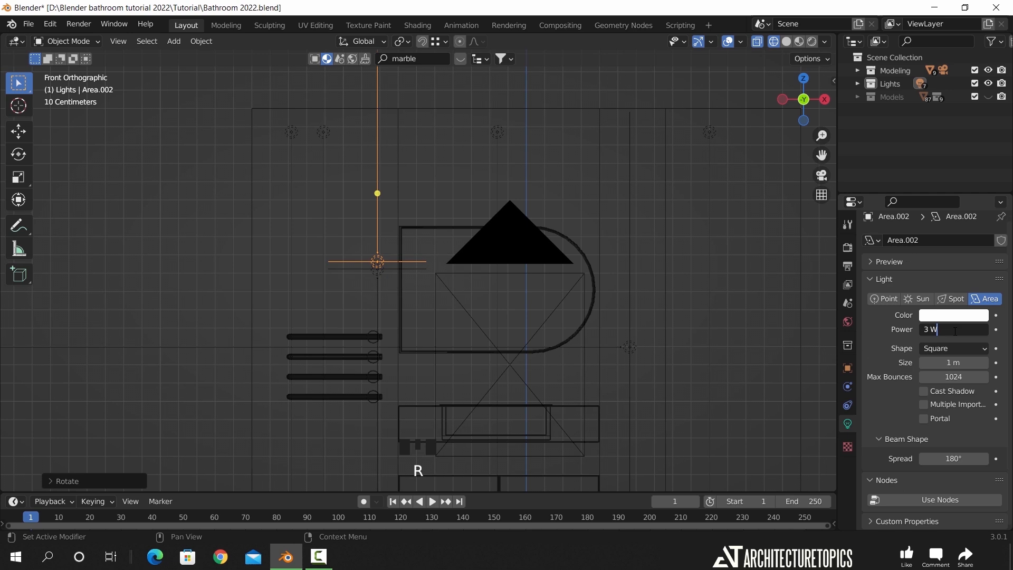
text(3/2)
key(Return)
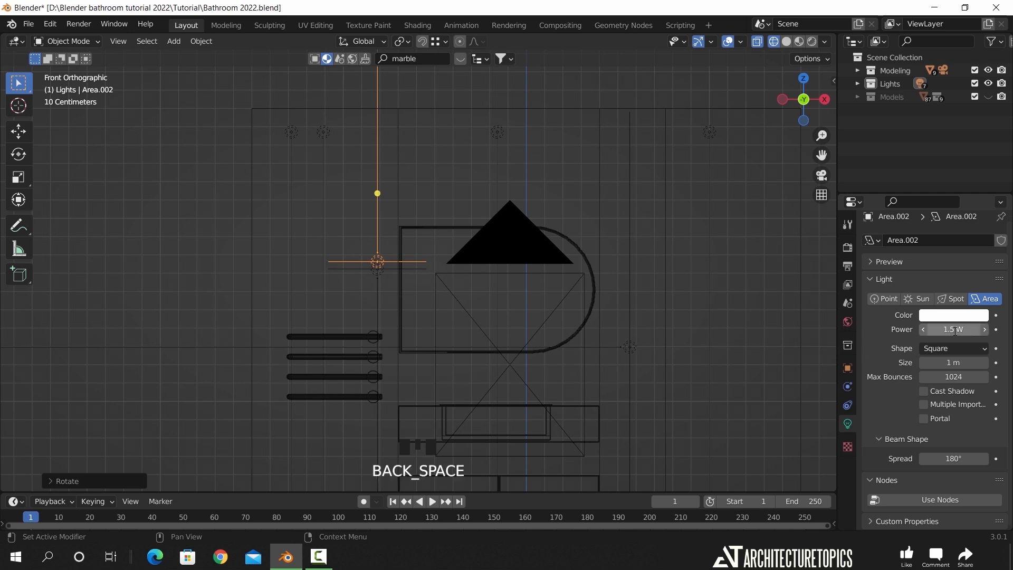
Select both area lights together and raise them about 0.22 m along Z
click(361, 277)
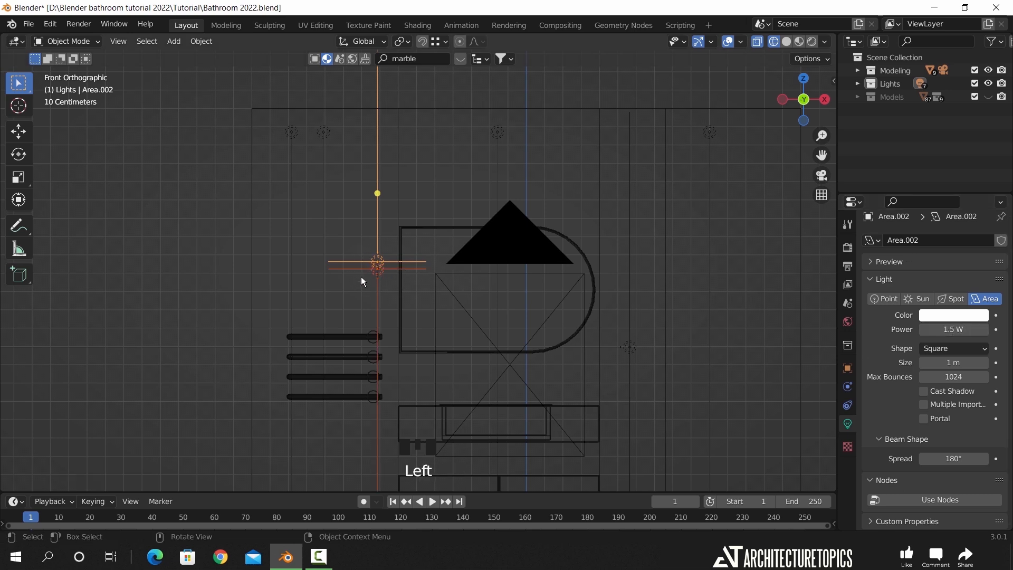
key(g)
key(z)
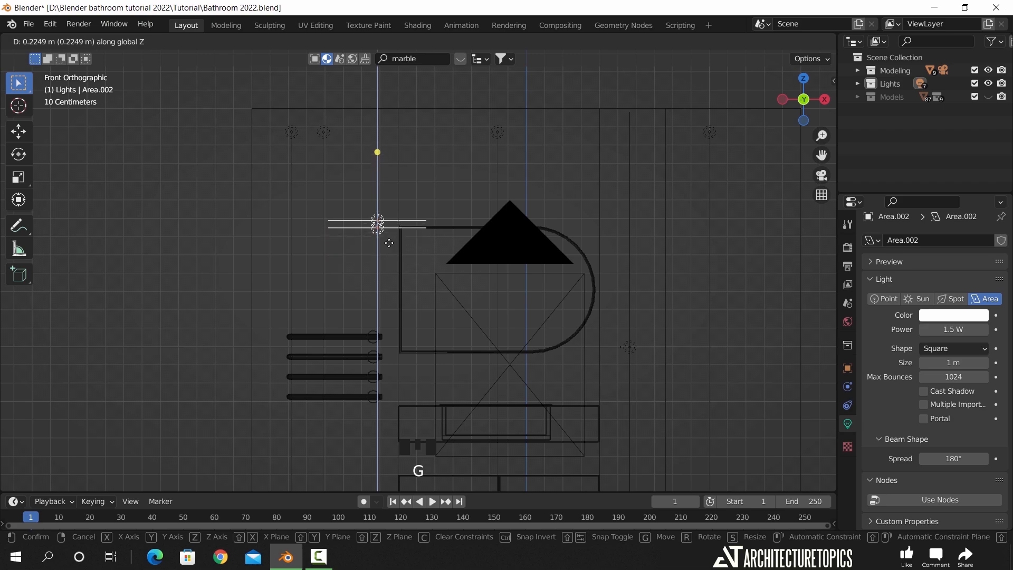
click(389, 243)
Duplicate the pair of area lights about 1.64 m along X to the bathtub side of the room
scroll(394, 263, down, 4)
key(KP_7)
scroll(516, 272, up, 2)
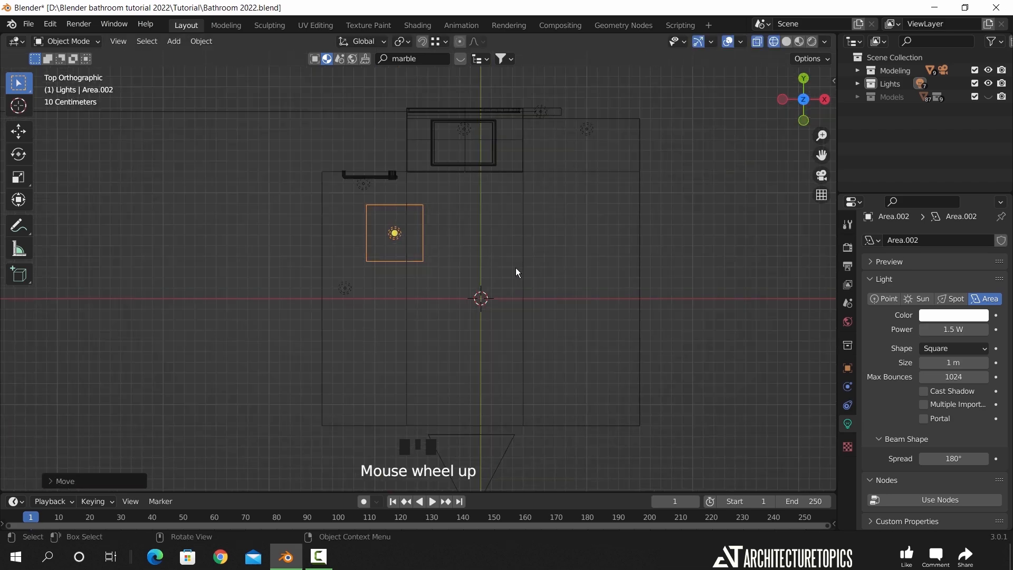
key(shift+d)
key(x)
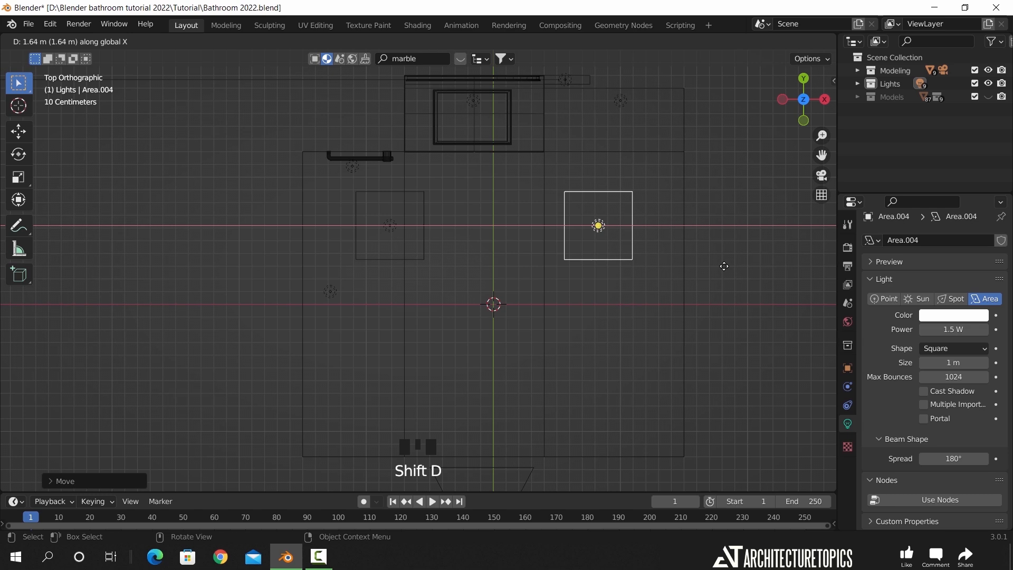
click(724, 268)
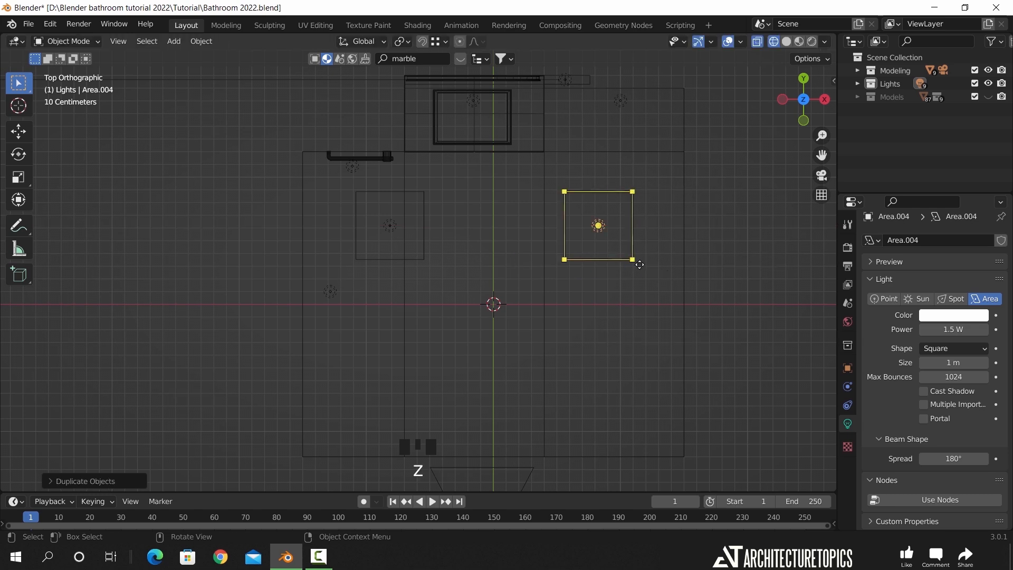
Duplicate both pairs of area lights about 0.82 m along negative Y to form a second row
shift+click(362, 247)
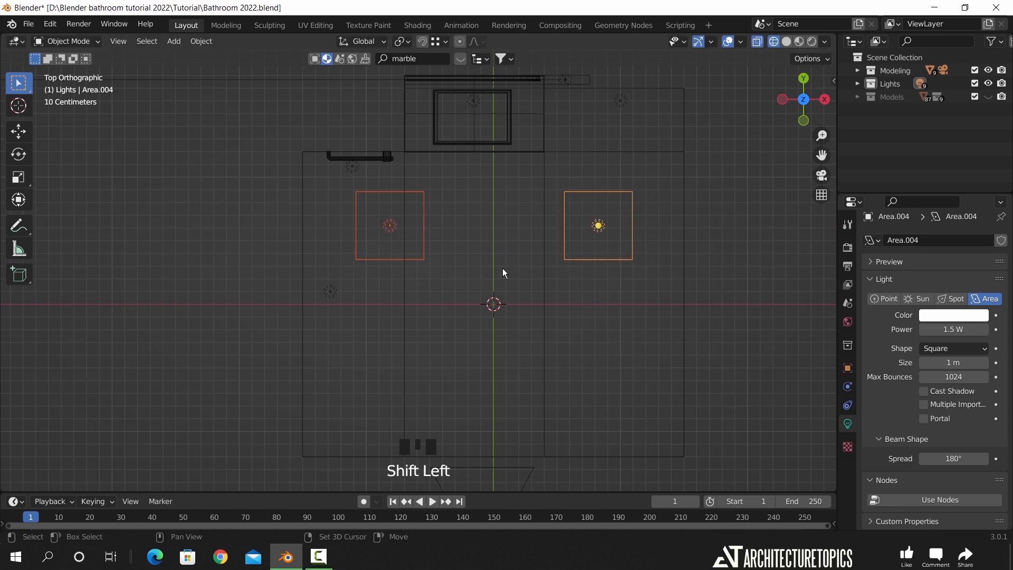
key(shift+d)
key(y)
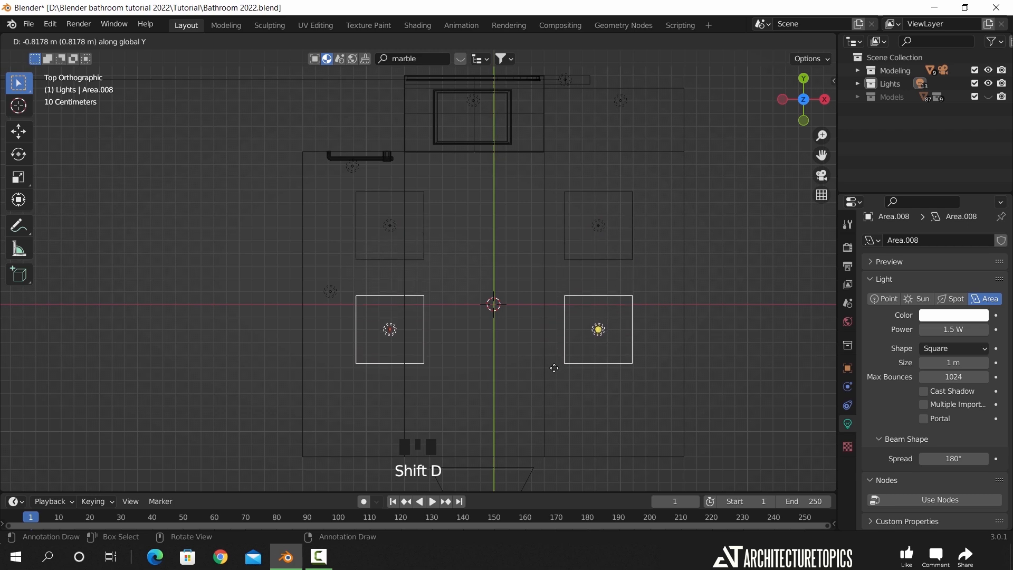
click(554, 366)
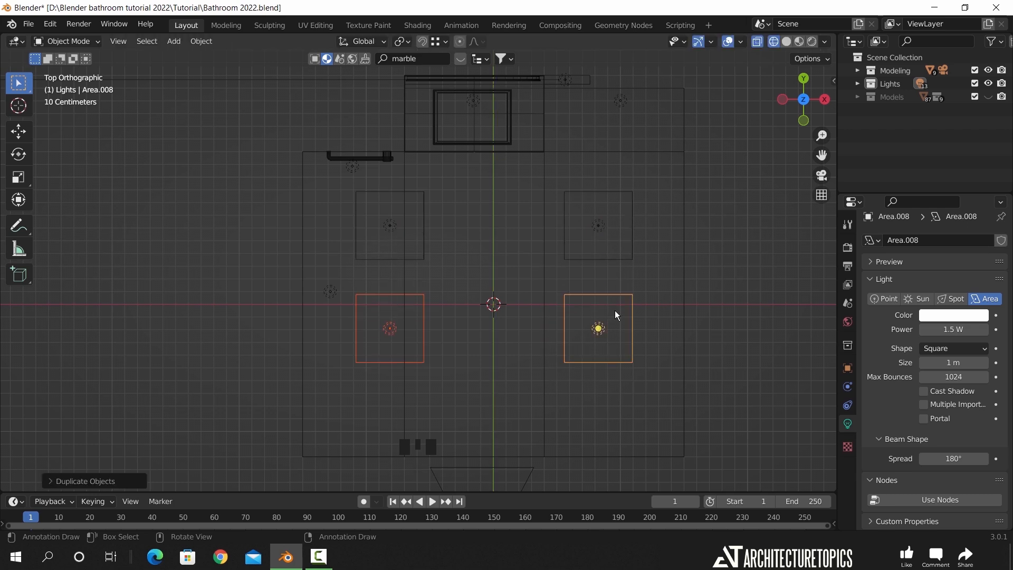
Select all four pairs of area lights and shift them slightly along Y, about 0.02 m
shift+click(592, 242)
shift+click(411, 213)
key(shift+d)
key(y)
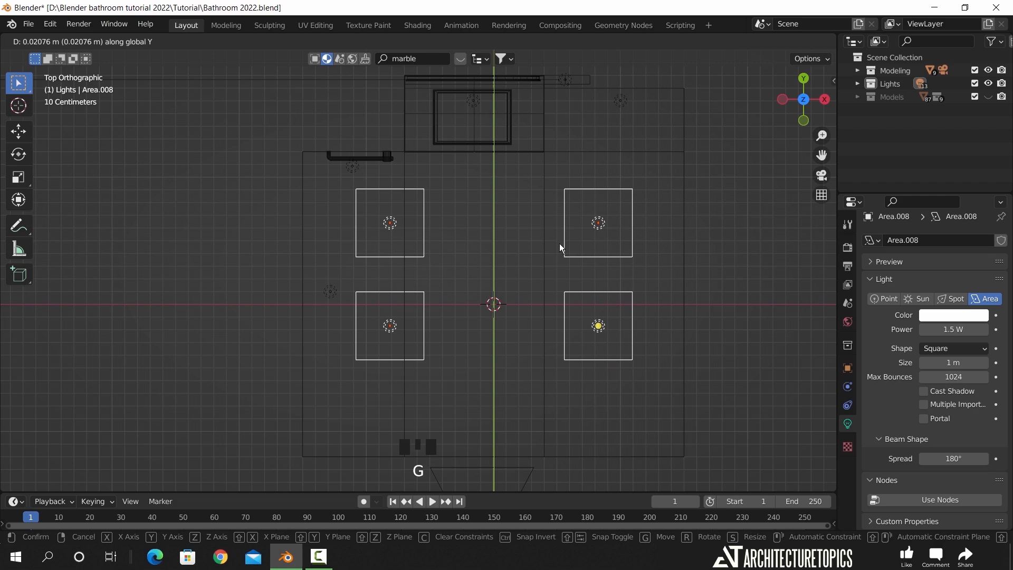
click(561, 244)
Select only the two pairs of area lights on the bathtub side and adjust their position in plan
drag(604, 208, 596, 238)
shift+drag(601, 310, 593, 342)
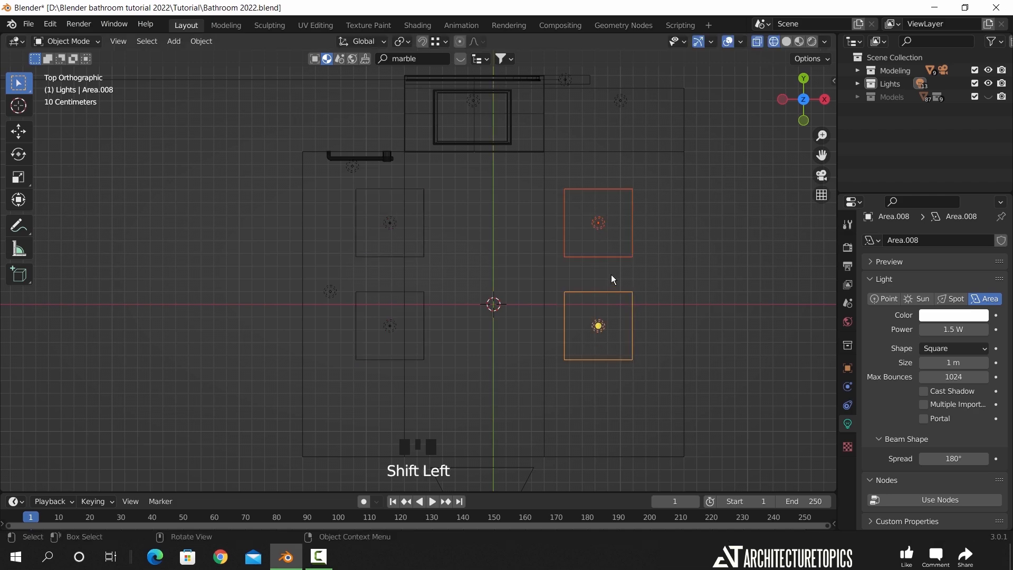
key(g)
click(579, 349)
Unhide the Models collection and preview the camera view in Rendered shading with overlays turned off
middle_drag(578, 349, 502, 257)
key(KP_0)
scroll(491, 266, down, 3)
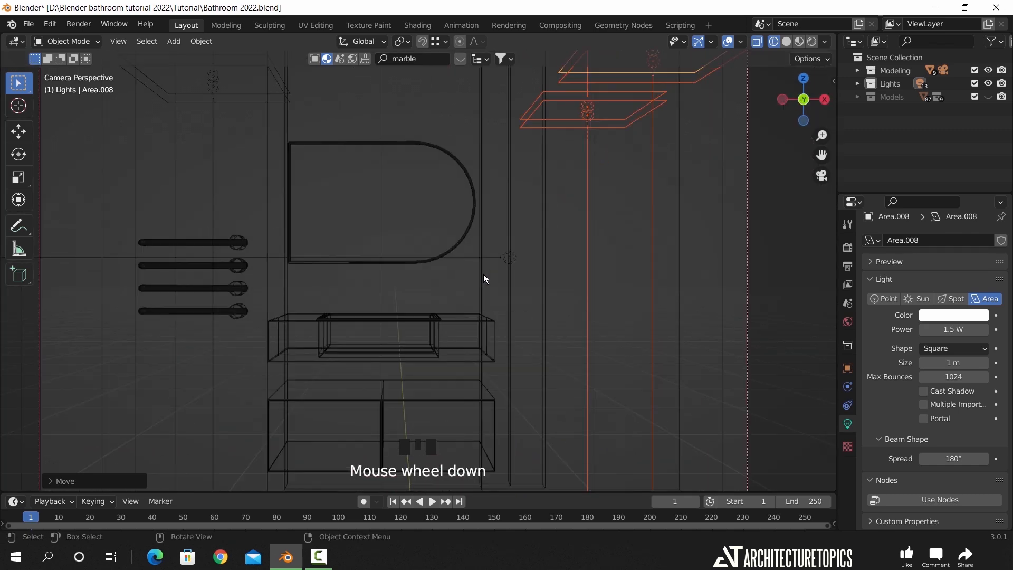
click(988, 97)
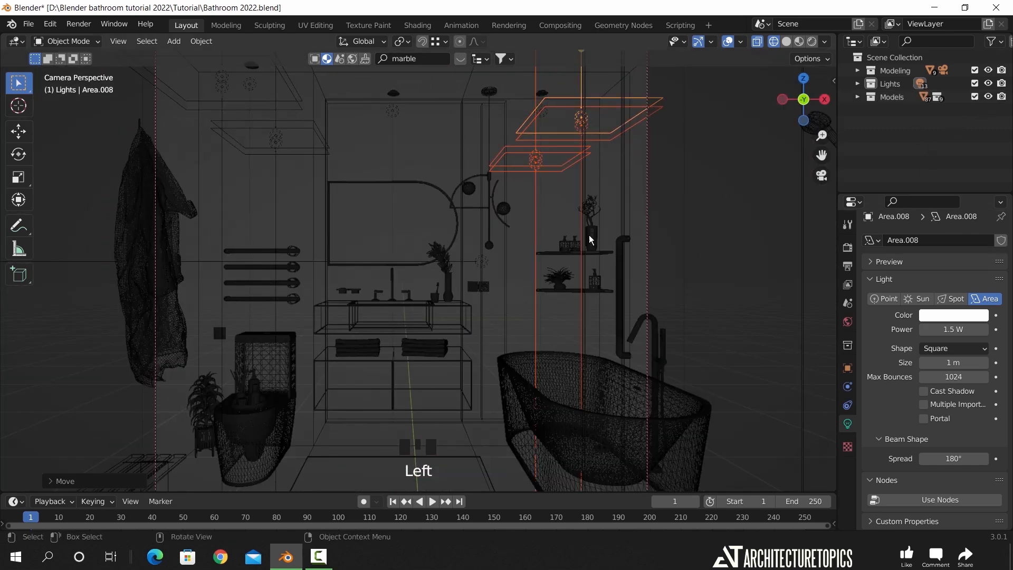
key(z)
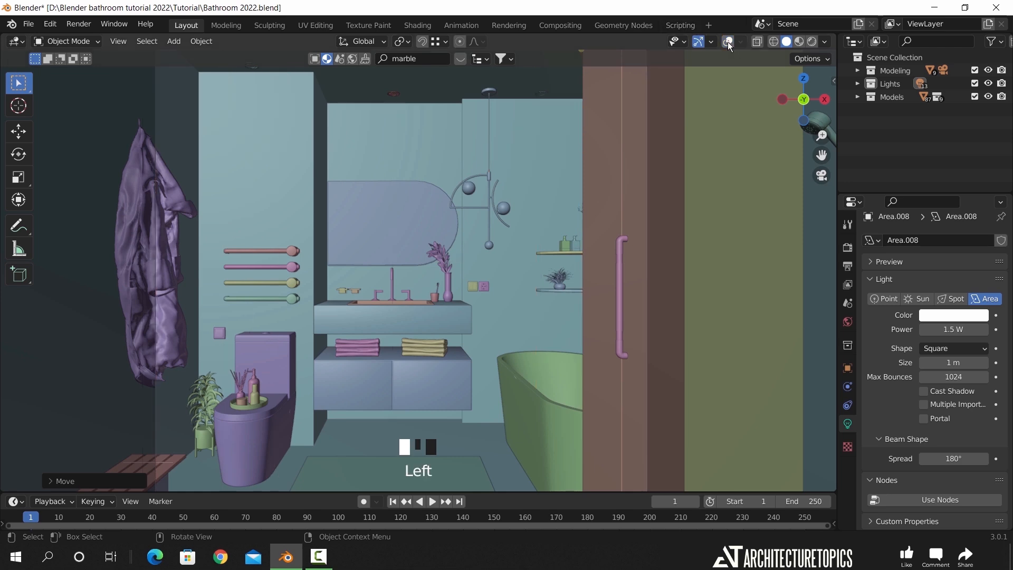
key(z)
click(572, 188)
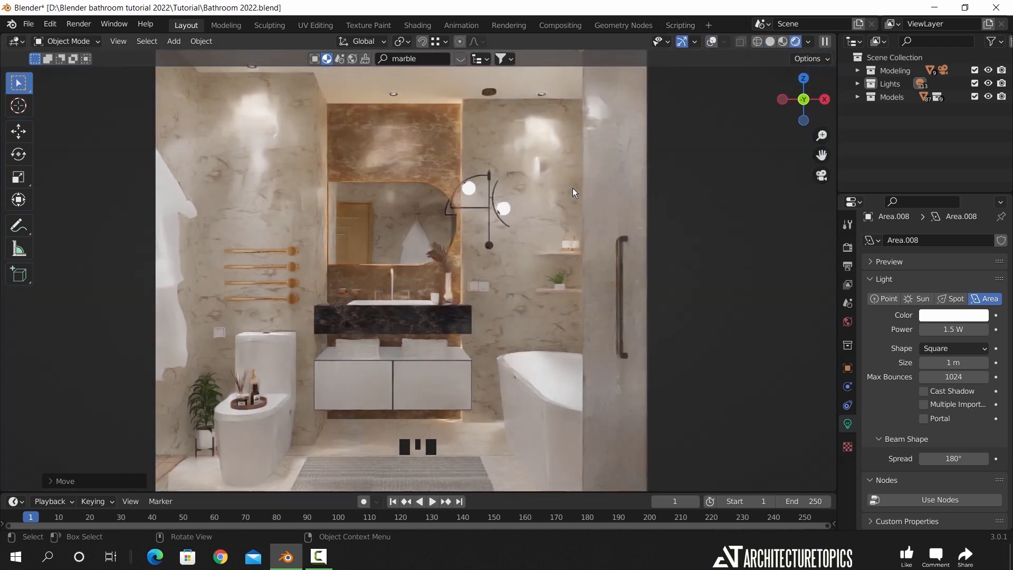
Set the scene's Color Management look to Medium High Contrast
scroll(574, 188, down, 2)
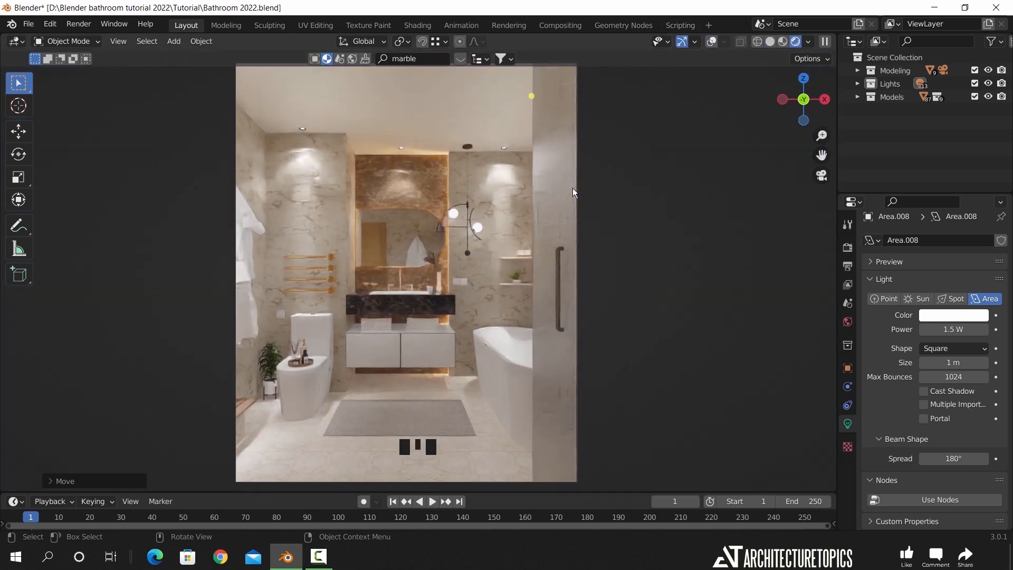
click(848, 247)
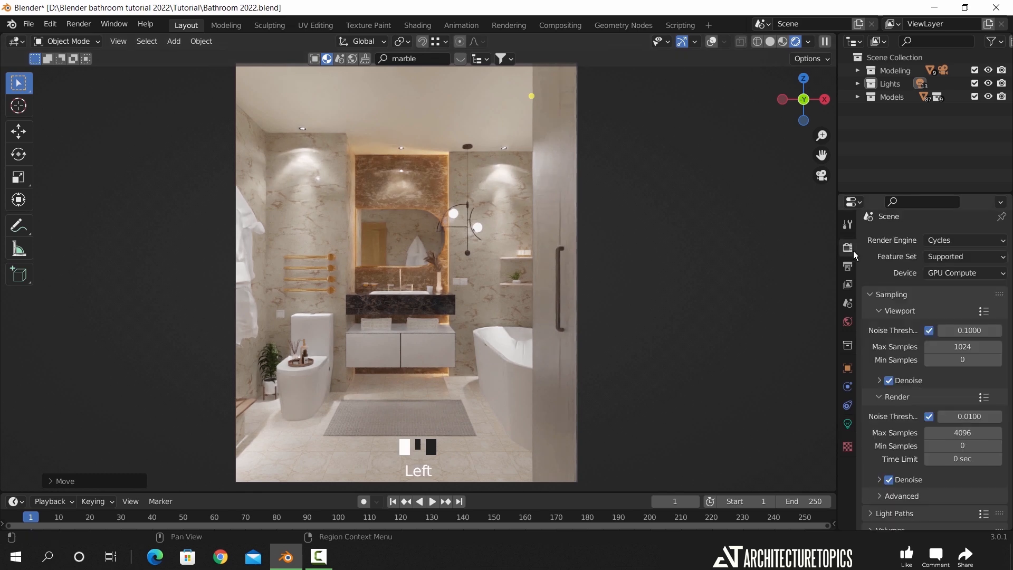
scroll(881, 421, down, 12)
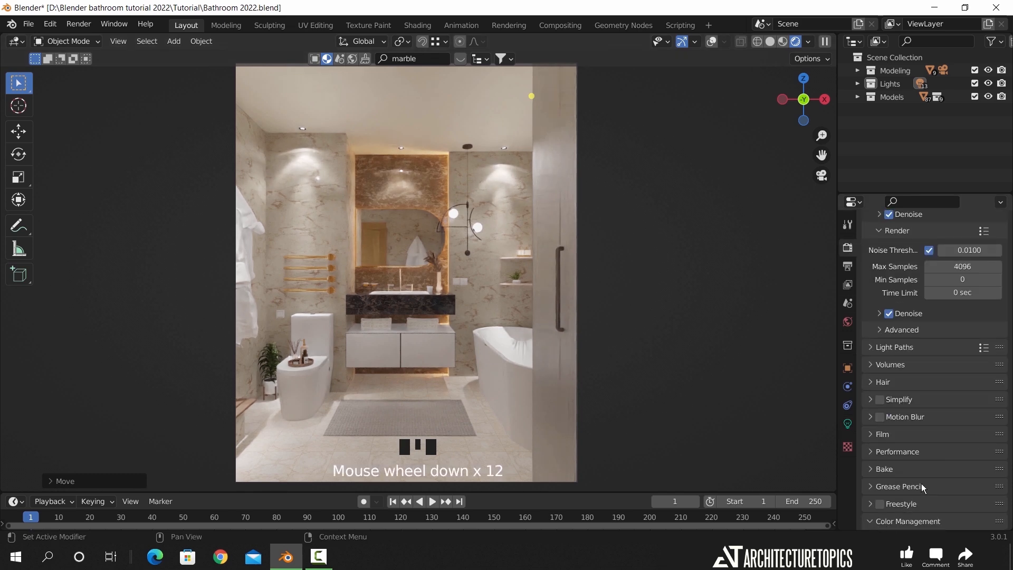
scroll(939, 462, down, 6)
click(949, 451)
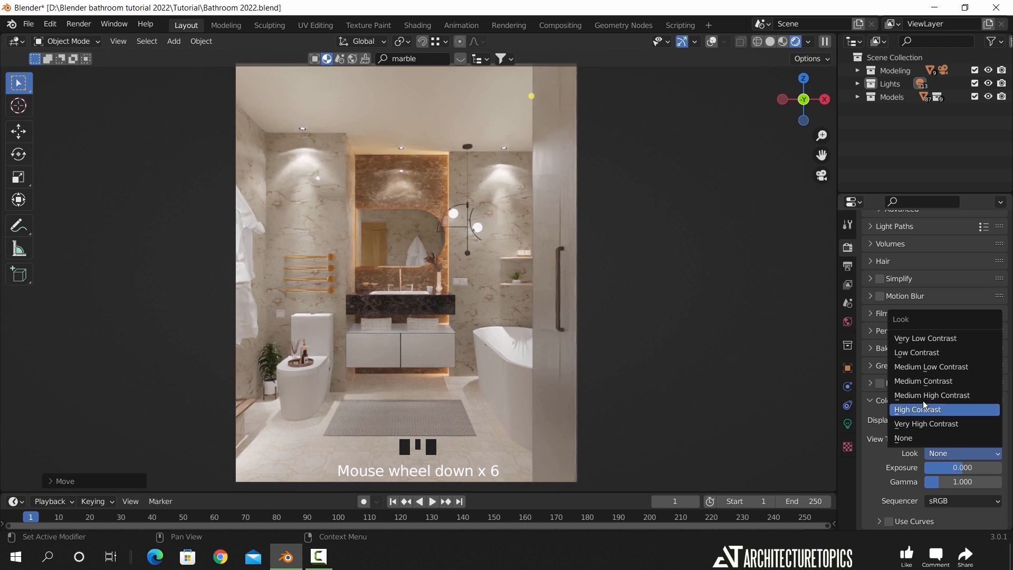
click(951, 395)
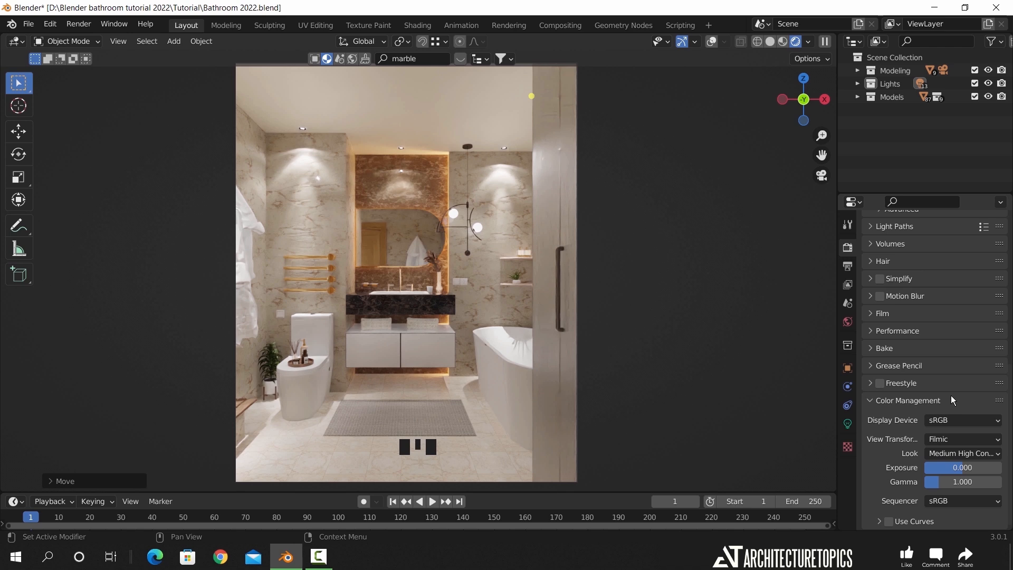
Set the final render's Max Samples to 800 and check its denoiser options
scroll(952, 396, up, 10)
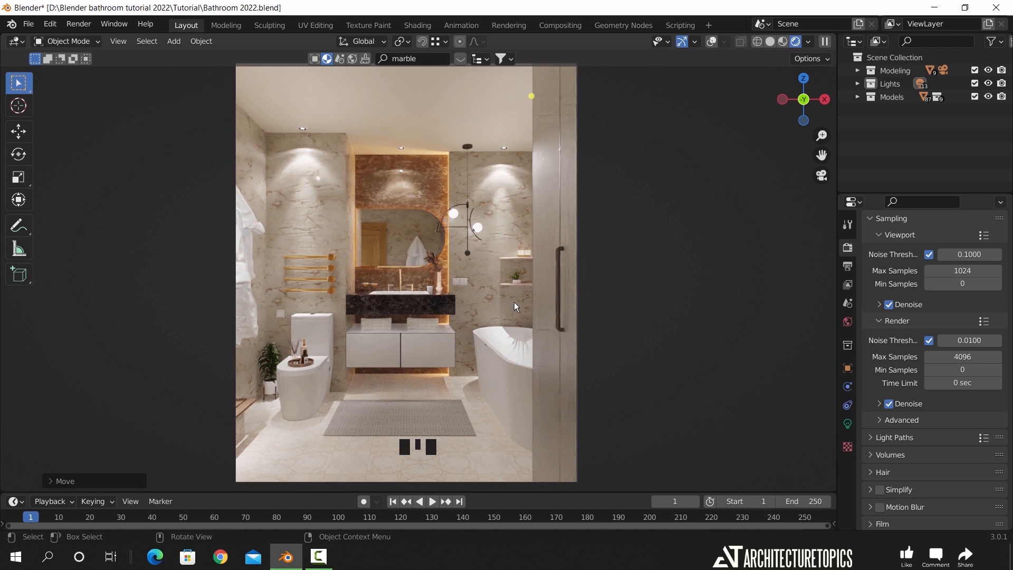
double_click(963, 357)
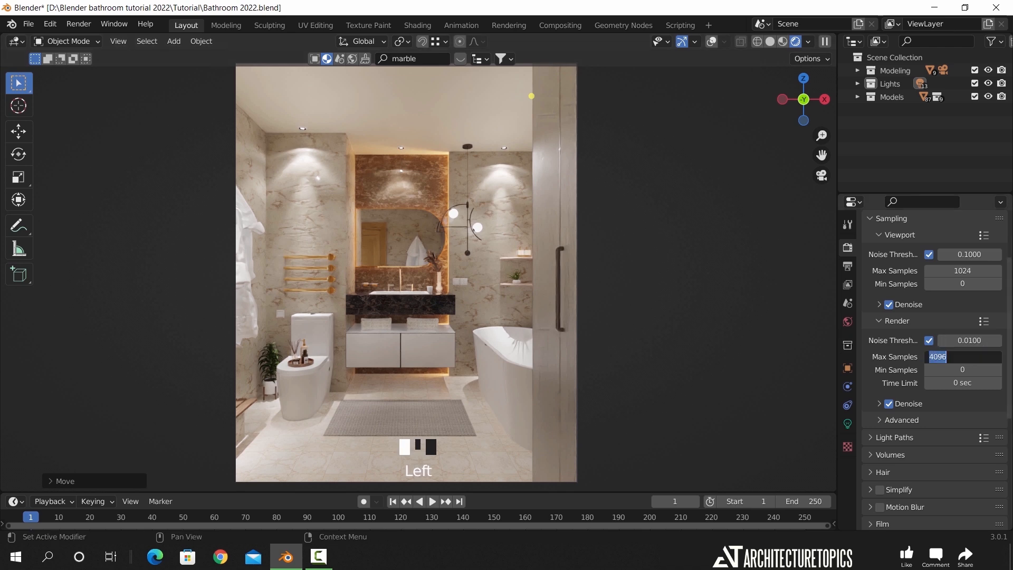
key(Return)
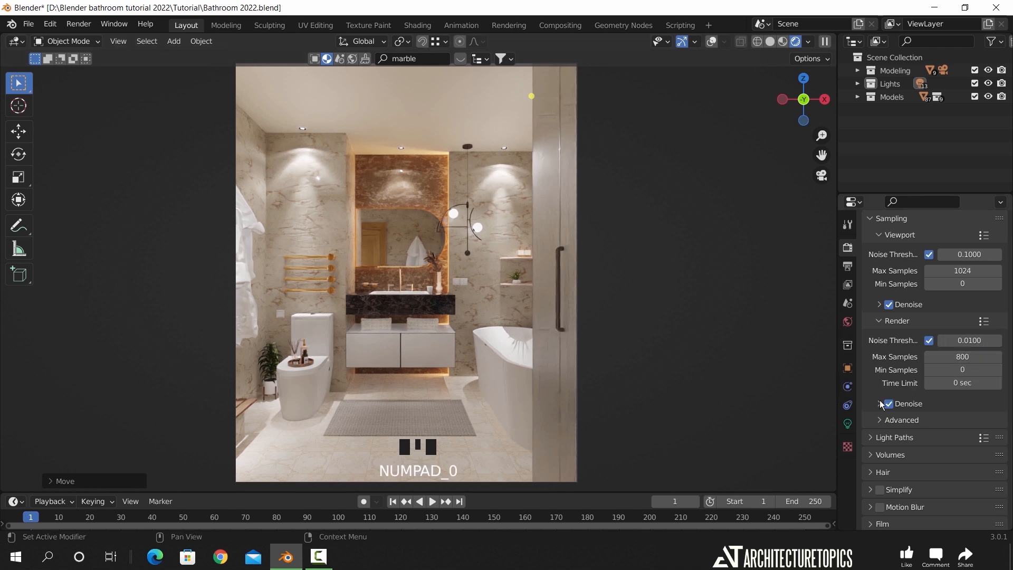
click(880, 404)
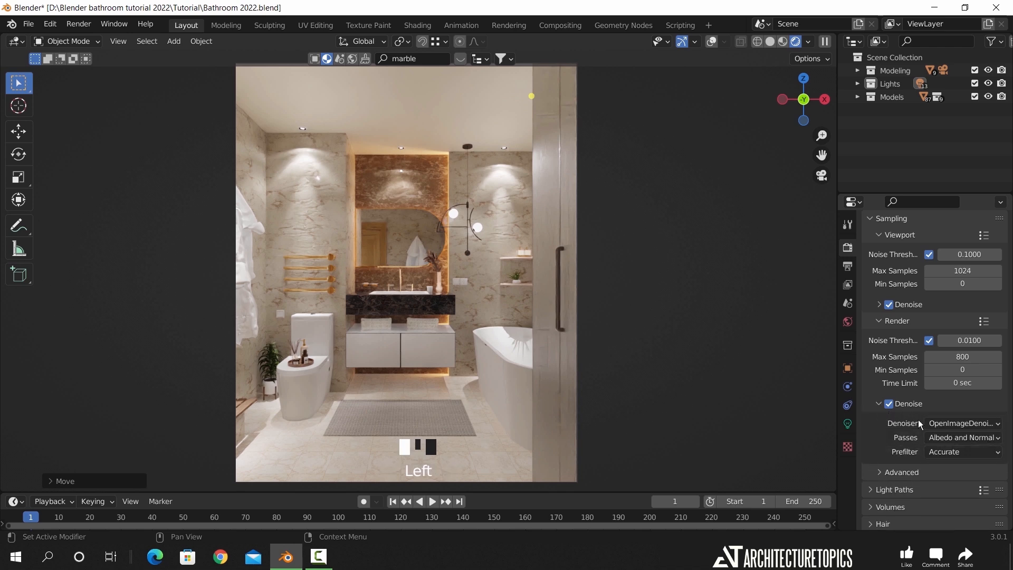
click(948, 424)
click(879, 404)
Set both the Diffuse and Glossy max bounces in Light Paths to 8
scroll(880, 409, down, 2)
click(871, 397)
scroll(880, 404, down, 3)
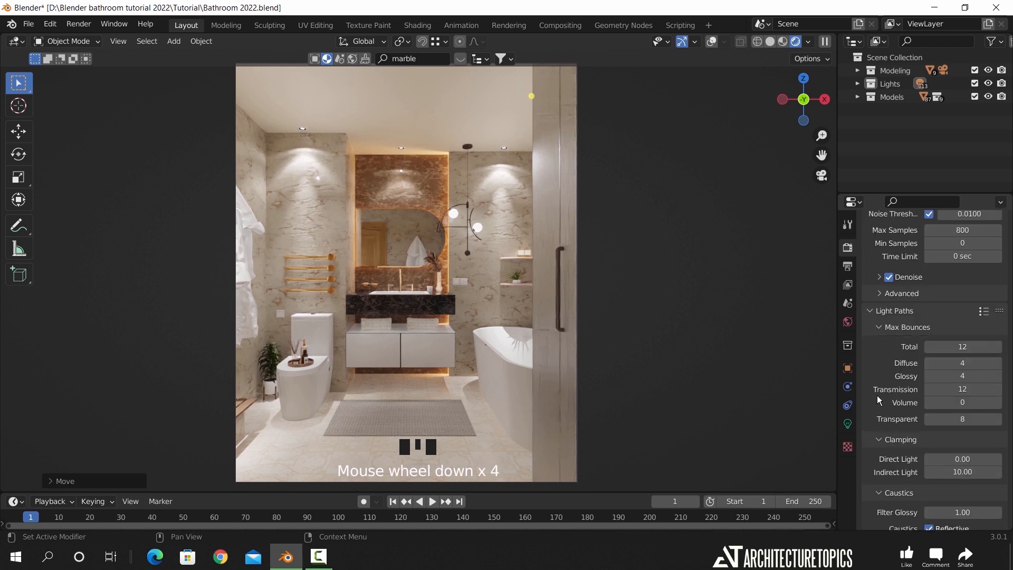
click(972, 344)
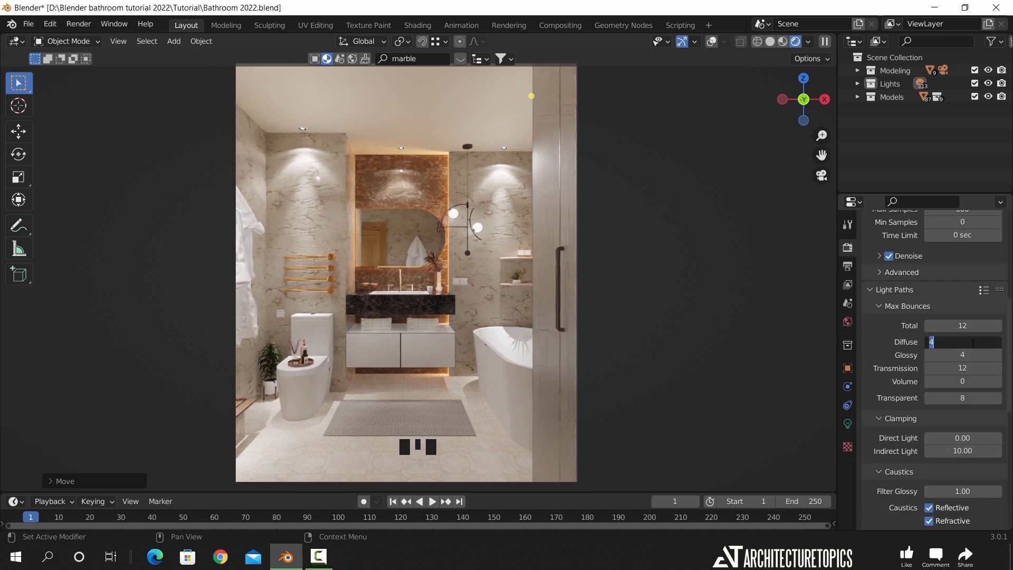
key(Return)
click(968, 356)
text(8)
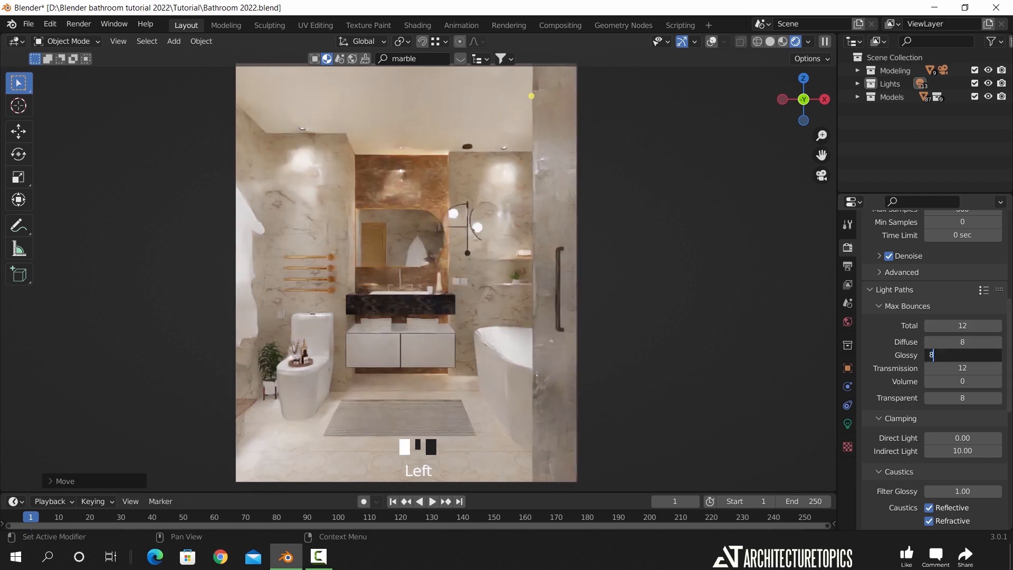
key(Return)
Look over the remaining render settings and start rendering the still image of the bathroom
scroll(888, 382, down, 4)
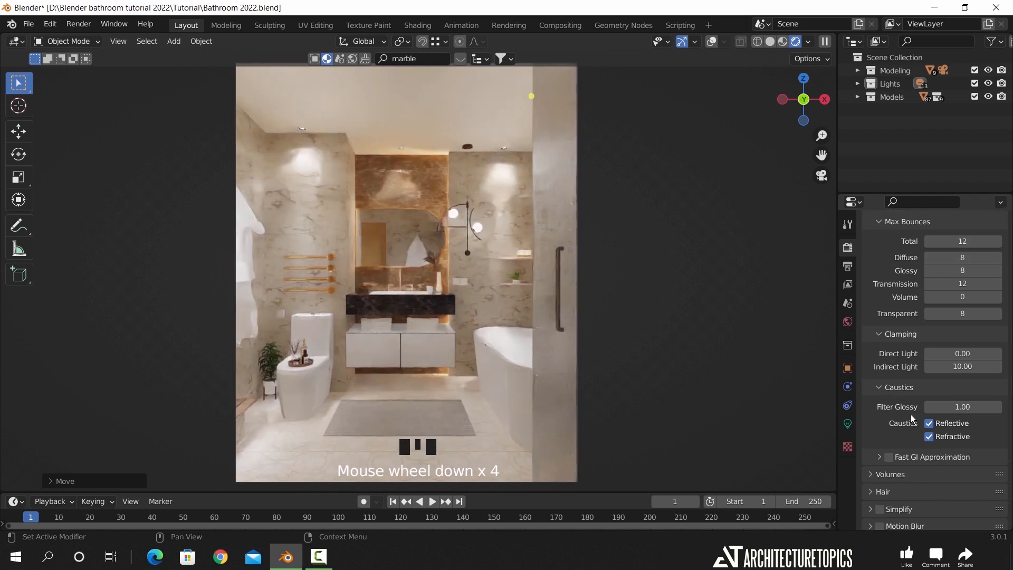
scroll(916, 439, down, 4)
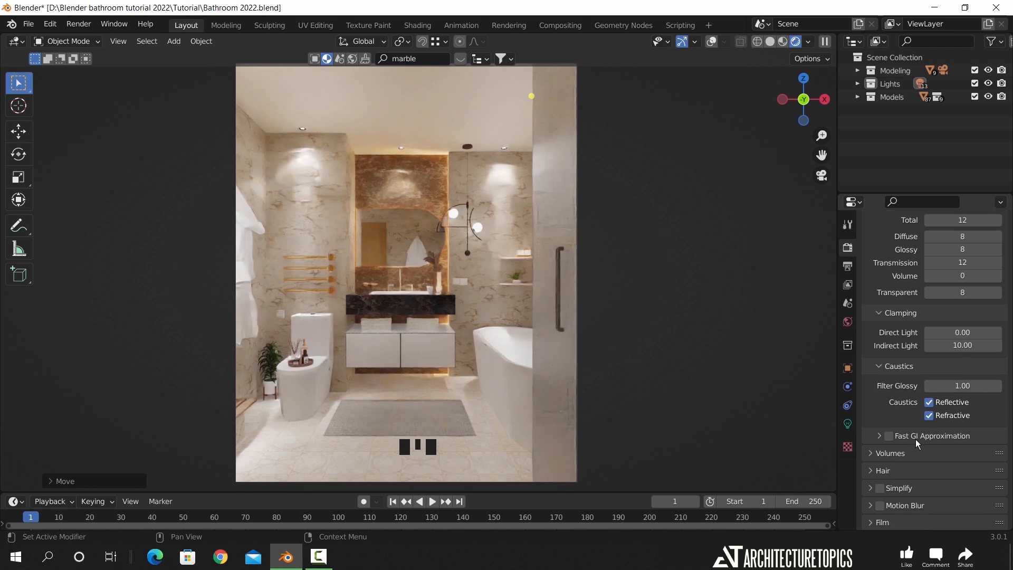
scroll(916, 439, down, 2)
scroll(917, 439, up, 6)
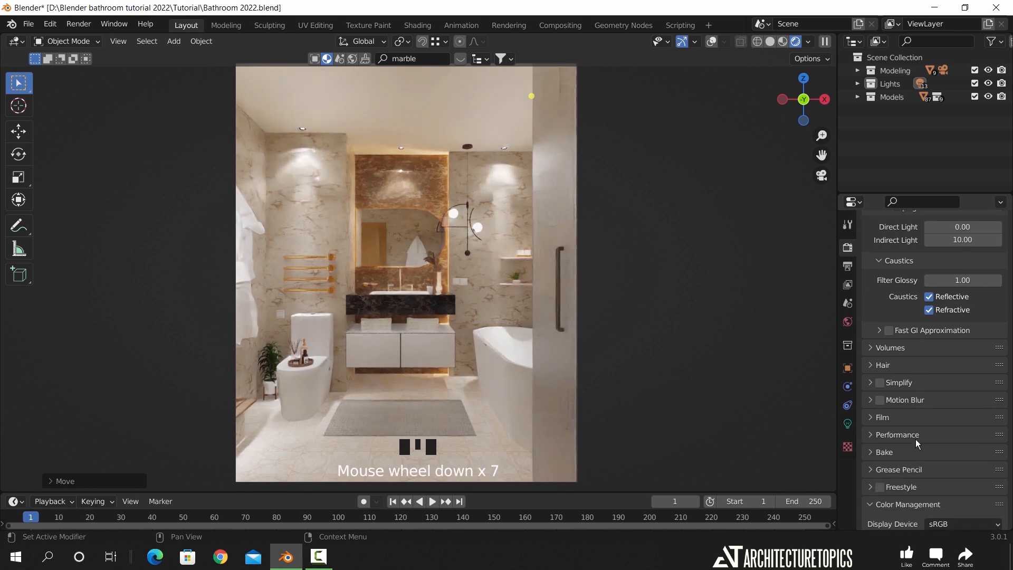
scroll(916, 439, up, 7)
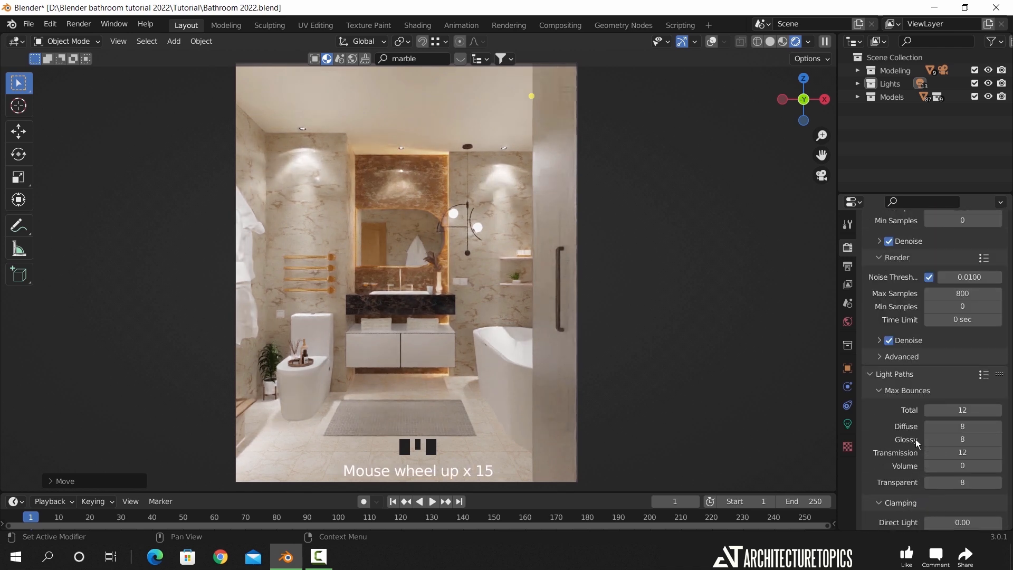
click(82, 27)
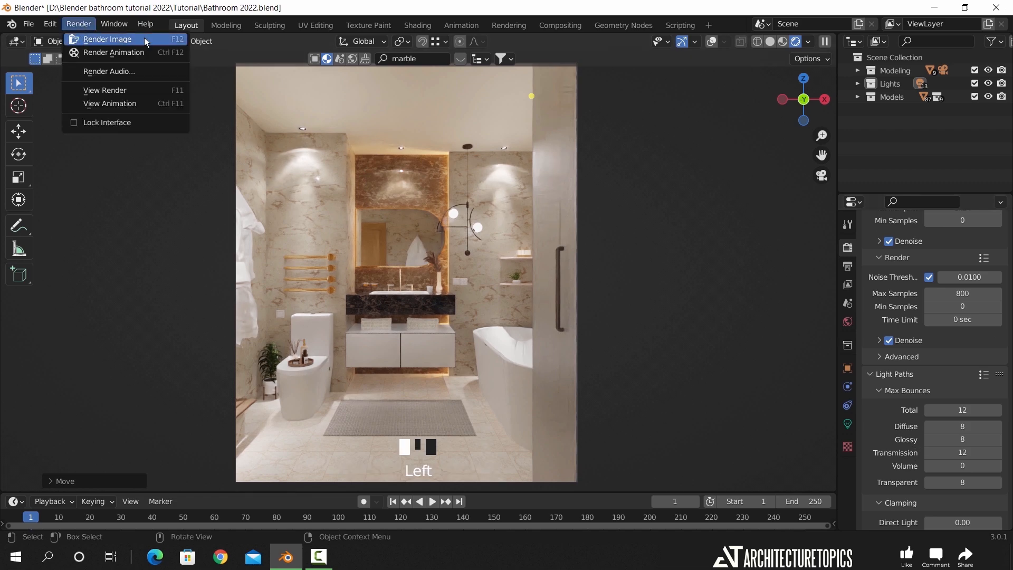